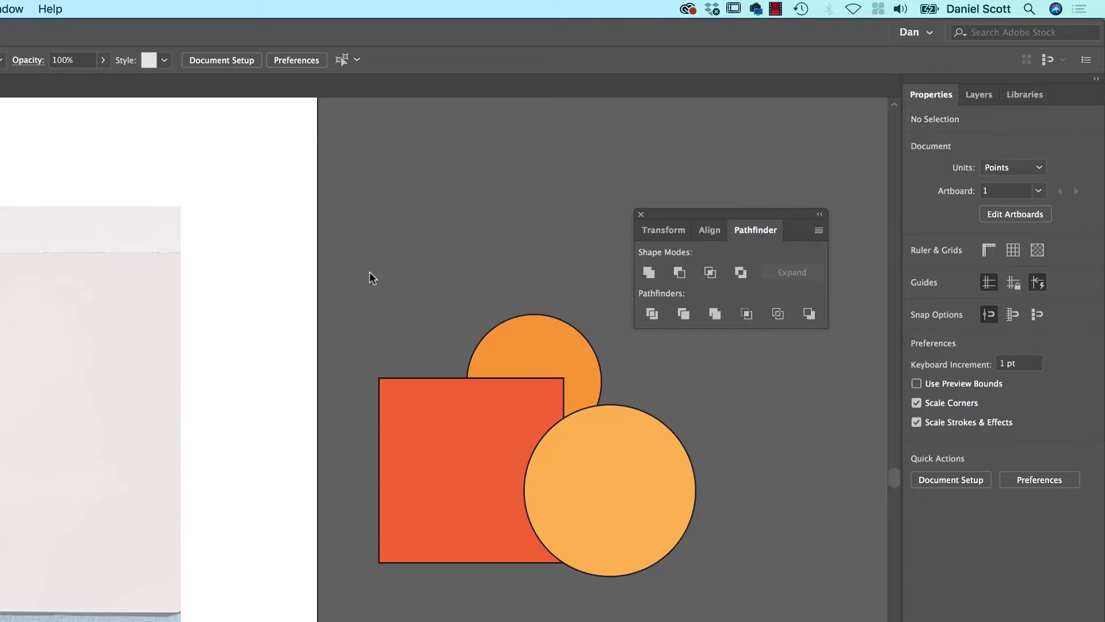
# - Try the Divide and Trim pathfinders on the overlapping red square and light orange circle, undoing each one
pyautogui.click(468, 455)
pyautogui.keyDown('shift'); pyautogui.click(614, 463); pyautogui.keyUp('shift')
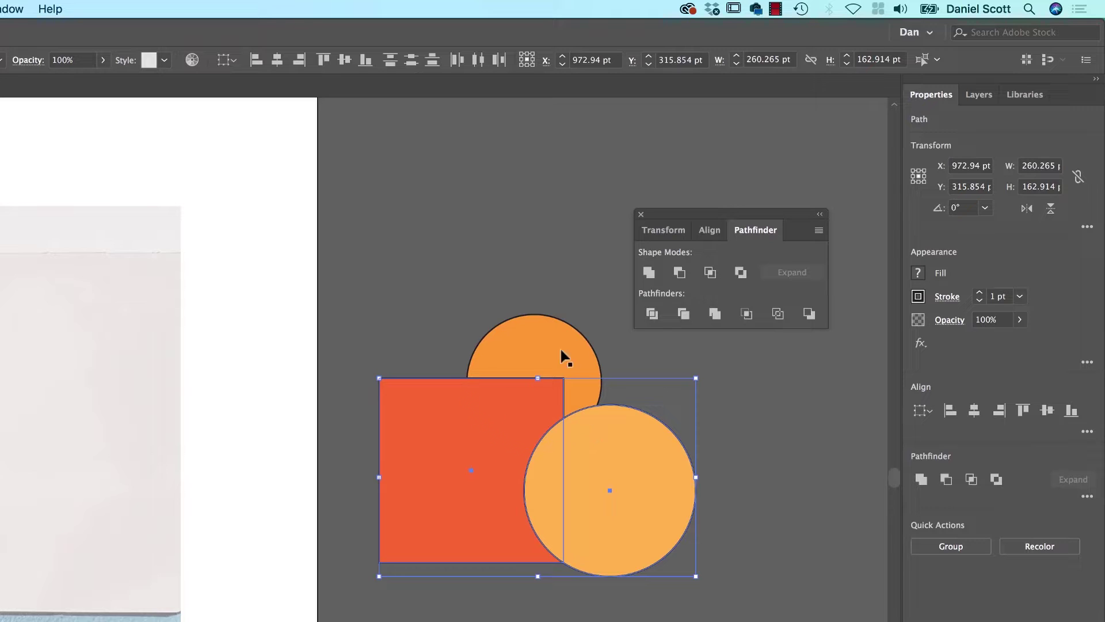
pyautogui.click(651, 315)
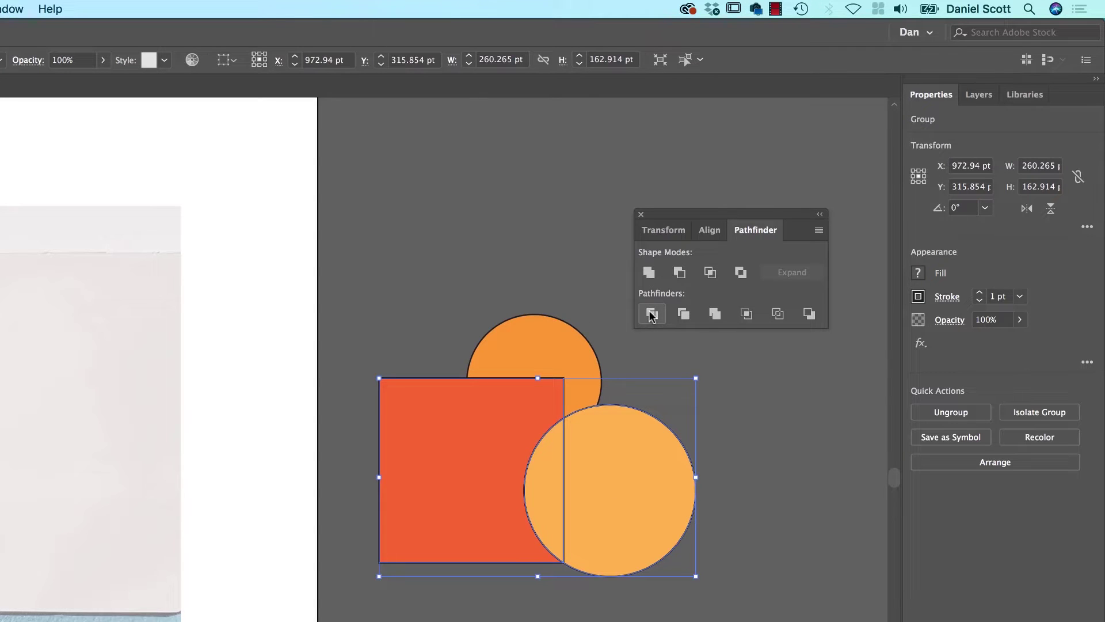
pyautogui.press('cmd+z')
pyautogui.click(684, 315)
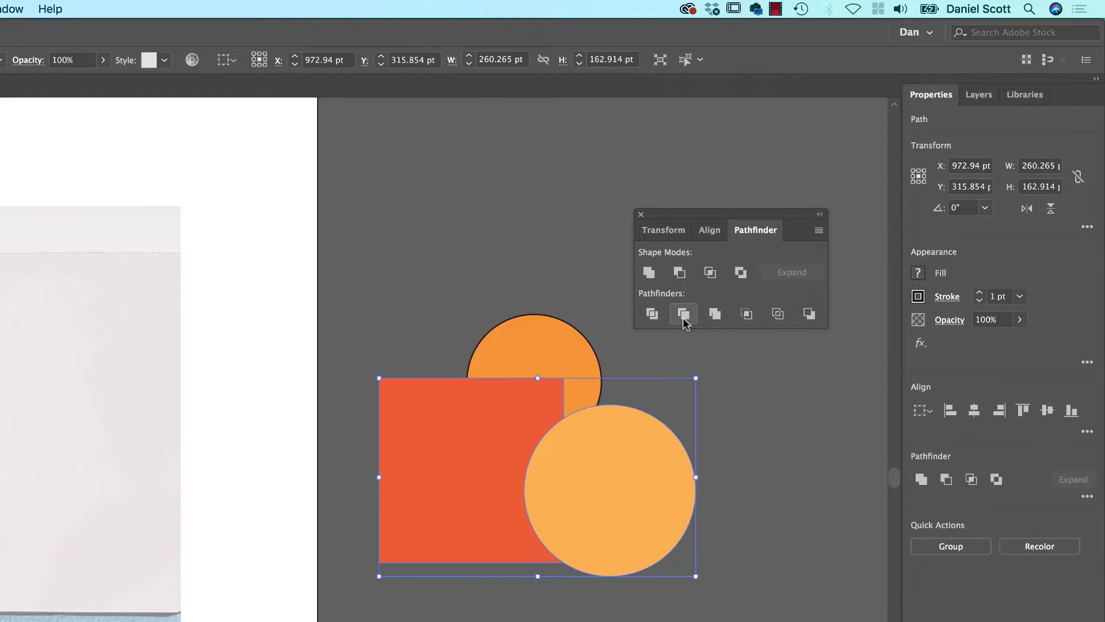
pyautogui.press('super+z')
# - Try the Merge and Crop pathfinders on the same square and circle, undoing each one
pyautogui.click(715, 315)
pyautogui.press('super+z')
pyautogui.click(747, 315)
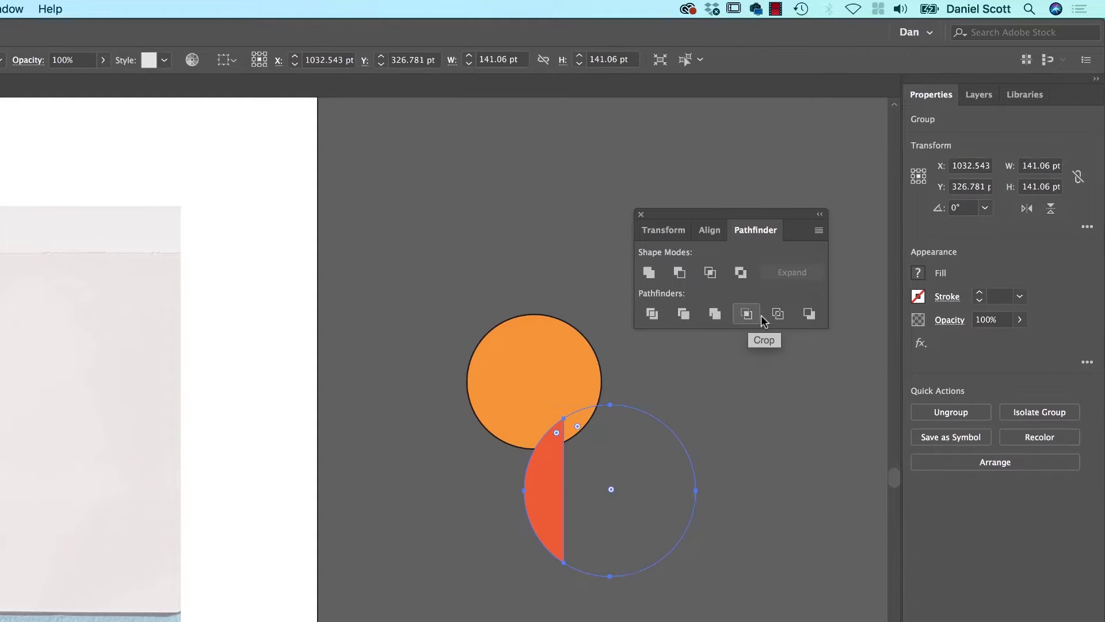
pyautogui.press('super+z')
# - Try the Outline and Minus Back pathfinders on the square and circle, undo the change and deselect the shapes
pyautogui.click(777, 314)
pyautogui.click(809, 314)
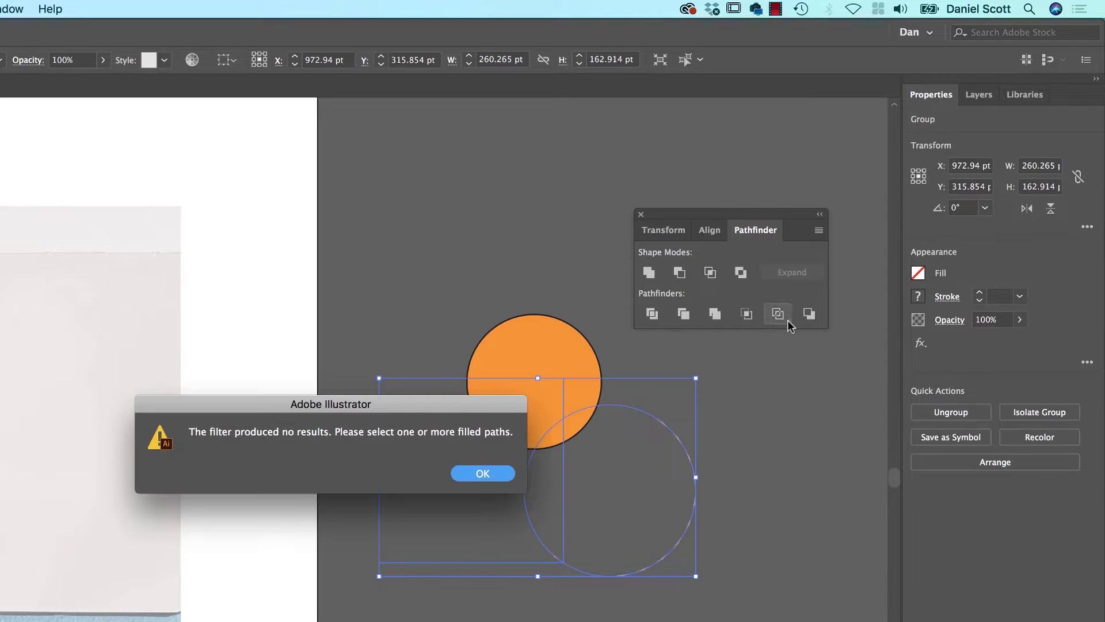
pyautogui.click(502, 474)
pyautogui.press('super+z')
pyautogui.click(403, 312)
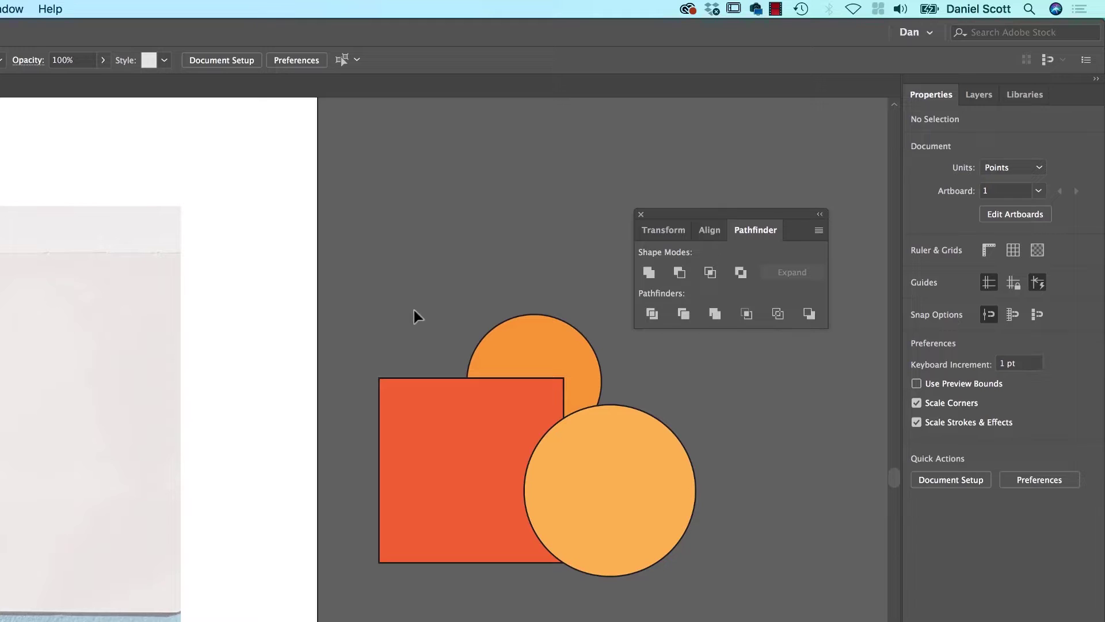
# - Close the floating Pathfinder panel and delete the orange circles and red square beside the artboard
pyautogui.click(641, 214)
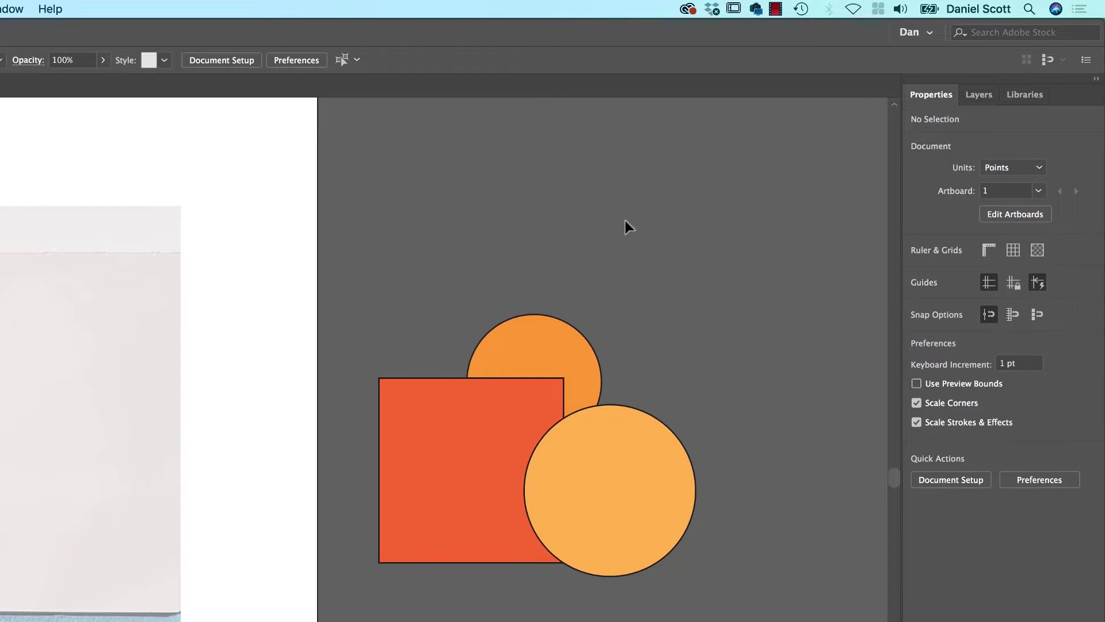
pyautogui.press('super+a')
pyautogui.press('Delete')
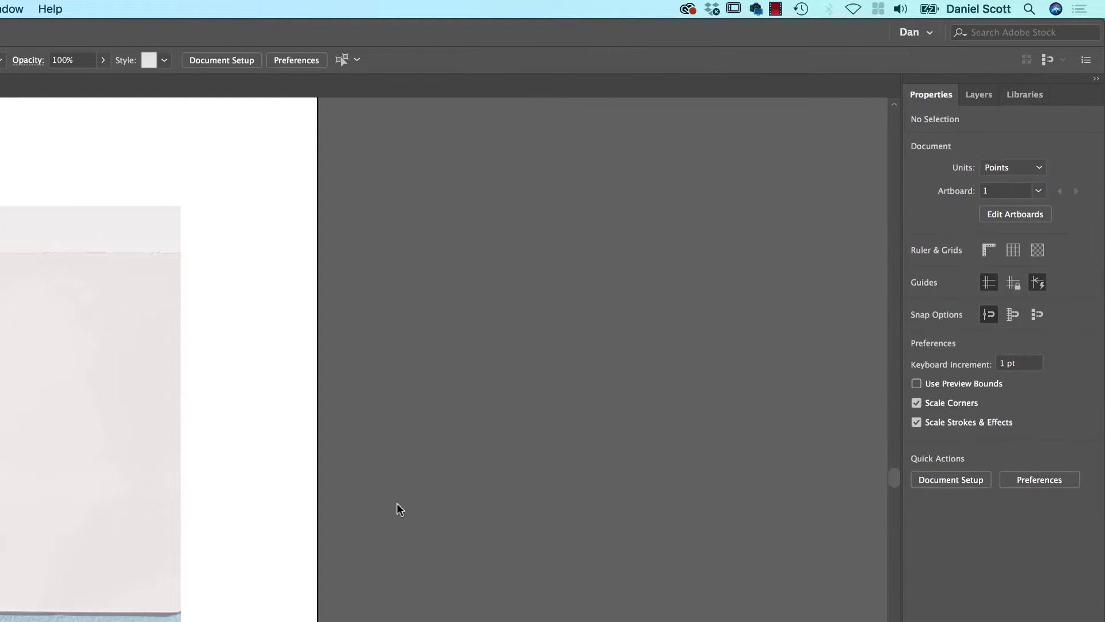
# - Draw an unfilled circle about 196 pt in diameter over the sketched whale's body and nudge it down 4 pt
pyautogui.hscroll(-10, 399, 505)
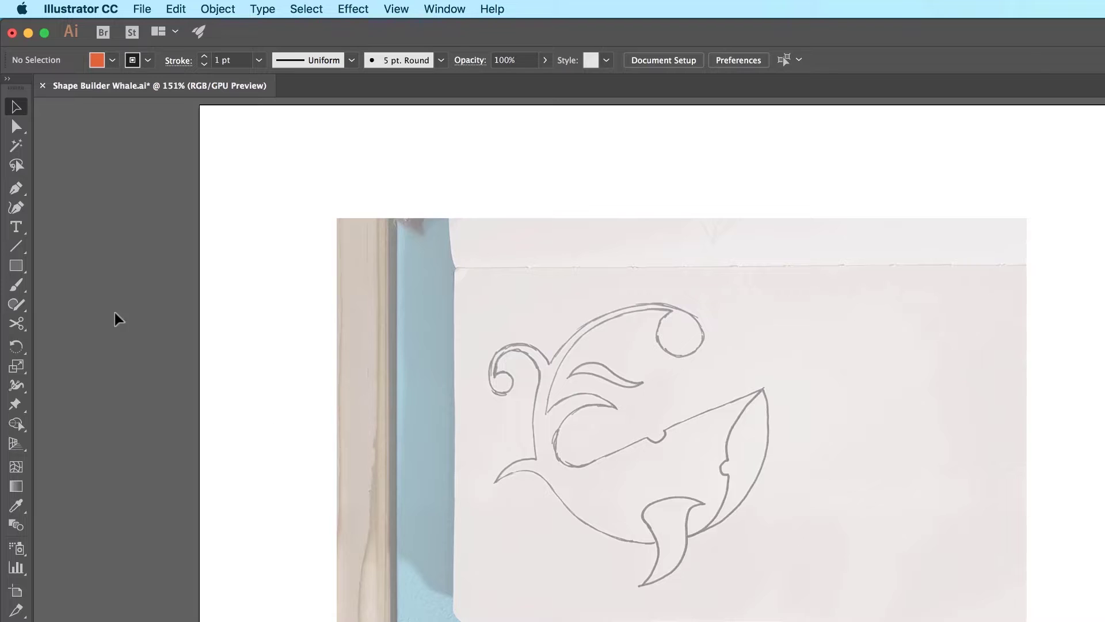
pyautogui.click(21, 264)
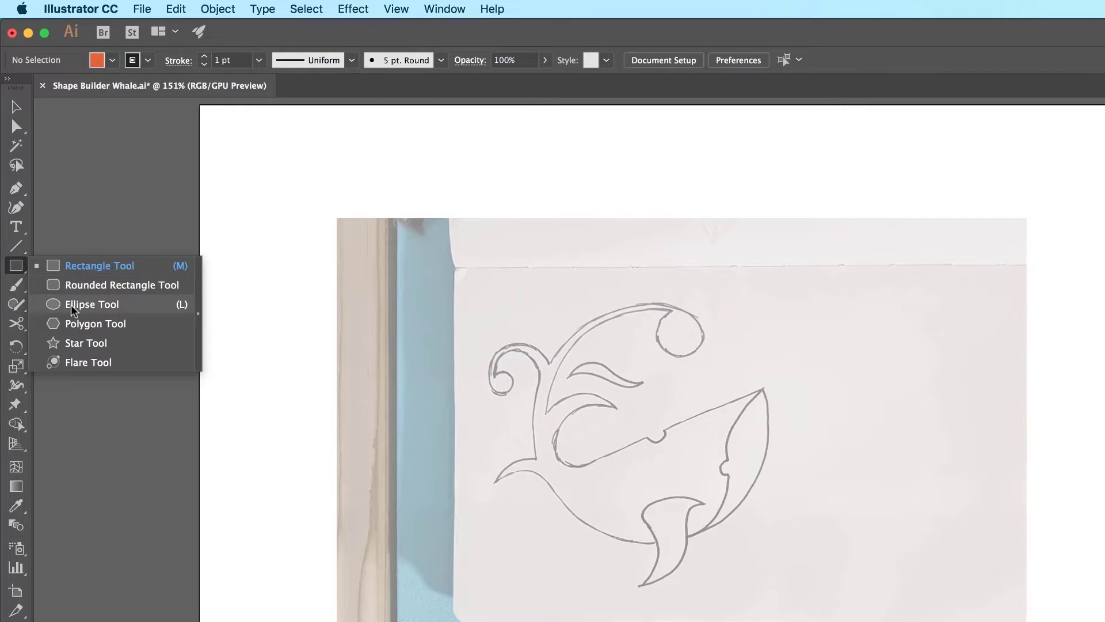
pyautogui.click(71, 305)
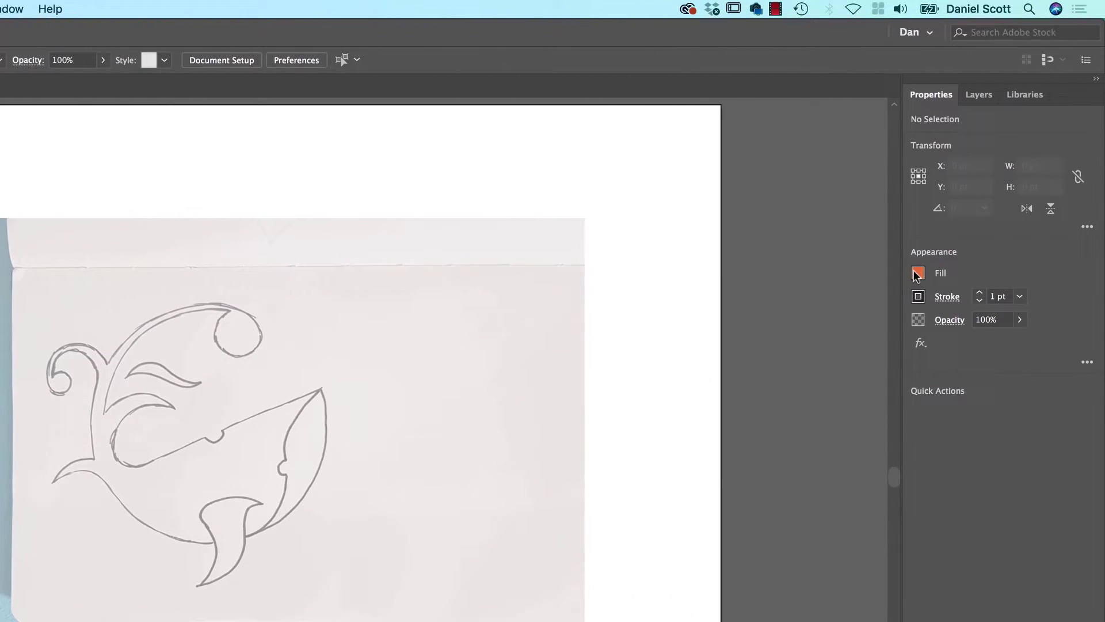
pyautogui.click(918, 272)
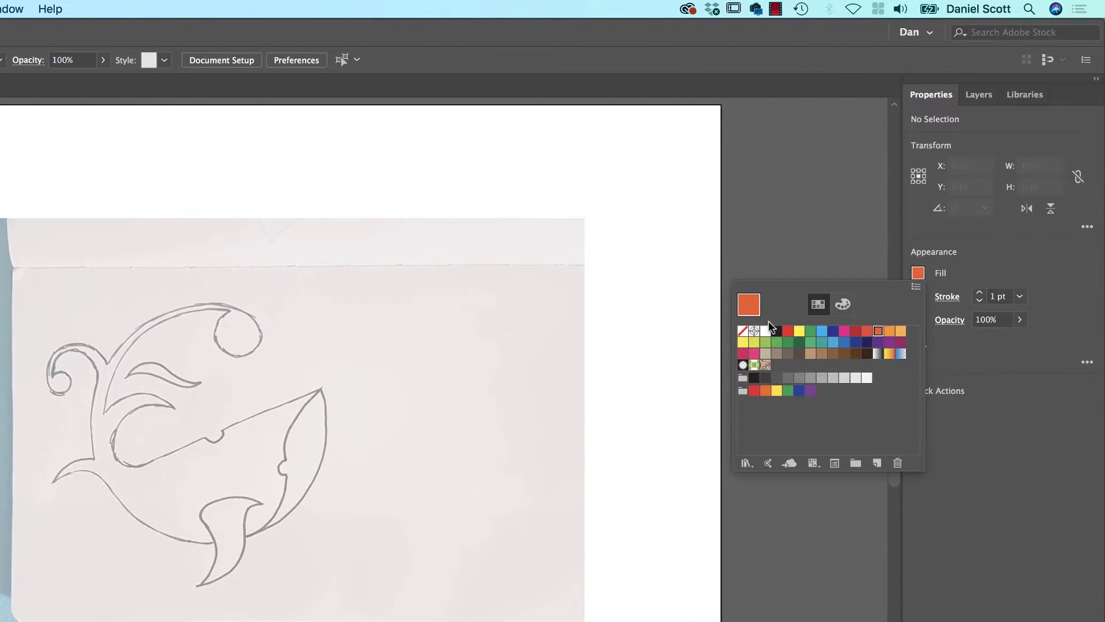
pyautogui.click(742, 331)
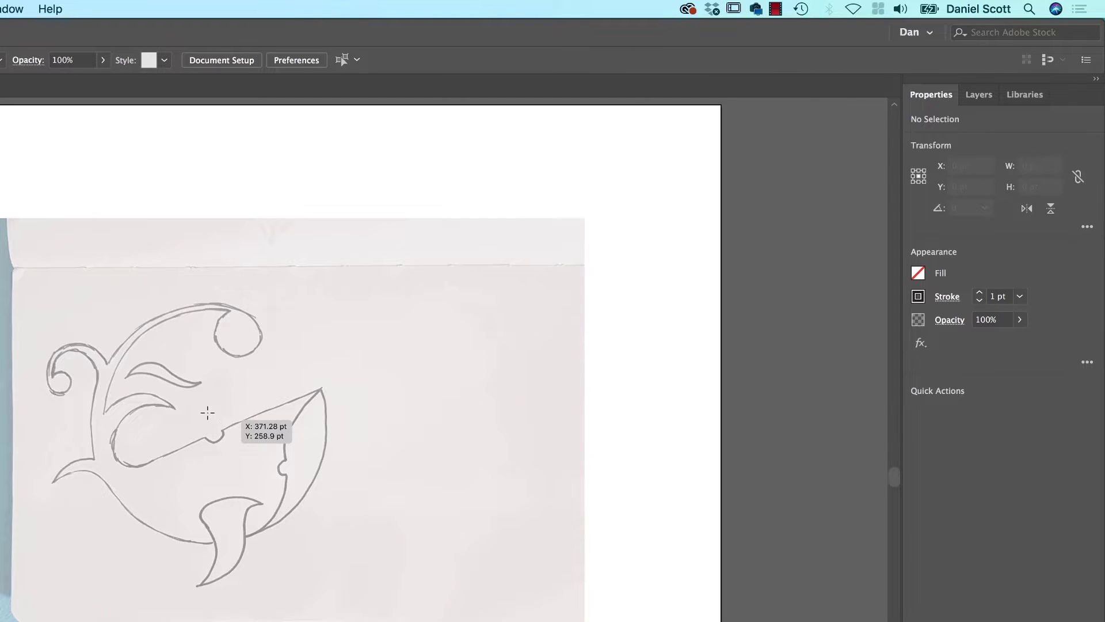
pyautogui.moveTo(208, 420); pyautogui.dragTo(137, 300)
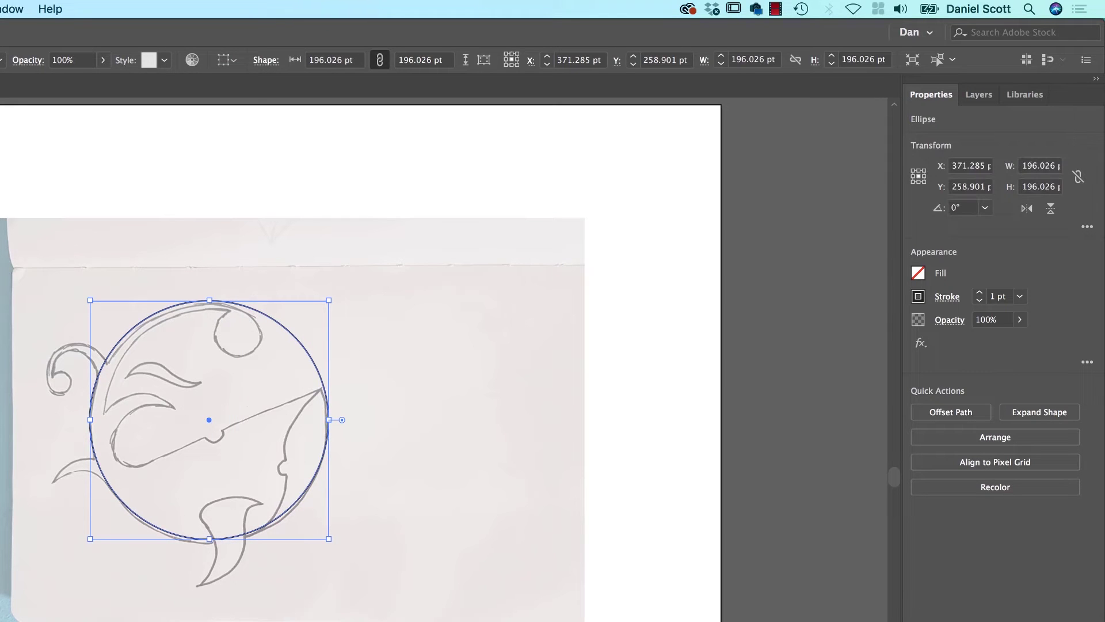
pyautogui.press('Down')
pyautogui.press('Down')
pyautogui.press('Down')
pyautogui.press('Down')
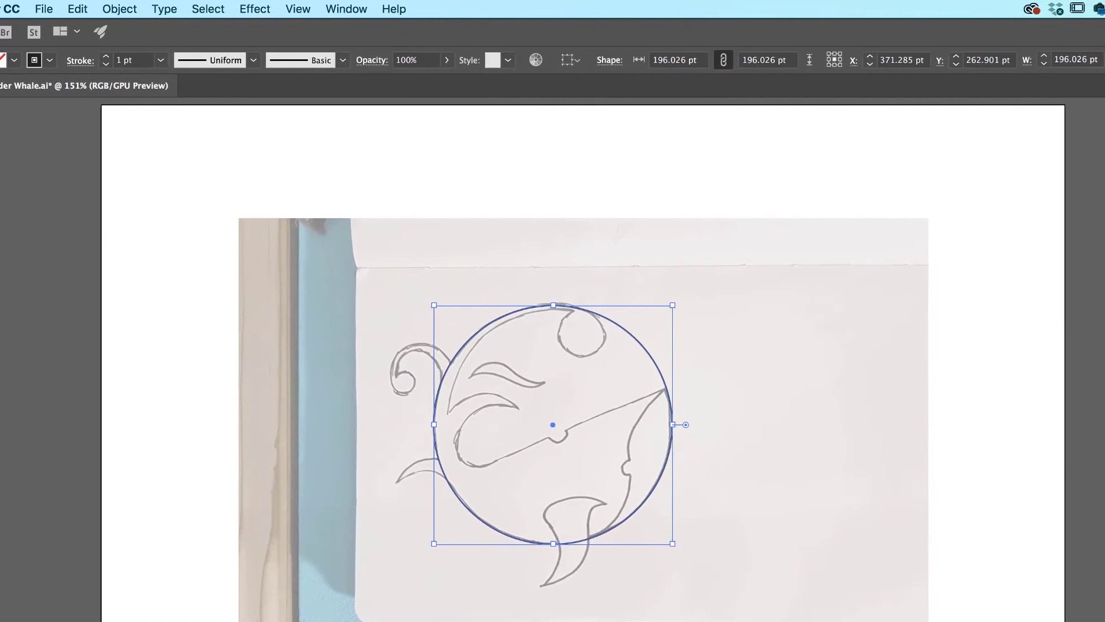
# - Draw a straight line along the sketch's slanted mouth line, extending past both sides of the circle
pyautogui.click(16, 245)
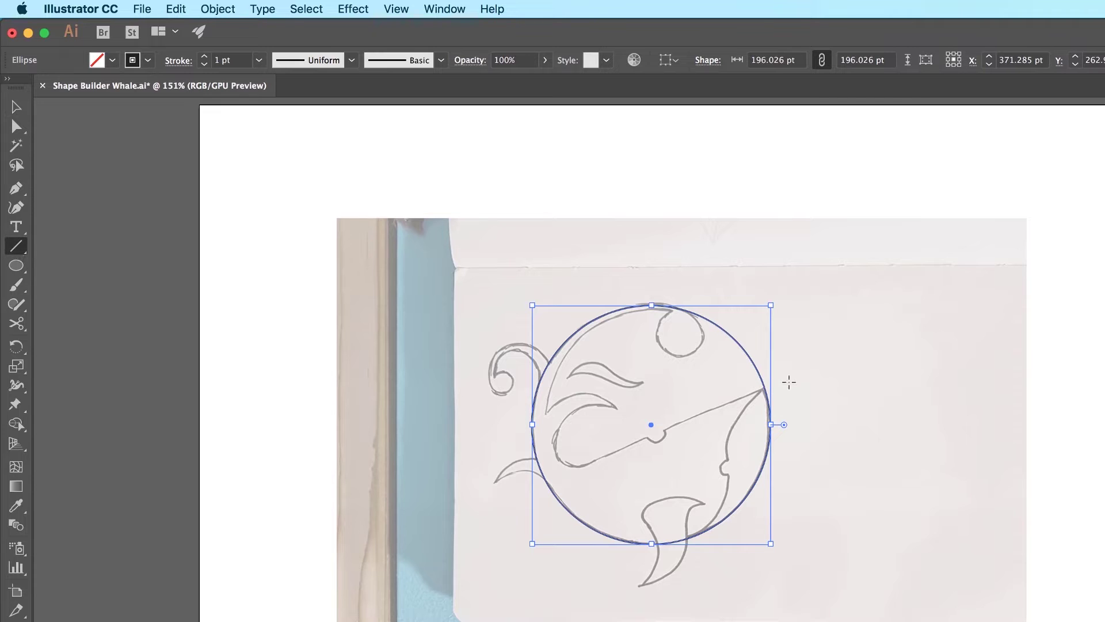
pyautogui.moveTo(788, 379); pyautogui.dragTo(468, 514)
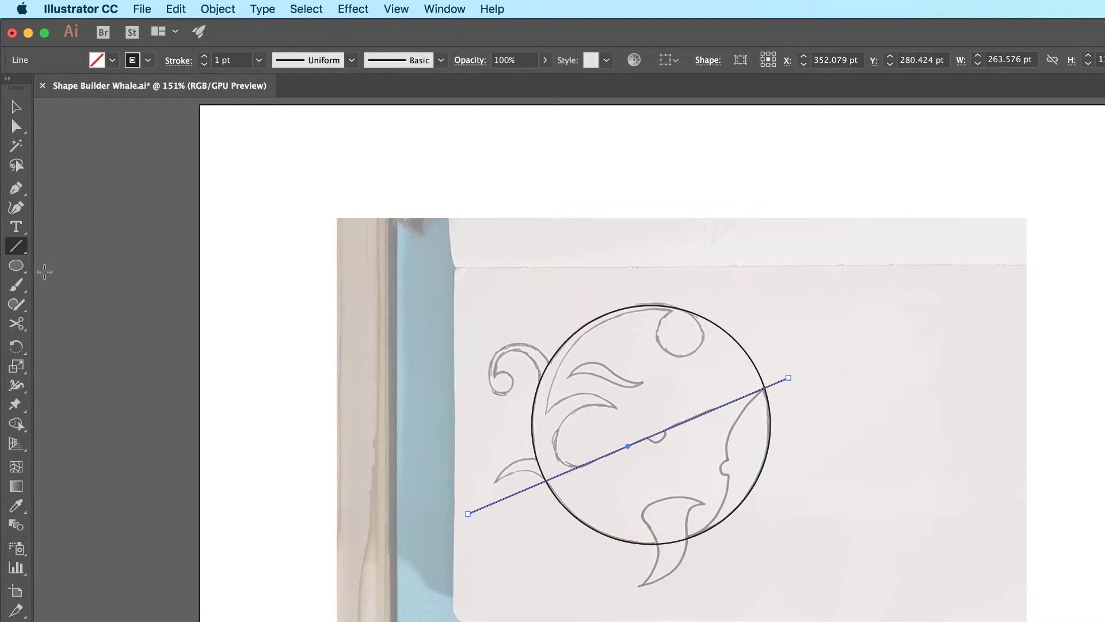
pyautogui.click(17, 105)
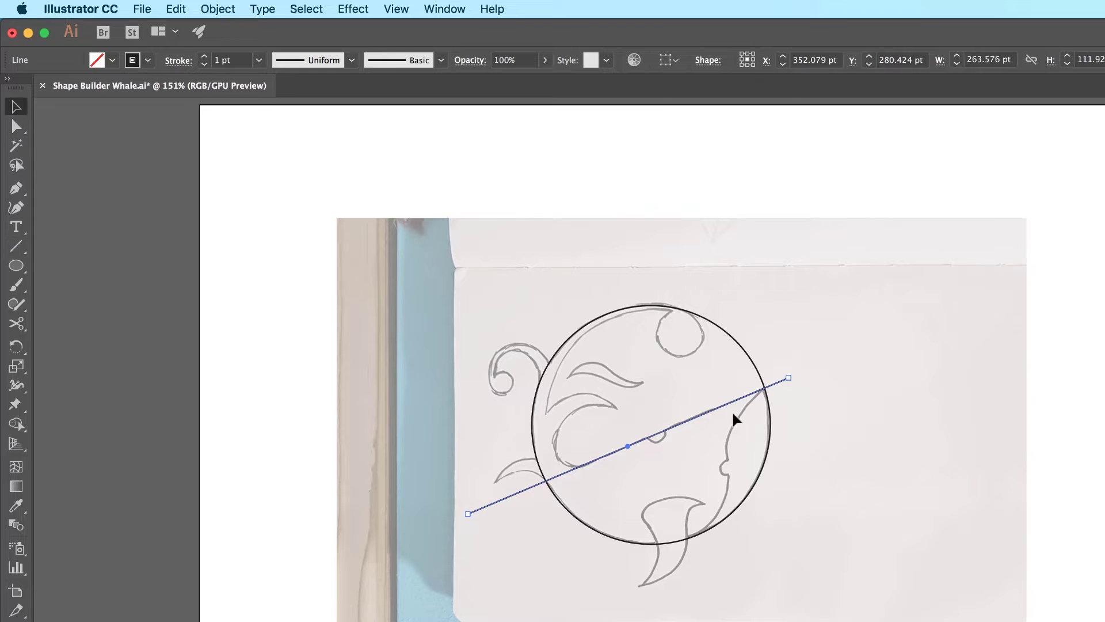
# - Copy the circle and paste it directly in front of the original, then undo a trial move of the copy
pyautogui.click(766, 437)
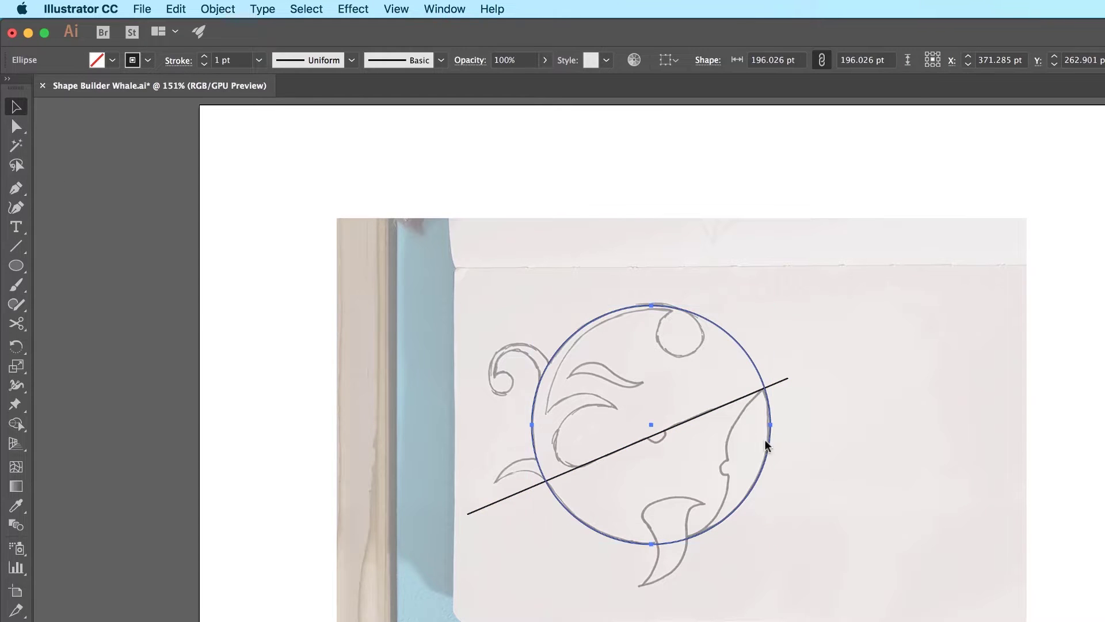
pyautogui.click(177, 7)
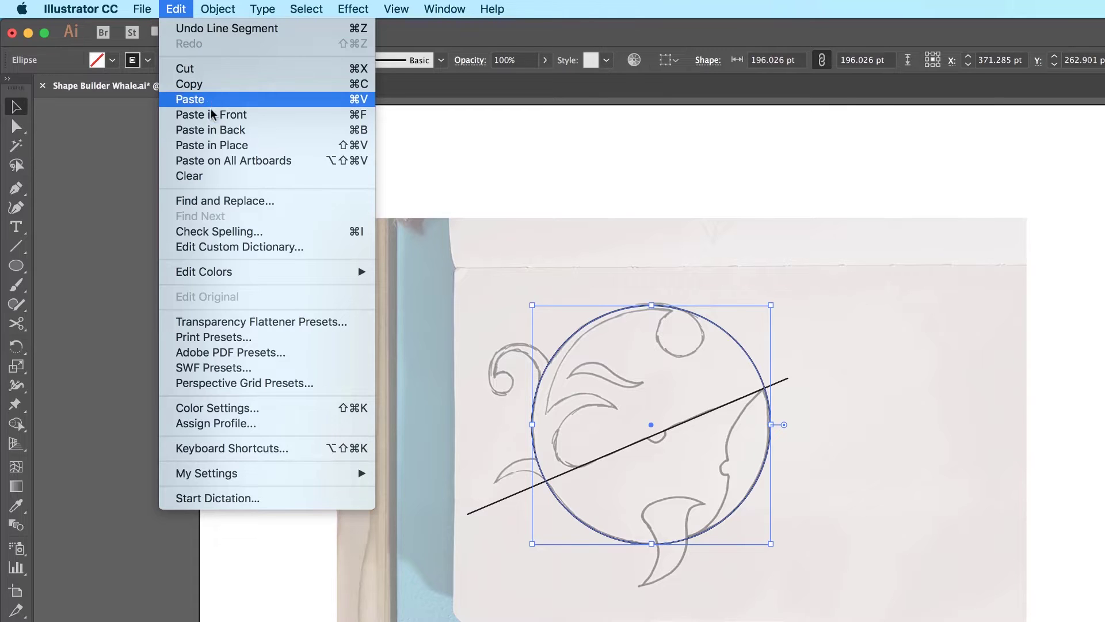
pyautogui.click(333, 118)
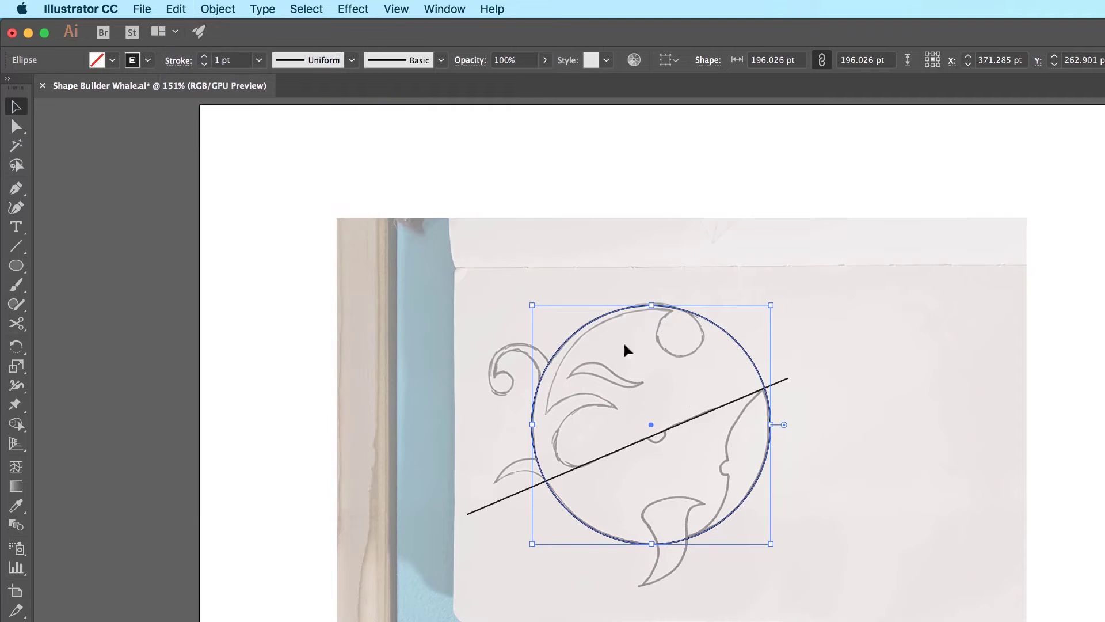
pyautogui.moveTo(735, 338); pyautogui.dragTo(882, 339)
pyautogui.press('super+z')
# - Try an ordinary paste of the copied circle and undo it
pyautogui.click(806, 351)
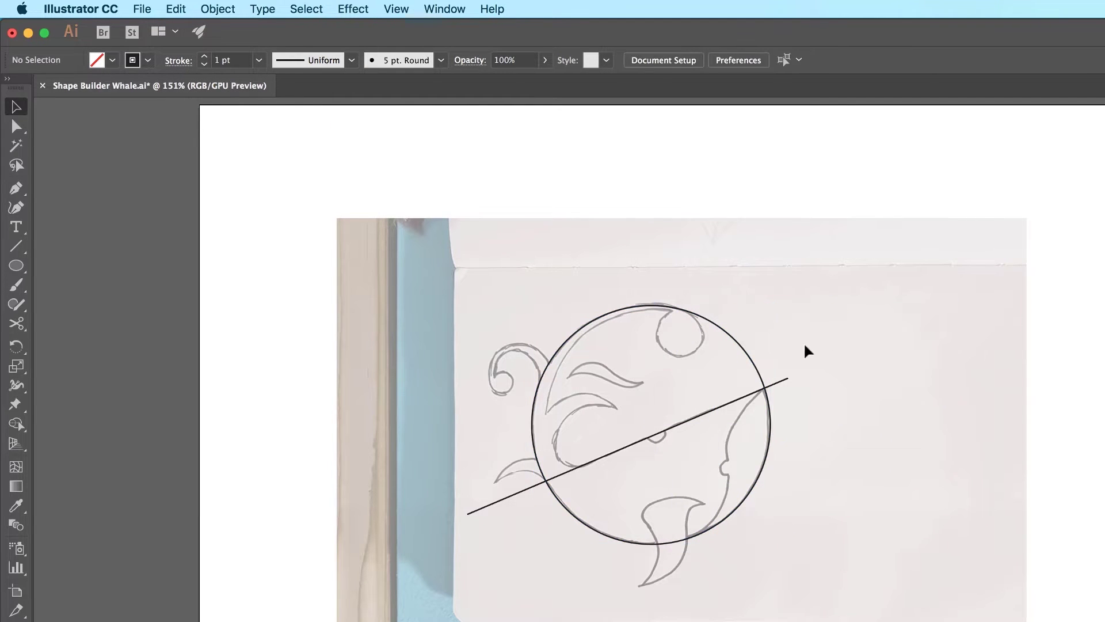
pyautogui.press('super+v')
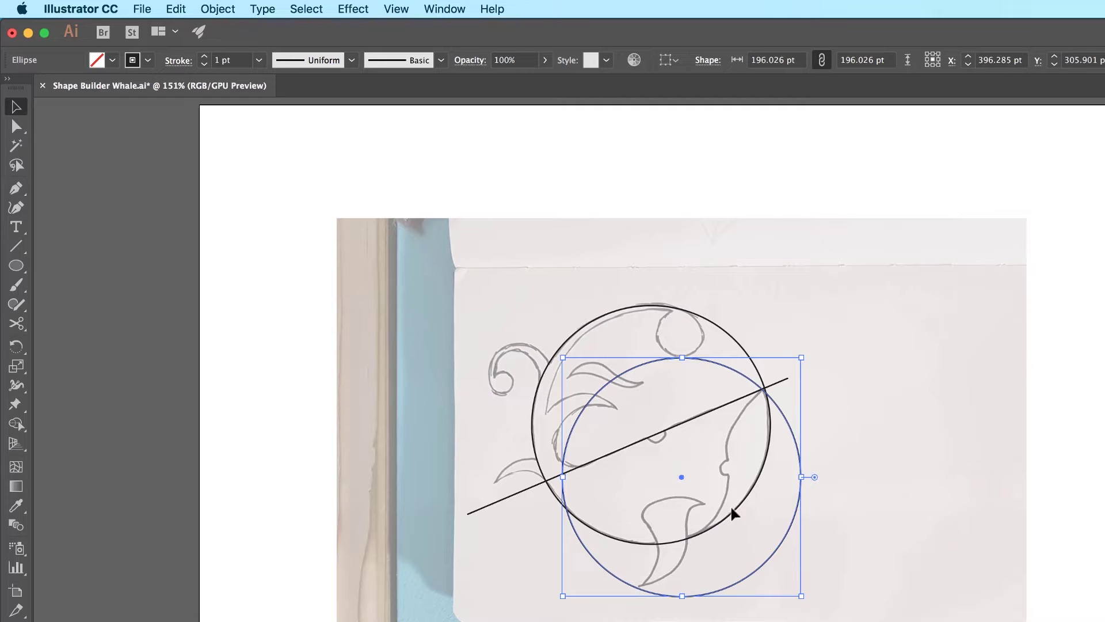
pyautogui.press('super+z')
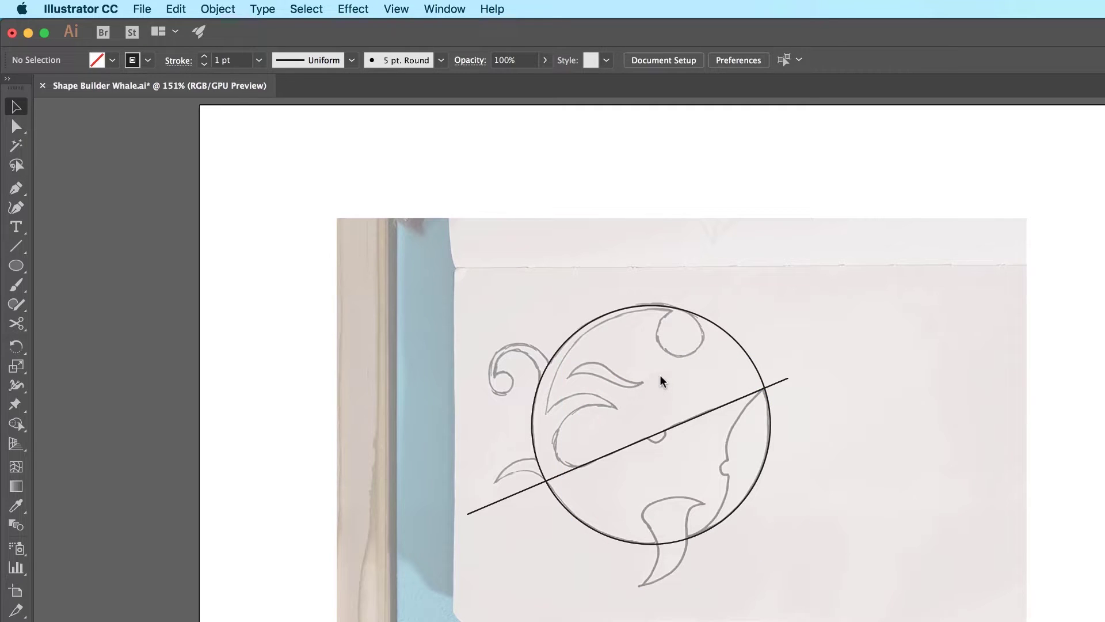
# - Paste the circle in front at its original position and nudge the copy 12 pt right and slightly down
pyautogui.press('super+f')
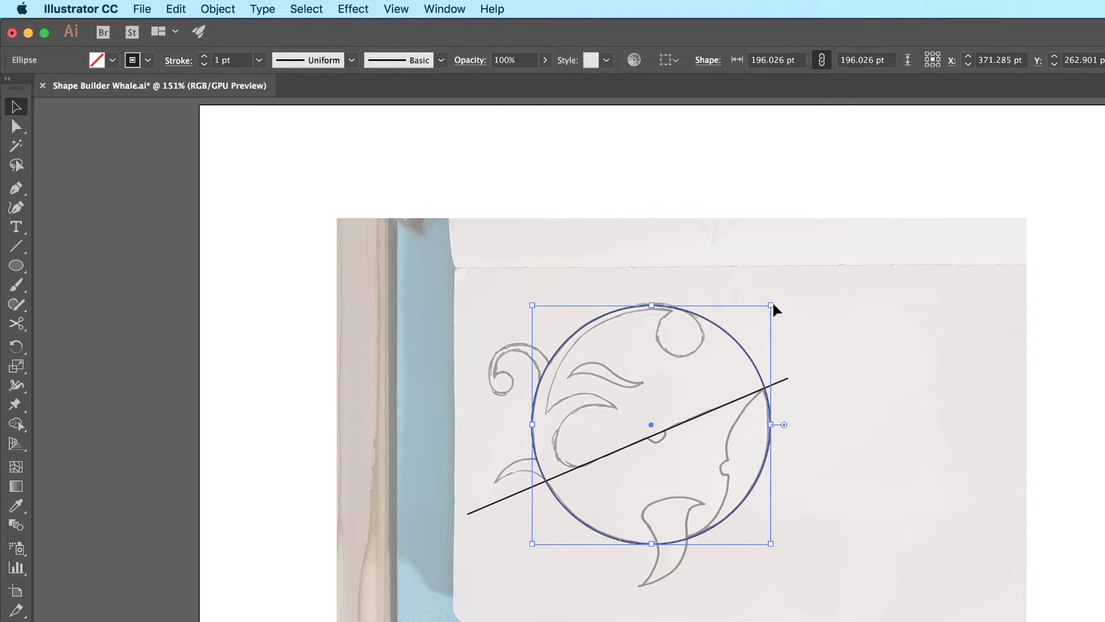
pyautogui.press('Right')
pyautogui.press('Right')
pyautogui.press('Right')
pyautogui.press('Right')
pyautogui.press('Right')
pyautogui.press('Right')
pyautogui.press('Right')
pyautogui.press('Right')
pyautogui.press('Right')
pyautogui.press('Right')
pyautogui.press('Right')
pyautogui.press('Right')
pyautogui.press('Right')
pyautogui.press('Right')
pyautogui.press('Right')
pyautogui.press('Right')
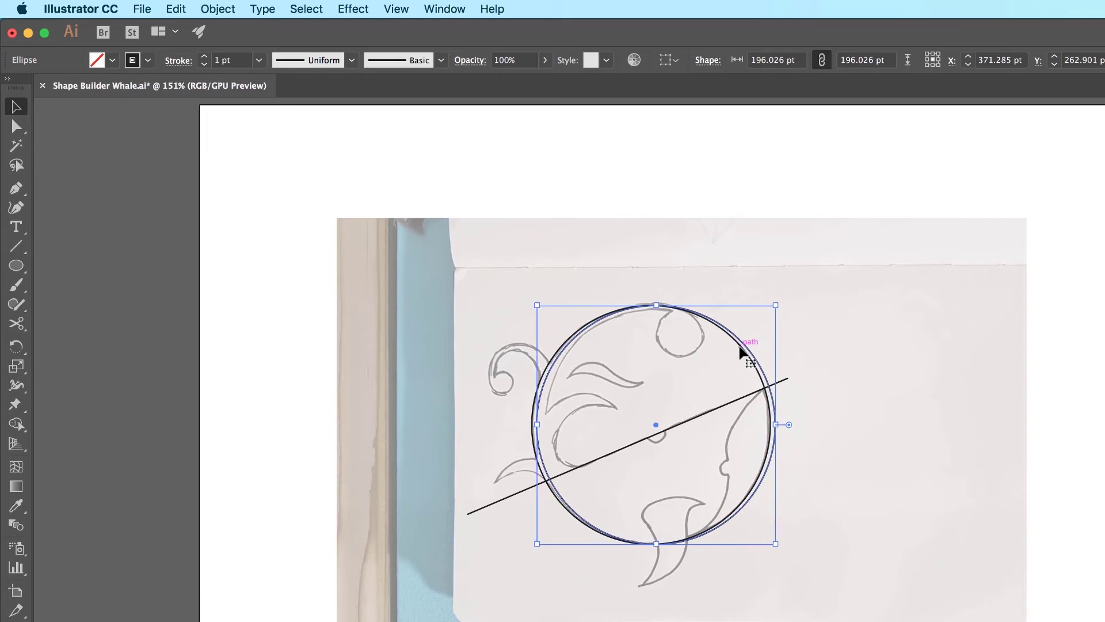
pyautogui.press('Down')
pyautogui.press('Down')
pyautogui.press('Down')
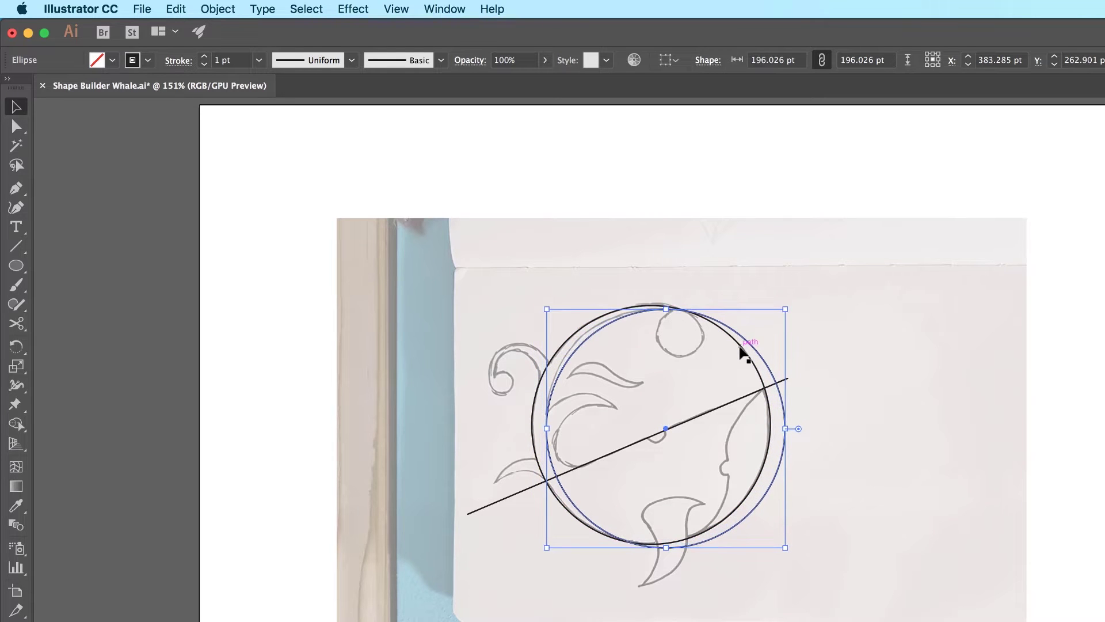
# - Scale the circle copy proportionally to about 191 pt in diameter and nudge it up
pyautogui.moveTo(787, 309); pyautogui.dragTo(779, 316)
pyautogui.press('Up')
pyautogui.press('Up')
pyautogui.press('Up')
pyautogui.press('Up')
pyautogui.press('Up')
pyautogui.press('Up')
pyautogui.press('Up')
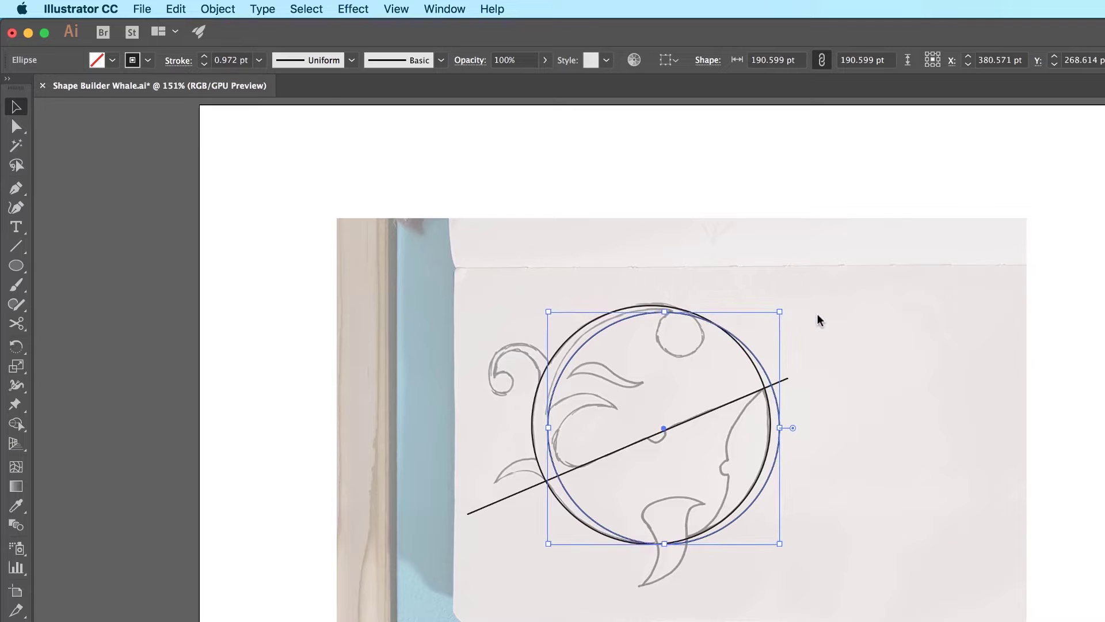
# - Nudge the circle copy right and up to about X 387 pt and Y 263 pt
pyautogui.press('Right')
pyautogui.press('Right')
pyautogui.press('Right')
pyautogui.press('Right')
pyautogui.press('Right')
pyautogui.press('Right')
pyautogui.press('Right')
pyautogui.press('Right')
pyautogui.press('Right')
pyautogui.press('Up')
pyautogui.press('Up')
pyautogui.press('Up')
pyautogui.press('Up')
pyautogui.press('Up')
pyautogui.press('Right')
pyautogui.press('Right')
pyautogui.press('Right')
pyautogui.press('Right')
pyautogui.press('Right')
pyautogui.press('Right')
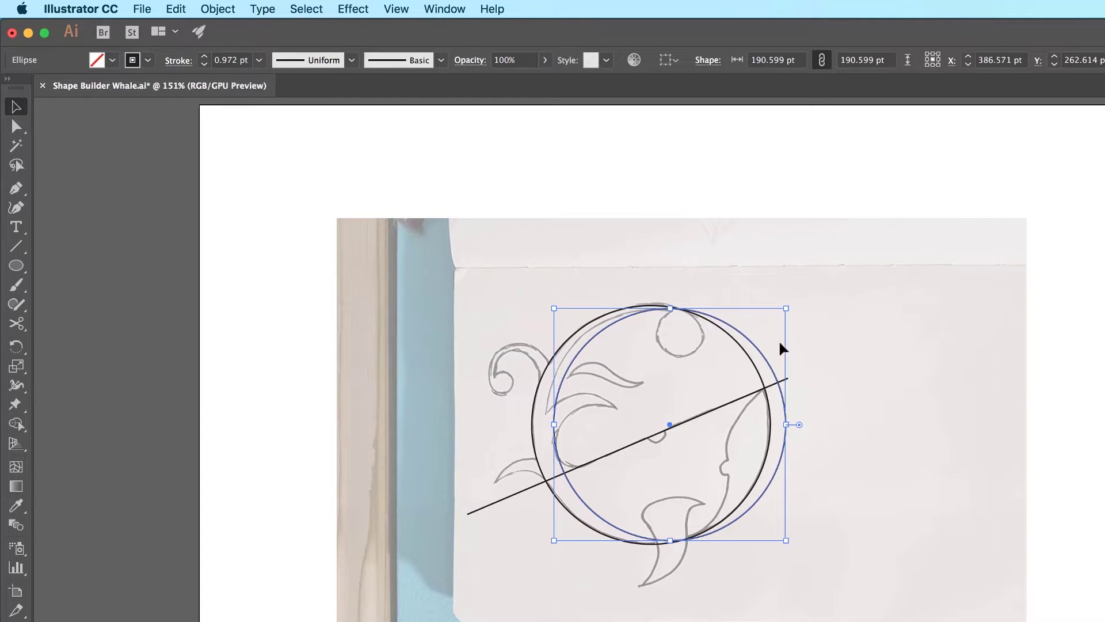
# - Scale the circle copy proportionally to about 183 pt in diameter and nudge it up
pyautogui.moveTo(786, 309); pyautogui.dragTo(777, 320)
pyautogui.press('Up')
pyautogui.press('Up')
pyautogui.press('Up')
pyautogui.press('Up')
pyautogui.press('Up')
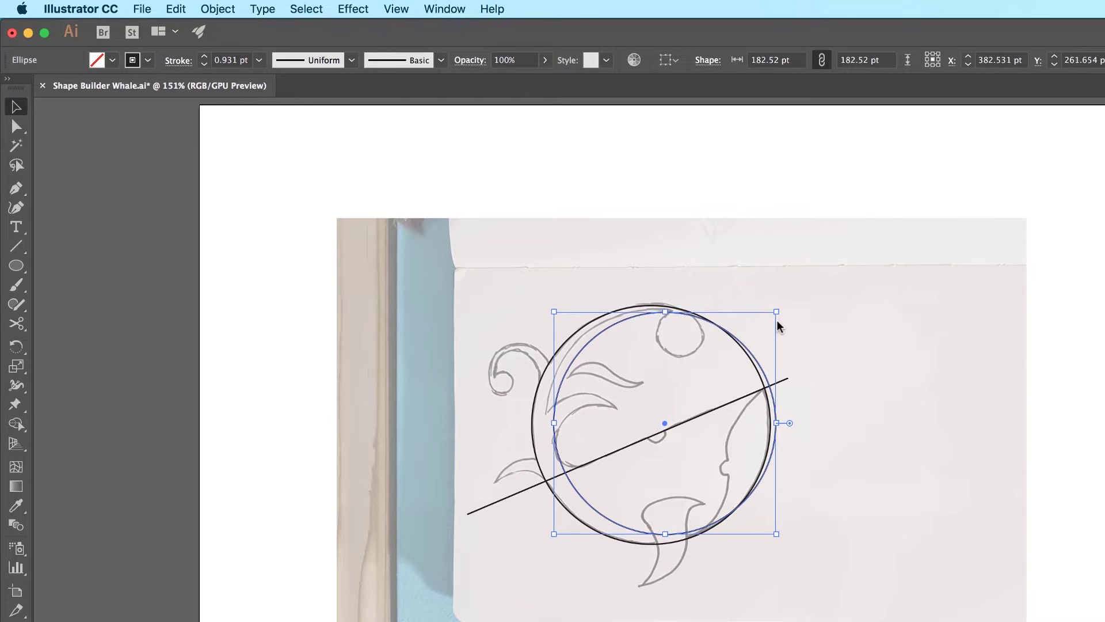
# - Nudge the smaller circle left and fine-tune its height so it sits against the outer circle's right edge
pyautogui.press('Right')
pyautogui.press('Right')
pyautogui.press('Left')
pyautogui.press('Left')
pyautogui.press('Left')
pyautogui.press('Left')
pyautogui.press('Left')
pyautogui.press('Left')
pyautogui.press('Left')
pyautogui.press('Left')
pyautogui.press('Left')
pyautogui.press('Left')
pyautogui.press('Left')
pyautogui.press('Left')
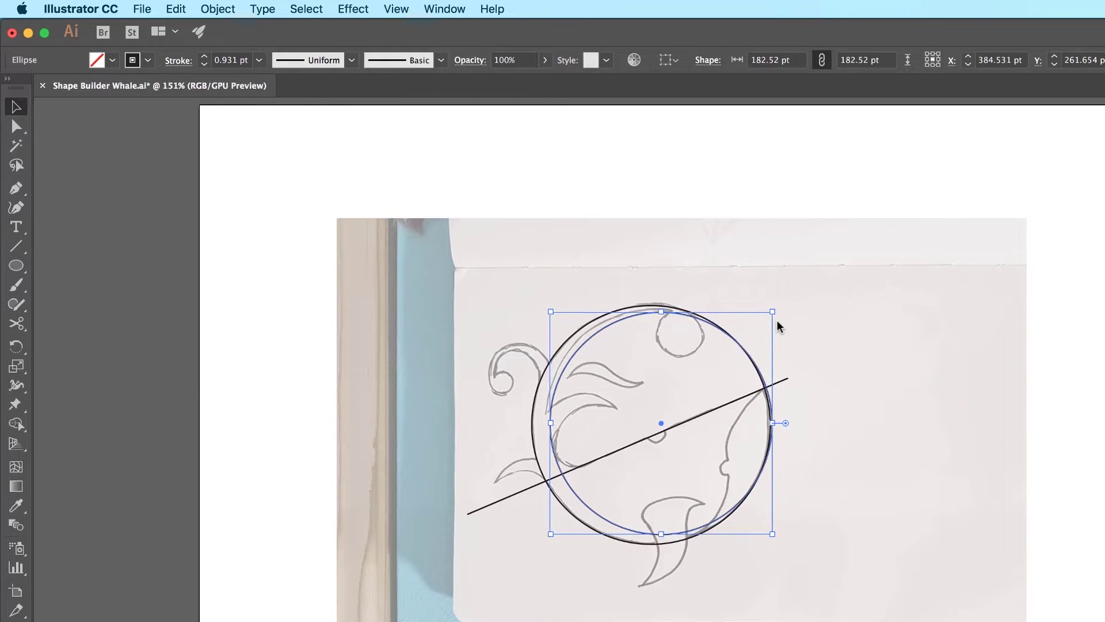
pyautogui.press('Up')
pyautogui.press('Up')
pyautogui.press('Up')
pyautogui.press('Down')
pyautogui.press('Down')
pyautogui.press('Down')
pyautogui.press('Down')
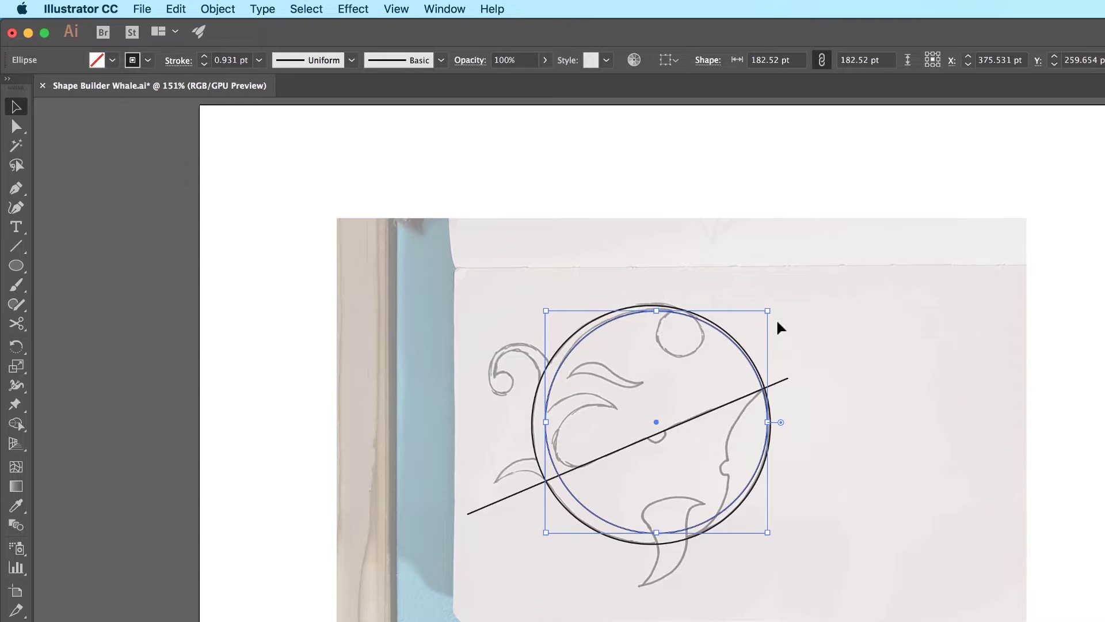
pyautogui.press('Right')
pyautogui.press('Right')
pyautogui.press('Up')
pyautogui.press('Right')
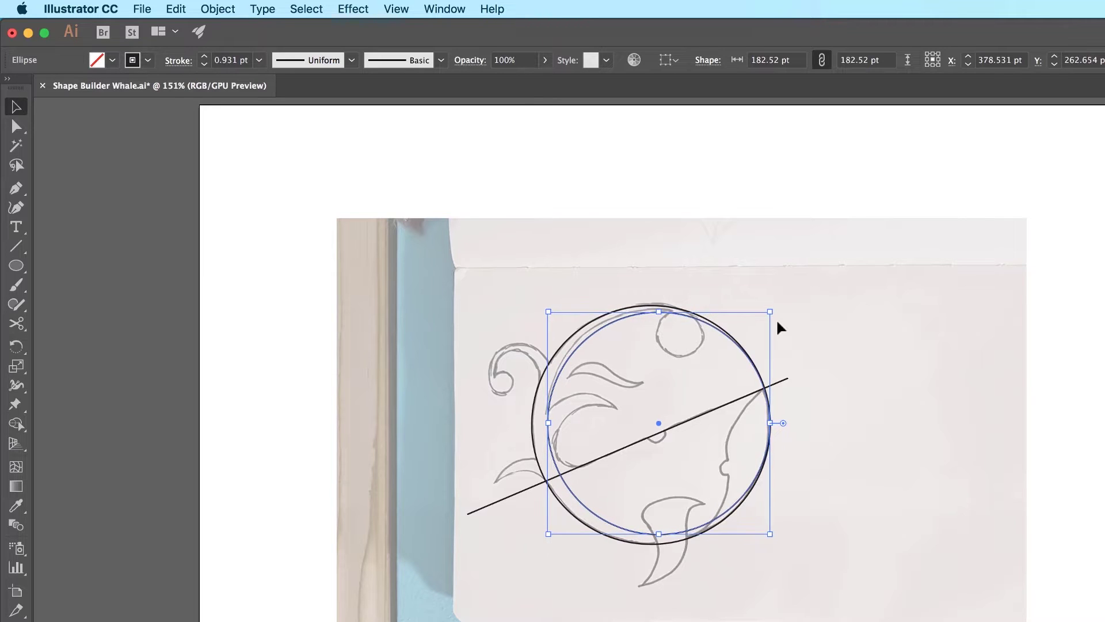
# - Scale the inner circle to about 180 pt in diameter, nudge it up inside the outer circle and deselect it
pyautogui.moveTo(771, 310); pyautogui.dragTo(767, 313)
pyautogui.press('Up')
pyautogui.press('Up')
pyautogui.press('Up')
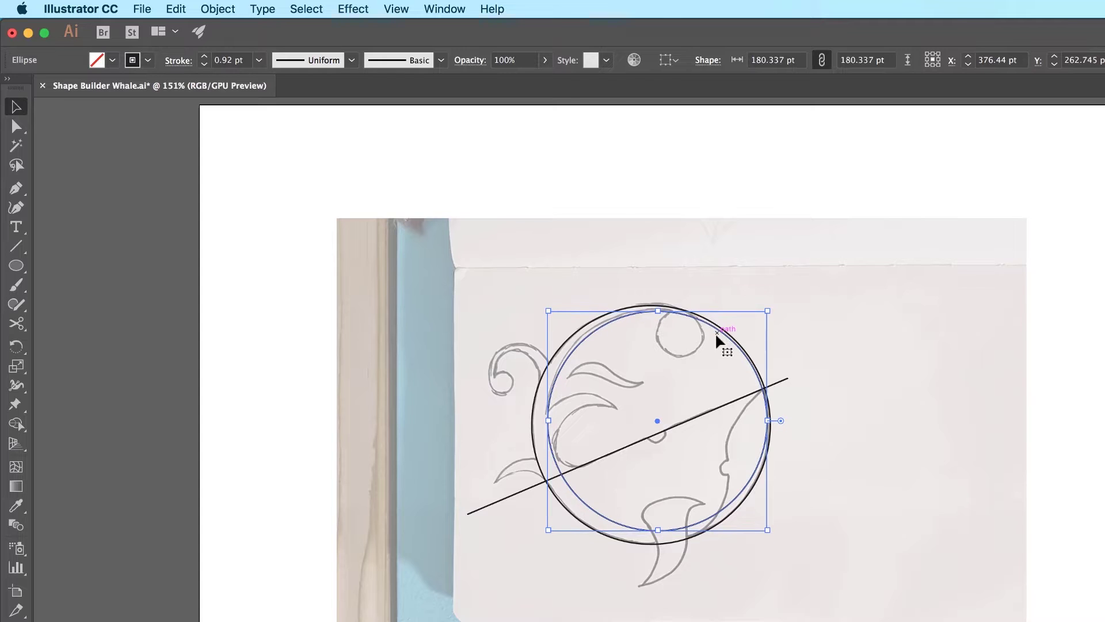
pyautogui.click(917, 394)
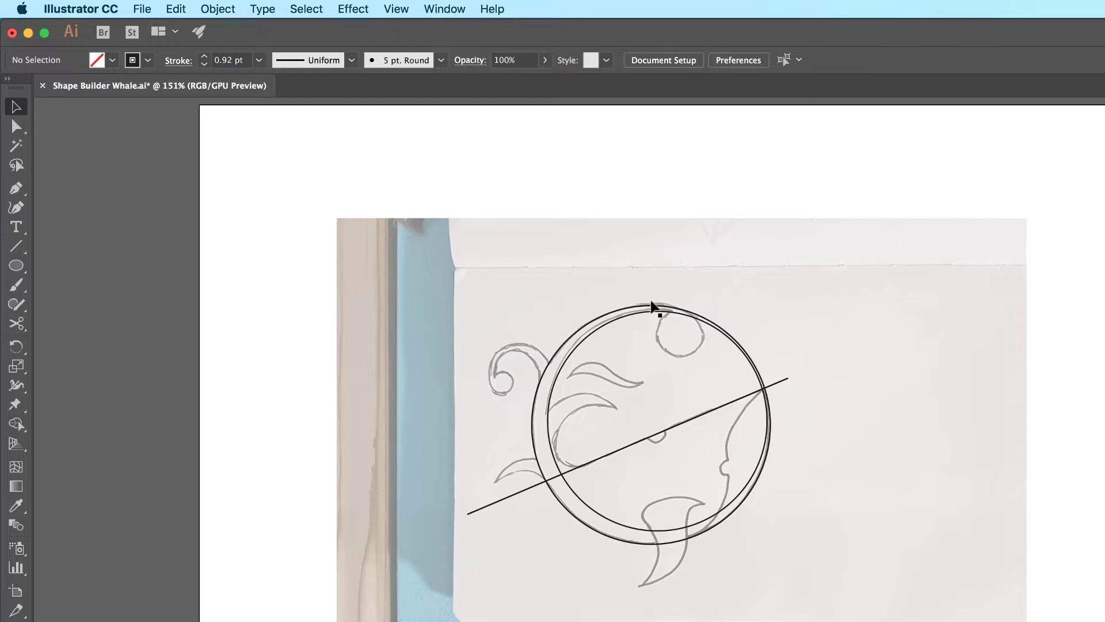
# - Draw a short slanted line about 10 pt wide across both circles above the sketch's upper curl
pyautogui.click(16, 246)
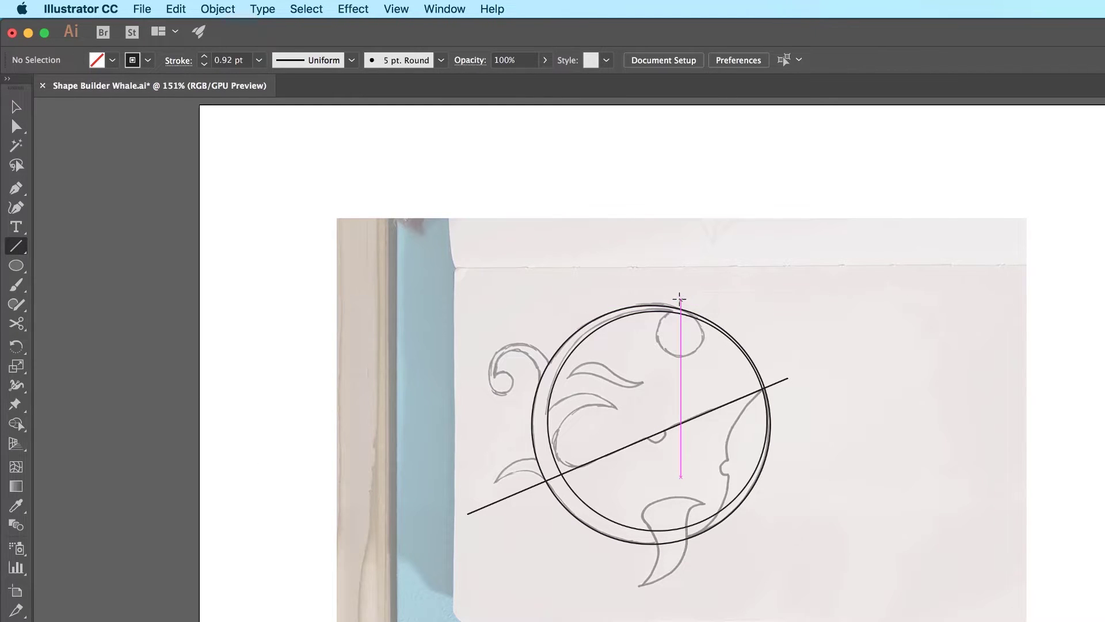
pyautogui.moveTo(681, 294); pyautogui.dragTo(669, 337)
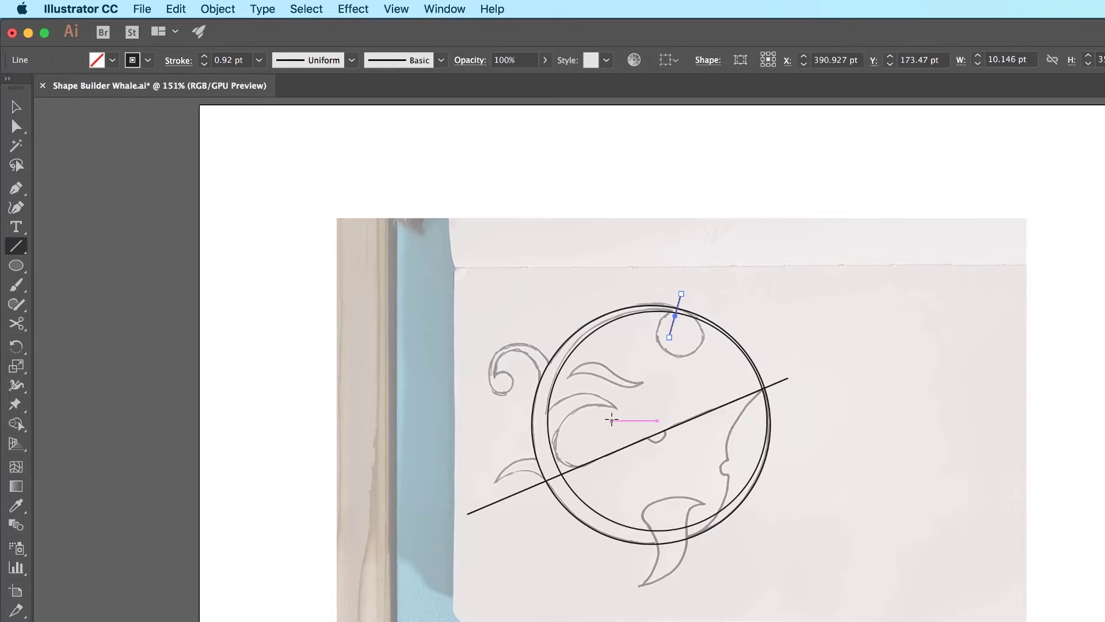
# - With the template hidden and all artwork selected, use Shape Builder to merge the regions below the long line with the left crescent
pyautogui.press('v')
pyautogui.press('super+a')
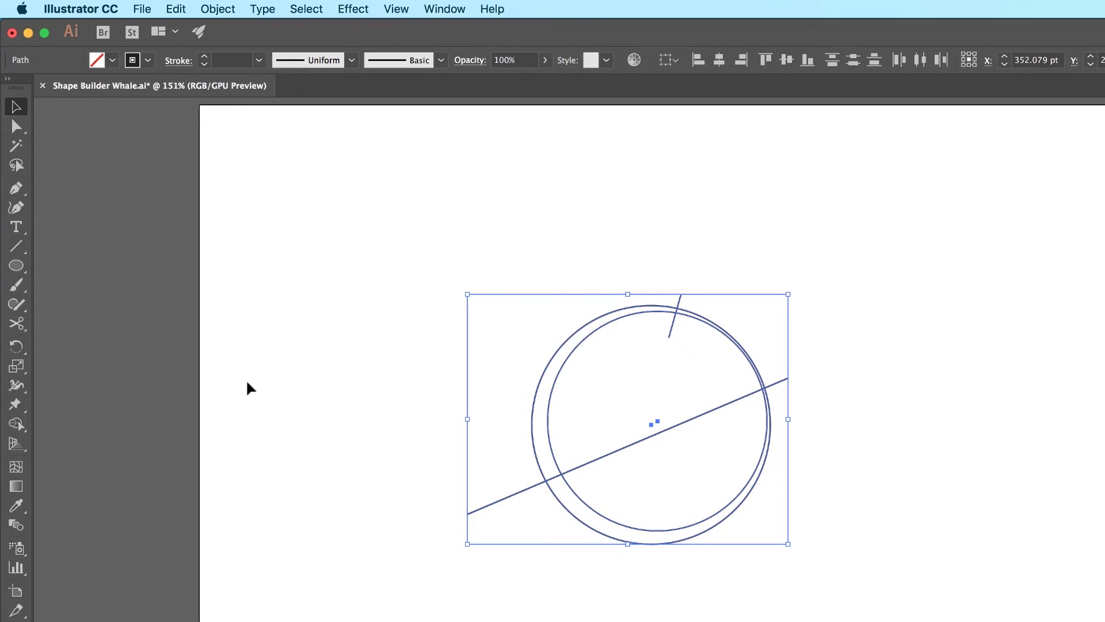
pyautogui.click(16, 425)
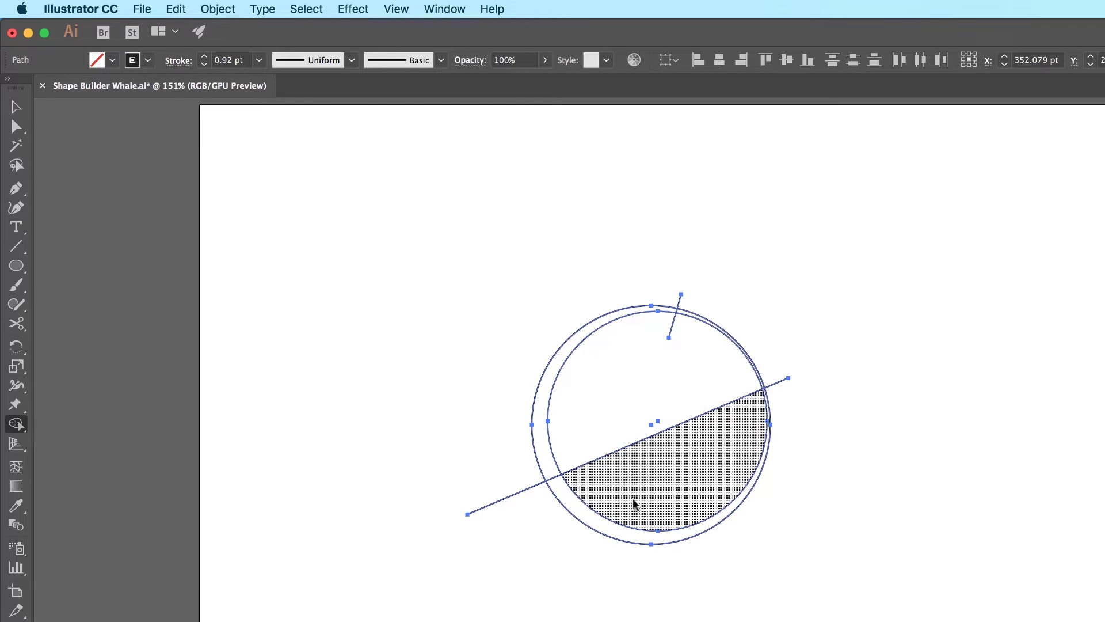
pyautogui.moveTo(597, 519); pyautogui.dragTo(617, 510)
pyautogui.press('super+z')
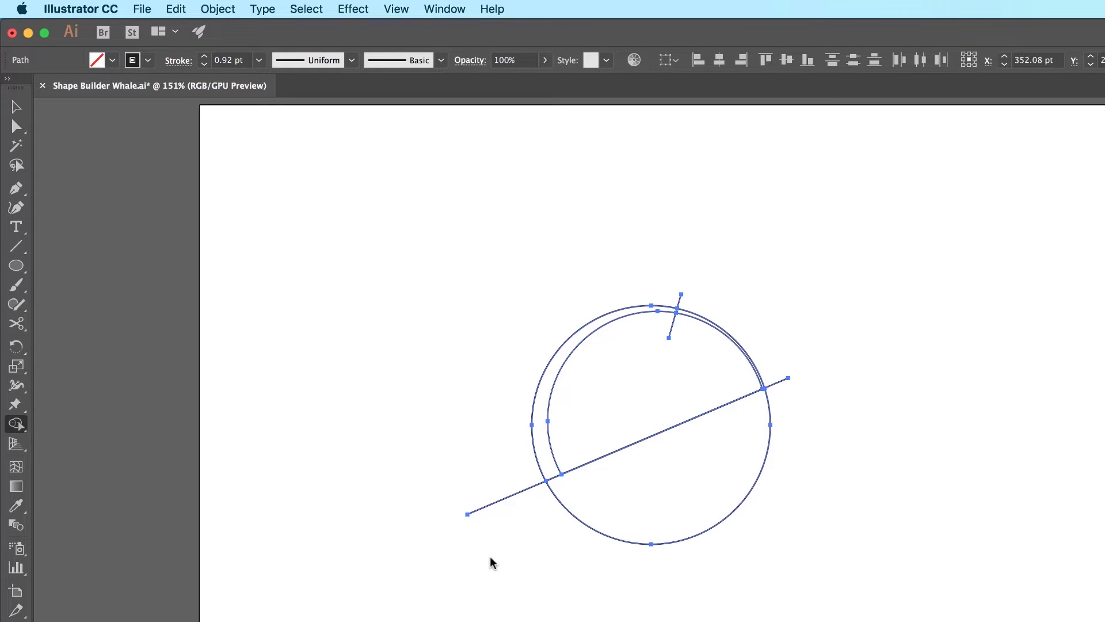
pyautogui.moveTo(551, 478); pyautogui.dragTo(559, 487)
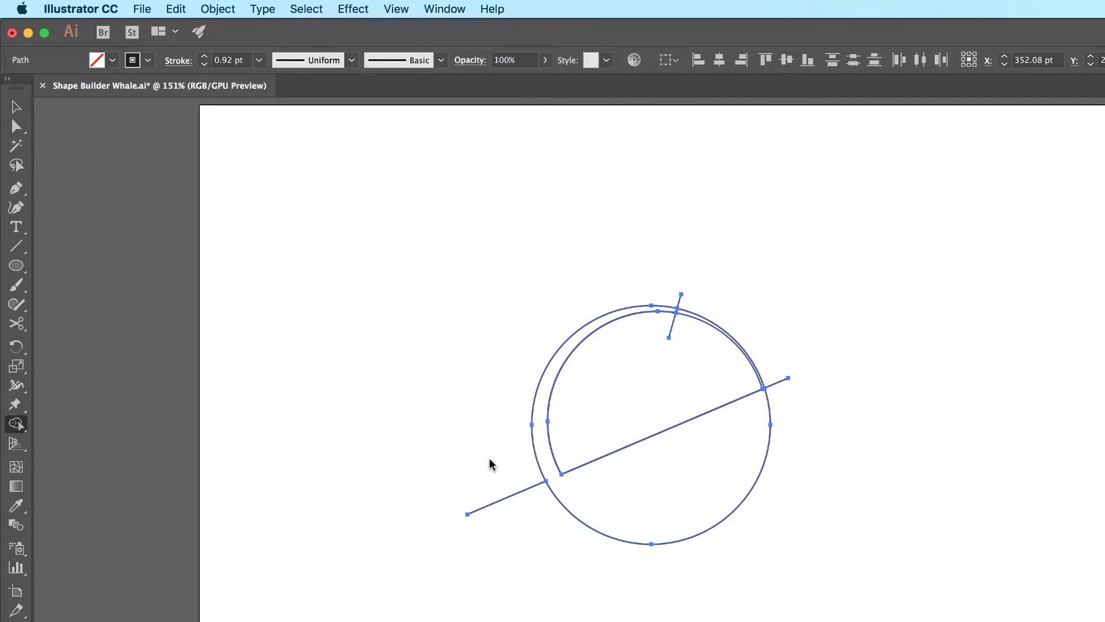
# - Remove the protruding line ends, the inner upper area and the crescent section beyond the short line with Shape Builder
pyautogui.moveTo(533, 519); pyautogui.dragTo(527, 561)
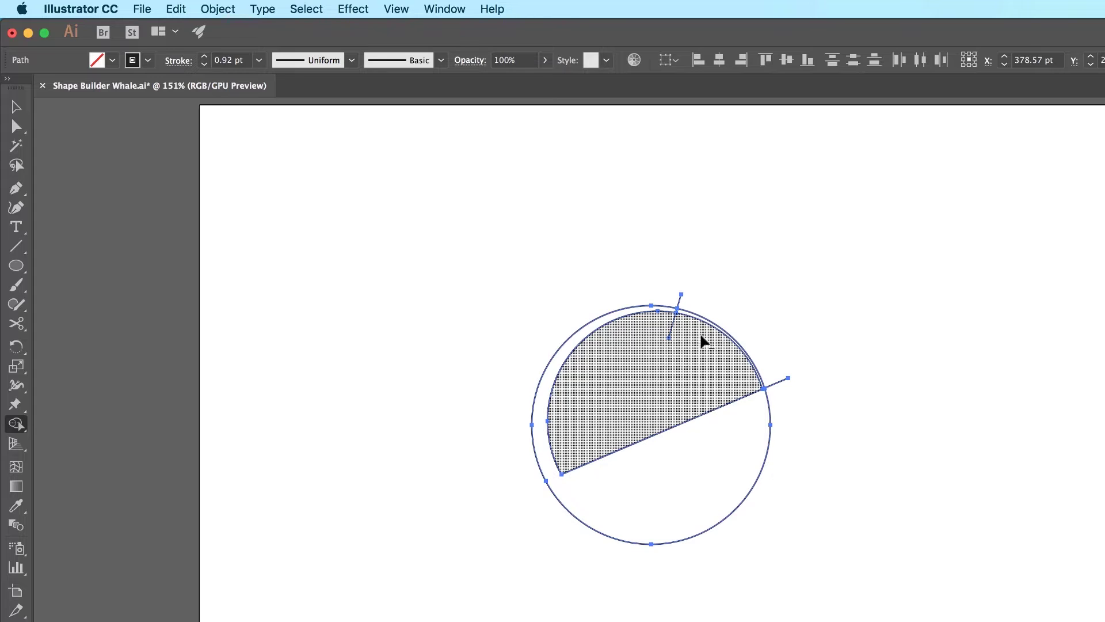
pyautogui.moveTo(756, 305); pyautogui.dragTo(693, 367)
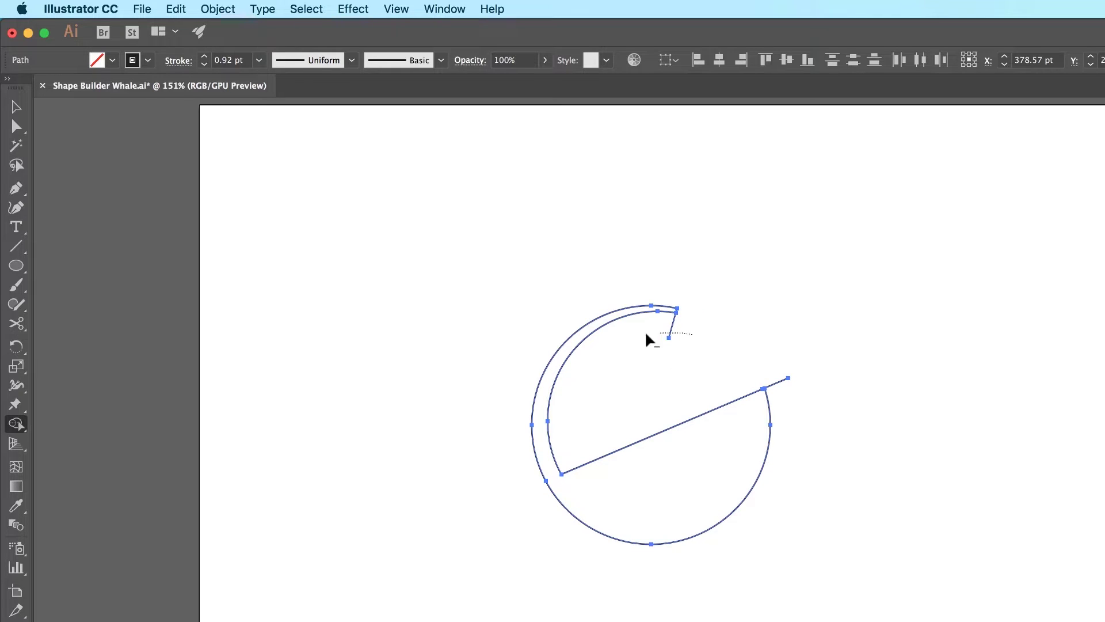
pyautogui.moveTo(646, 334); pyautogui.dragTo(637, 339)
pyautogui.moveTo(770, 365); pyautogui.dragTo(797, 408)
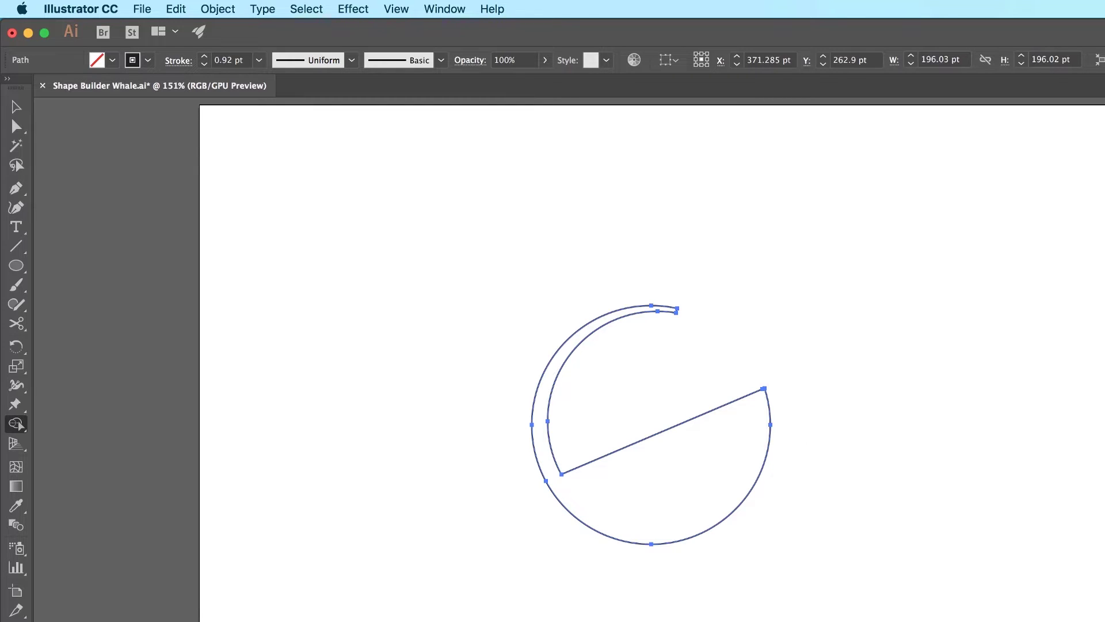
# - Show the template sketch and draw a circle about 39 pt in diameter over the upper curl
pyautogui.press('super+shift+w')
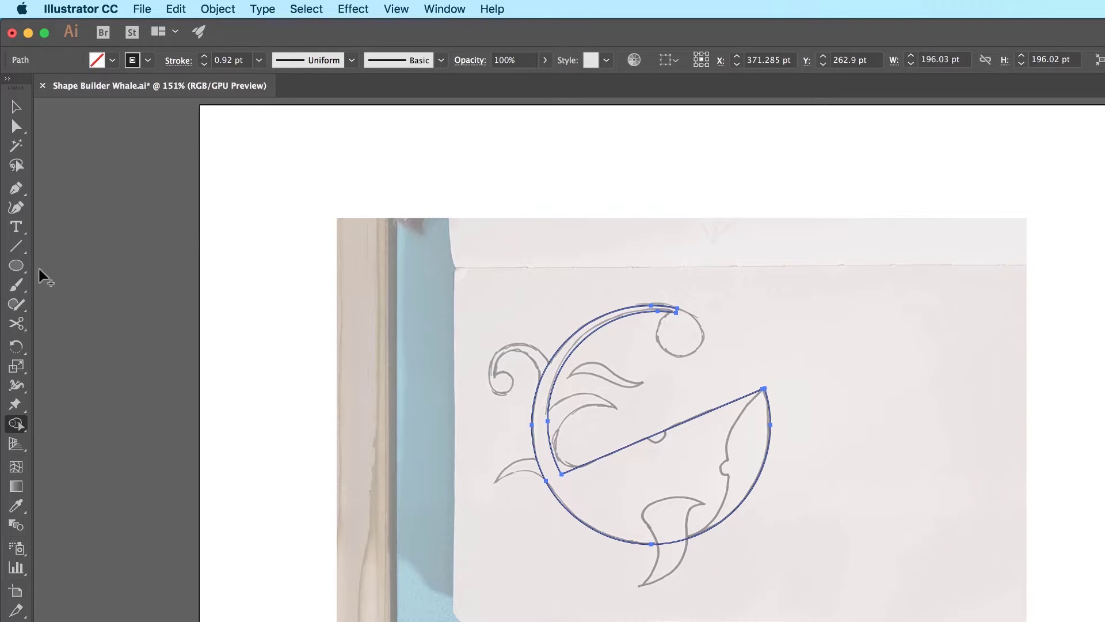
pyautogui.click(16, 265)
pyautogui.click(80, 304)
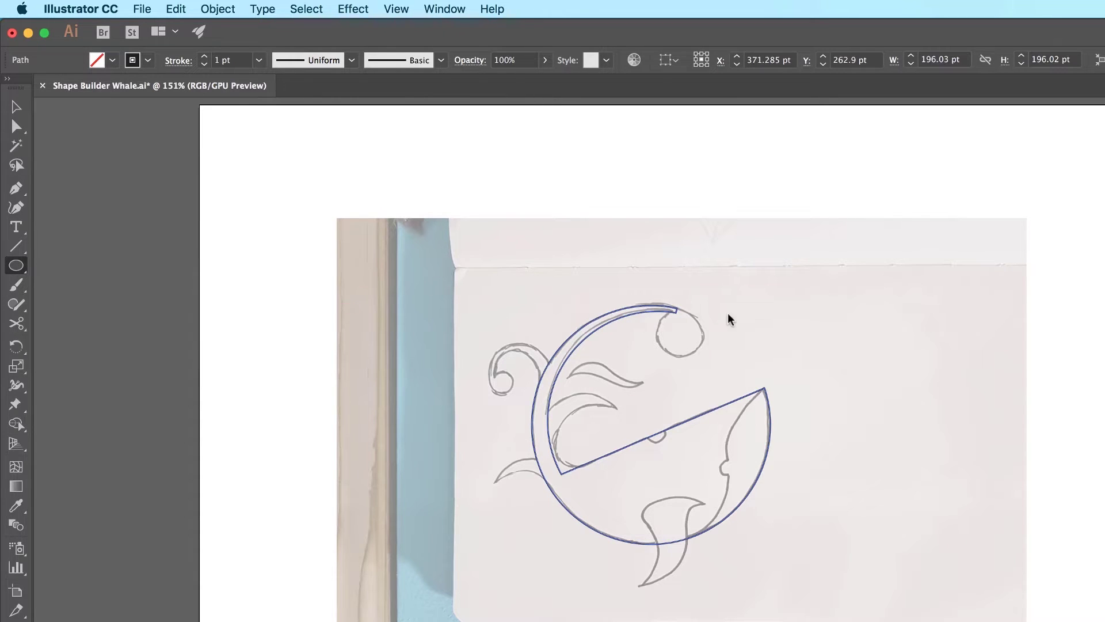
pyautogui.moveTo(681, 333); pyautogui.dragTo(705, 356)
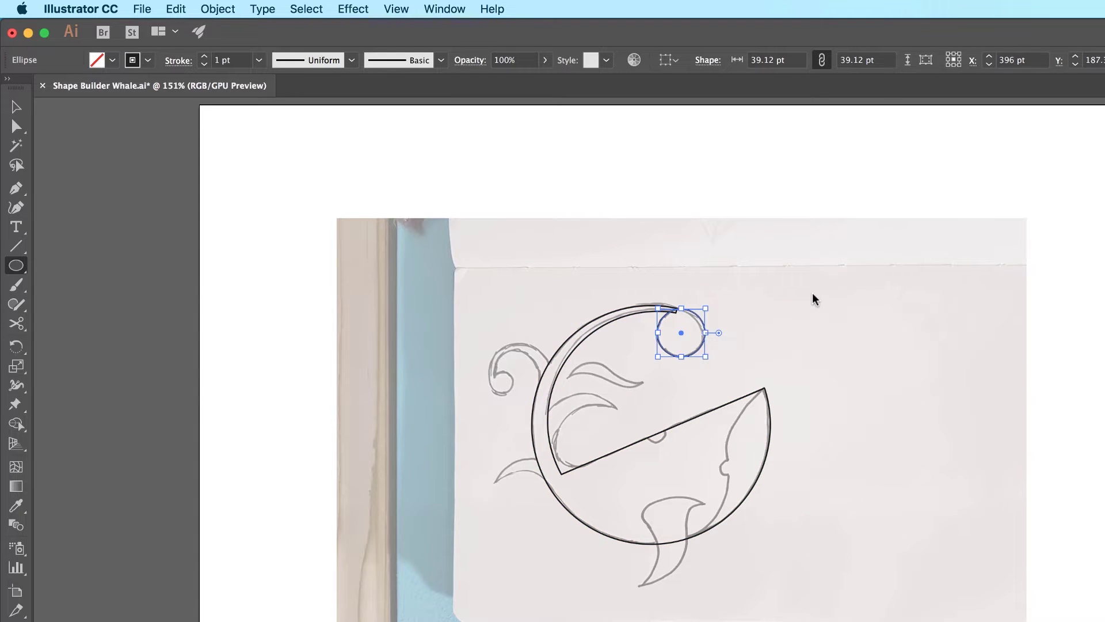
# - Switch to Outline view, hide the template layer and deselect the small circle
pyautogui.press('super+equal')
pyautogui.press('super+equal')
pyautogui.press('super+equal')
pyautogui.moveTo(812, 292); pyautogui.dragTo(950, 621)
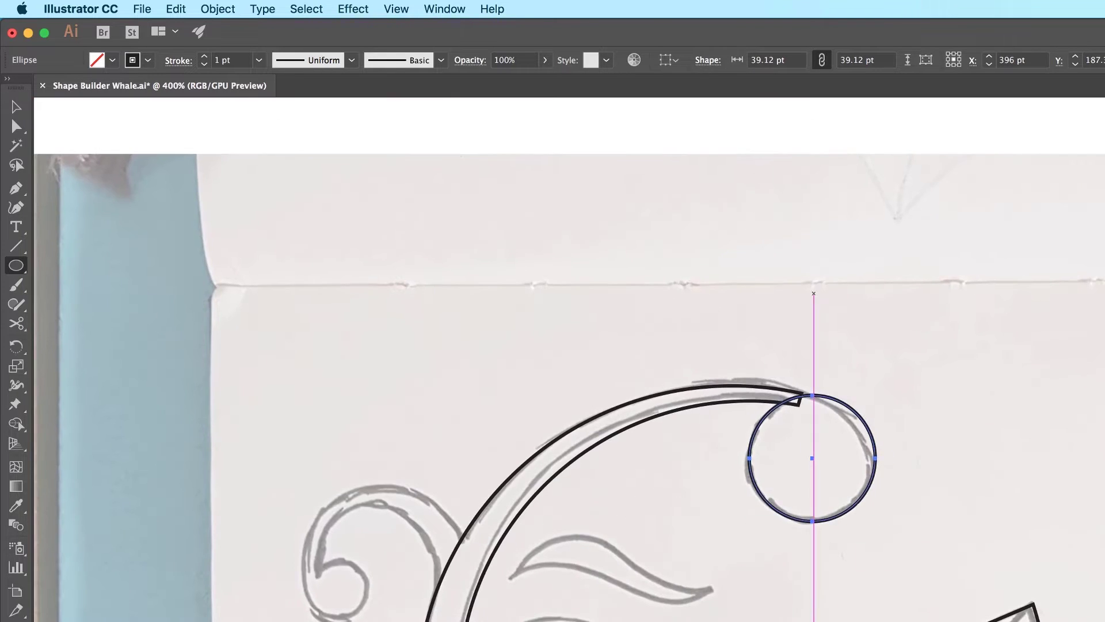
pyautogui.click(16, 107)
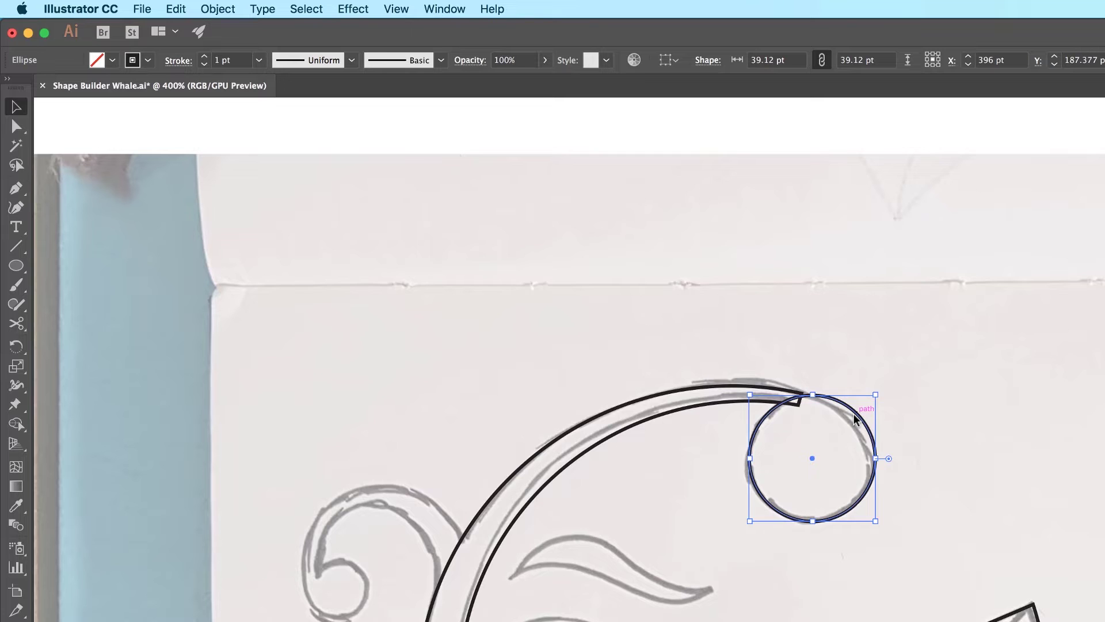
pyautogui.press('a')
pyautogui.press('super+y')
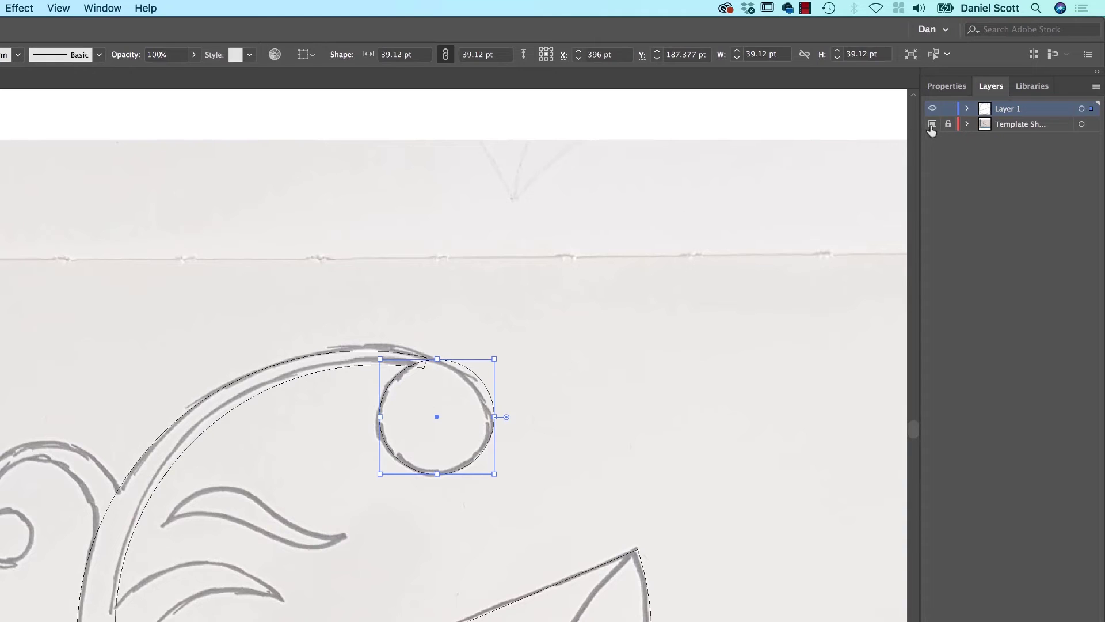
pyautogui.click(932, 124)
pyautogui.click(552, 382)
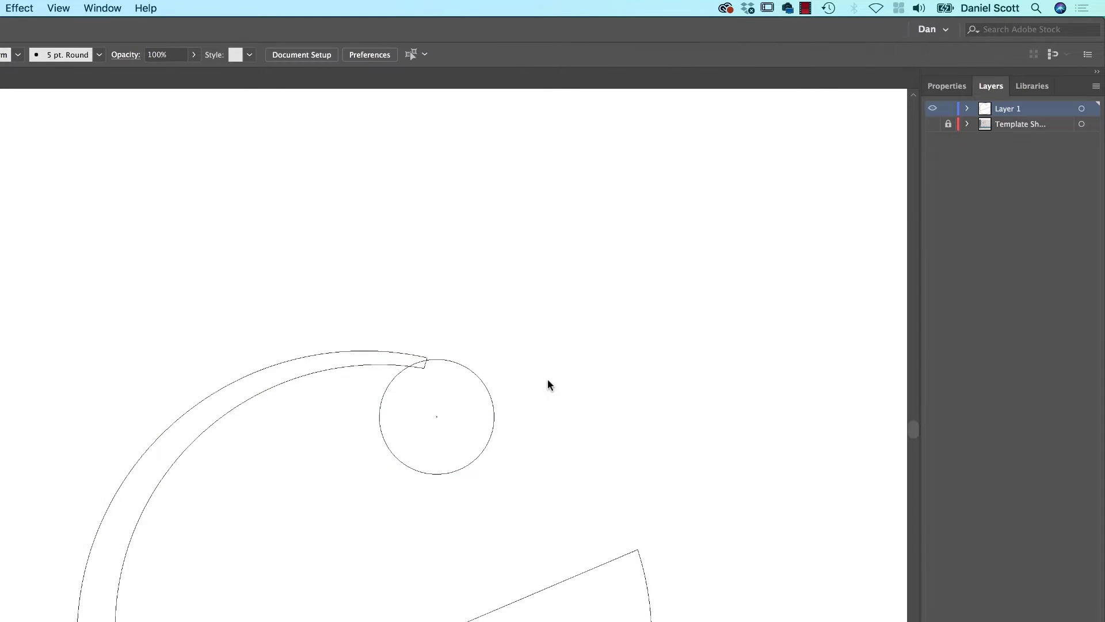
pyautogui.press('super+equal')
pyautogui.press('super+equal')
pyautogui.press('super+equal')
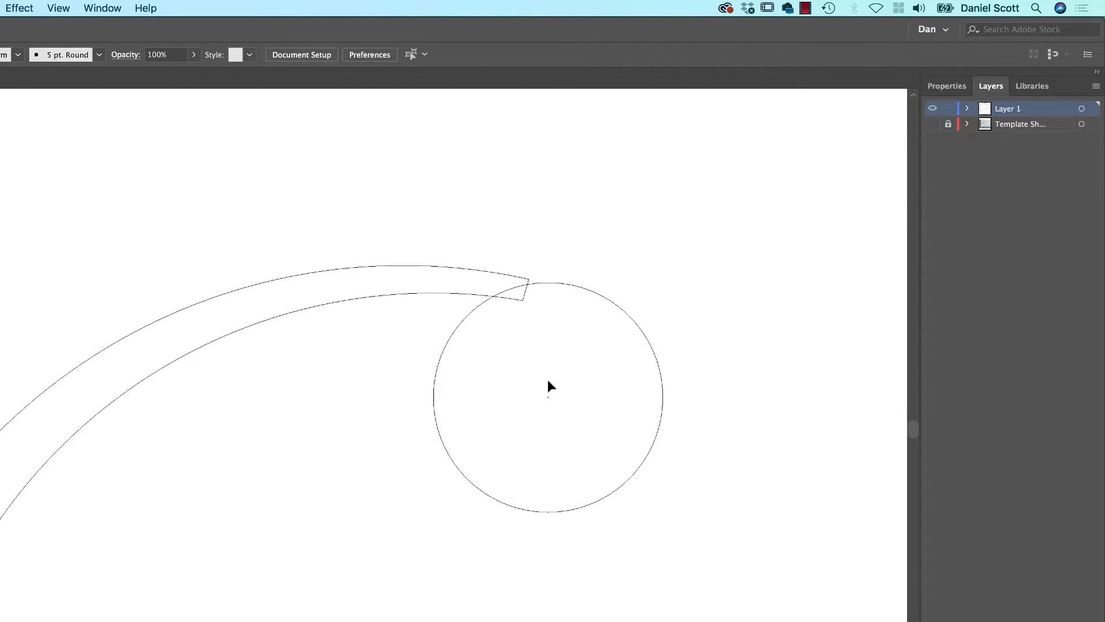
pyautogui.moveTo(670, 273); pyautogui.dragTo(511, 363)
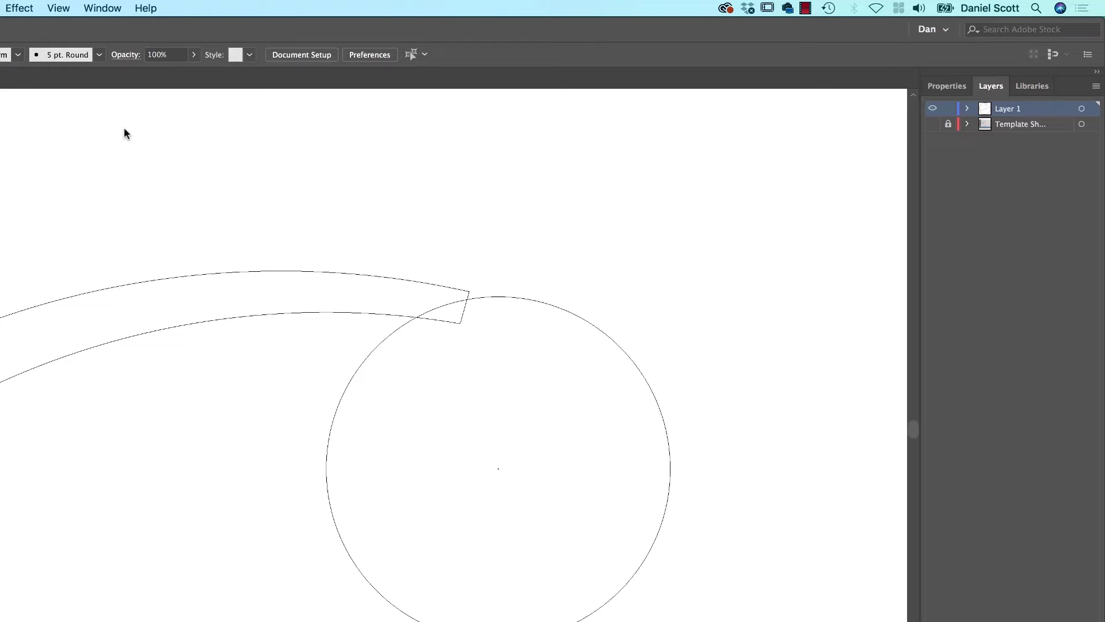
# - Turn Pixel Preview on to view the circle and arc as pixels, and turn it off again
pyautogui.click(58, 8)
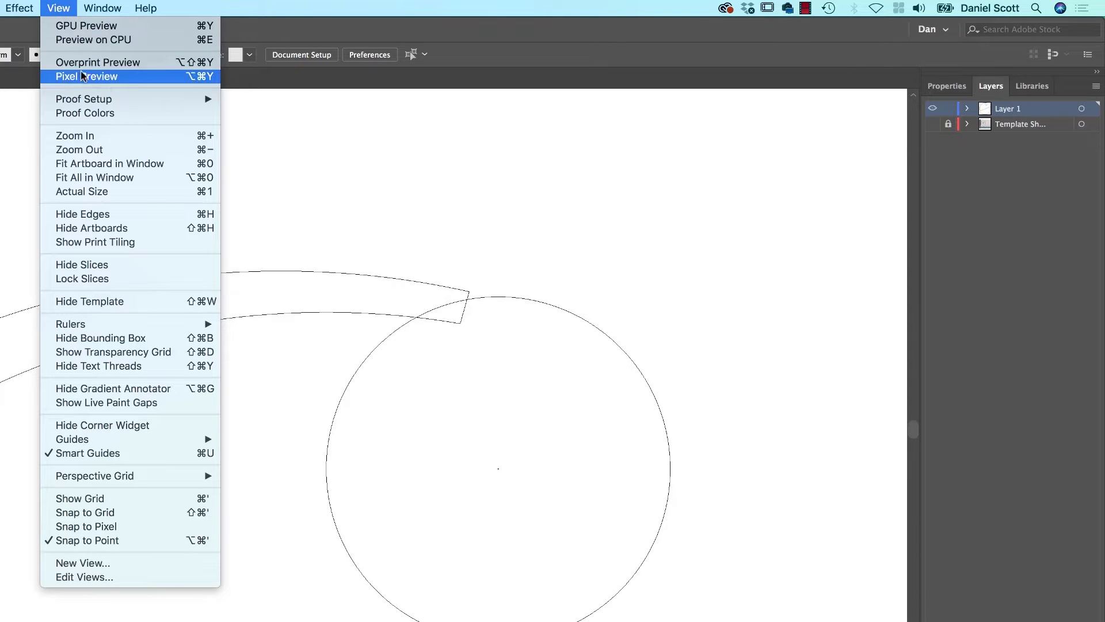
pyautogui.click(72, 77)
pyautogui.click(56, 5)
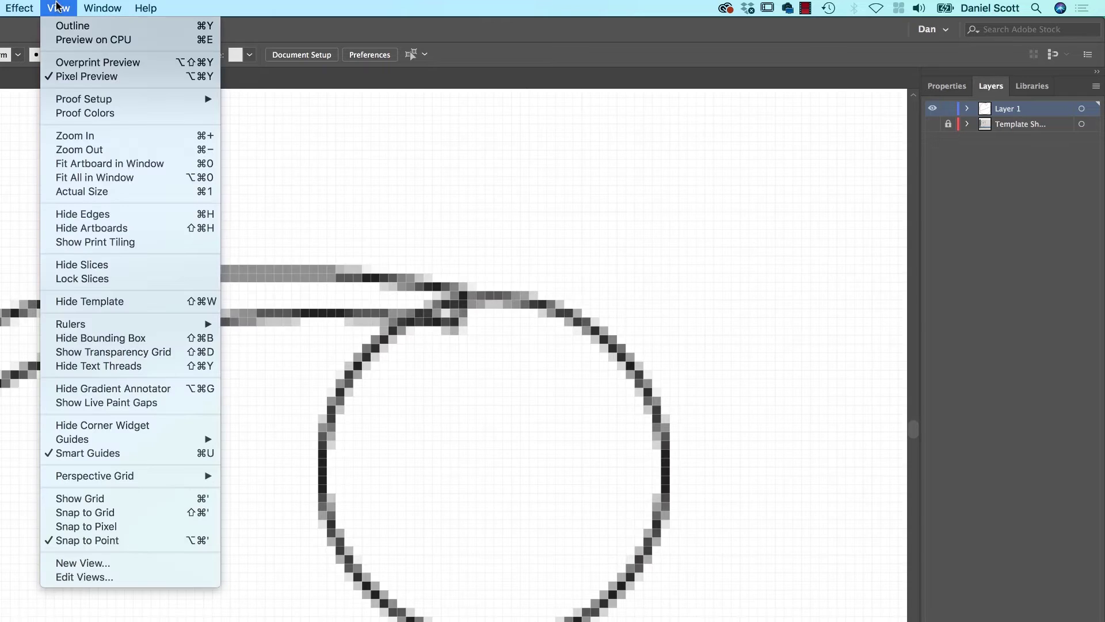
pyautogui.click(78, 79)
# - Compare the artwork in Outline view and GPU Preview, ending in GPU Preview
pyautogui.click(57, 5)
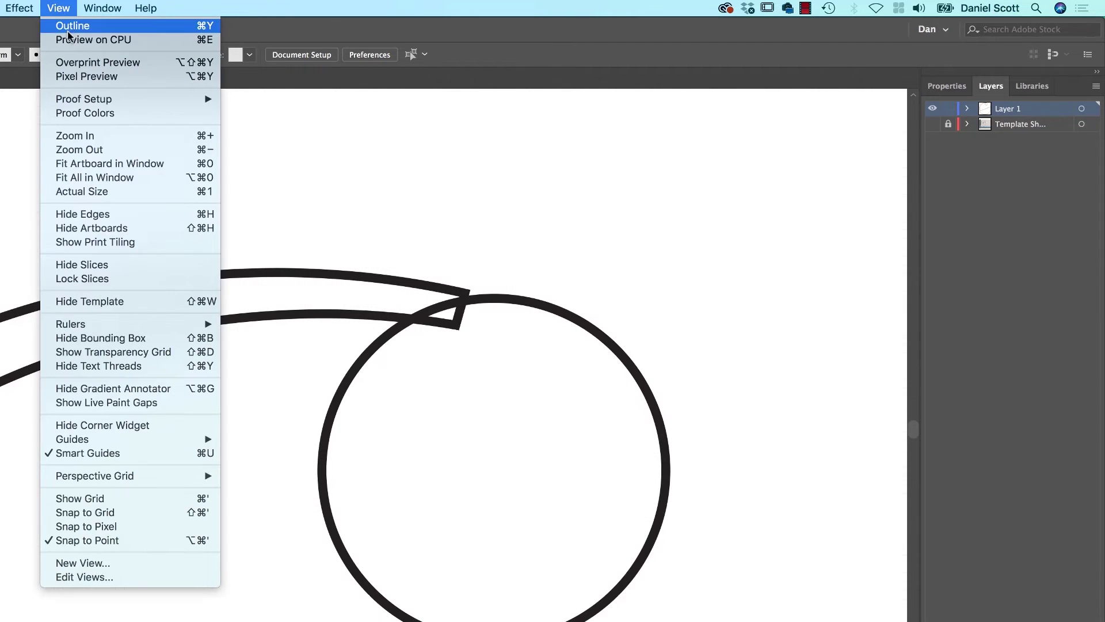
pyautogui.click(68, 26)
pyautogui.click(62, 8)
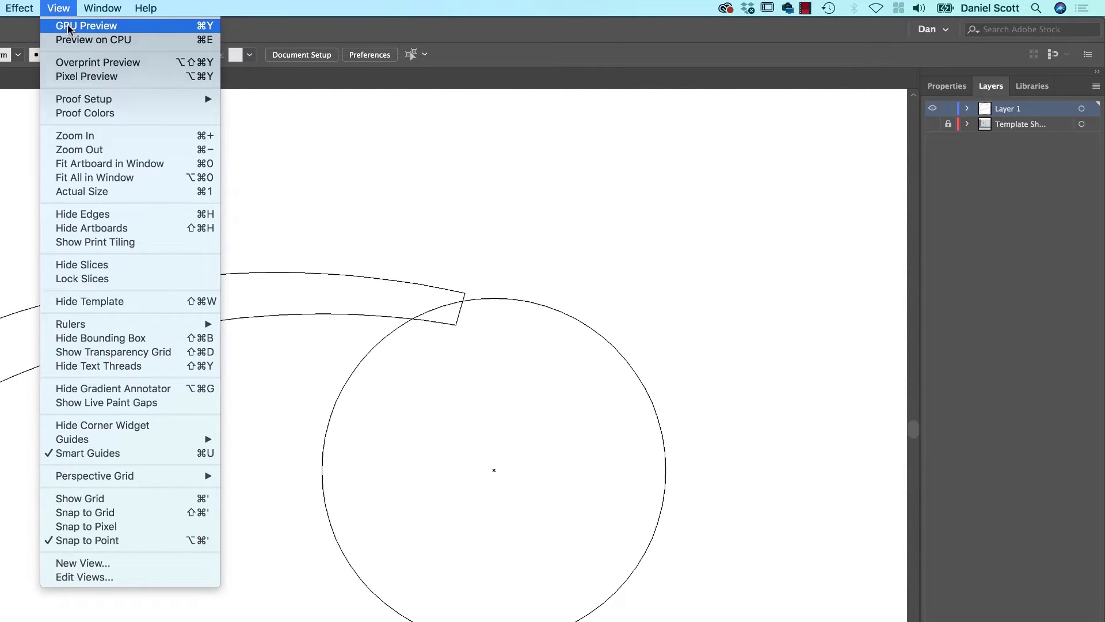
pyautogui.click(67, 25)
pyautogui.click(59, 8)
pyautogui.moveTo(102, 8)
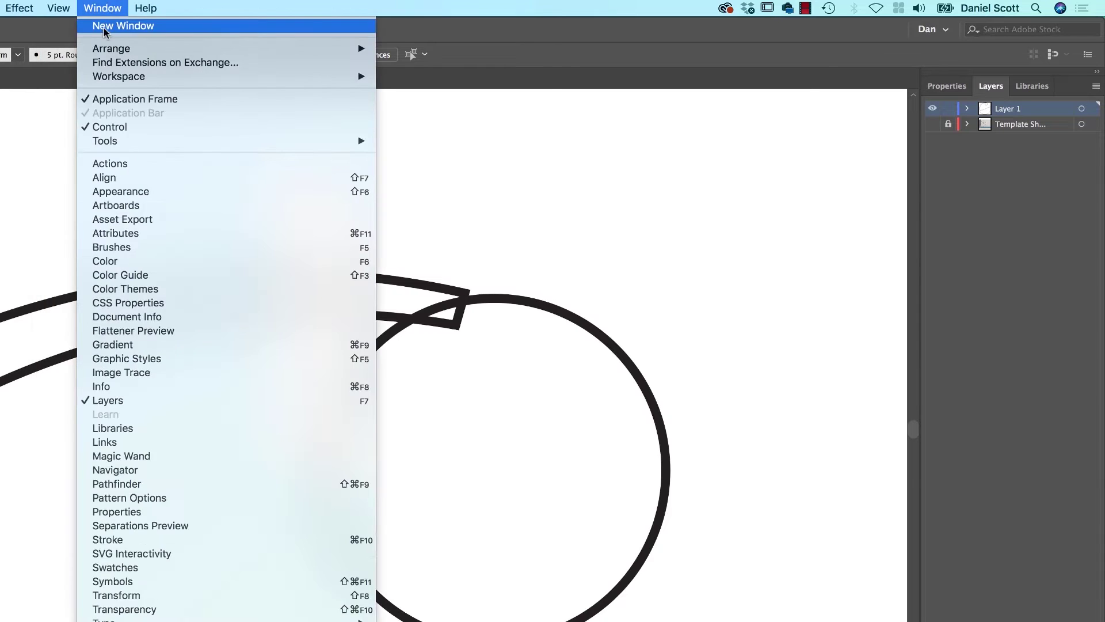
pyautogui.moveTo(59, 8)
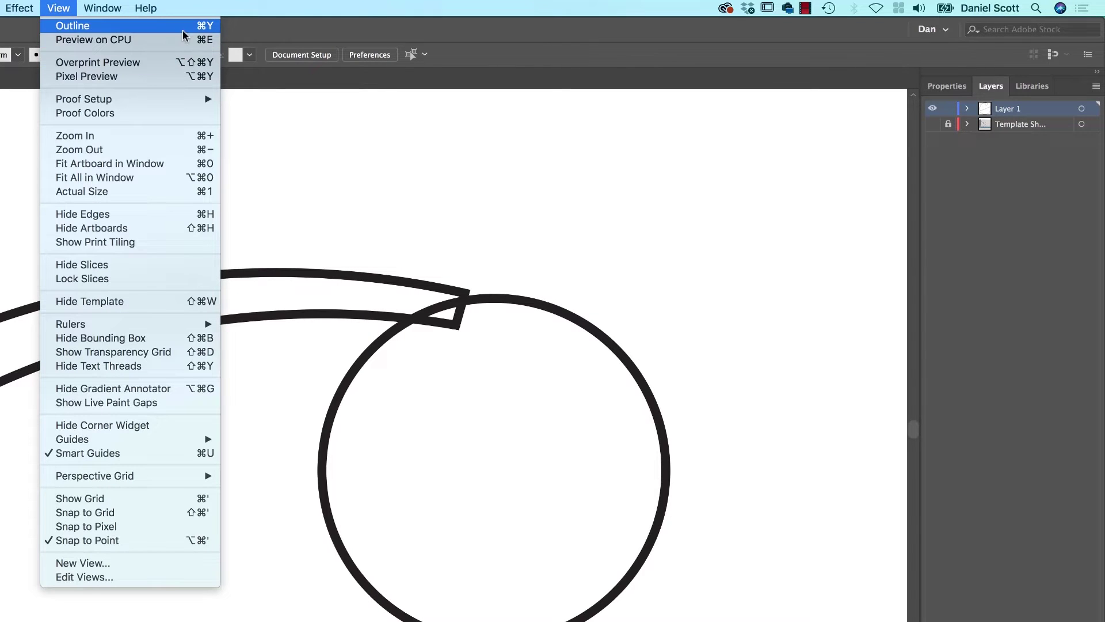
pyautogui.click(460, 225)
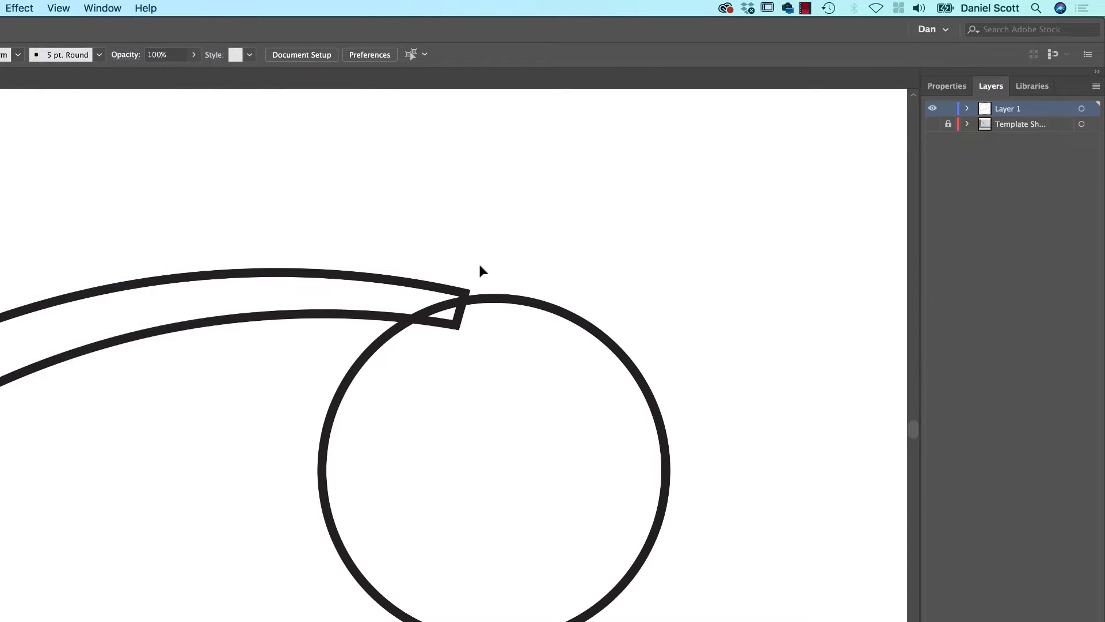
# - Return to Outline view and move the small circle to about X 387.5 pt, Y 186.1 pt, so its edge meets the arc's outer corner
pyautogui.press('super+y')
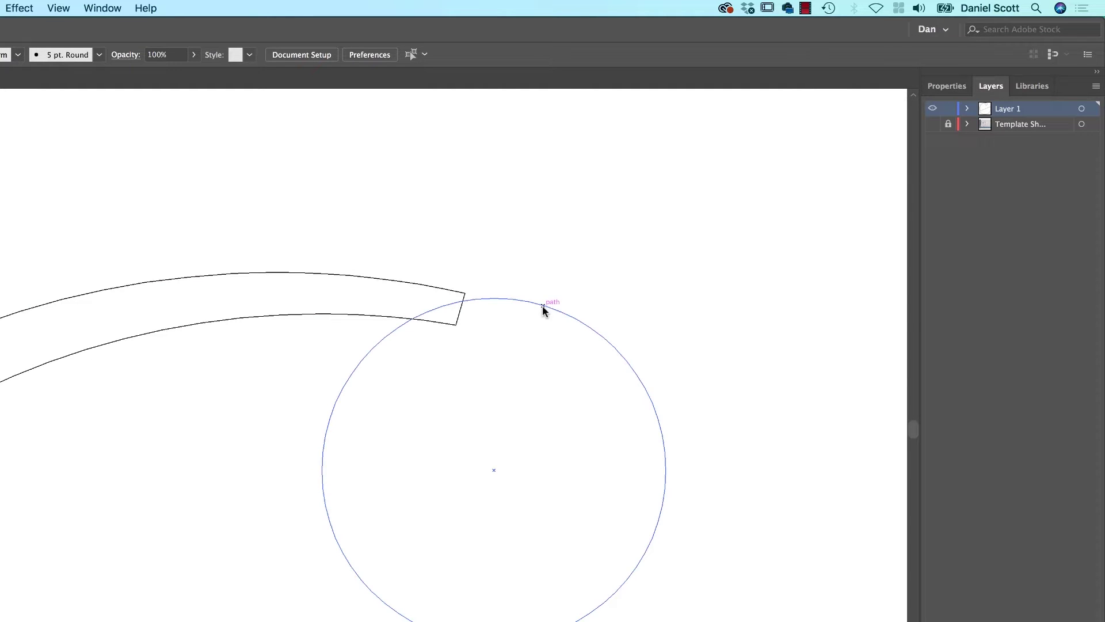
pyautogui.moveTo(528, 307); pyautogui.dragTo(466, 297)
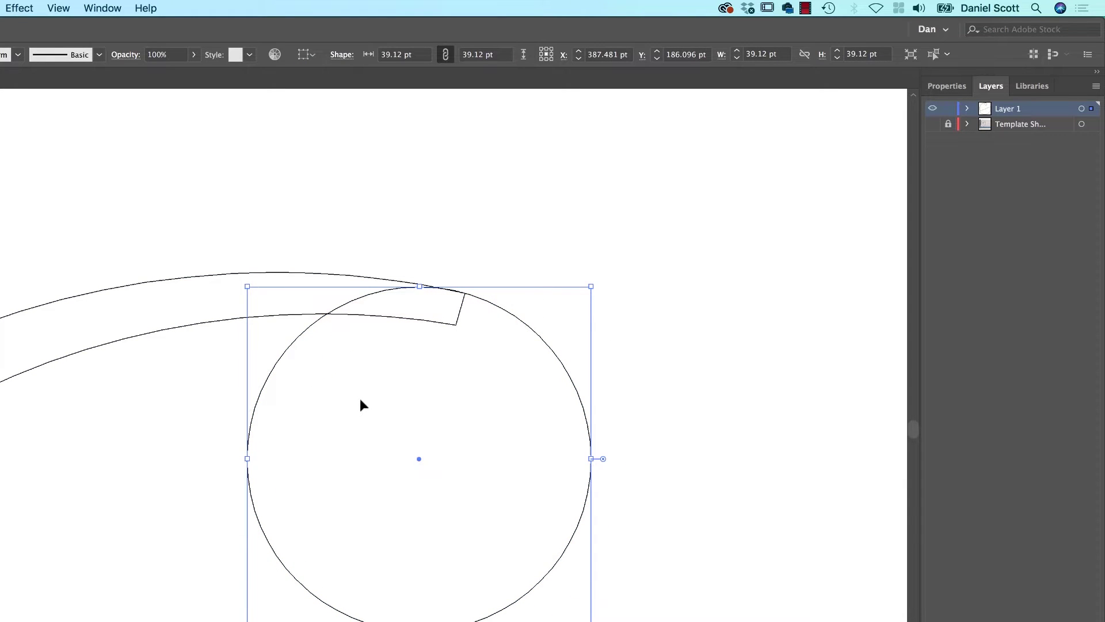
# - Select the small circle and the arc shape and merge all their overlapping regions with Shape Builder into one curl
pyautogui.press('a')
pyautogui.moveTo(260, 201); pyautogui.dragTo(496, 402)
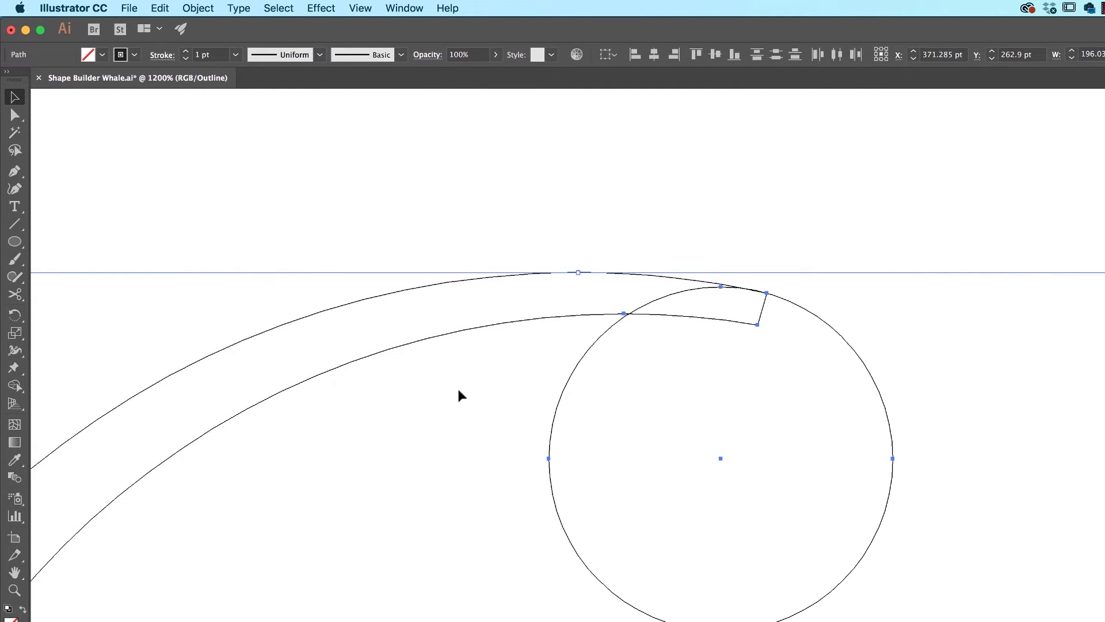
pyautogui.click(11, 389)
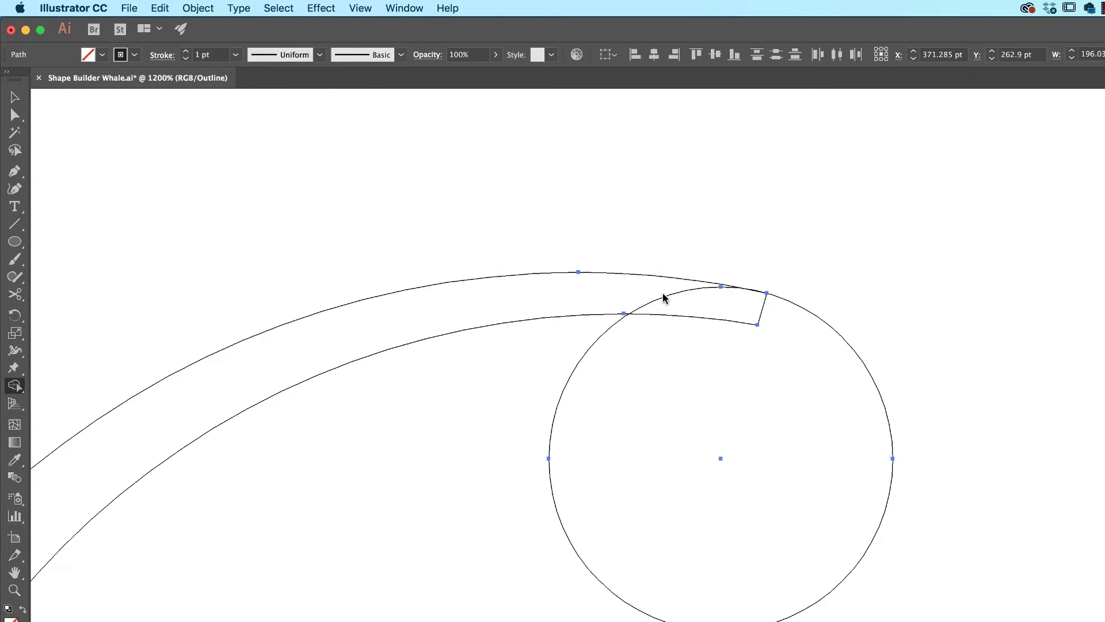
pyautogui.moveTo(629, 298)
pyautogui.mouseDown()
pyautogui.moveTo(690, 300)
pyautogui.moveTo(774, 353)
pyautogui.mouseUp()
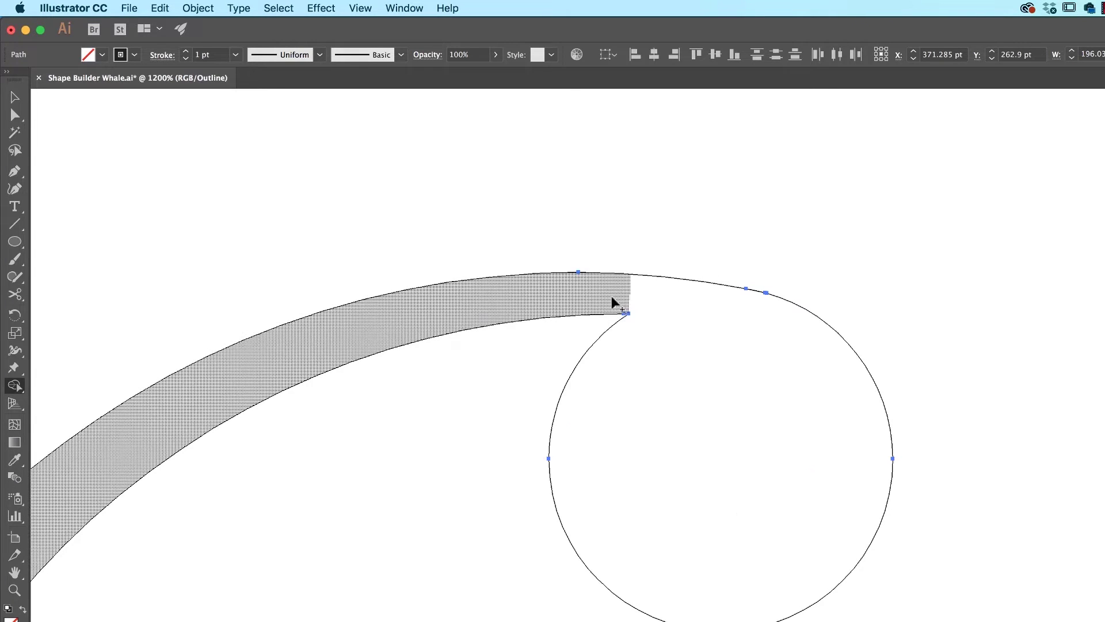
pyautogui.moveTo(613, 297); pyautogui.dragTo(654, 303)
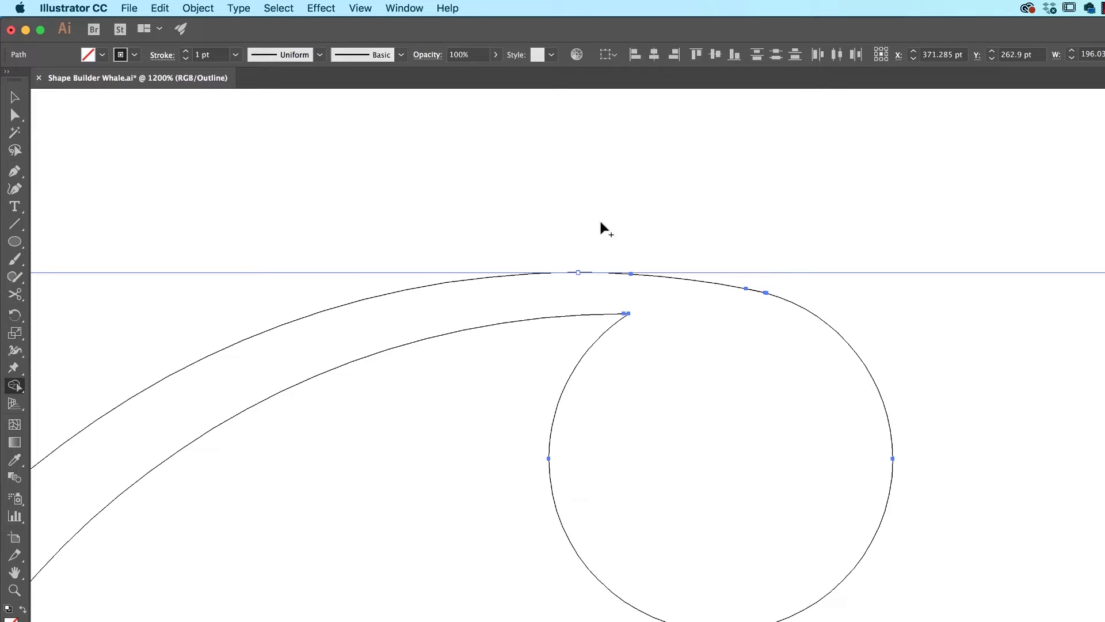
# - Return the artwork to GPU Preview and show the template sketch behind it
pyautogui.press('super+minus')
pyautogui.press('super+minus')
pyautogui.press('super+minus')
pyautogui.press('super+minus')
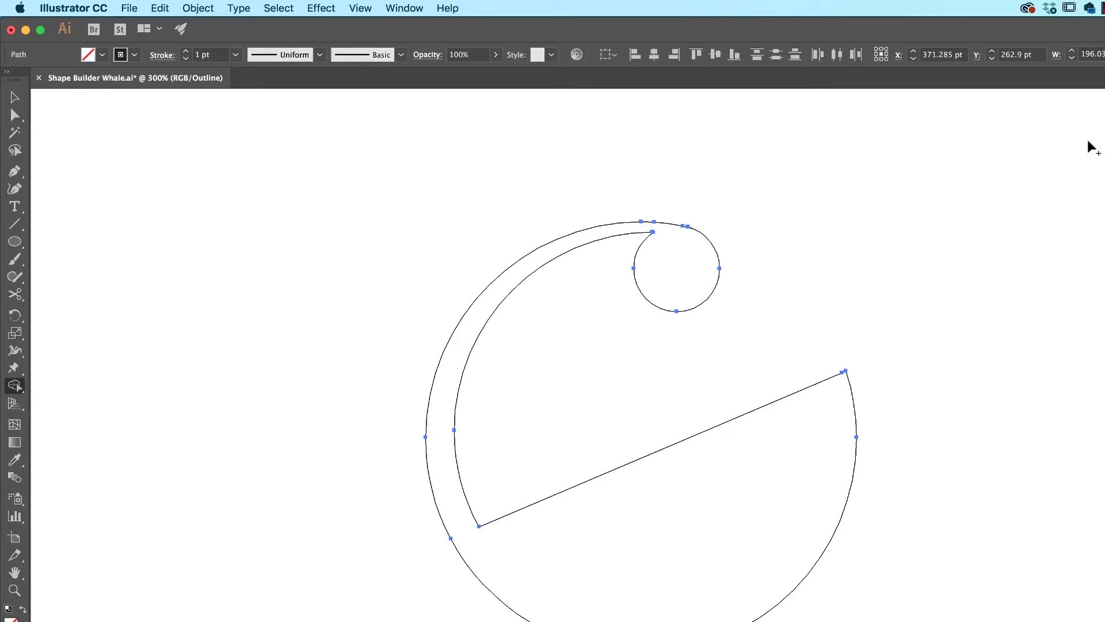
pyautogui.press('super+y')
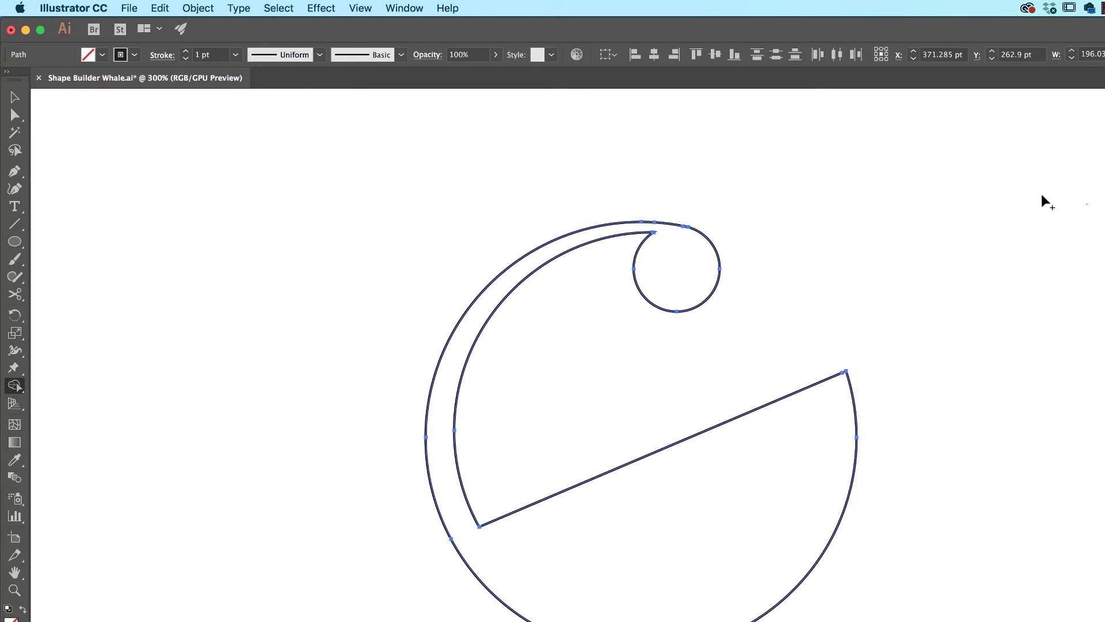
pyautogui.press('super+shift+w')
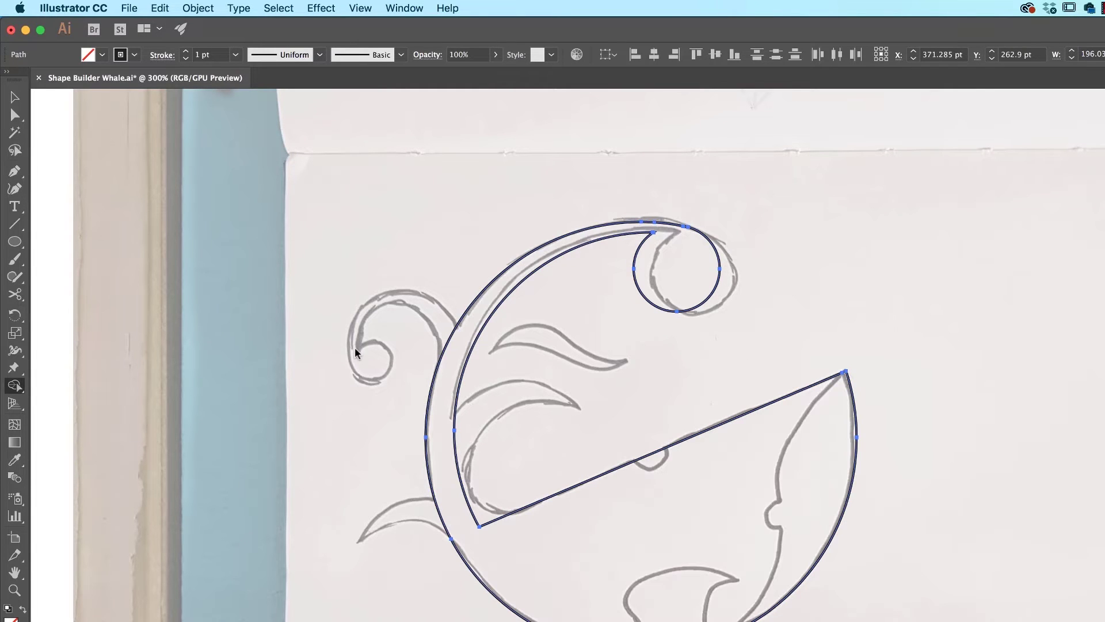
pyautogui.press('super+equal')
pyautogui.press('super+equal')
pyautogui.moveTo(353, 344); pyautogui.dragTo(575, 437)
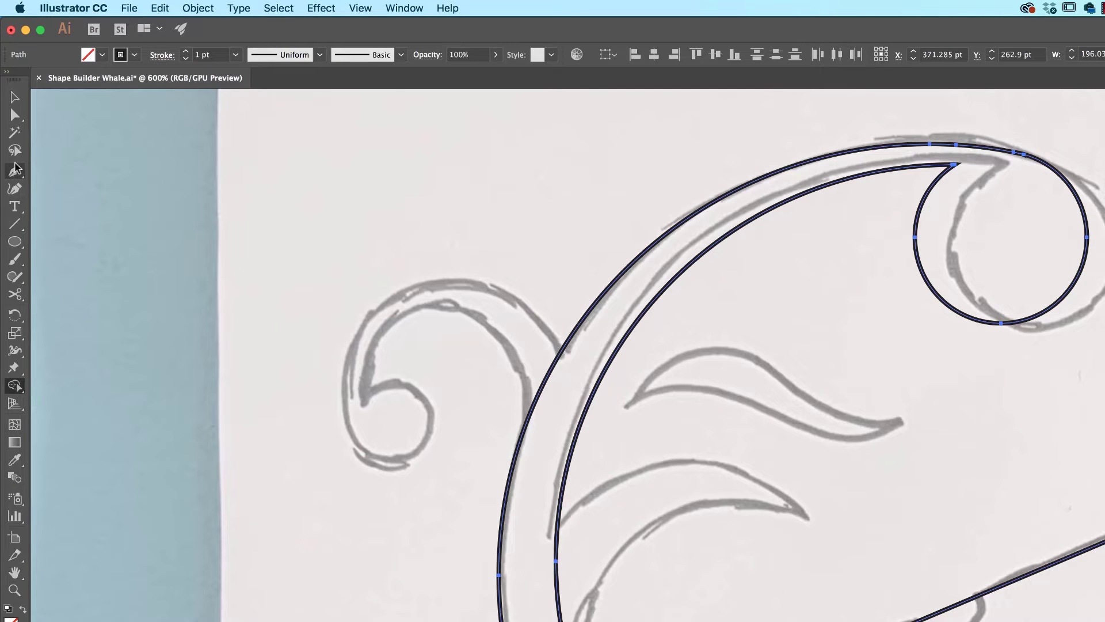
# - Draw a circle about 50 pt wide with the Ellipse tool over the small sketched curl outside the large arc
pyautogui.click(15, 241)
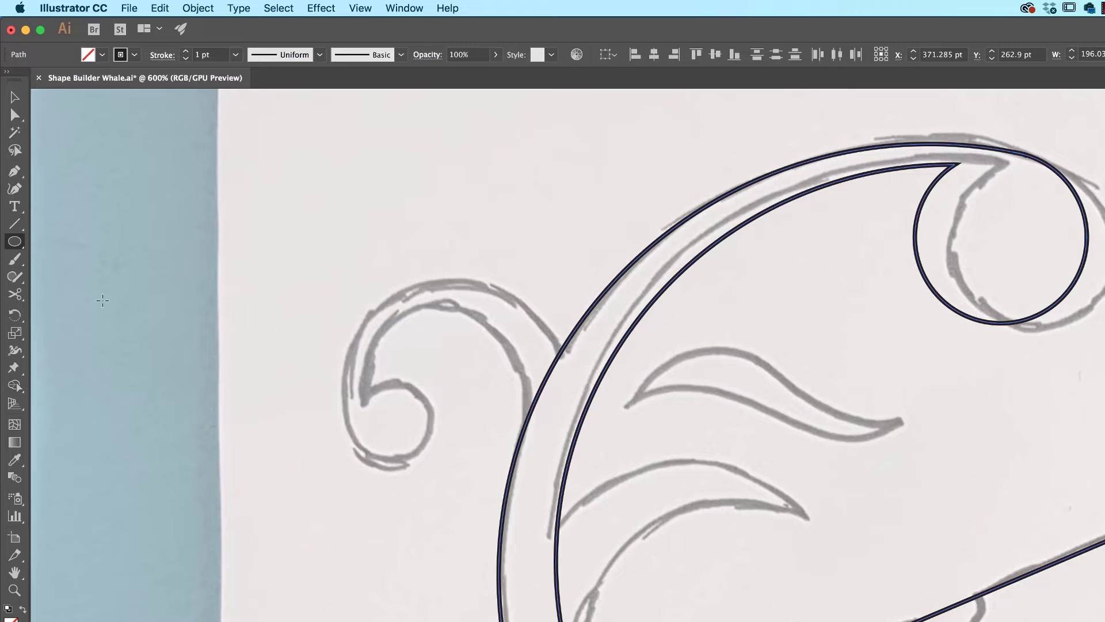
pyautogui.hscroll(-5, 481, 322)
pyautogui.scroll(-1, 481, 323)
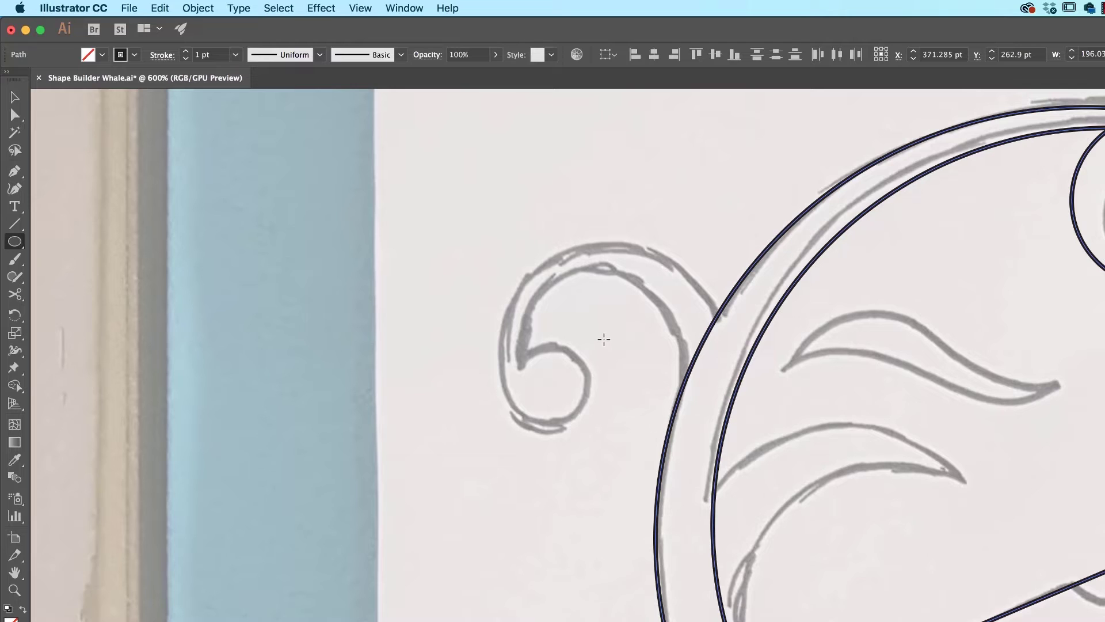
pyautogui.moveTo(603, 339); pyautogui.dragTo(495, 236)
pyautogui.press('v')
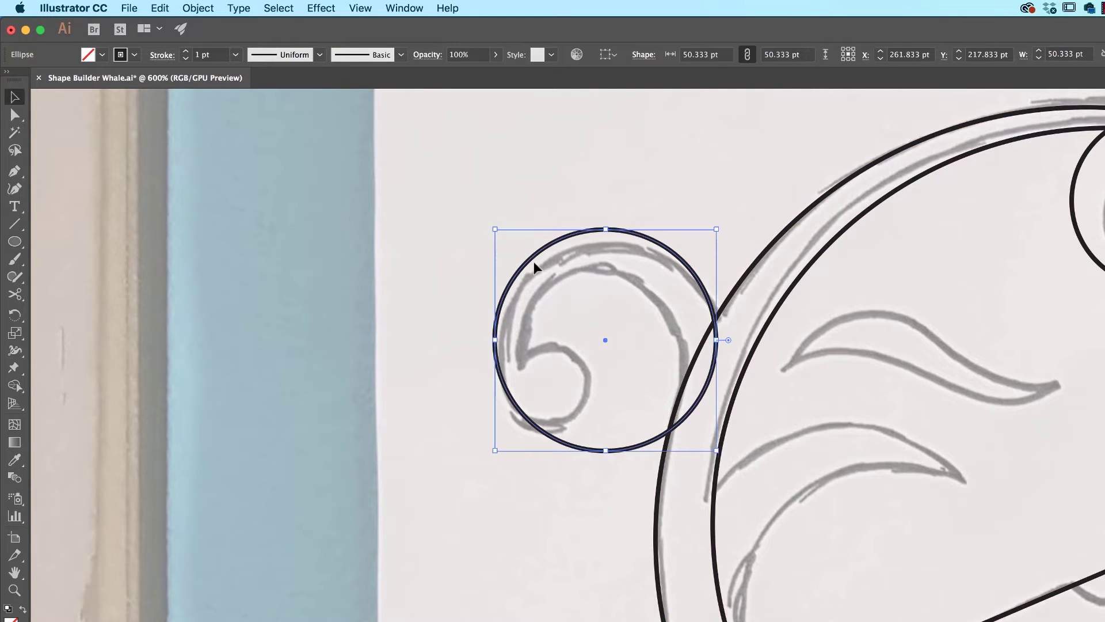
# - Nudge the circle onto the sketched curl's outer edge and enlarge it to about 51.9 pt
pyautogui.press('Right')
pyautogui.press('Down')
pyautogui.press('Down')
pyautogui.press('Down')
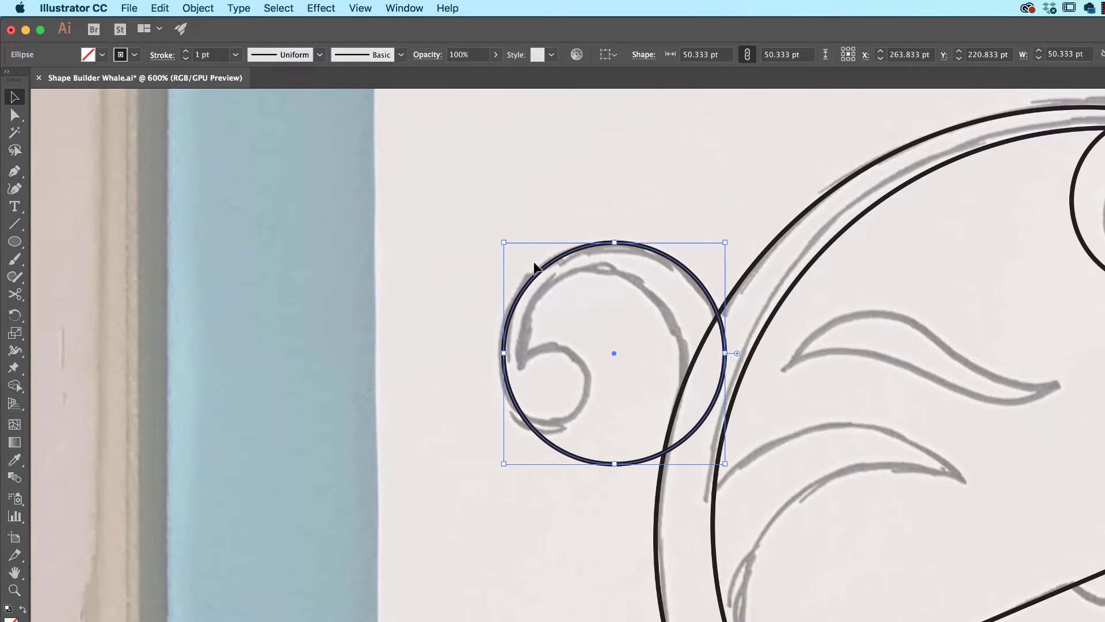
pyautogui.moveTo(503, 464); pyautogui.dragTo(499, 473)
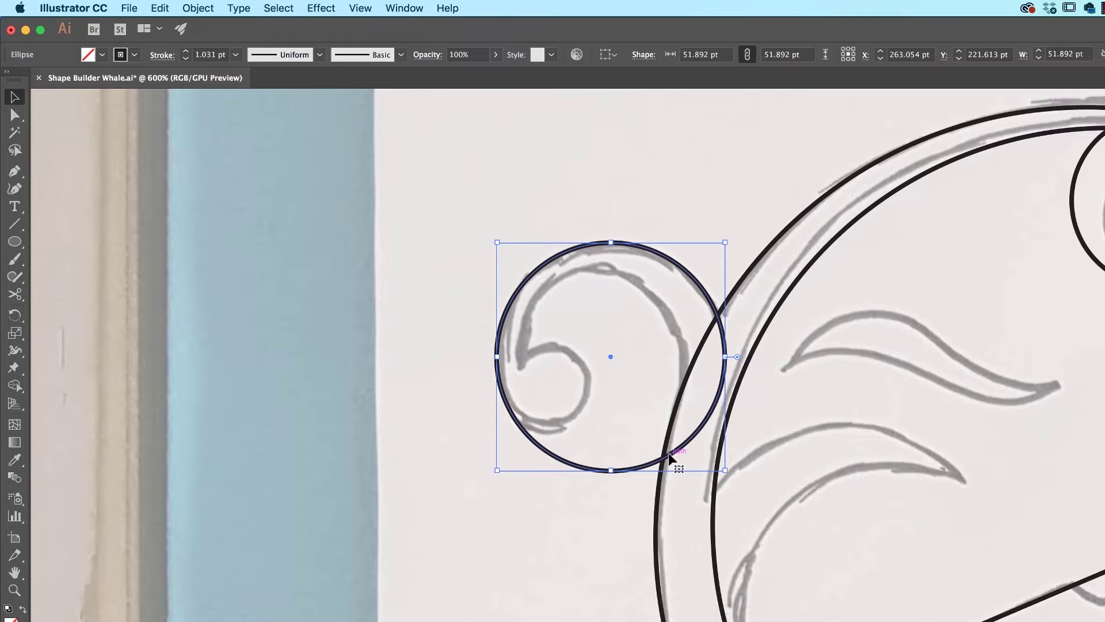
# - Duplicate the circle, scale the copy to about 41.6 pt and nudge it to about X 259.8 pt, Y 222.4 pt inside the original
pyautogui.moveTo(669, 455); pyautogui.dragTo(641, 481)
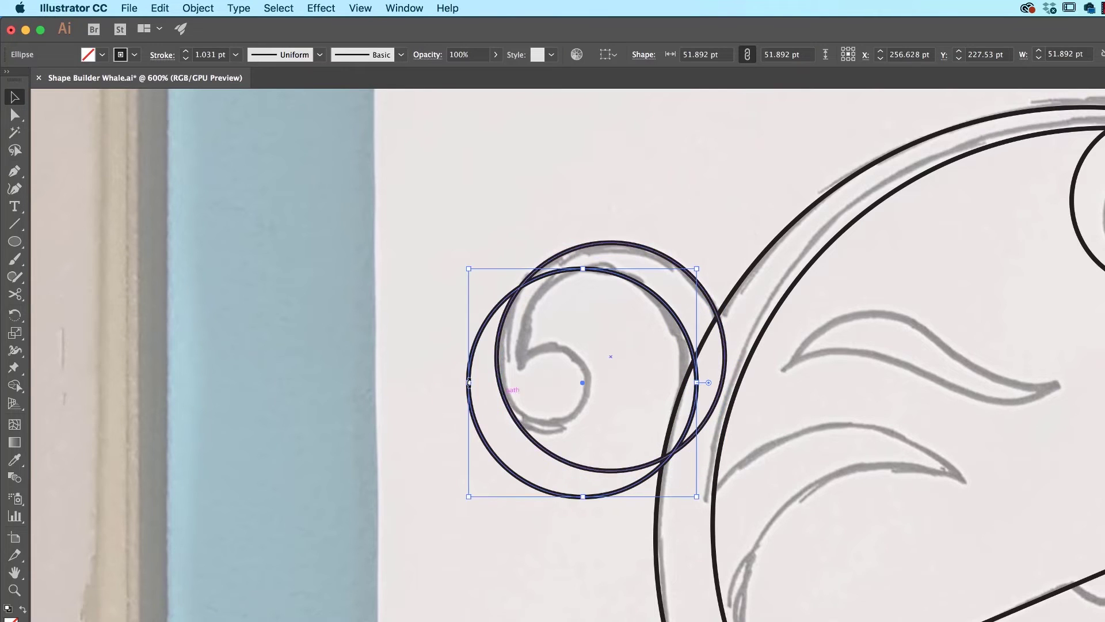
pyautogui.moveTo(469, 495); pyautogui.dragTo(506, 451)
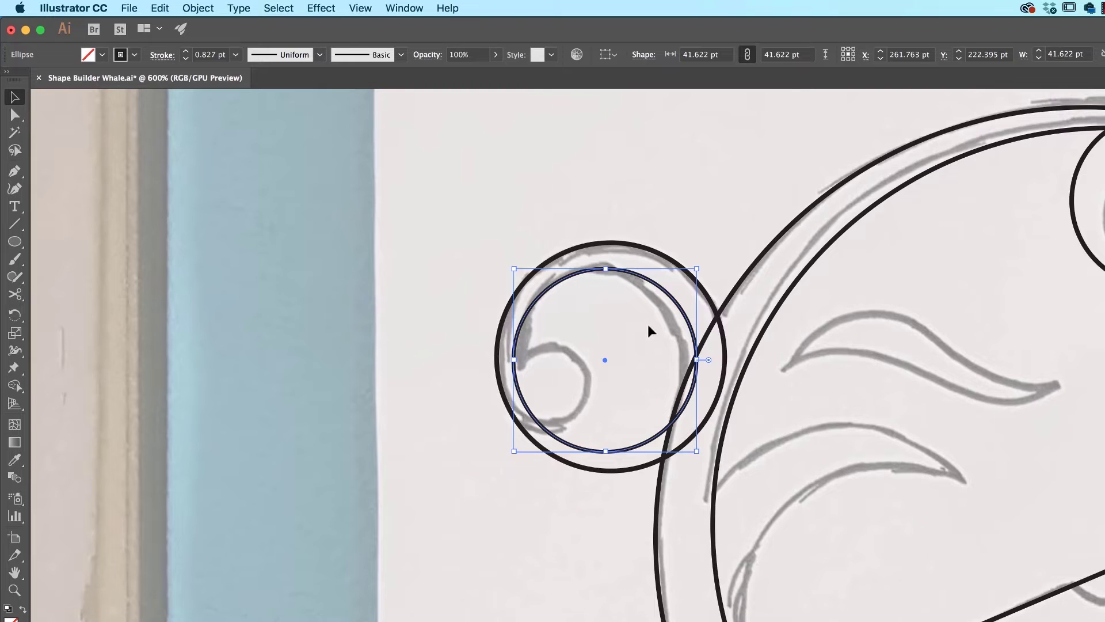
pyautogui.hotkey('shift', 'Down')
pyautogui.hotkey('shift', 'Left')
pyautogui.hotkey('shift', 'Up')
pyautogui.hotkey('shift', 'Up')
pyautogui.press('Right')
pyautogui.press('Right')
pyautogui.press('Right')
pyautogui.press('Down')
pyautogui.press('Down')
pyautogui.press('Down')
pyautogui.press('Down')
pyautogui.press('Down')
pyautogui.press('Down')
pyautogui.press('Down')
pyautogui.press('Down')
pyautogui.press('Down')
pyautogui.press('Down')
pyautogui.press('Right')
pyautogui.press('Right')
pyautogui.press('Right')
pyautogui.press('Right')
pyautogui.press('Right')
pyautogui.press('Right')
pyautogui.press('Right')
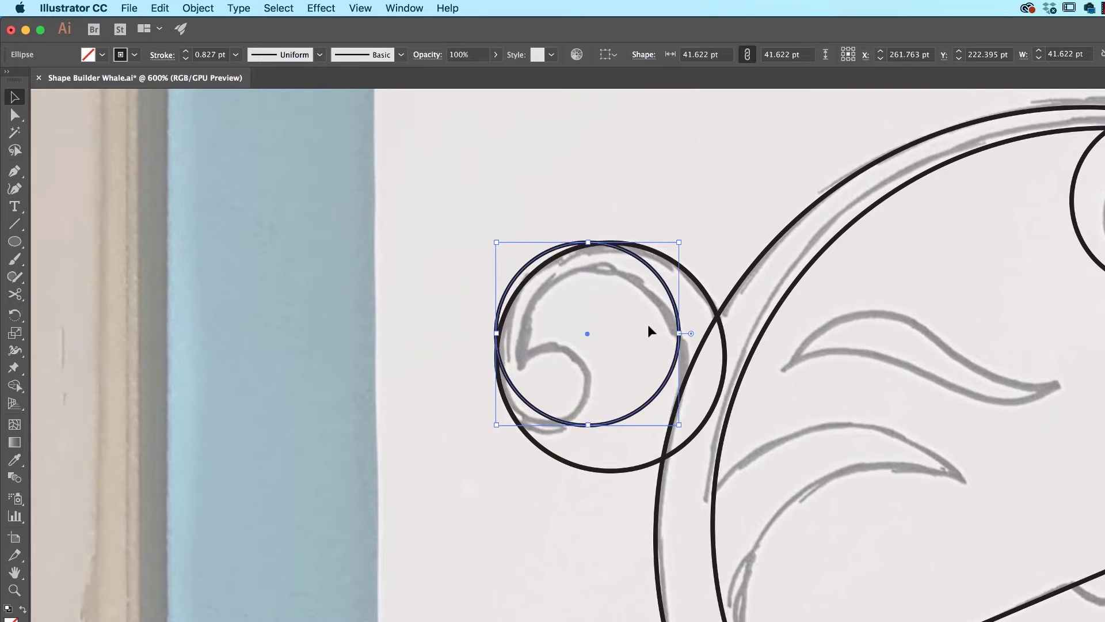
pyautogui.press('Left')
pyautogui.press('Left')
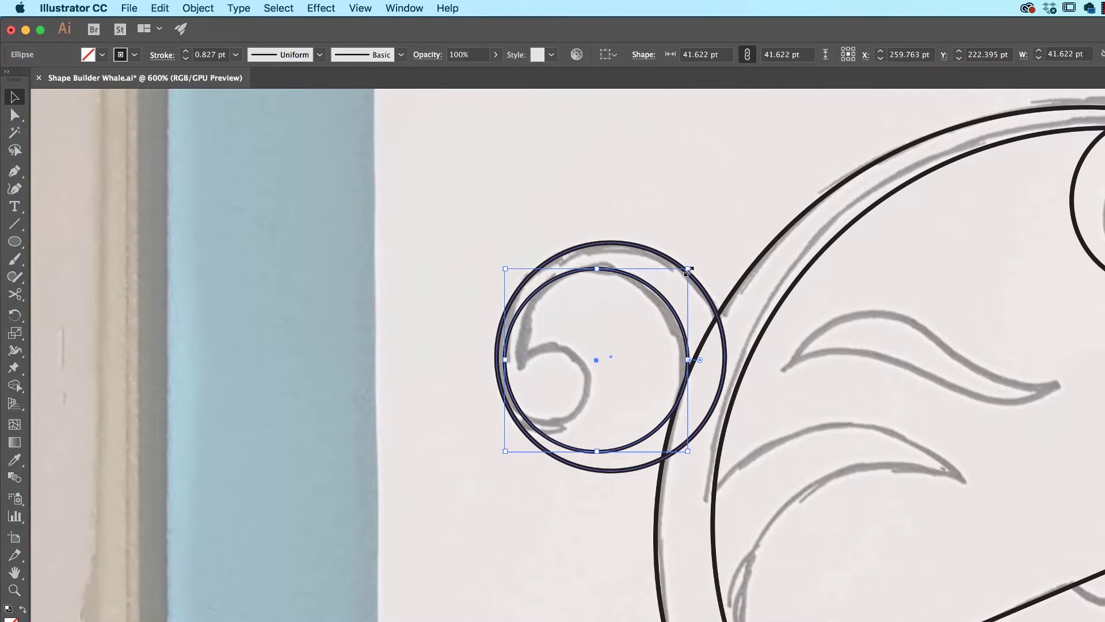
# - Shrink the inner circle to about 38.4 pt and nudge it to about X 262.2 pt, Y 223 pt along the curl's inner edge
pyautogui.moveTo(680, 266)
pyautogui.mouseDown()
pyautogui.moveTo(705, 288)
pyautogui.moveTo(680, 279)
pyautogui.mouseUp()
pyautogui.hotkey('shift', 'Right')
pyautogui.hotkey('shift', 'Right')
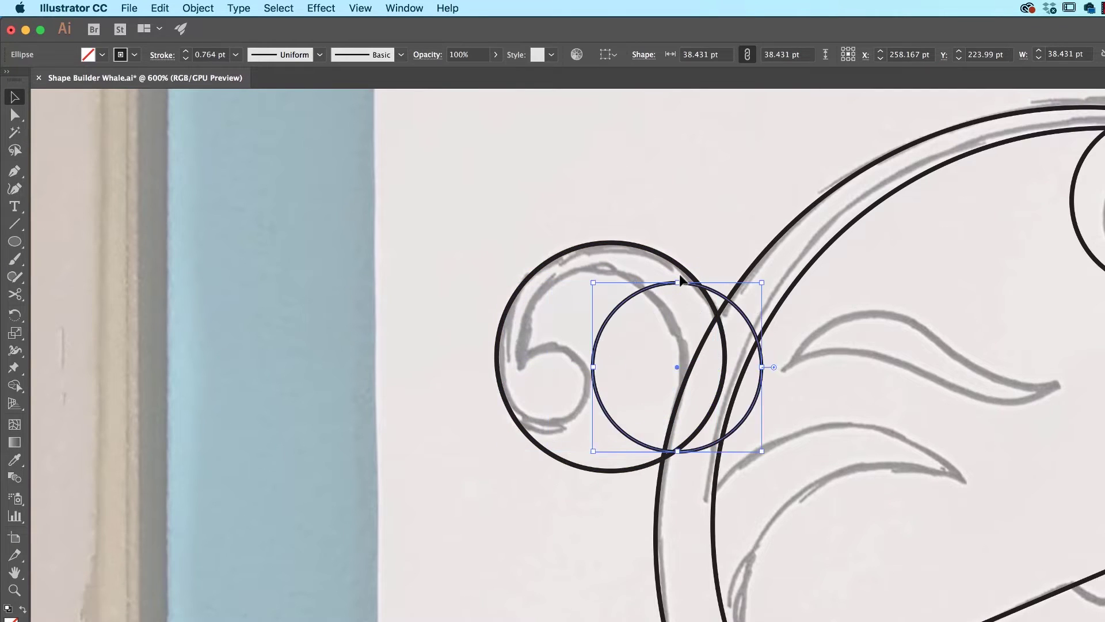
pyautogui.hotkey('shift', 'Left')
pyautogui.hotkey('shift', 'Left')
pyautogui.press('Right')
pyautogui.press('Right')
pyautogui.press('Right')
pyautogui.press('Up')
pyautogui.press('Up')
pyautogui.press('Up')
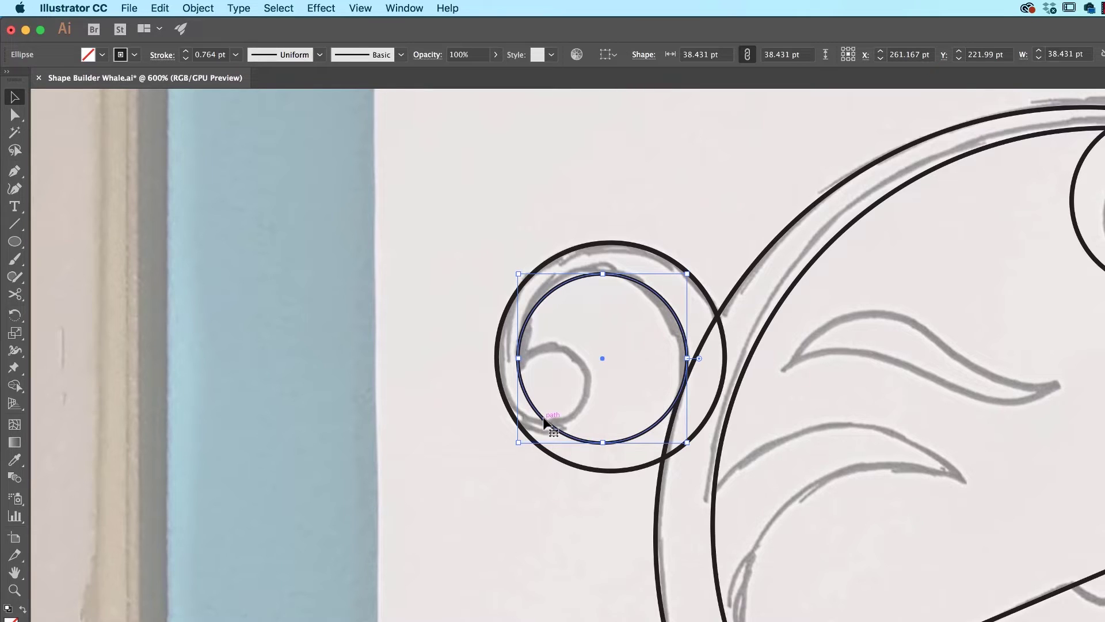
pyautogui.moveTo(542, 421); pyautogui.dragTo(542, 421)
pyautogui.press('Down')
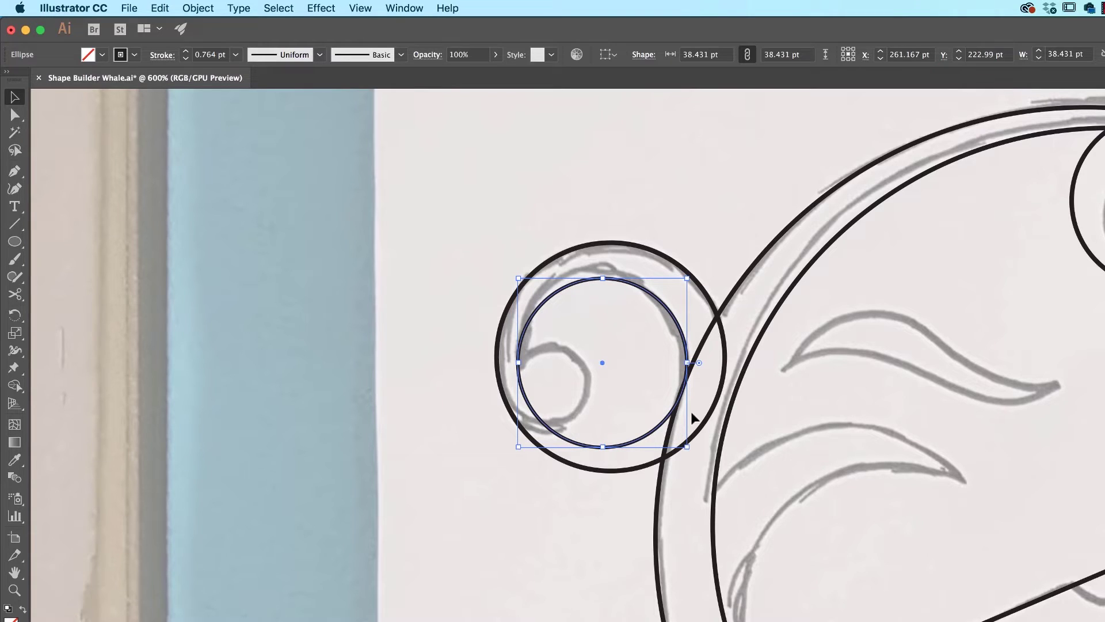
pyautogui.press('Right')
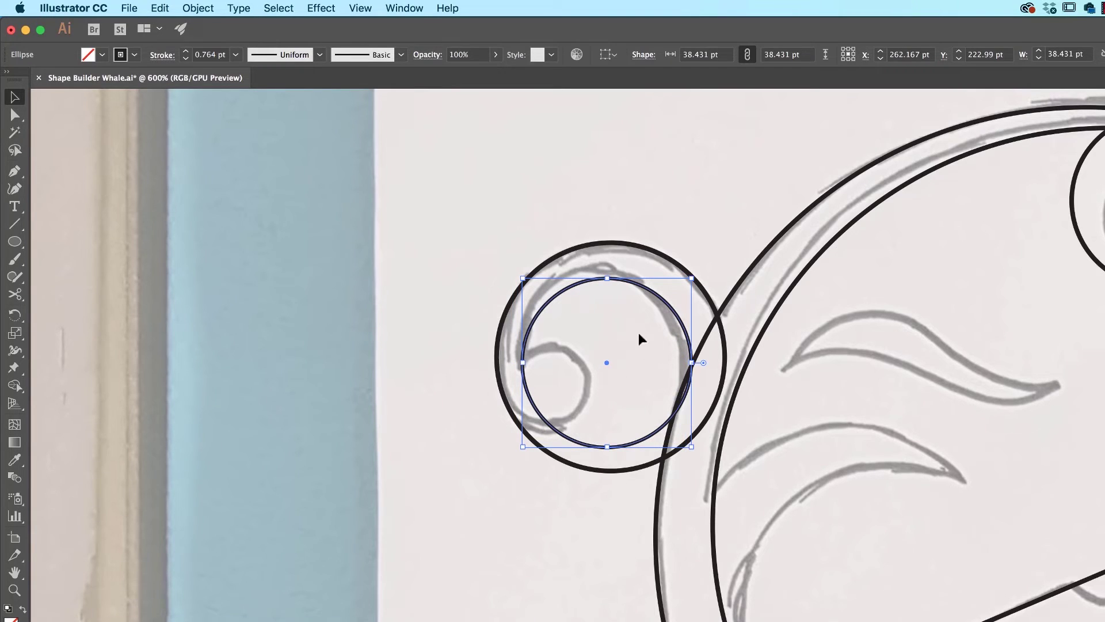
# - Fine-tune the inner circle's size to about 39 pt, centered near X 261.4 pt, Y 223.7 pt
pyautogui.moveTo(689, 285); pyautogui.dragTo(683, 286)
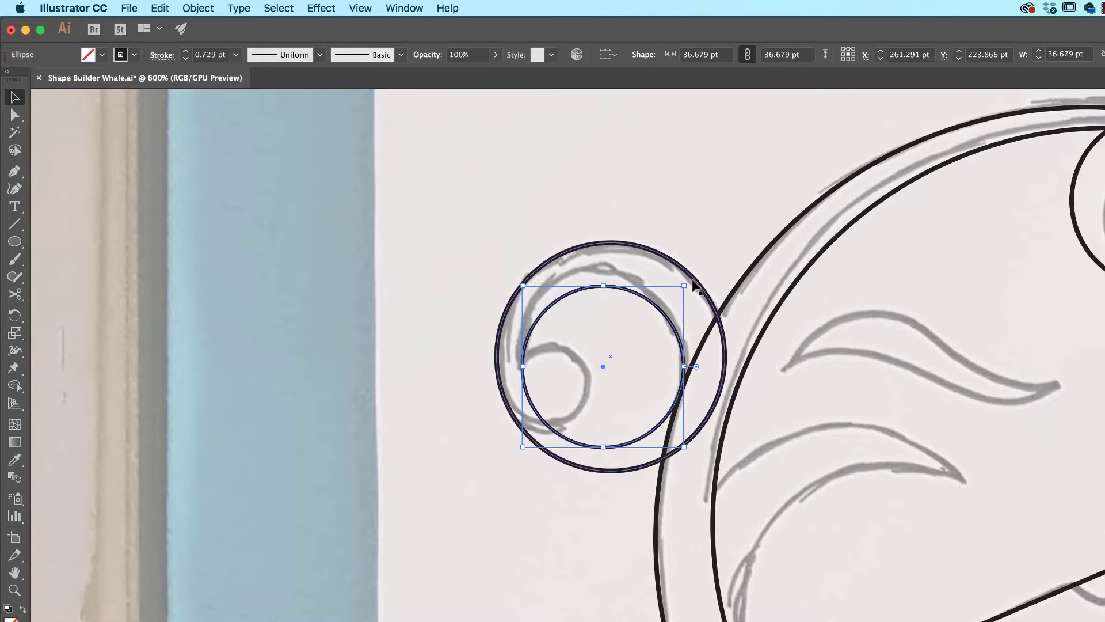
pyautogui.moveTo(683, 286); pyautogui.dragTo(689, 280)
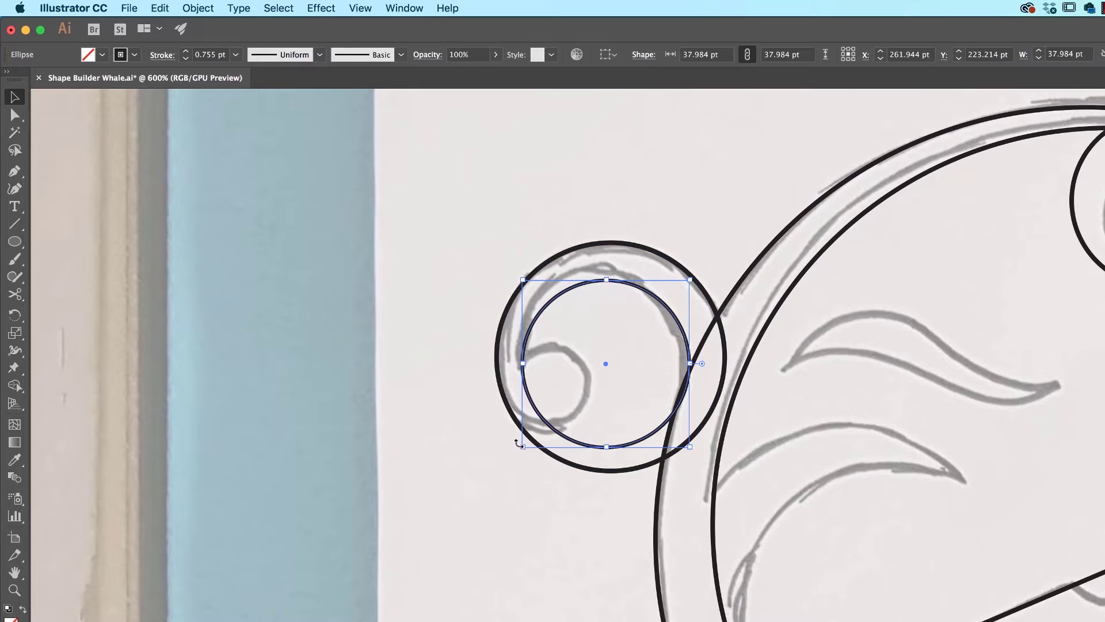
pyautogui.moveTo(523, 447); pyautogui.dragTo(518, 450)
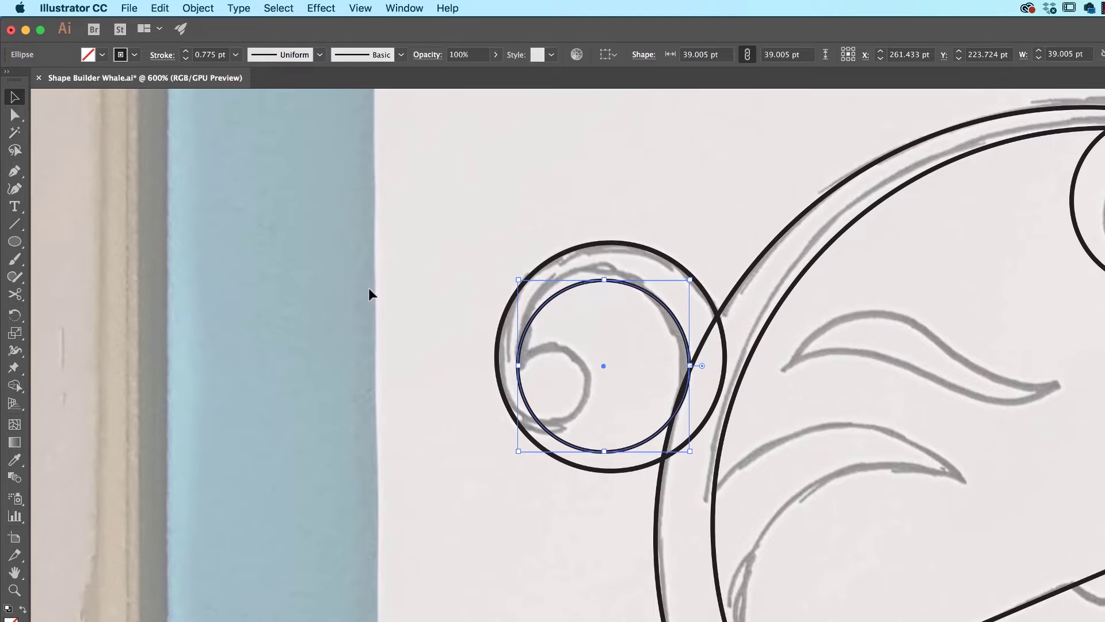
# - Draw a short, slightly slanted line across the band between the two circles where the curl's tip starts
pyautogui.click(14, 224)
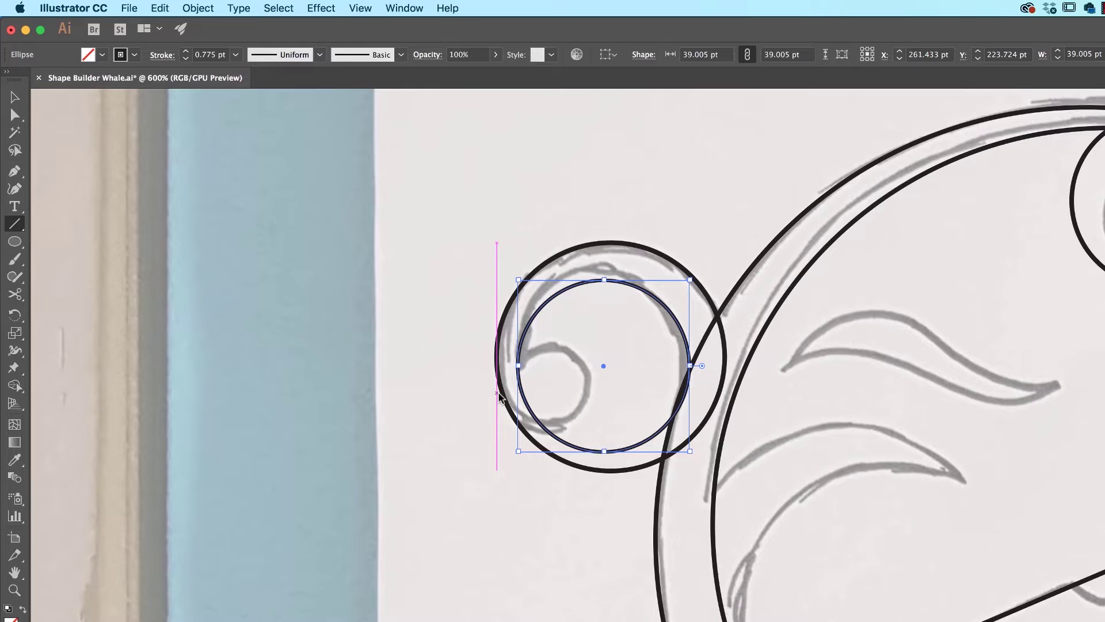
pyautogui.moveTo(492, 377); pyautogui.dragTo(547, 369)
pyautogui.press('v')
# - With all artwork selected, merge the curl's upper band into the large arc and remove the lower ring, inner circle remainder and stray line with Shape Builder
pyautogui.press('super+a')
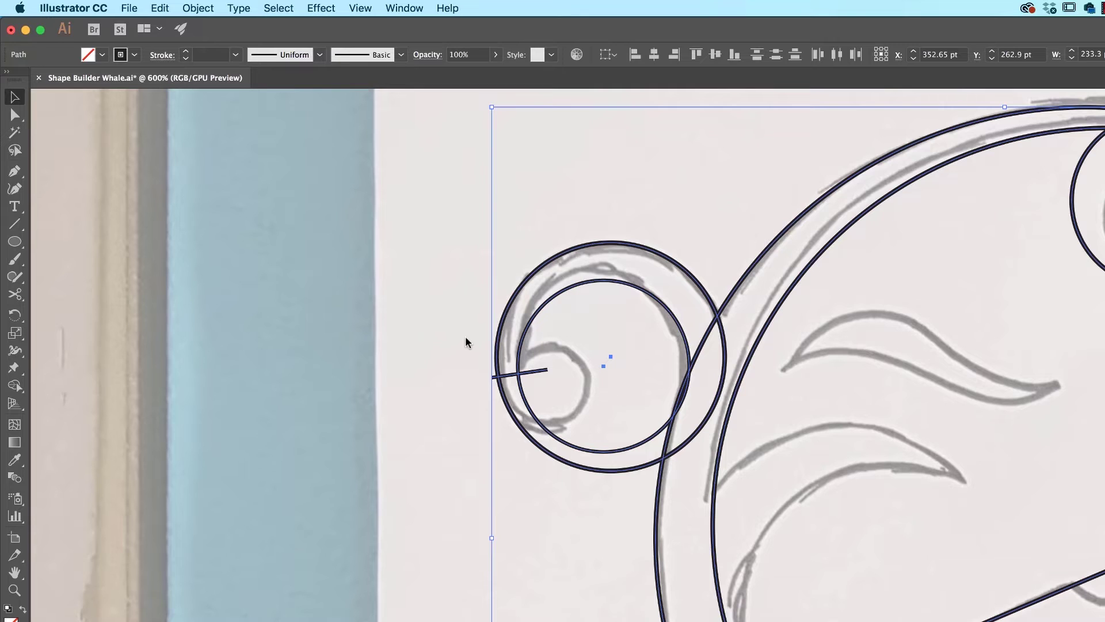
pyautogui.hotkey('shift', 'm')
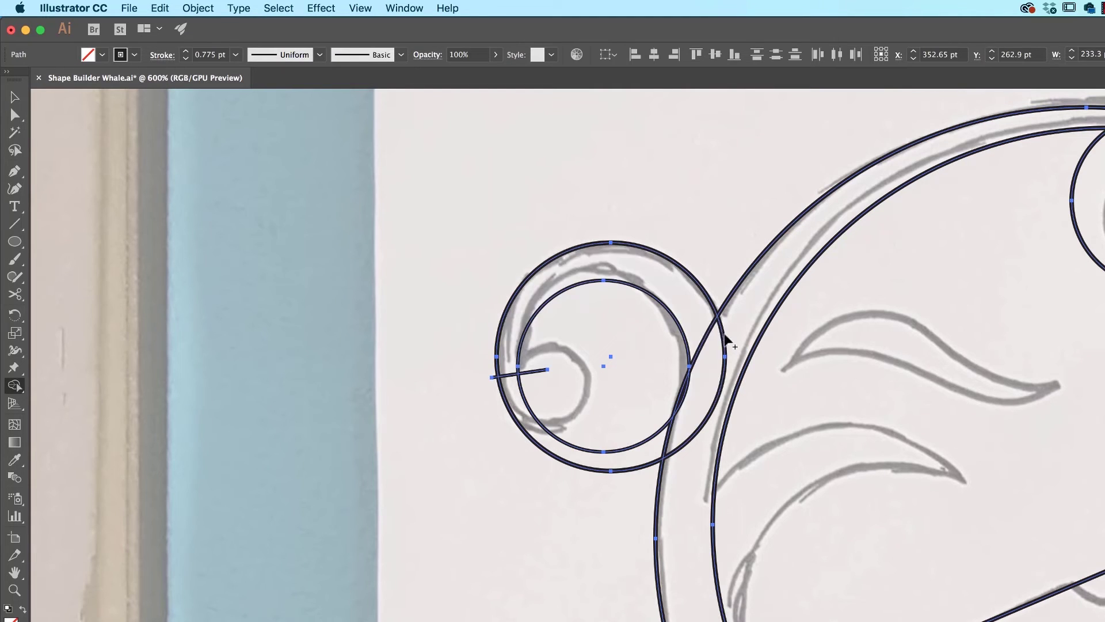
pyautogui.moveTo(695, 318)
pyautogui.mouseDown()
pyautogui.moveTo(722, 348)
pyautogui.moveTo(730, 333)
pyautogui.moveTo(707, 365)
pyautogui.moveTo(705, 452)
pyautogui.moveTo(676, 442)
pyautogui.mouseUp()
pyautogui.keyDown('alt'); pyautogui.click(572, 460); pyautogui.keyUp('alt')
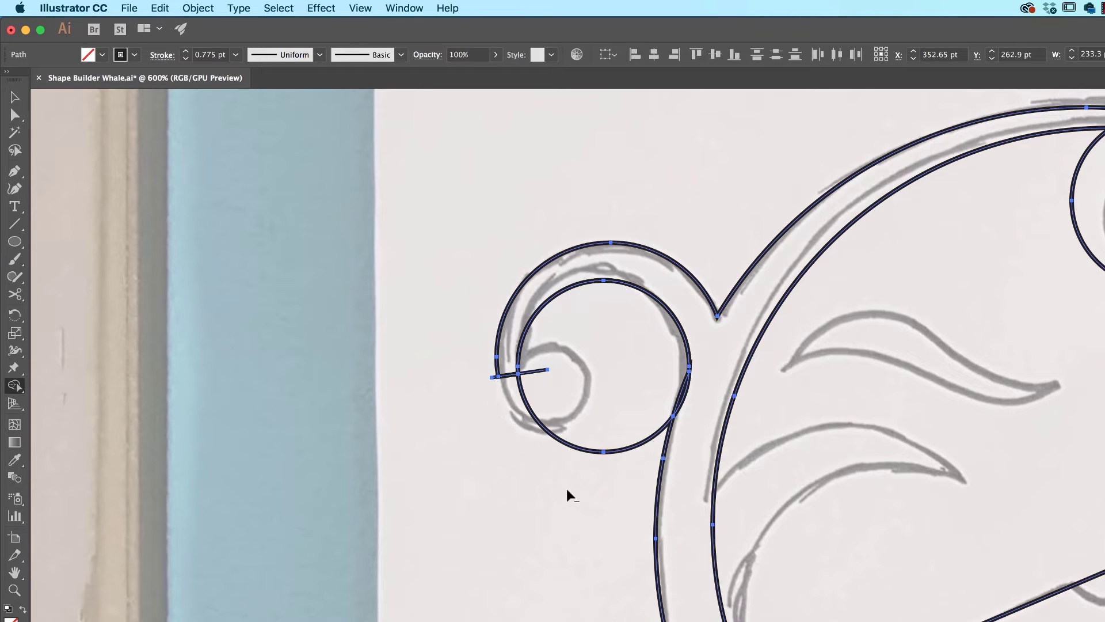
pyautogui.keyDown('alt'); pyautogui.click(590, 453); pyautogui.keyUp('alt')
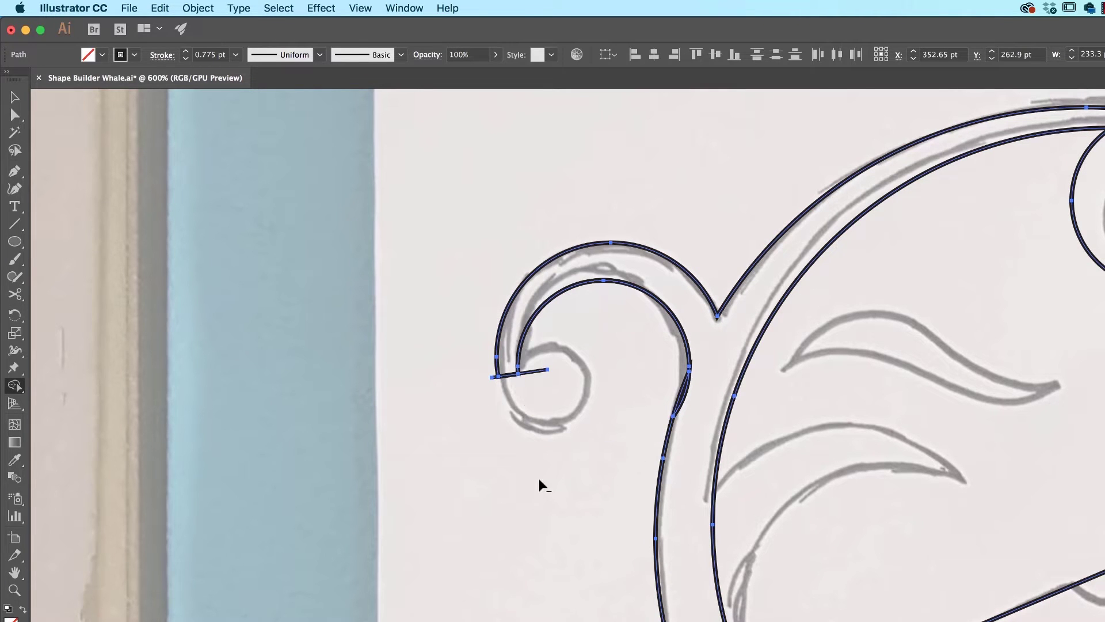
pyautogui.keyDown('alt'); pyautogui.click(491, 376); pyautogui.keyUp('alt')
# - Switch to Outline view and merge the leftover sliver at the curl's inner joint with the arc into the body
pyautogui.press('super')
pyautogui.press('super+y')
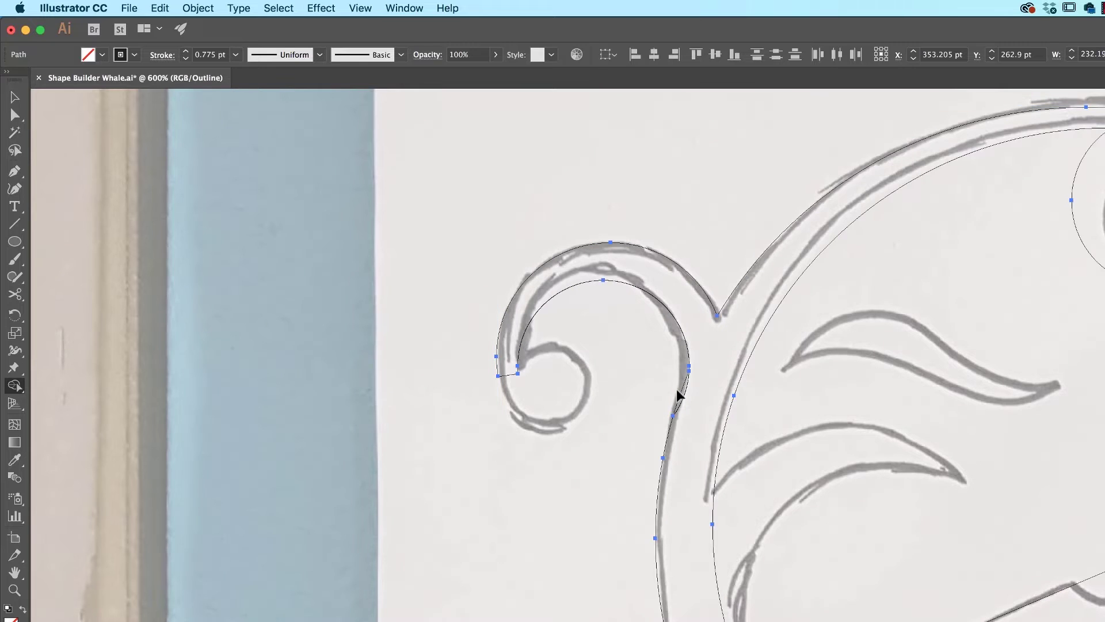
pyautogui.press('super+equal')
pyautogui.press('super+equal')
pyautogui.press('super+equal')
pyautogui.press('space')
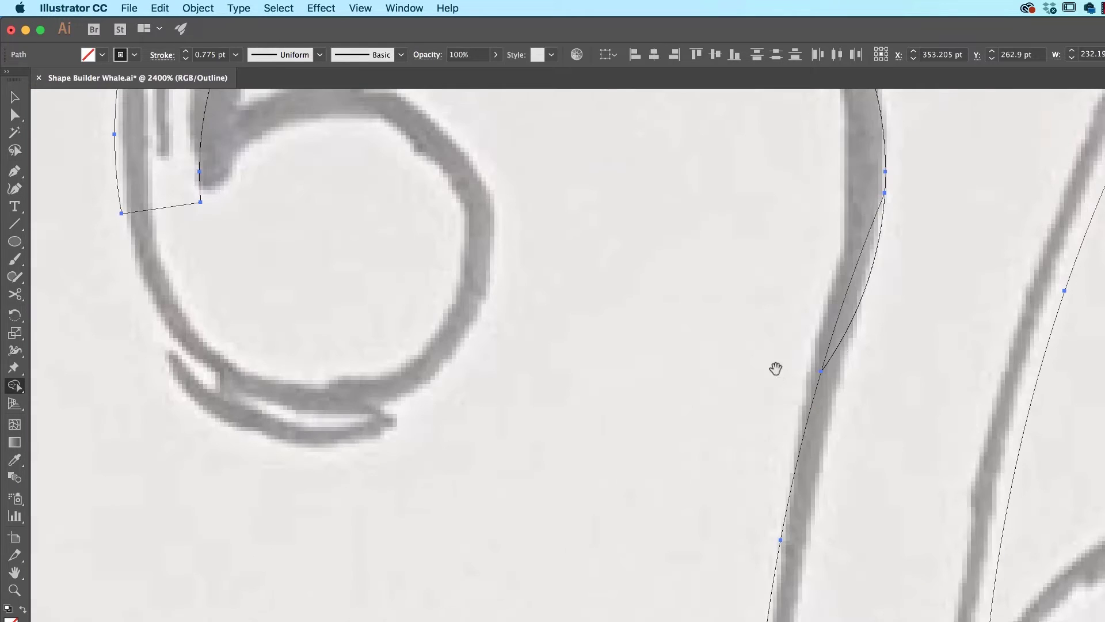
pyautogui.moveTo(783, 402); pyautogui.dragTo(667, 577)
pyautogui.moveTo(751, 452)
pyautogui.mouseDown()
pyautogui.moveTo(782, 464)
pyautogui.moveTo(743, 516)
pyautogui.mouseUp()
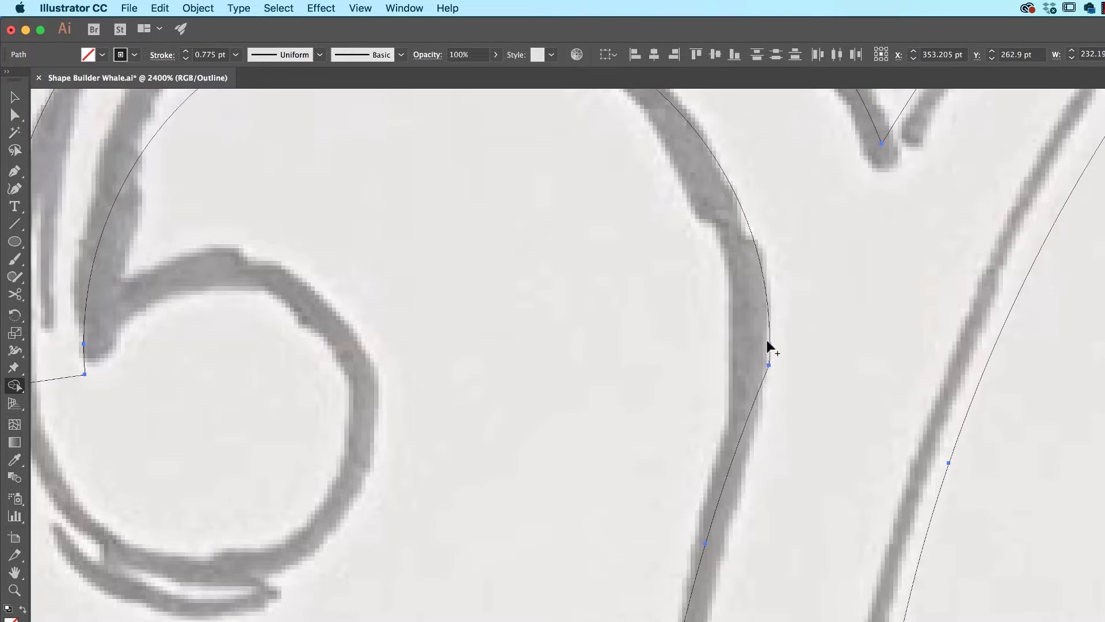
pyautogui.moveTo(650, 445); pyautogui.dragTo(570, 542)
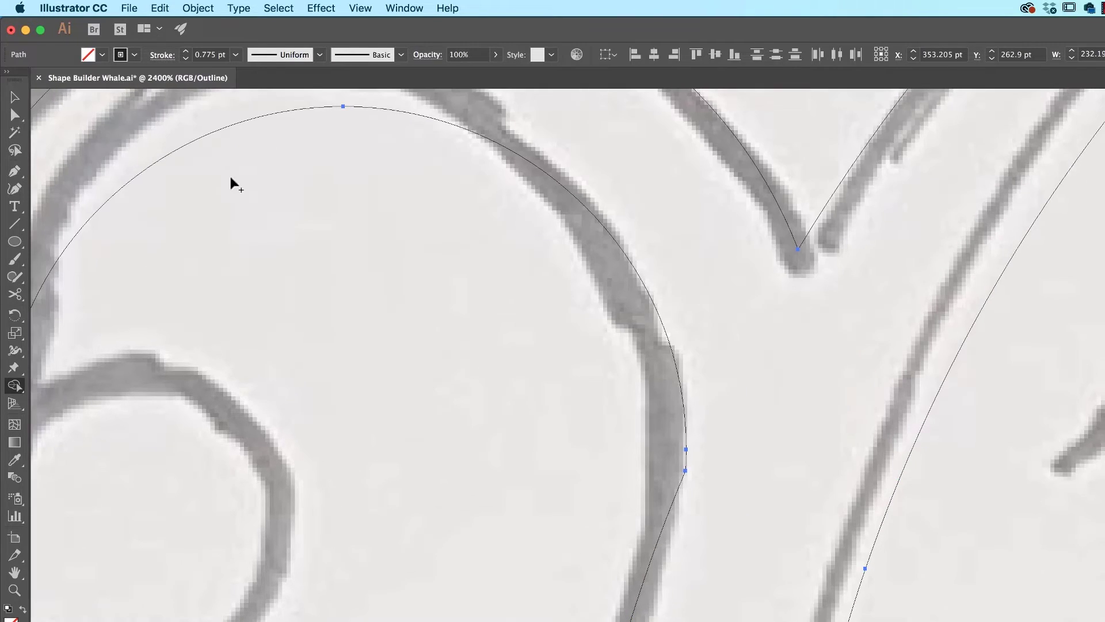
# - Round the corner at the curl's inner joint with the arc to a radius of about 8.8 pt and return to GPU Preview
pyautogui.click(15, 115)
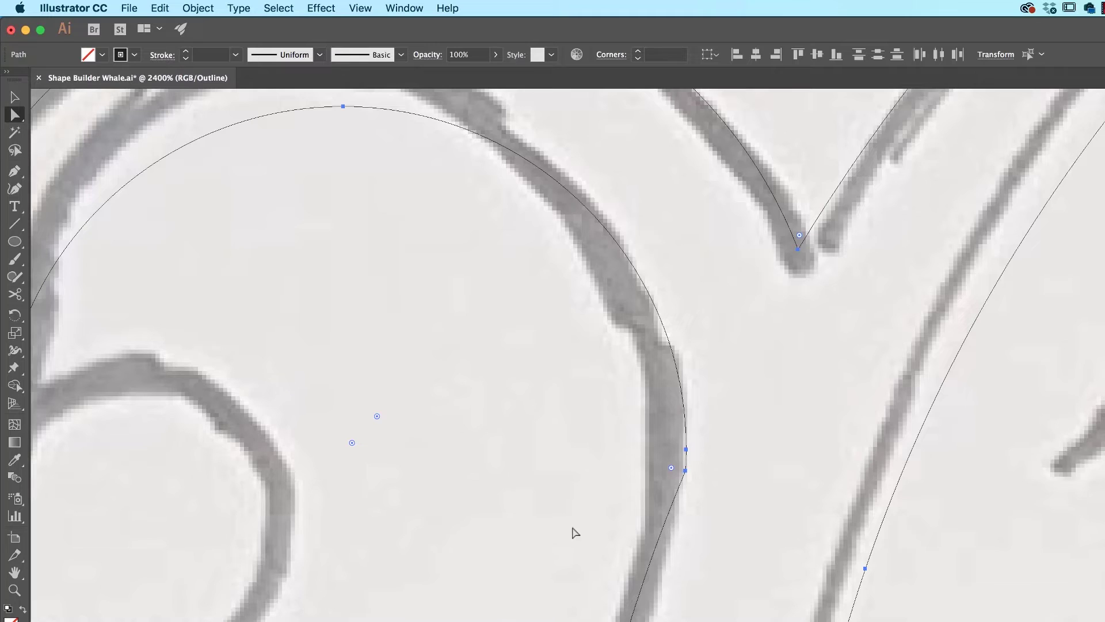
pyautogui.moveTo(671, 468)
pyautogui.mouseDown()
pyautogui.moveTo(637, 474)
pyautogui.moveTo(682, 477)
pyautogui.moveTo(671, 471)
pyautogui.mouseUp()
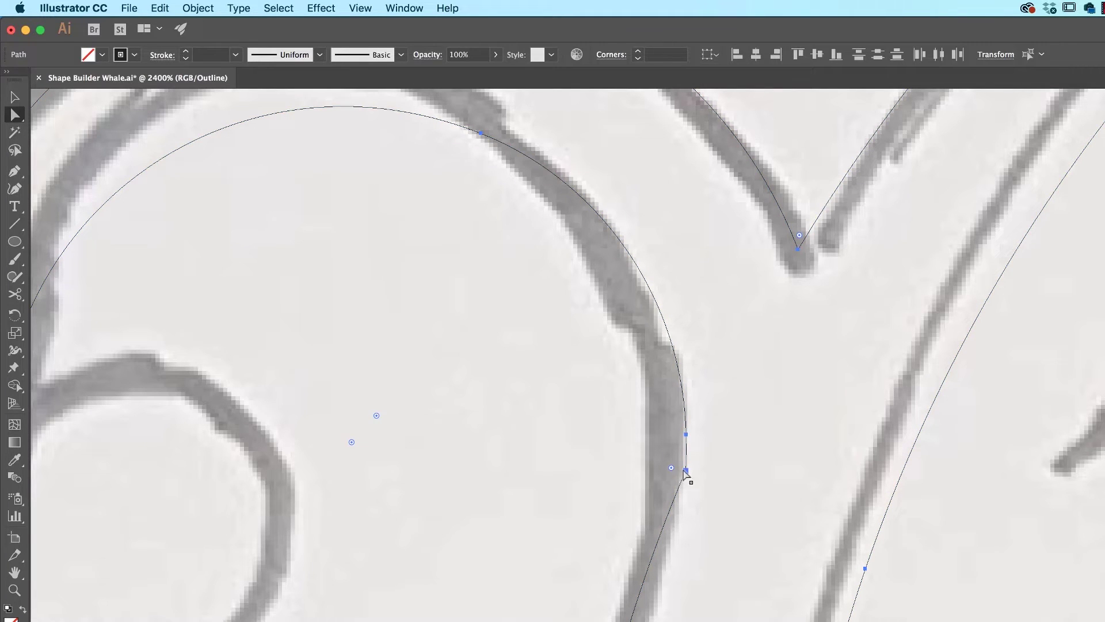
pyautogui.click(686, 472)
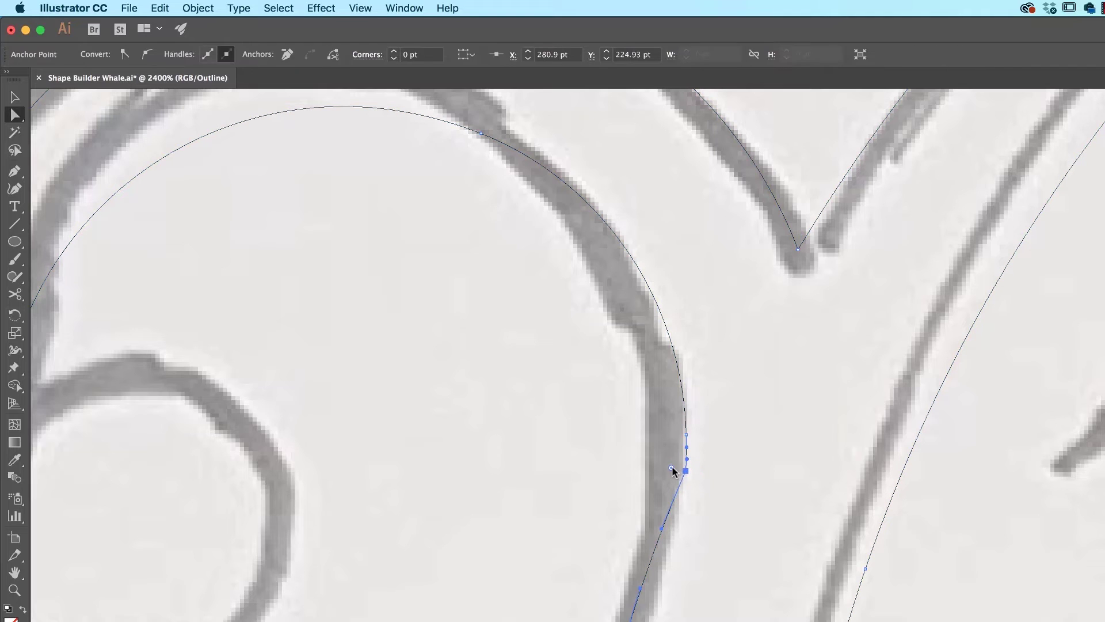
pyautogui.moveTo(662, 471); pyautogui.dragTo(483, 464)
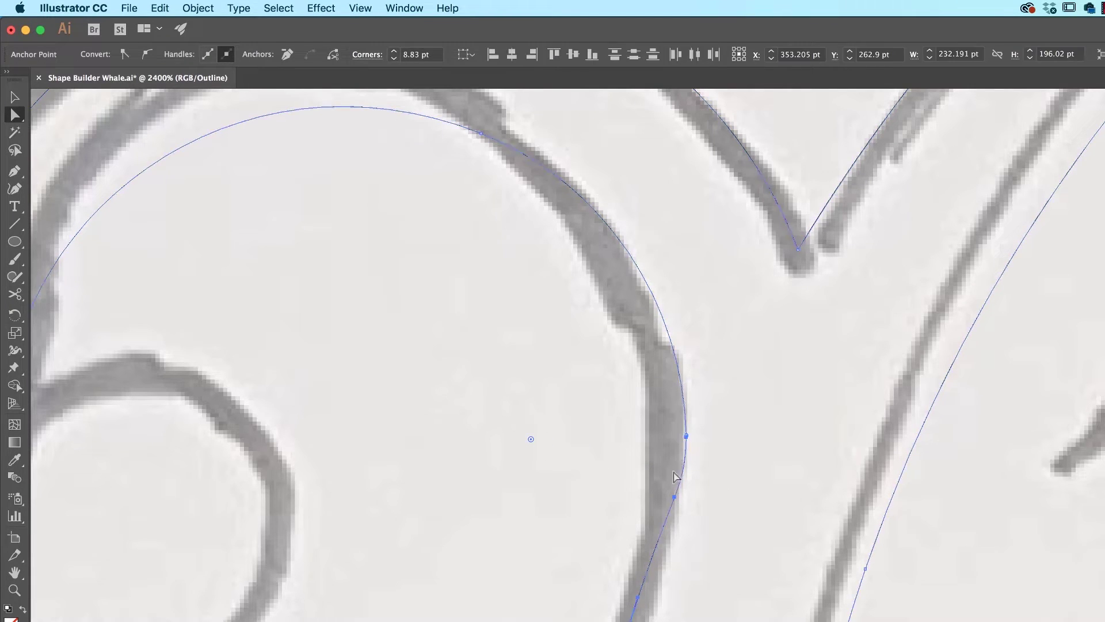
pyautogui.click(628, 460)
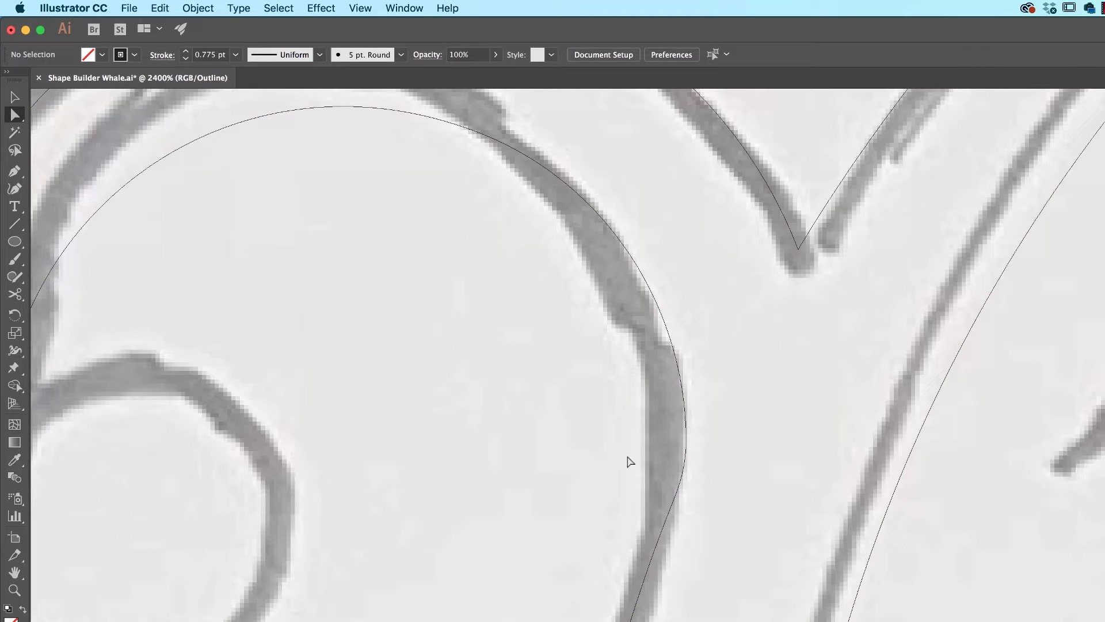
pyautogui.press('super+y')
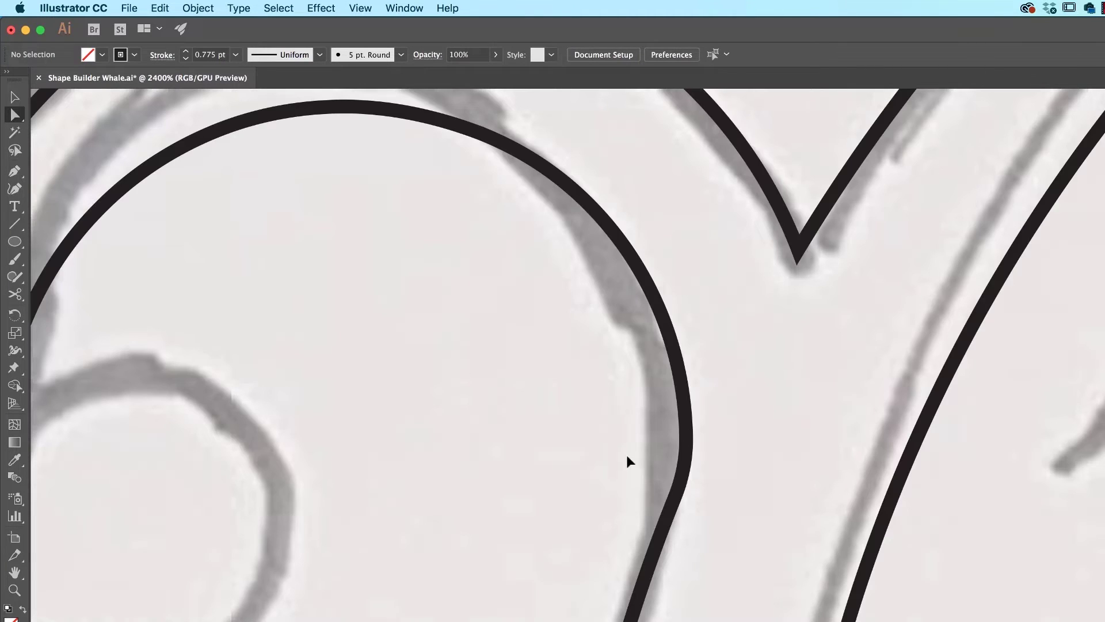
# - Round the sharp V-shaped corner between the curl's outer edge and the large arc to a radius of about 2.3 pt
pyautogui.scroll(-2, 626, 455)
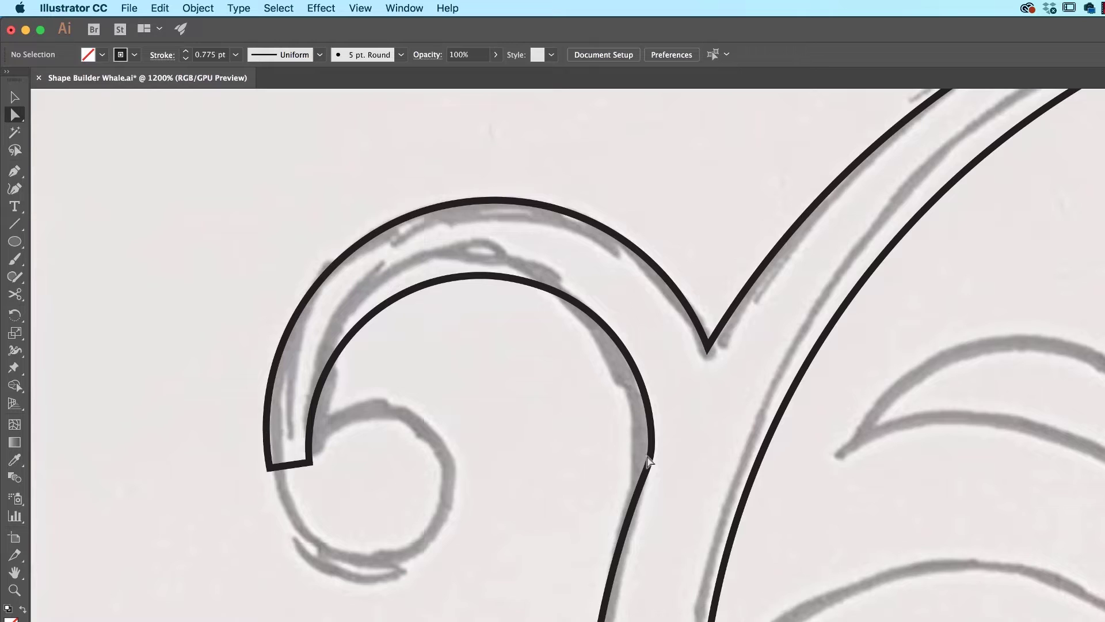
pyautogui.click(708, 346)
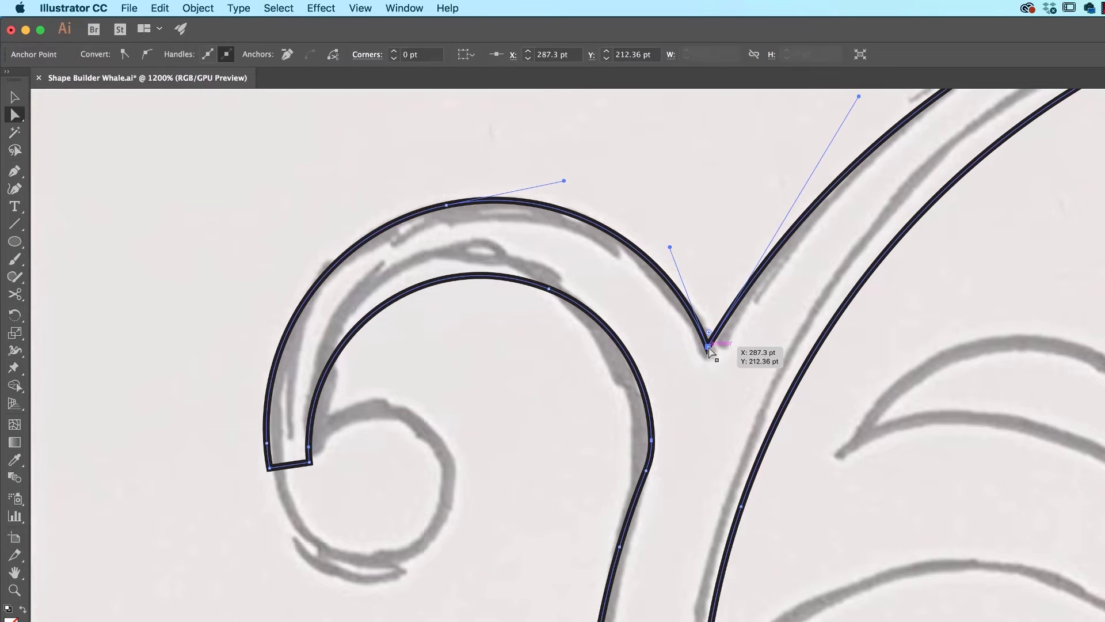
pyautogui.moveTo(708, 332); pyautogui.dragTo(710, 304)
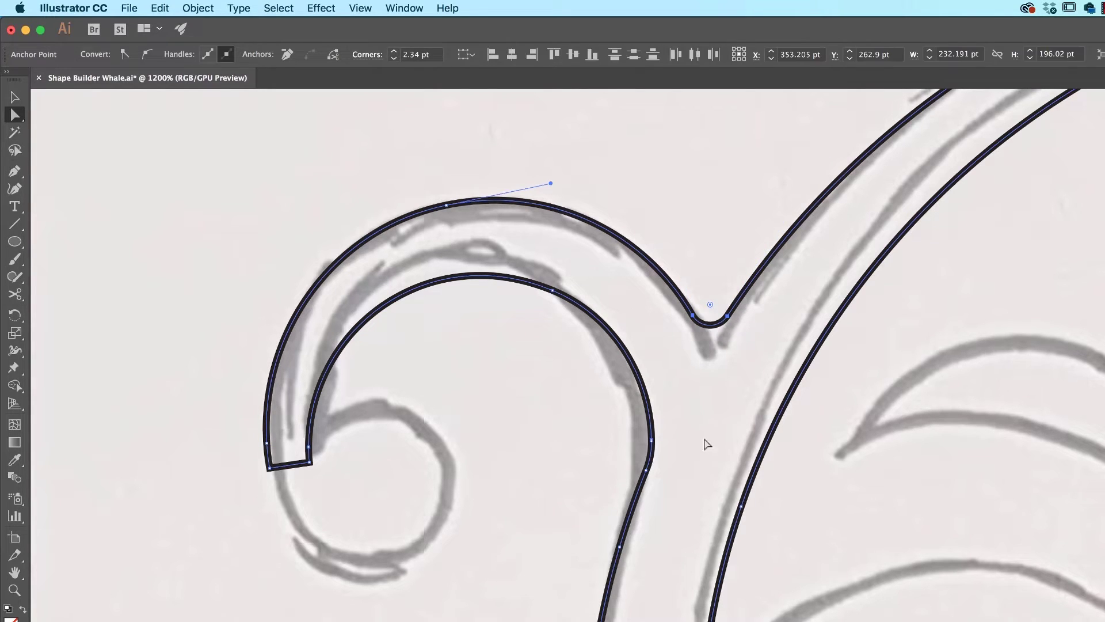
pyautogui.click(829, 446)
pyautogui.scroll(5, 848, 395)
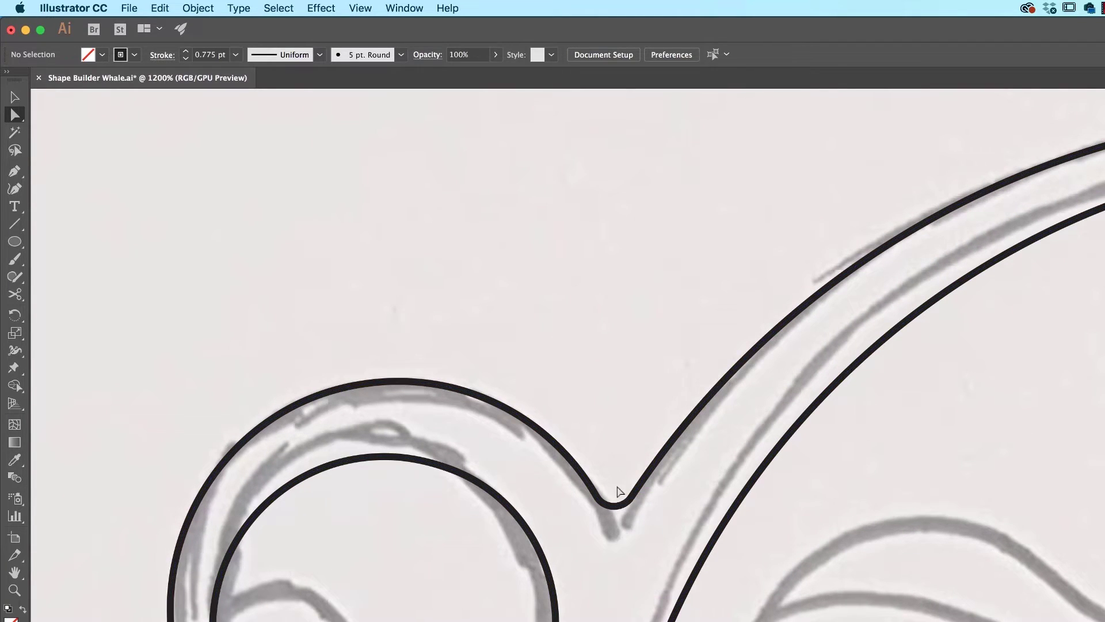
# - Undo the rounding of the V-shaped corner between the curl's outer edge and the large arc
pyautogui.press('super+z')
pyautogui.moveTo(480, 402); pyautogui.dragTo(692, 353)
pyautogui.click(521, 593)
pyautogui.moveTo(507, 576); pyautogui.dragTo(561, 458)
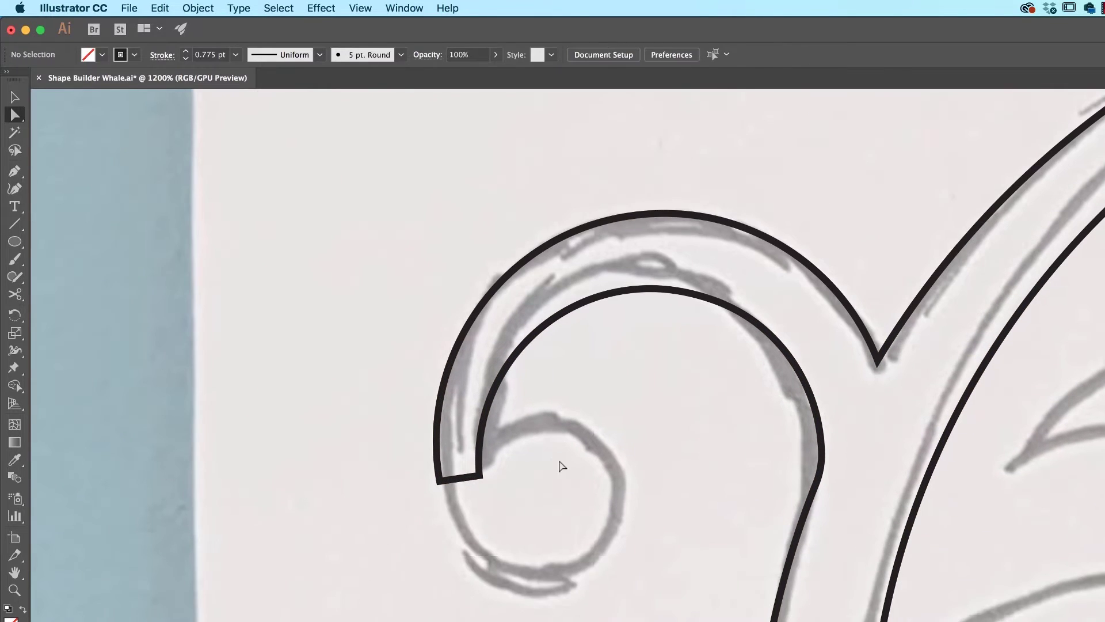
# - Draw a circle about 68 pt wide above the slanted line, matching the inner curve of the sketched lower crescent
pyautogui.press('super+minus')
pyautogui.press('super+minus')
pyautogui.press('super+minus')
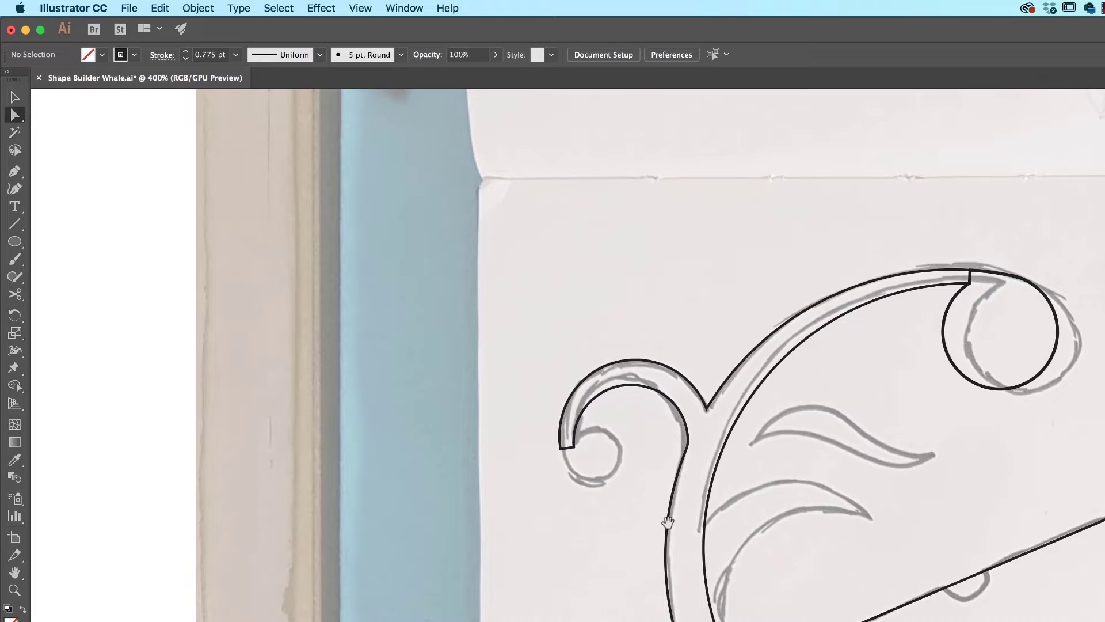
pyautogui.moveTo(724, 523); pyautogui.dragTo(665, 512)
pyautogui.scroll(-3, 555, 451)
pyautogui.hscroll(2, 556, 451)
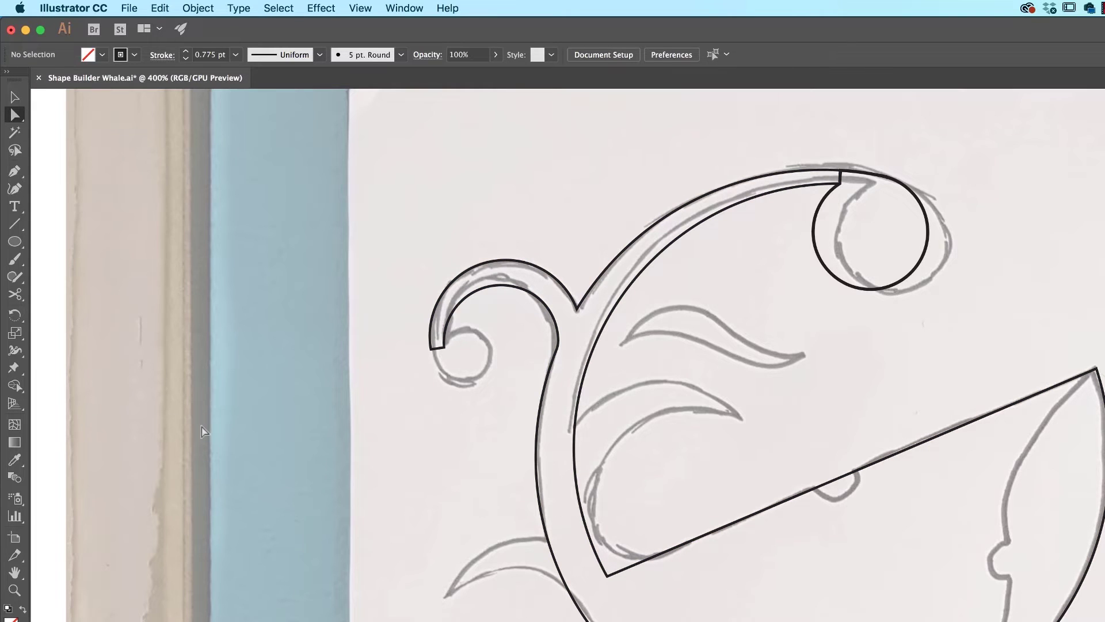
pyautogui.click(14, 247)
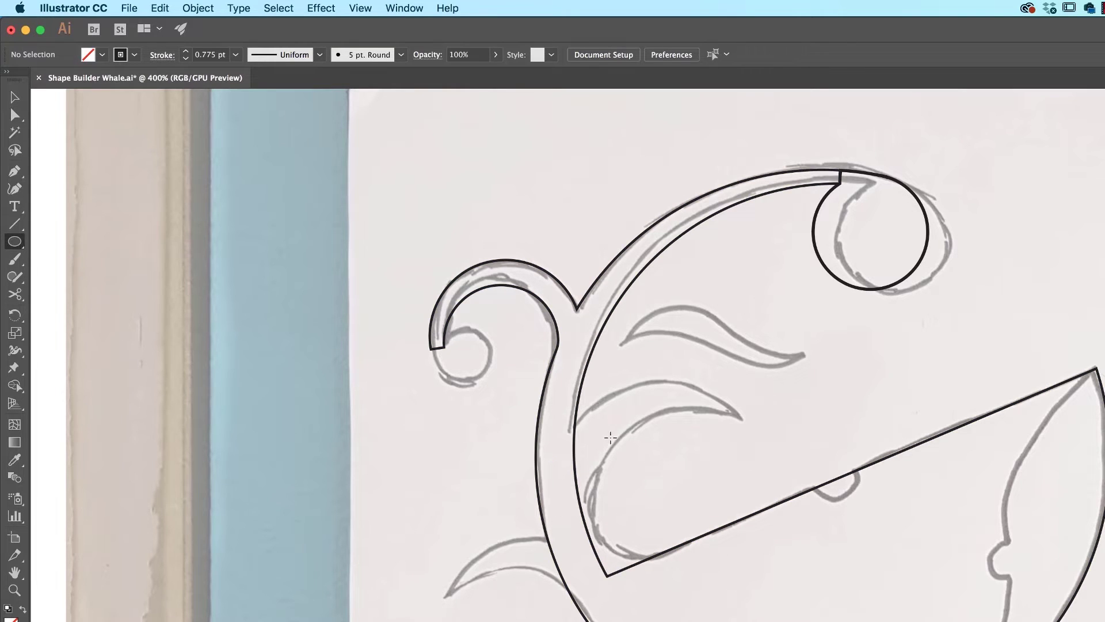
pyautogui.moveTo(625, 416); pyautogui.dragTo(750, 567)
pyautogui.press('v')
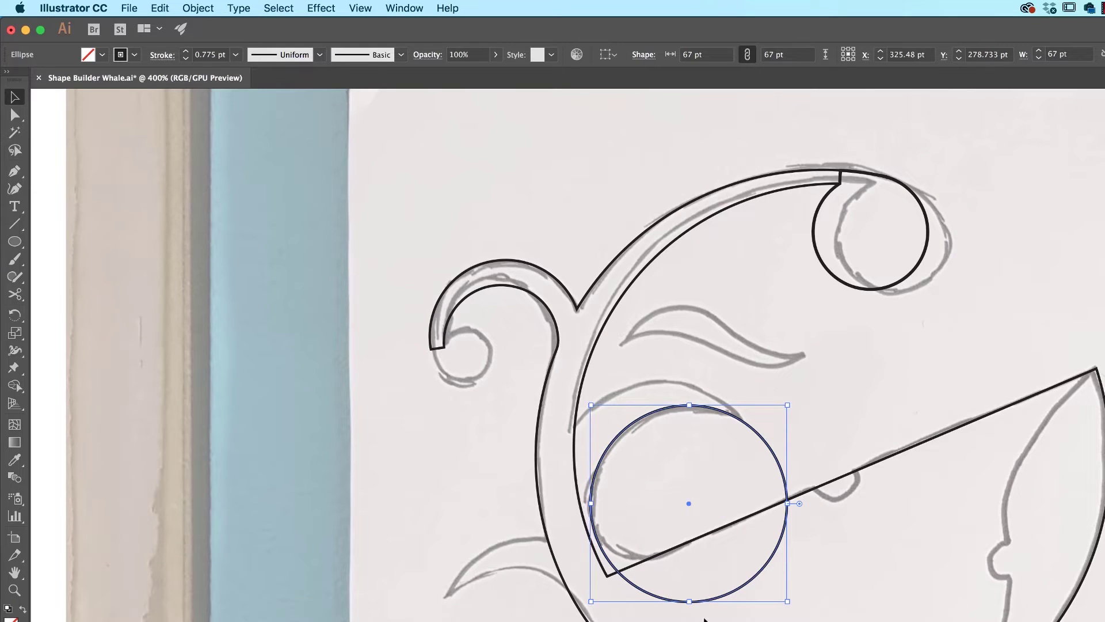
pyautogui.moveTo(591, 602); pyautogui.dragTo(588, 605)
pyautogui.press('a')
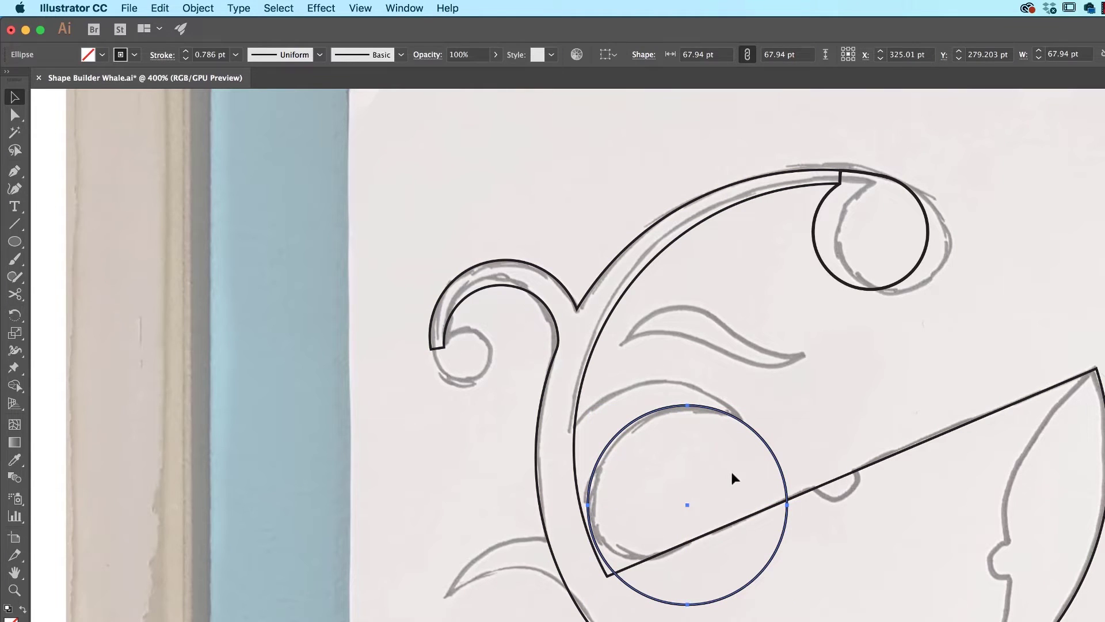
# - Add a larger copy of the circle, about 85.8 pt wide, fitted to the outer curve of the sketched crescent
pyautogui.press('v')
pyautogui.press('a')
pyautogui.press('v')
pyautogui.press('a')
pyautogui.press('v')
pyautogui.moveTo(788, 402); pyautogui.dragTo(812, 375)
pyautogui.moveTo(791, 437); pyautogui.dragTo(759, 441)
# - With both circles and the body selected, keep the crescent as part of the body and remove the leftover circle regions with Shape Builder
pyautogui.moveTo(558, 427); pyautogui.dragTo(668, 450)
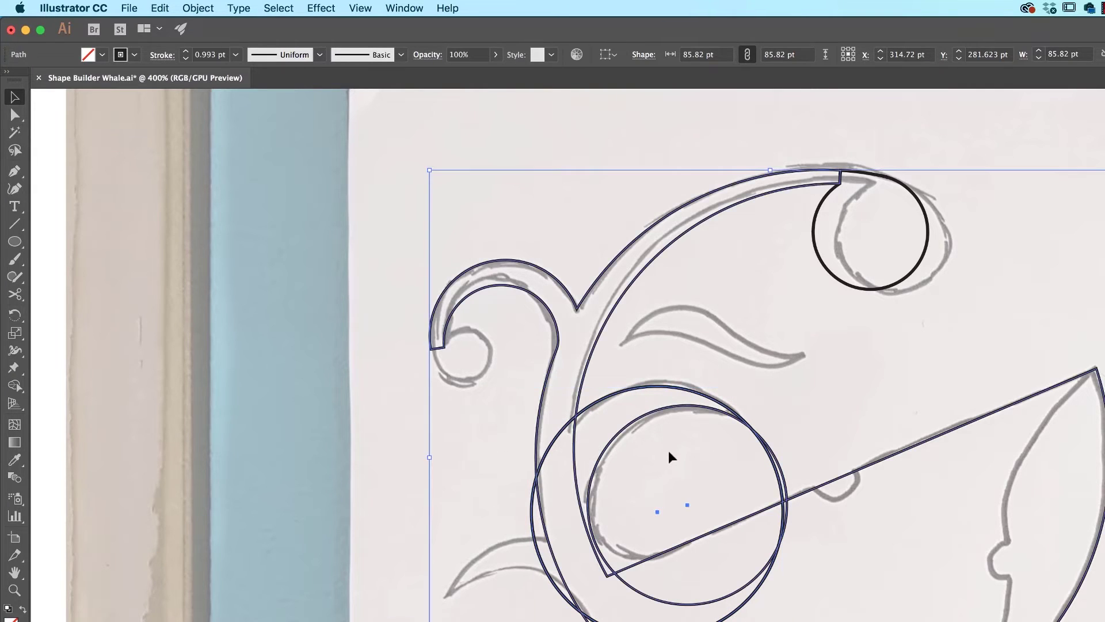
pyautogui.hotkey('shift', 'm')
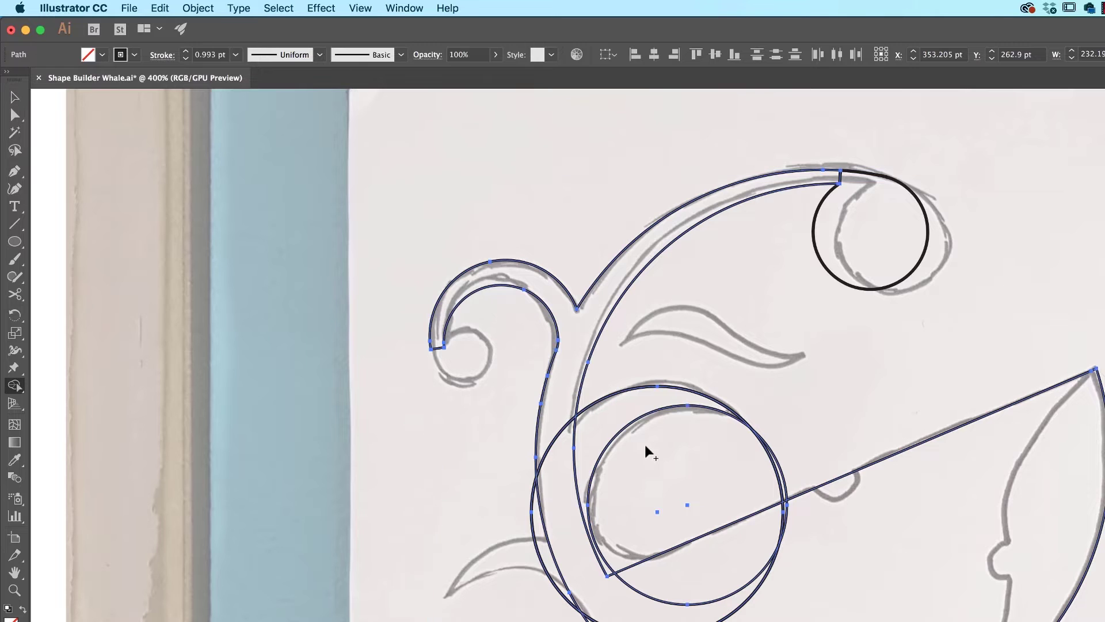
pyautogui.keyDown('alt'); pyautogui.click(714, 458); pyautogui.keyUp('alt')
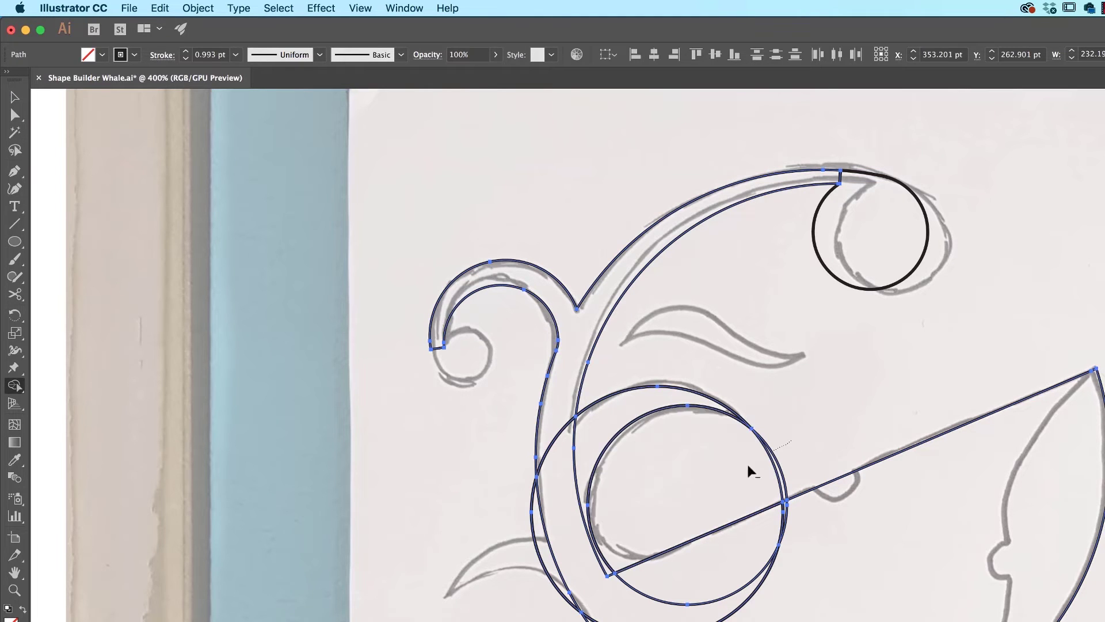
pyautogui.keyDown('alt'); pyautogui.click(777, 467); pyautogui.keyUp('alt')
pyautogui.moveTo(587, 441)
pyautogui.mouseDown()
pyautogui.moveTo(568, 472)
pyautogui.moveTo(563, 425)
pyautogui.moveTo(573, 563)
pyautogui.moveTo(633, 603)
pyautogui.moveTo(550, 570)
pyautogui.mouseUp()
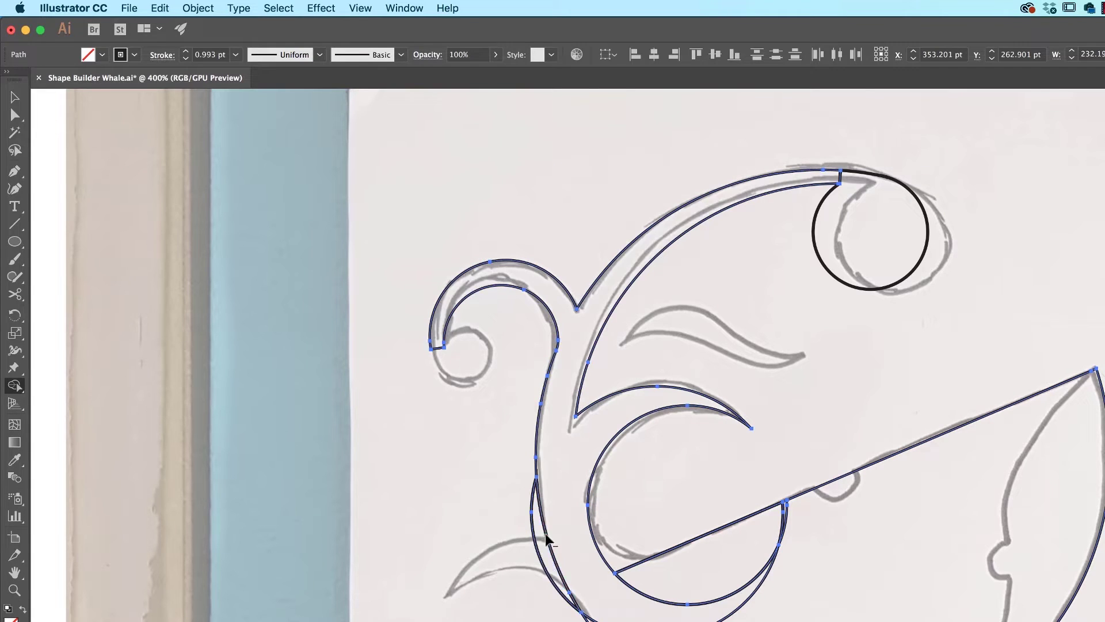
pyautogui.moveTo(719, 575)
pyautogui.mouseDown()
pyautogui.moveTo(794, 553)
pyautogui.moveTo(725, 611)
pyautogui.mouseUp()
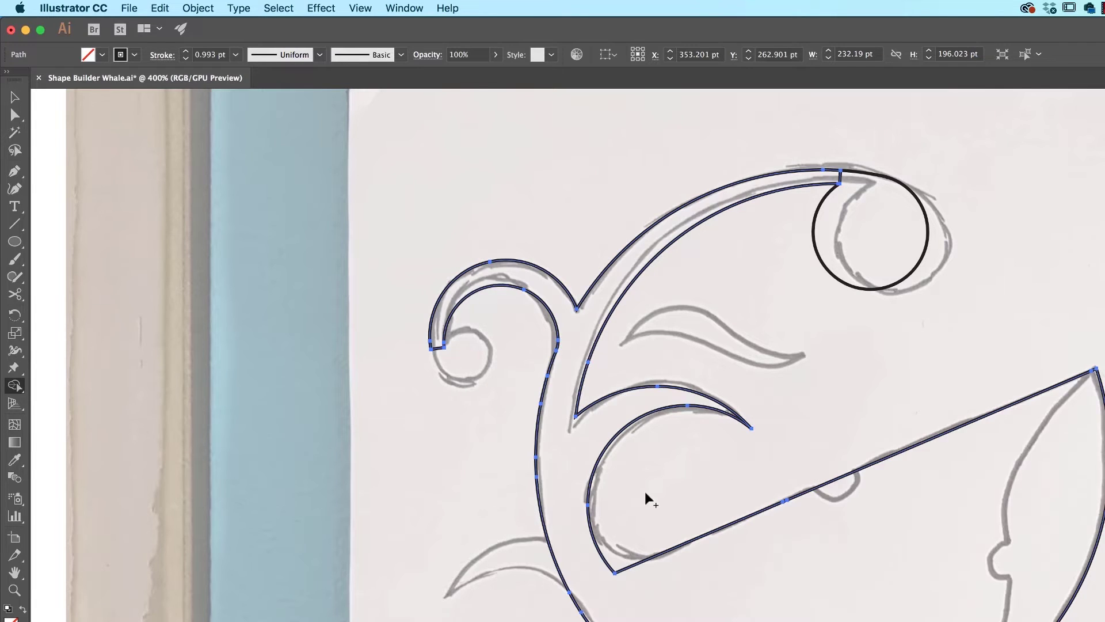
# - Round the sharp corner where the crescent's inner curve meets the slanted line to a radius of about 18.7 pt
pyautogui.click(15, 117)
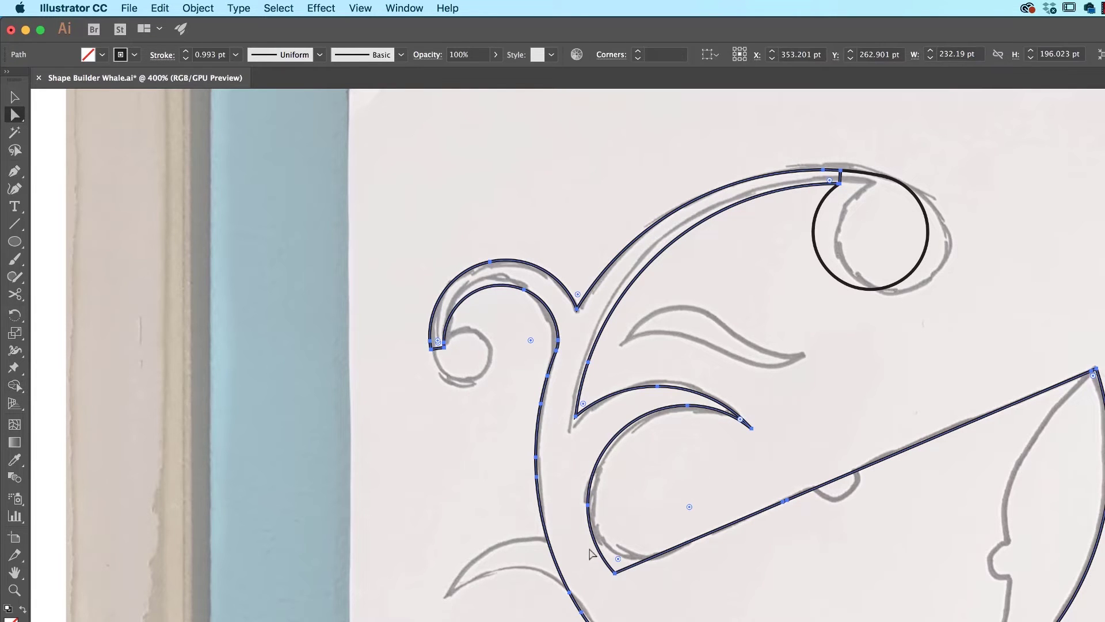
pyautogui.click(615, 572)
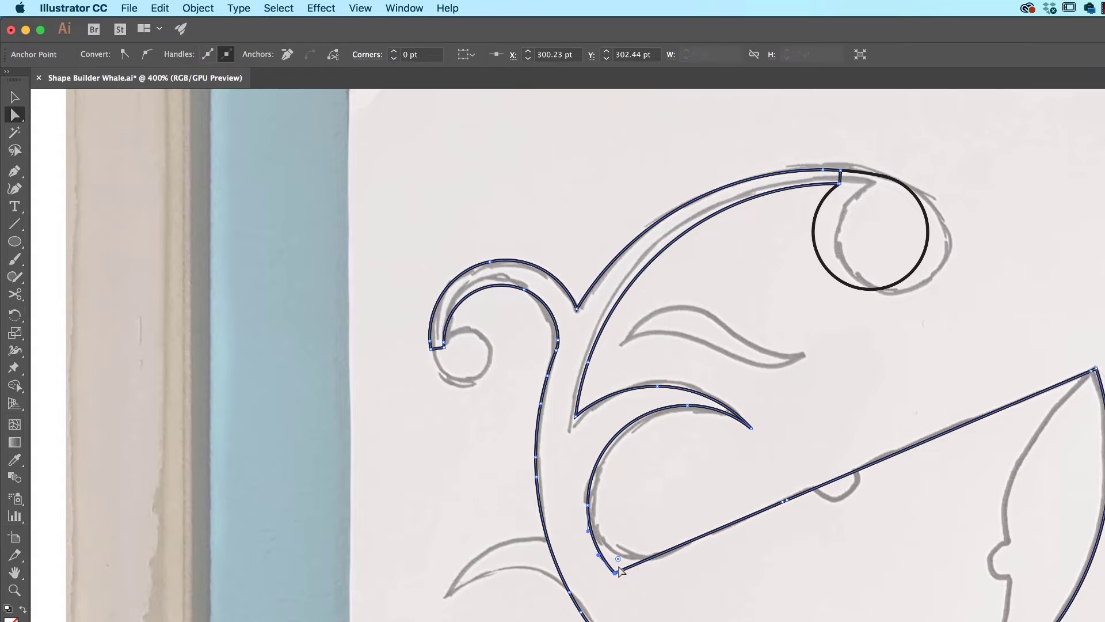
pyautogui.moveTo(618, 561); pyautogui.dragTo(643, 502)
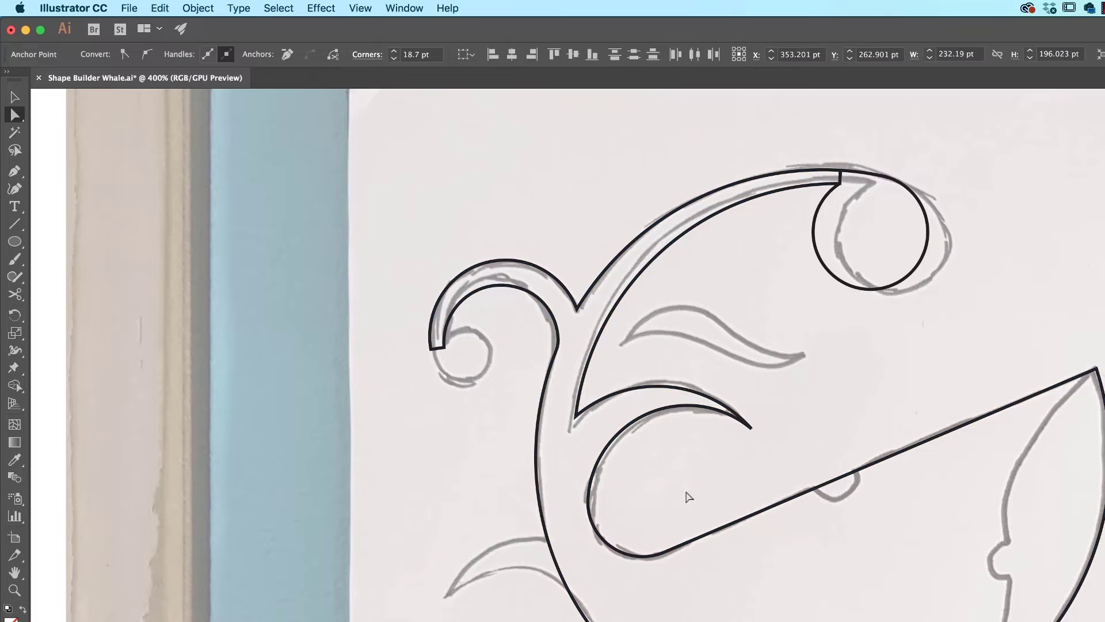
pyautogui.click(690, 506)
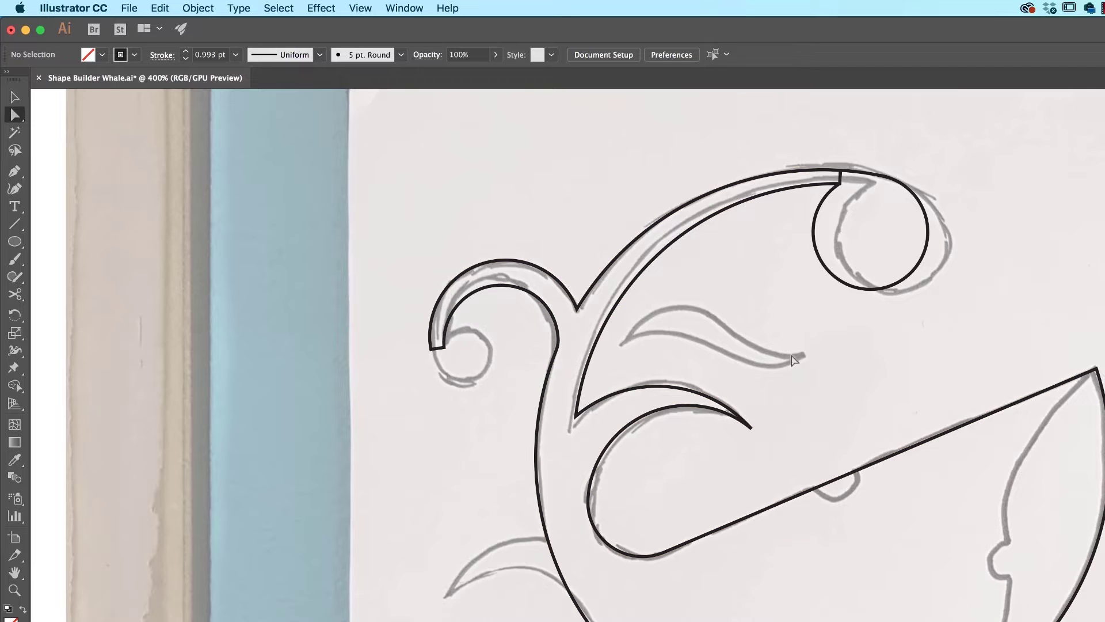
pyautogui.moveTo(907, 389); pyautogui.dragTo(686, 308)
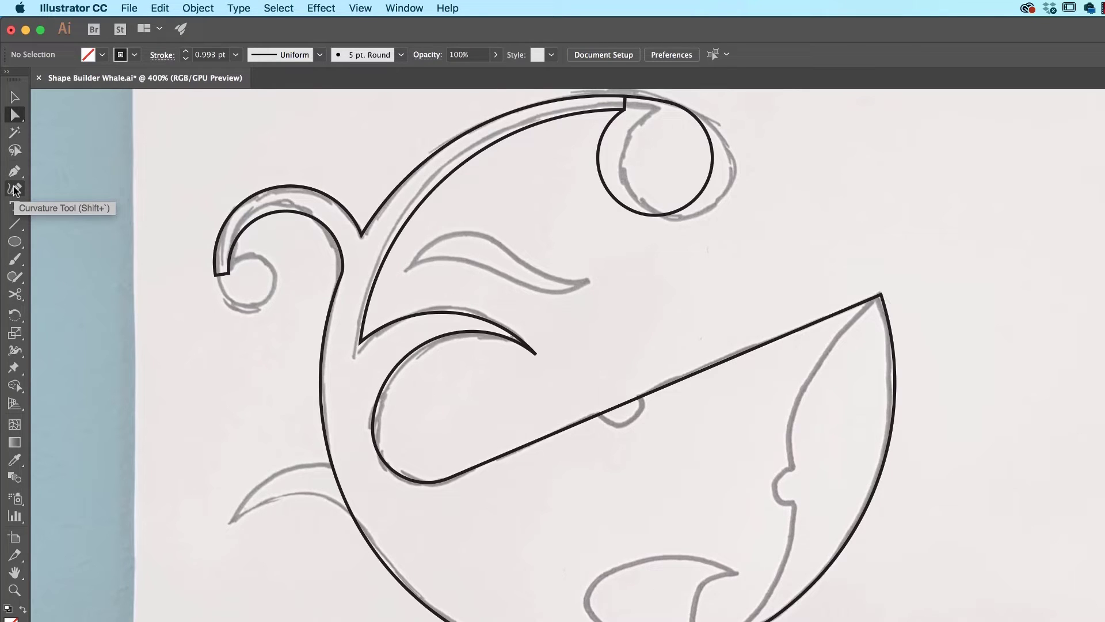
pyautogui.hotkey('shift', '`')
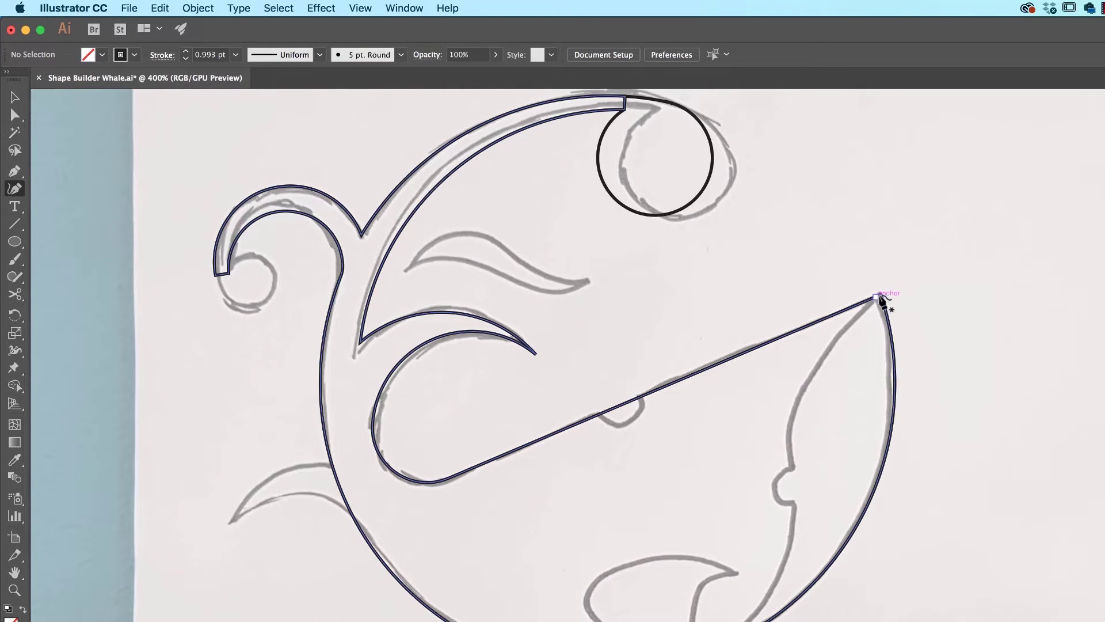
pyautogui.click(876, 298)
pyautogui.press('Escape')
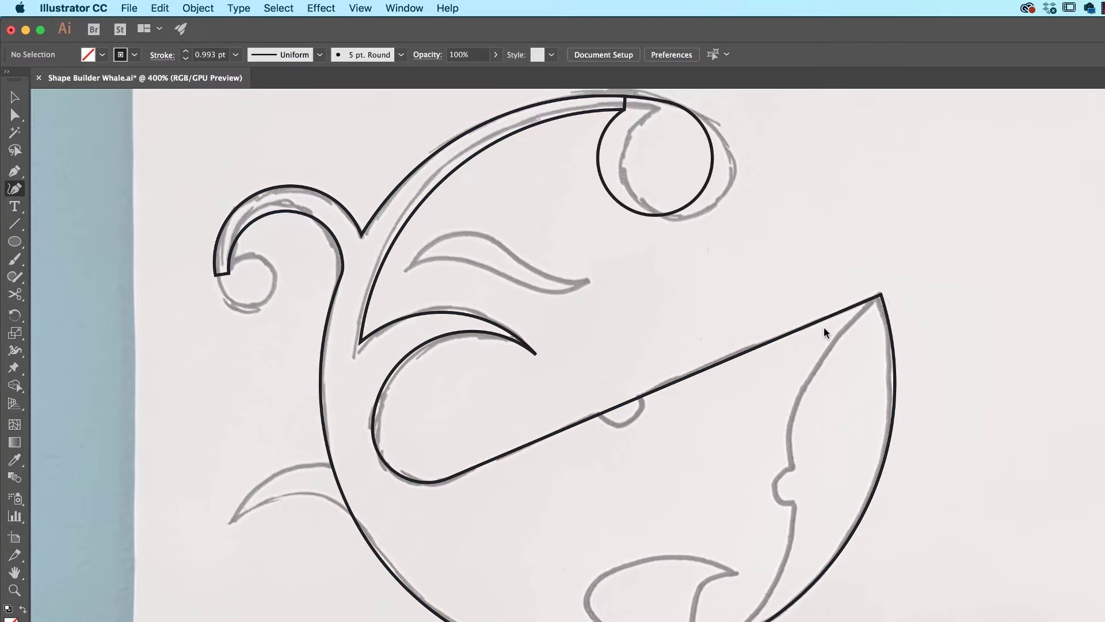
pyautogui.press('v')
pyautogui.click(885, 349)
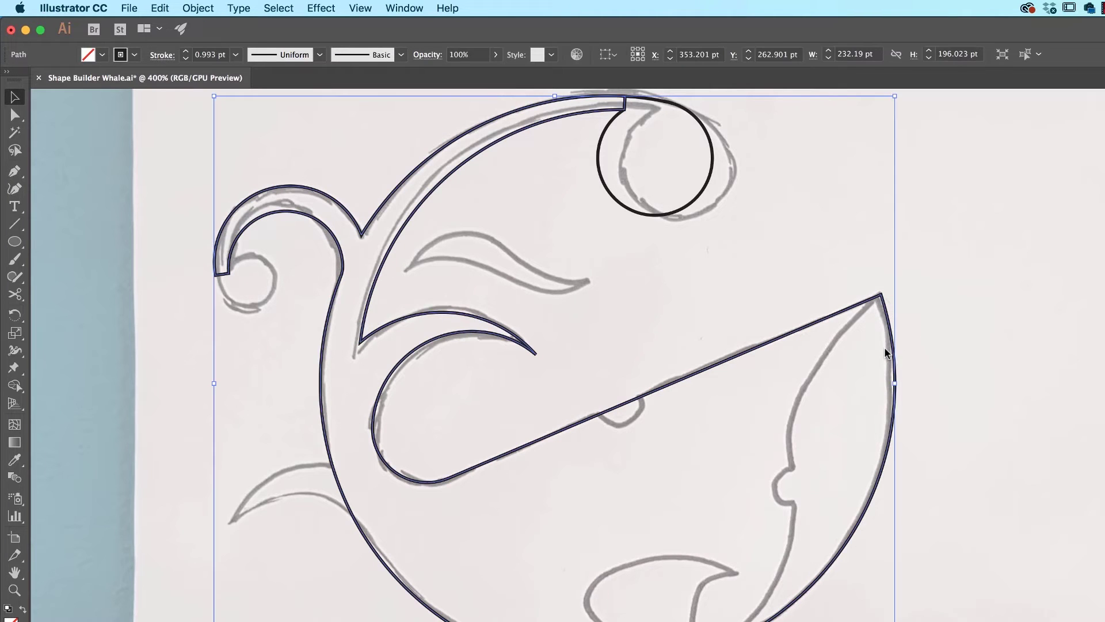
pyautogui.press('a')
pyautogui.press('super+shift+a')
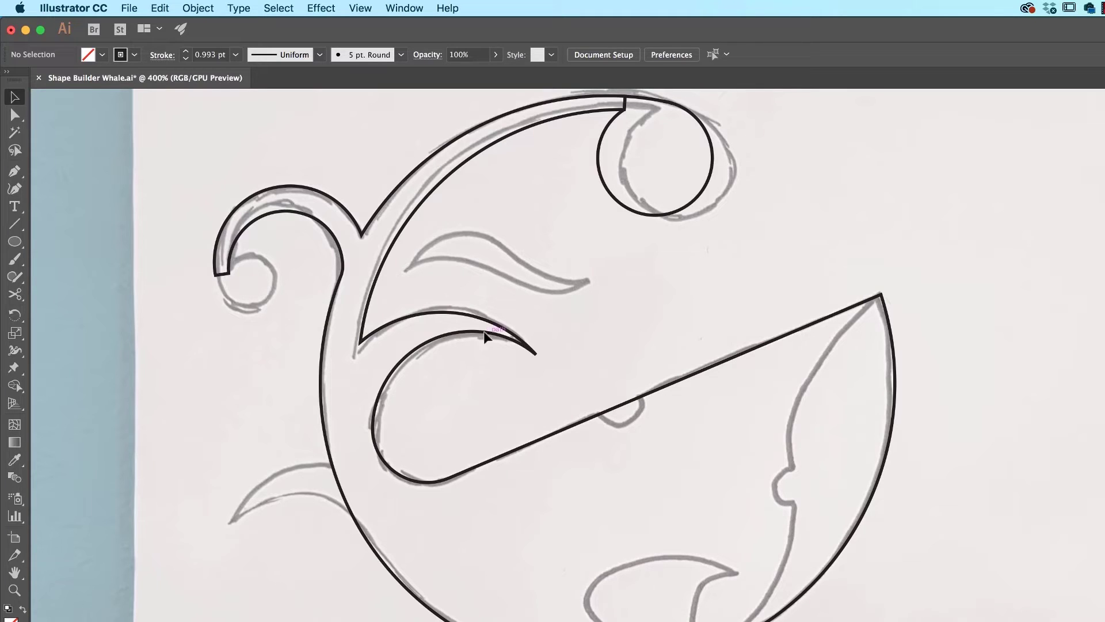
# - Trace the sketched belly line with the Curvature tool, from the body's pointed tip down to the lower edge of the large circle
pyautogui.hotkey('shift', '`')
pyautogui.click(880, 296)
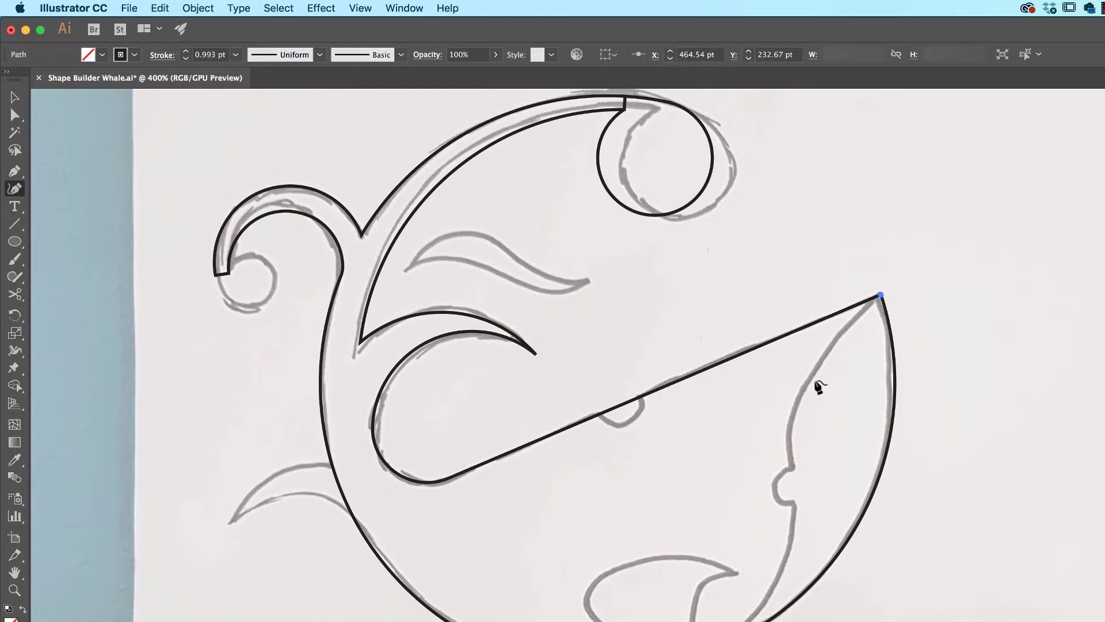
pyautogui.click(817, 364)
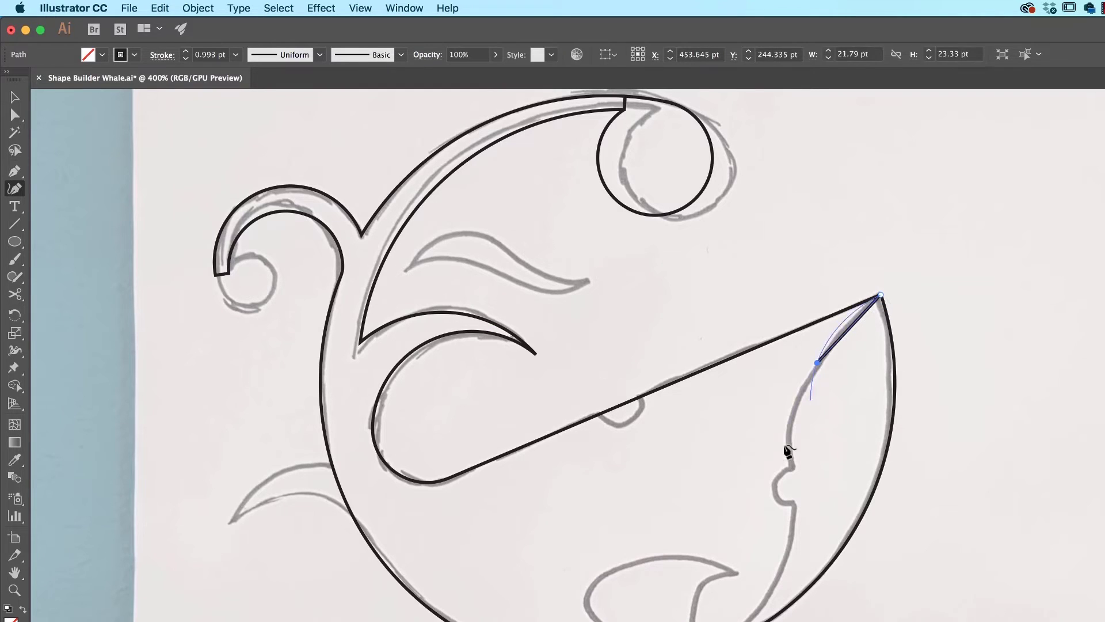
pyautogui.rightClick(787, 499)
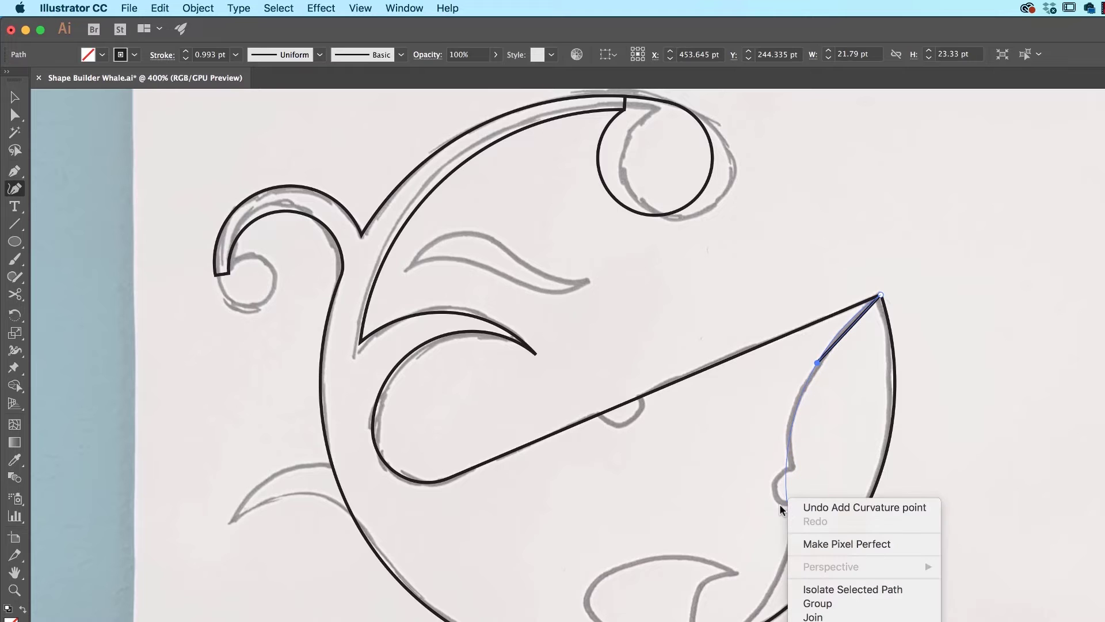
pyautogui.click(790, 442)
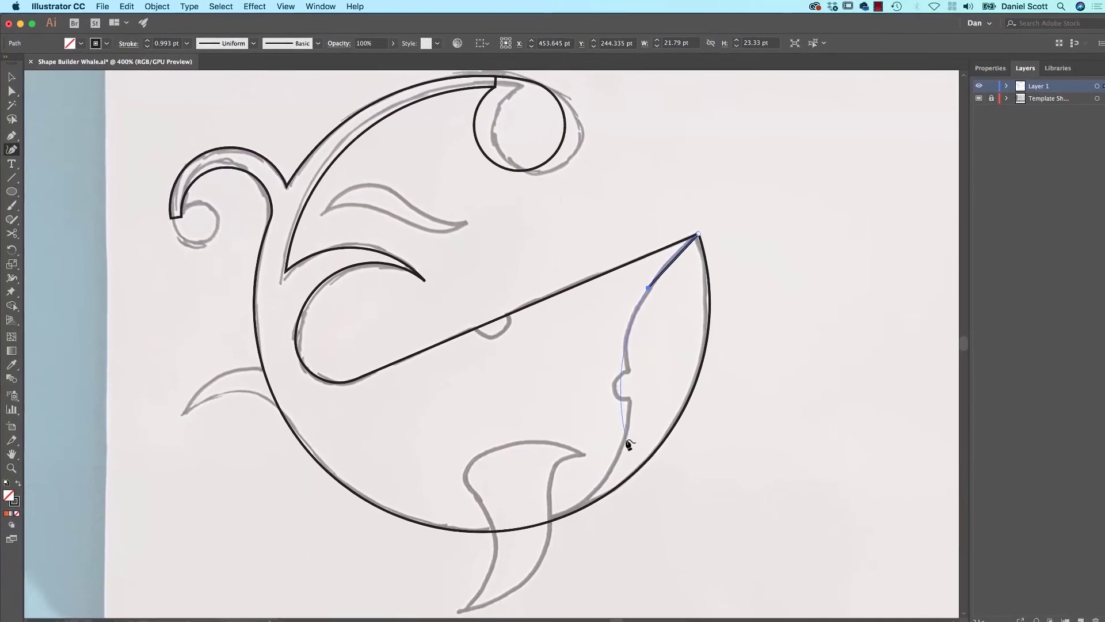
pyautogui.click(626, 432)
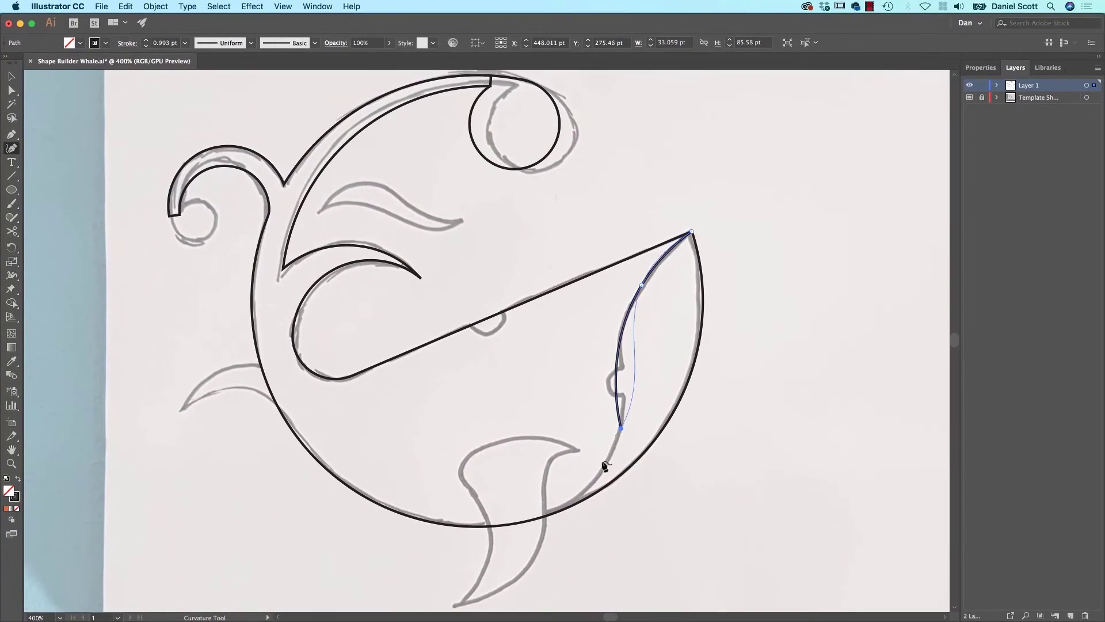
pyautogui.click(565, 508)
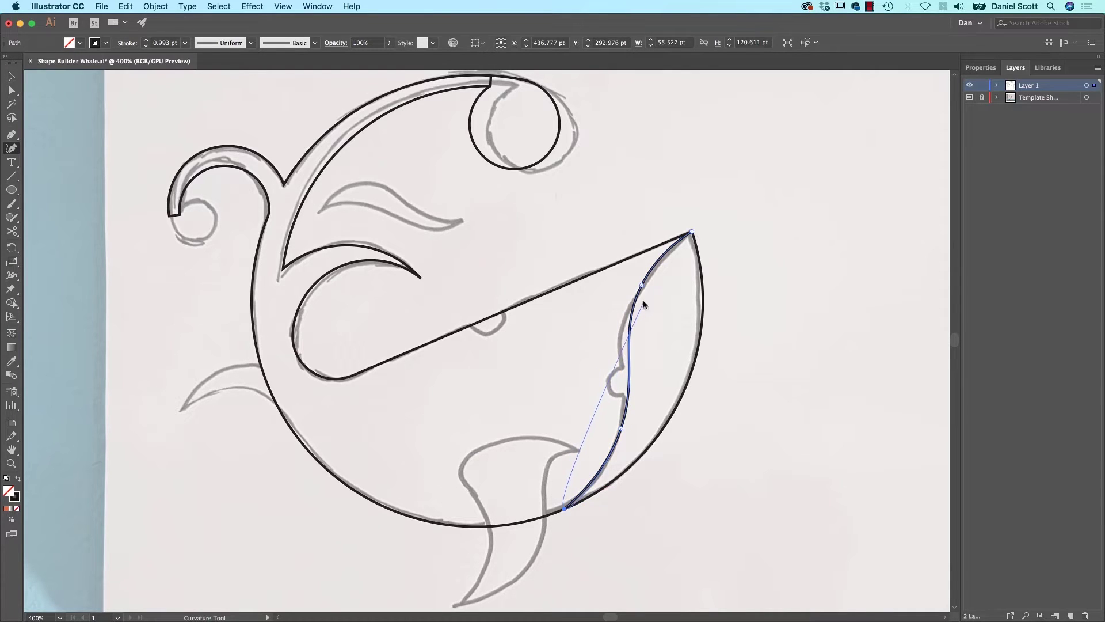
# - Move the belly curve's upper middle point down onto the sketched line and deselect the path
pyautogui.moveTo(638, 292); pyautogui.dragTo(629, 326)
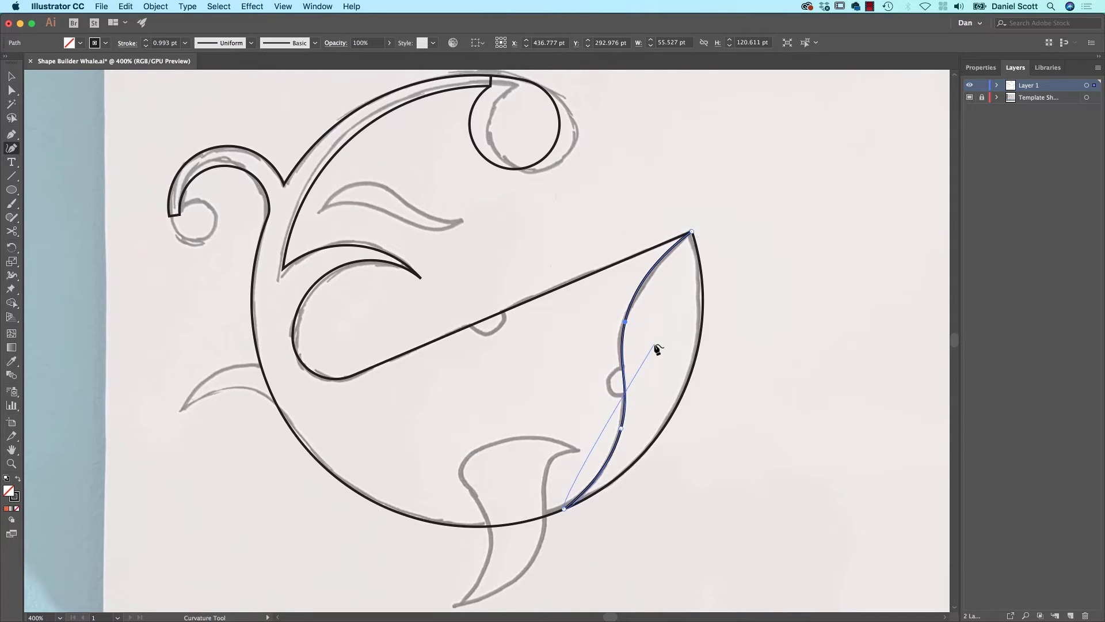
pyautogui.click(12, 77)
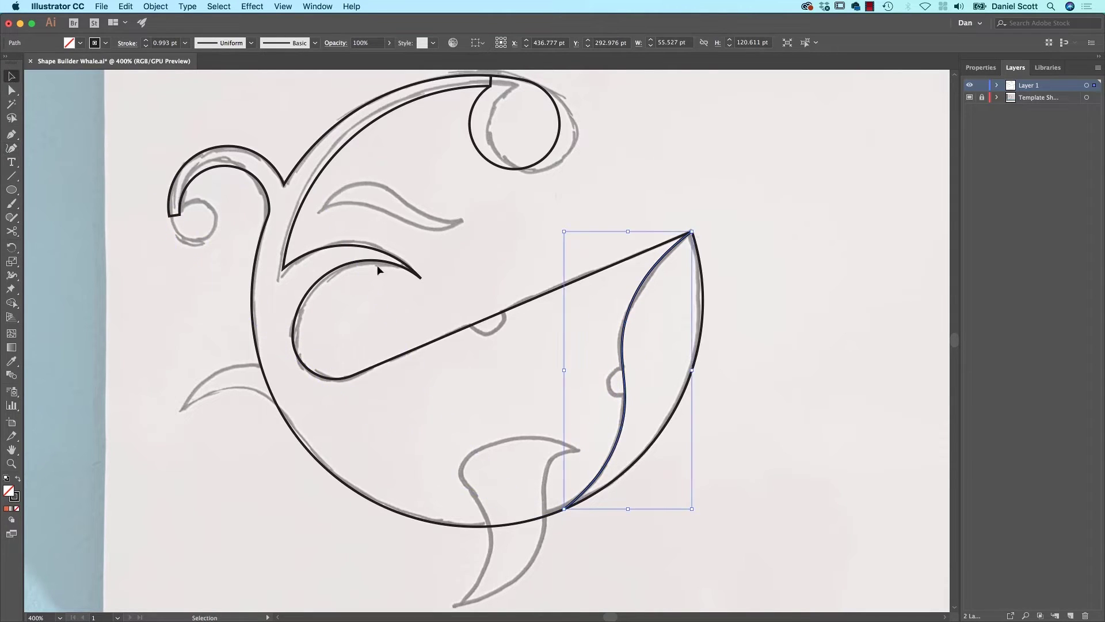
pyautogui.click(788, 360)
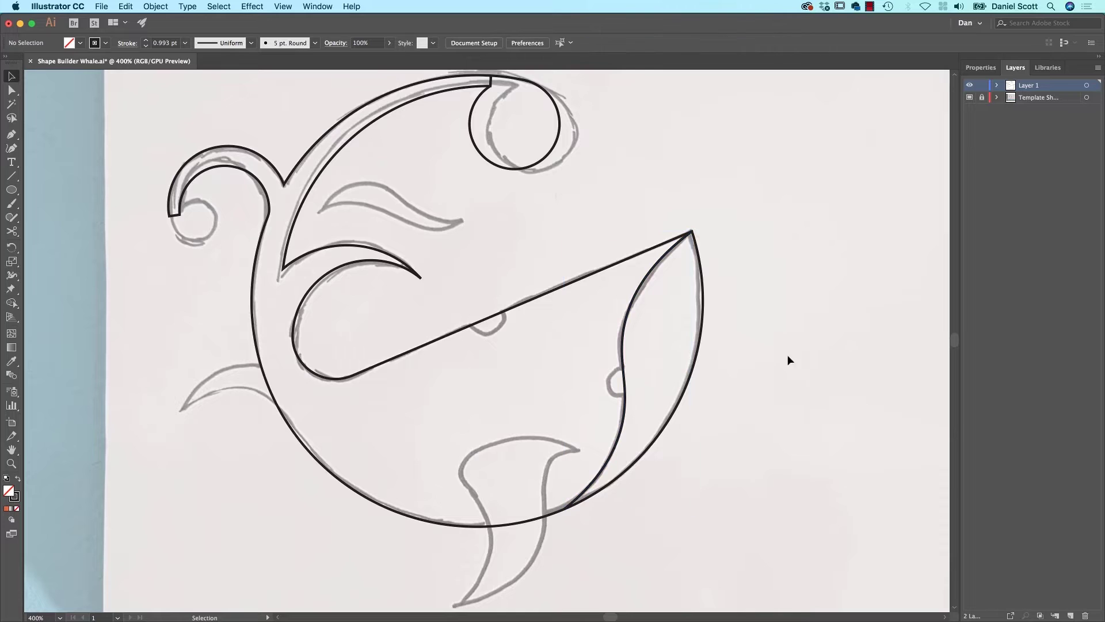
# - Unlock all locked objects and clear the selection
pyautogui.click(155, 6)
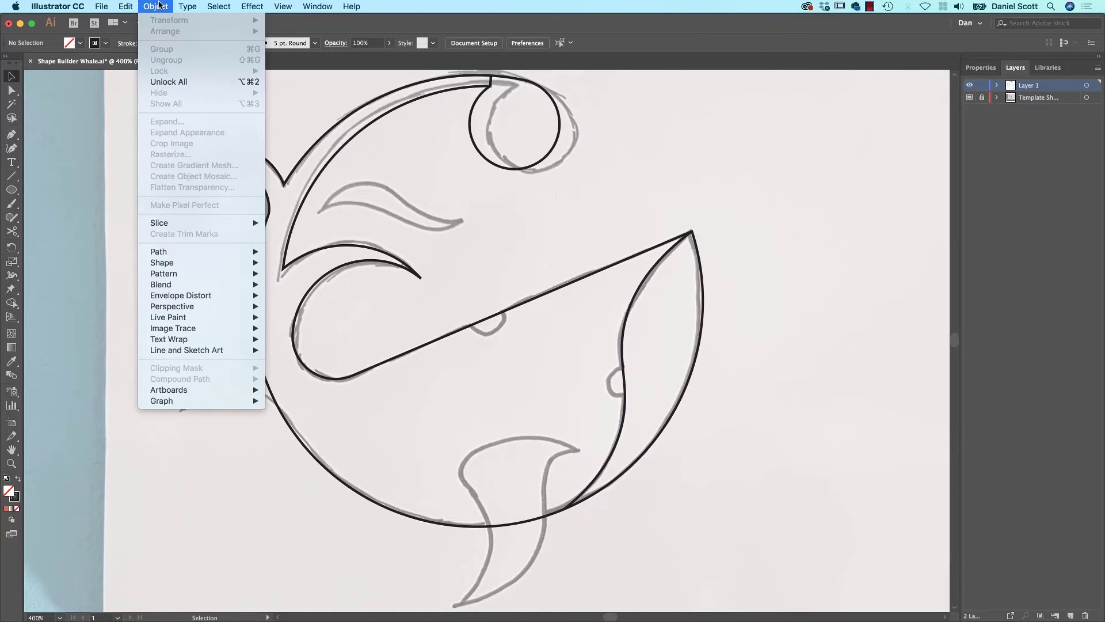
pyautogui.click(191, 84)
pyautogui.click(767, 298)
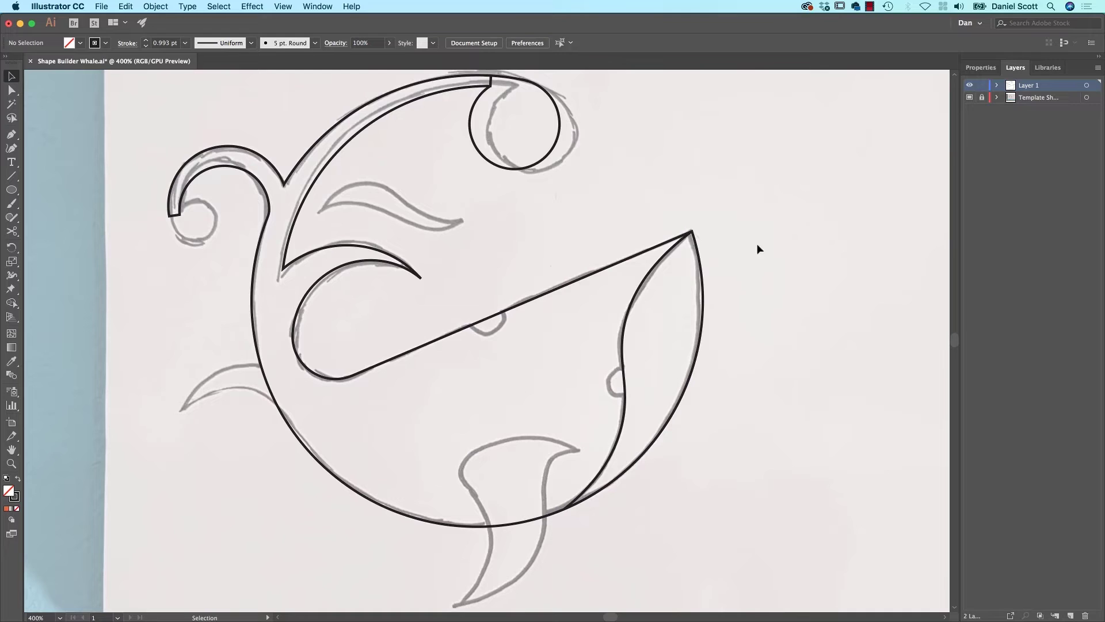
# - Select the body outline and the belly curve, and turn the region they enclose into its own shape with Shape Builder
pyautogui.moveTo(772, 191); pyautogui.dragTo(634, 336)
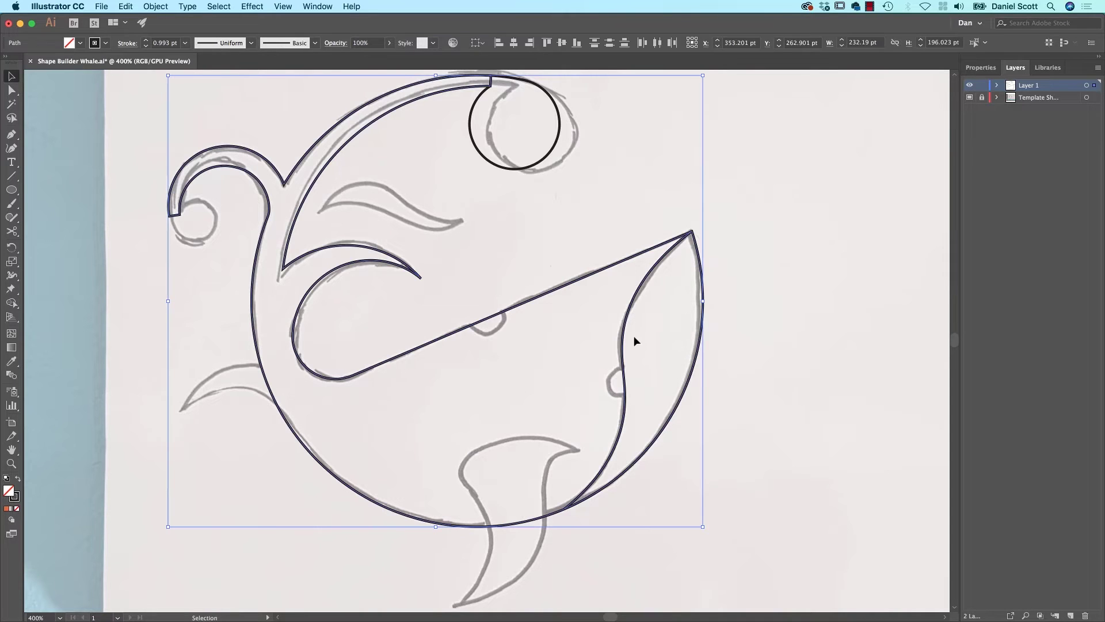
pyautogui.hotkey('shift', 'm')
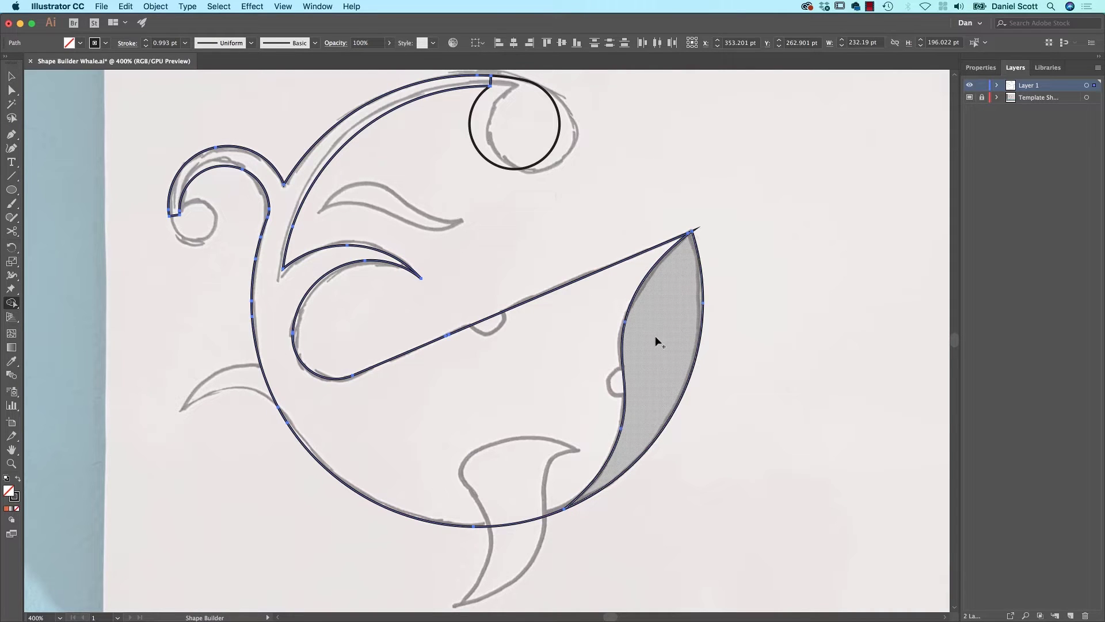
pyautogui.click(11, 76)
# - Test the separated belly shape by moving it away from the body, undo the move and deselect it
pyautogui.click(689, 348)
pyautogui.click(702, 353)
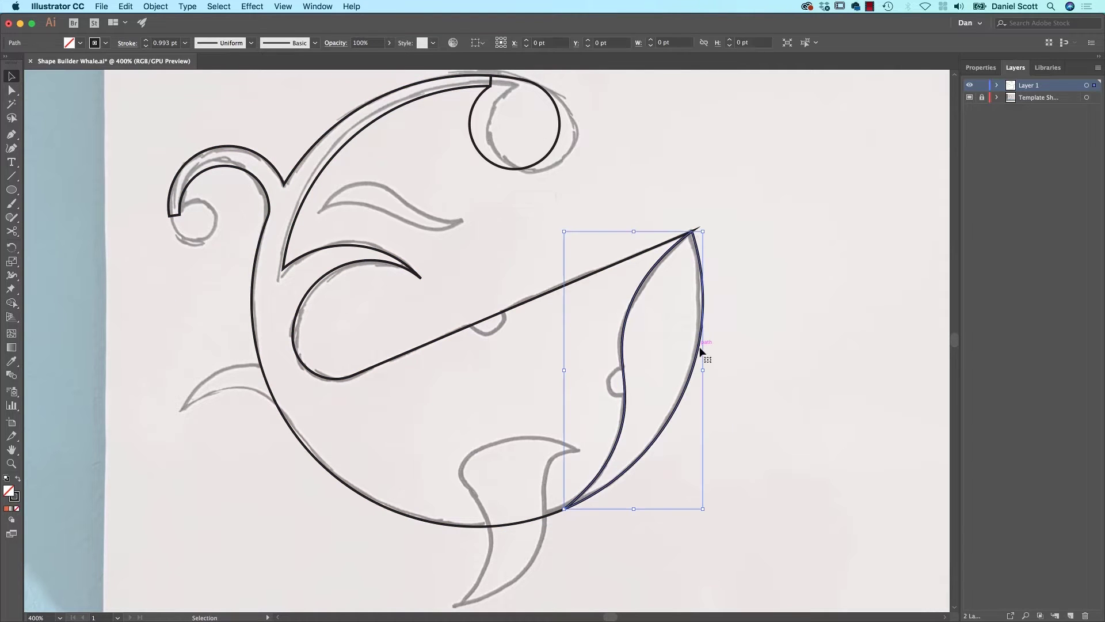
pyautogui.moveTo(695, 357); pyautogui.dragTo(759, 374)
pyautogui.press('super+z')
pyautogui.click(712, 270)
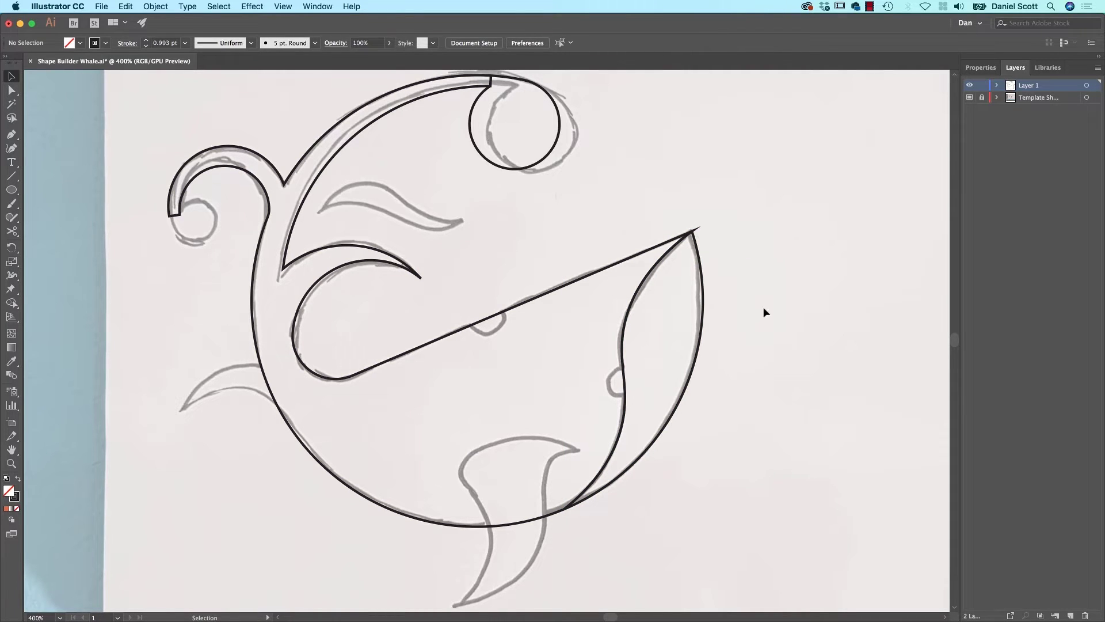
# - Select the whale's body outline and set the corners of its stroke to Bevel Join
pyautogui.click(633, 301)
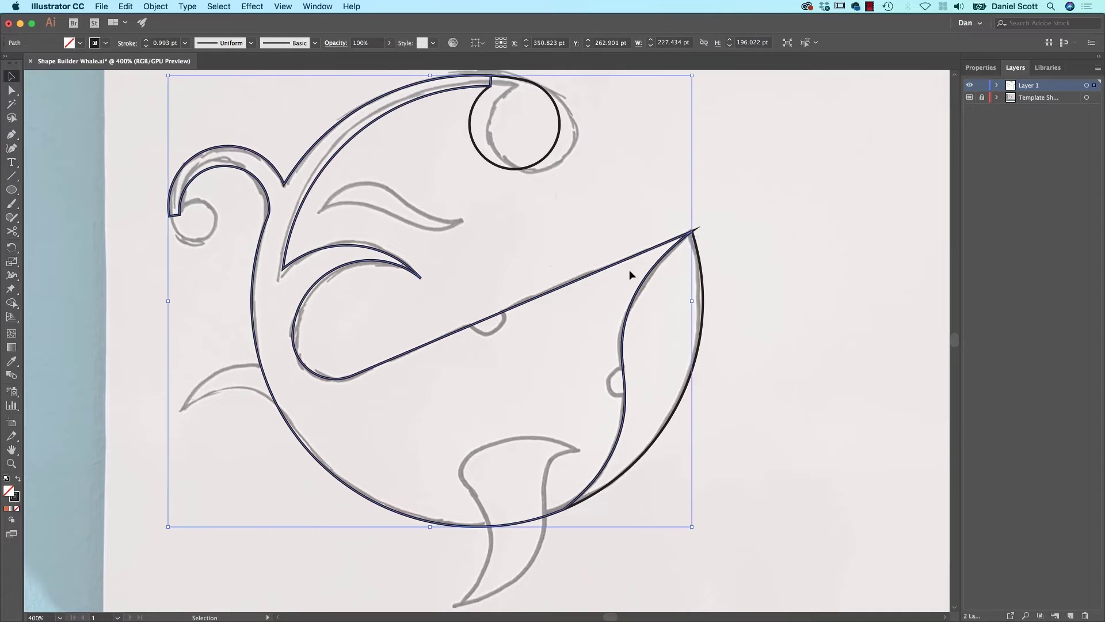
pyautogui.moveTo(621, 259); pyautogui.dragTo(522, 248)
pyautogui.press('super+z')
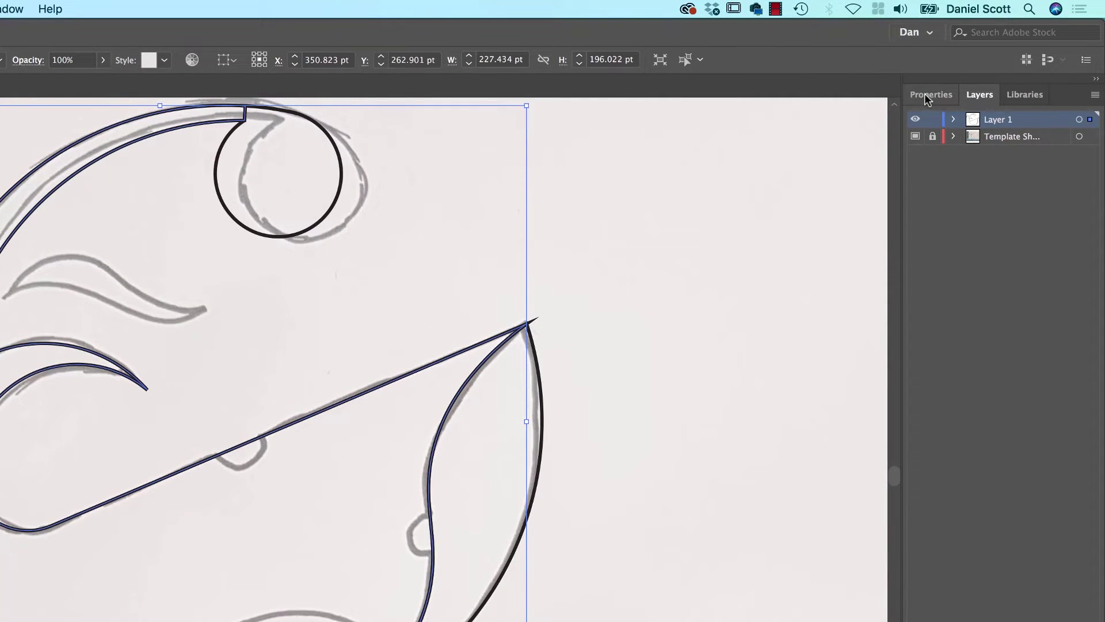
pyautogui.click(926, 93)
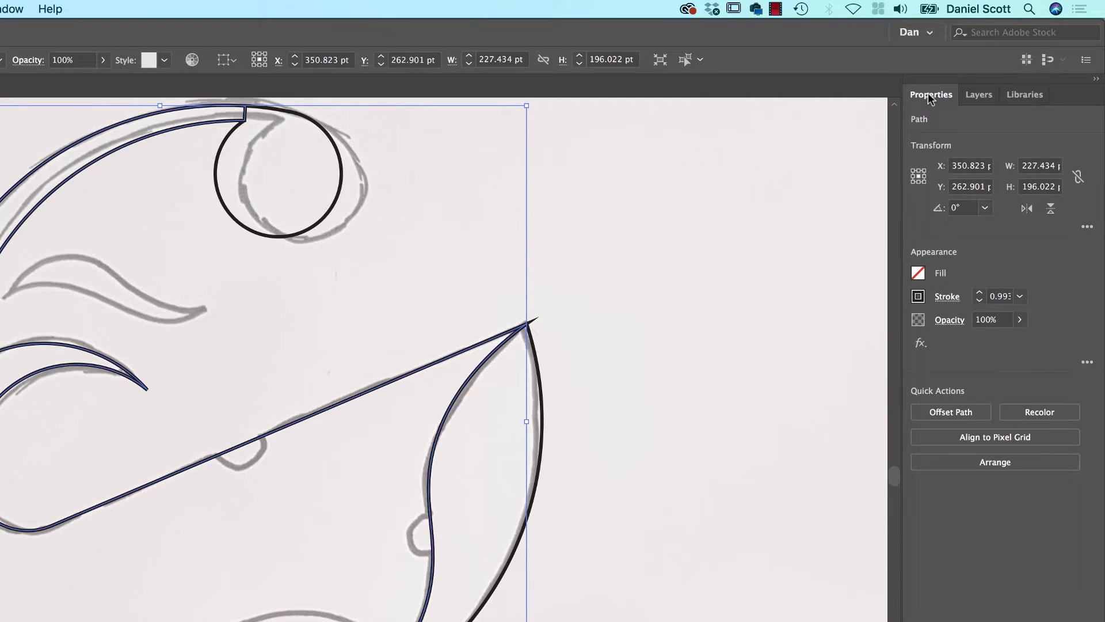
pyautogui.click(950, 296)
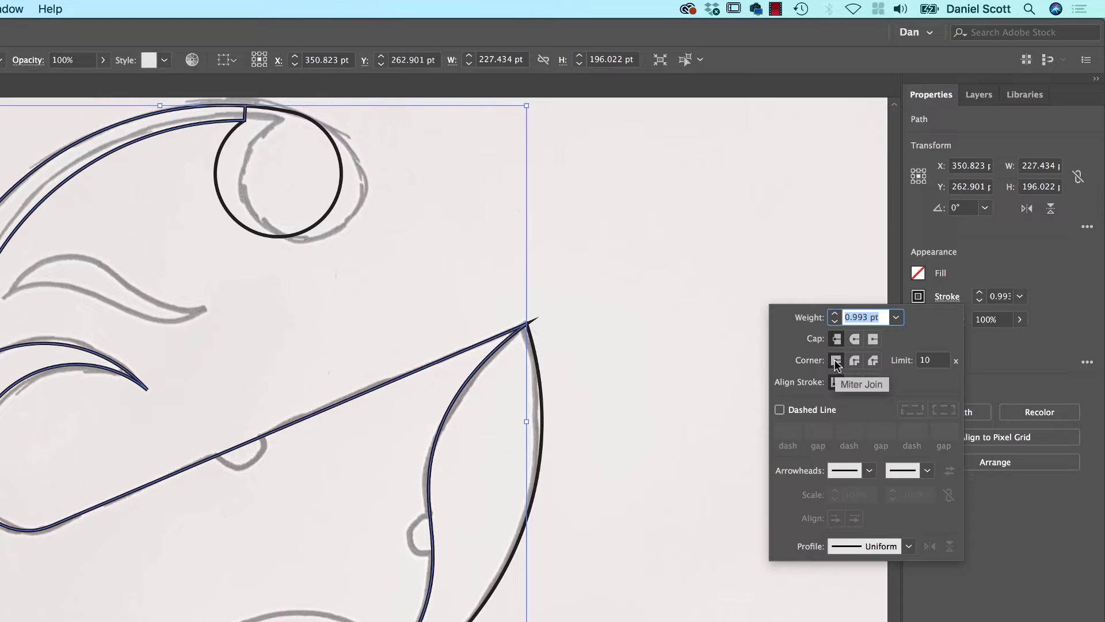
pyautogui.click(855, 362)
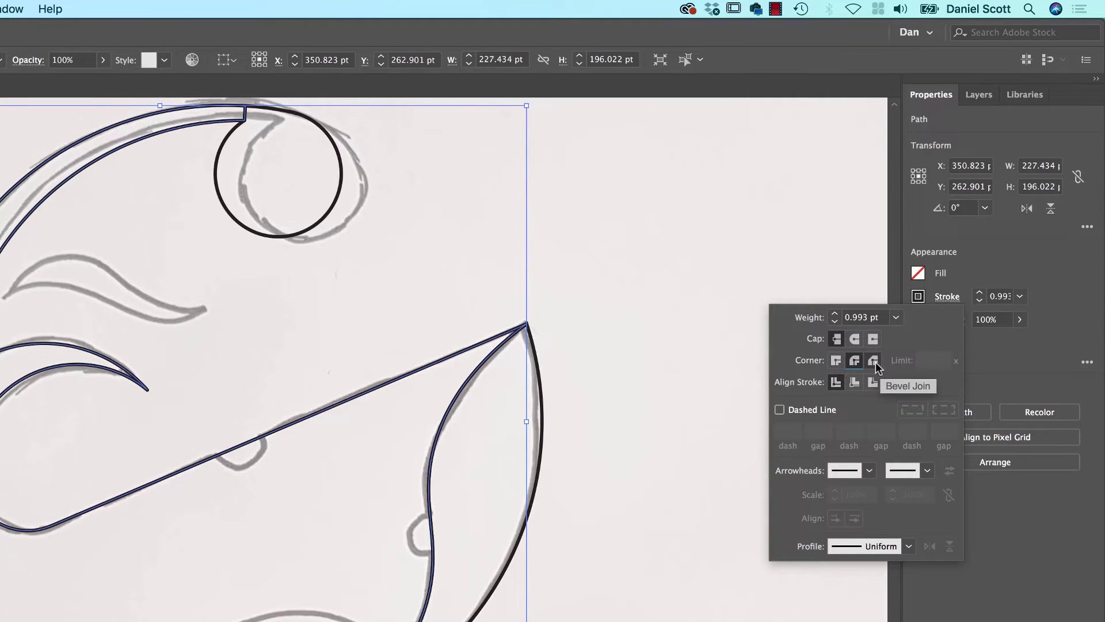
pyautogui.click(874, 361)
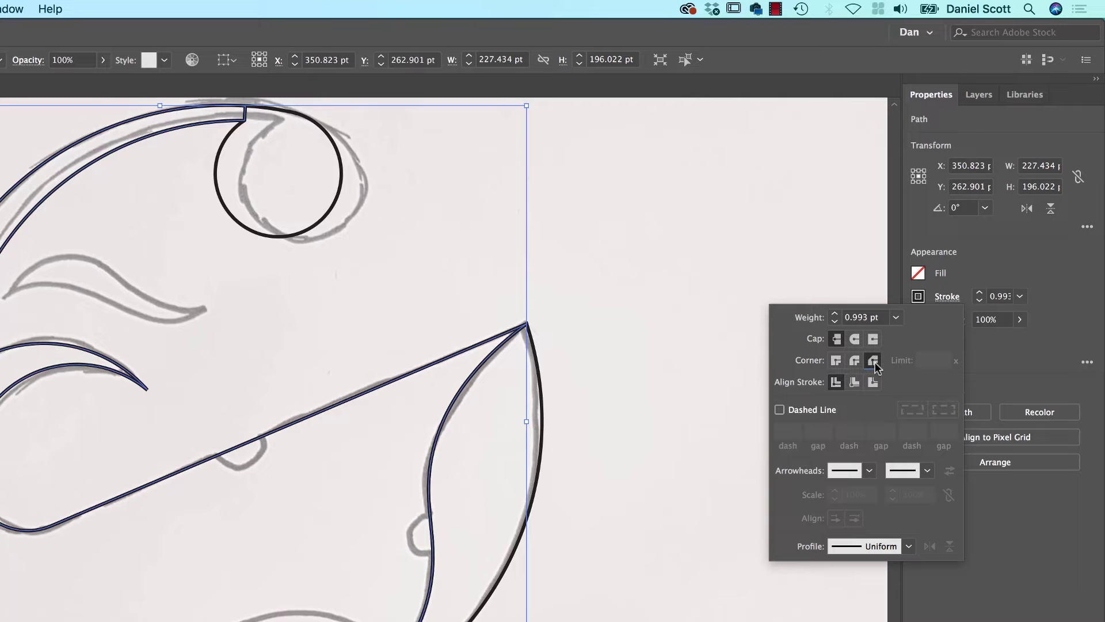
# - Inspect the pointed tip where the body and belly meet in outline view, return to preview and deselect the body
pyautogui.press('super+=')
pyautogui.press('super+=')
pyautogui.moveTo(875, 362); pyautogui.dragTo(574, 584)
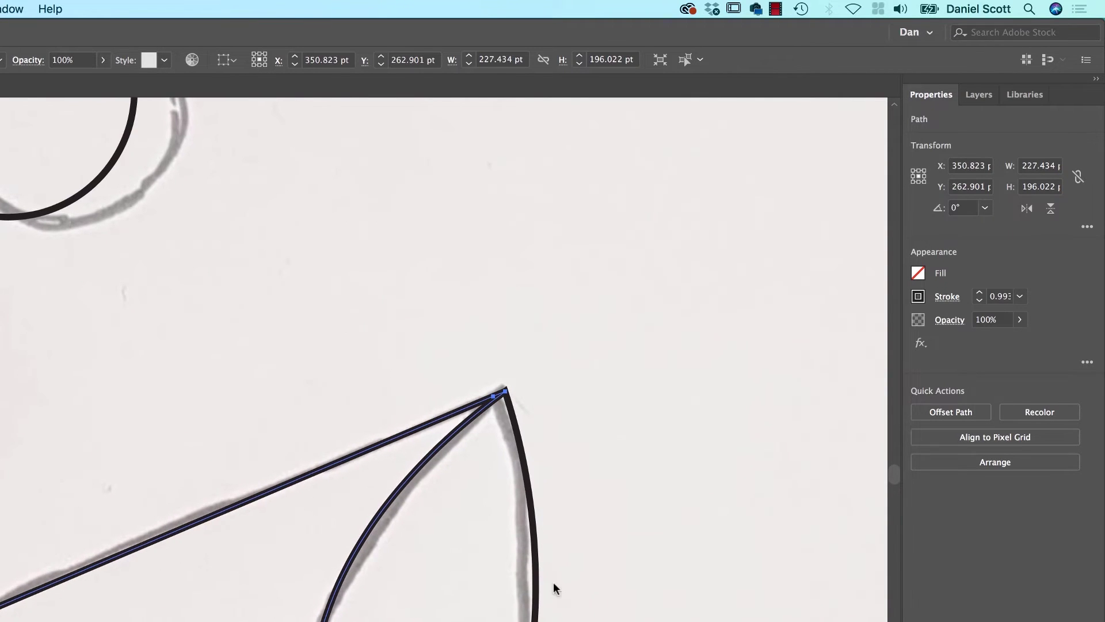
pyautogui.press('super+y')
pyautogui.click(641, 496)
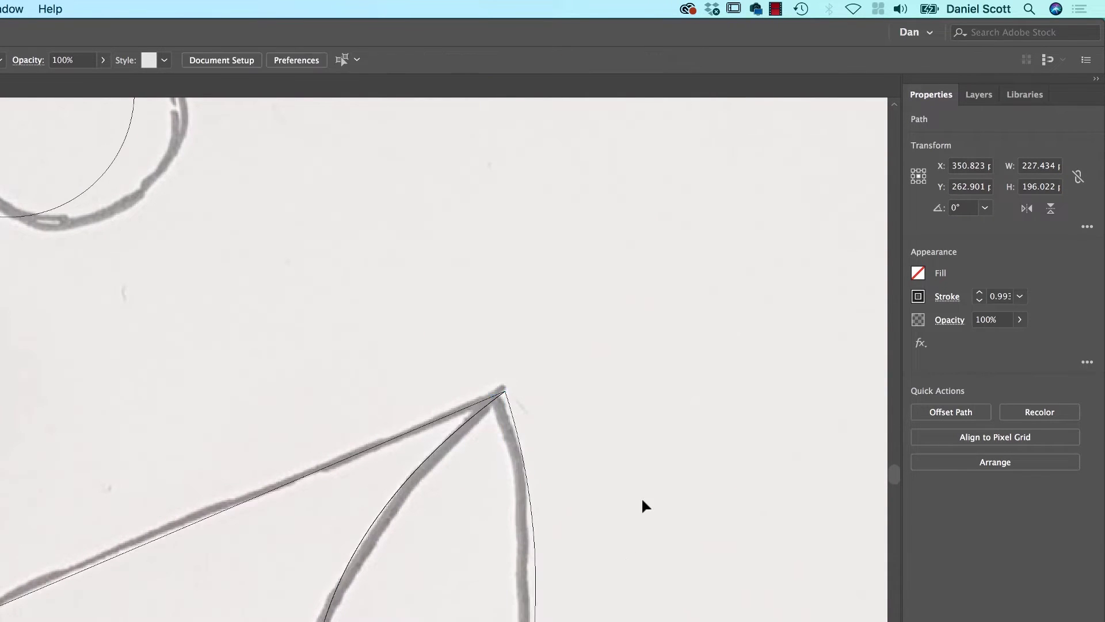
pyautogui.click(446, 416)
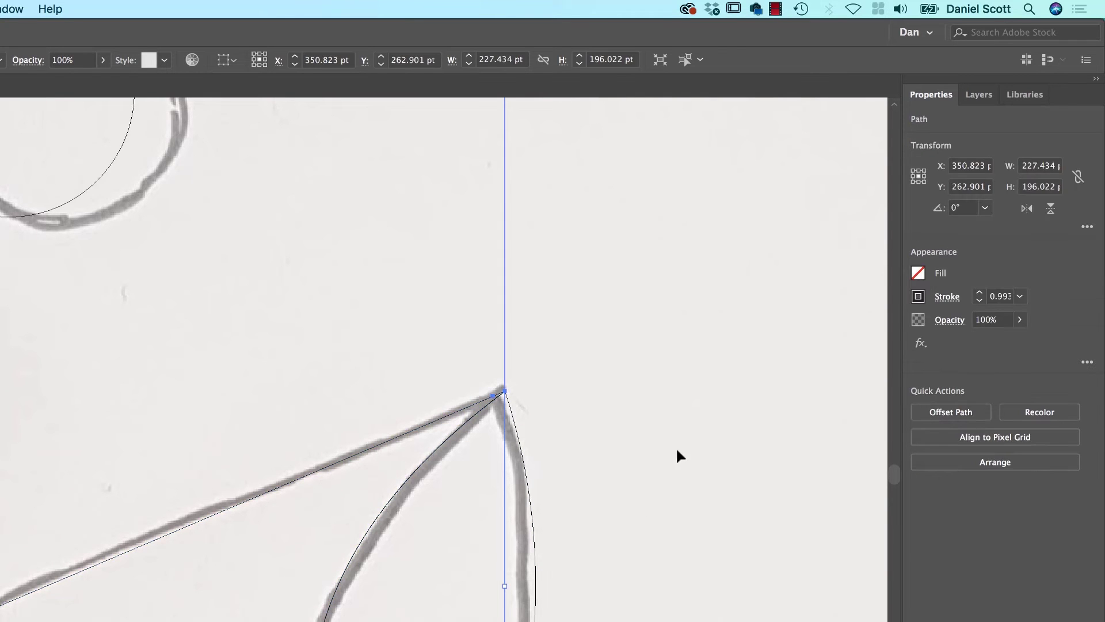
pyautogui.press('super+y')
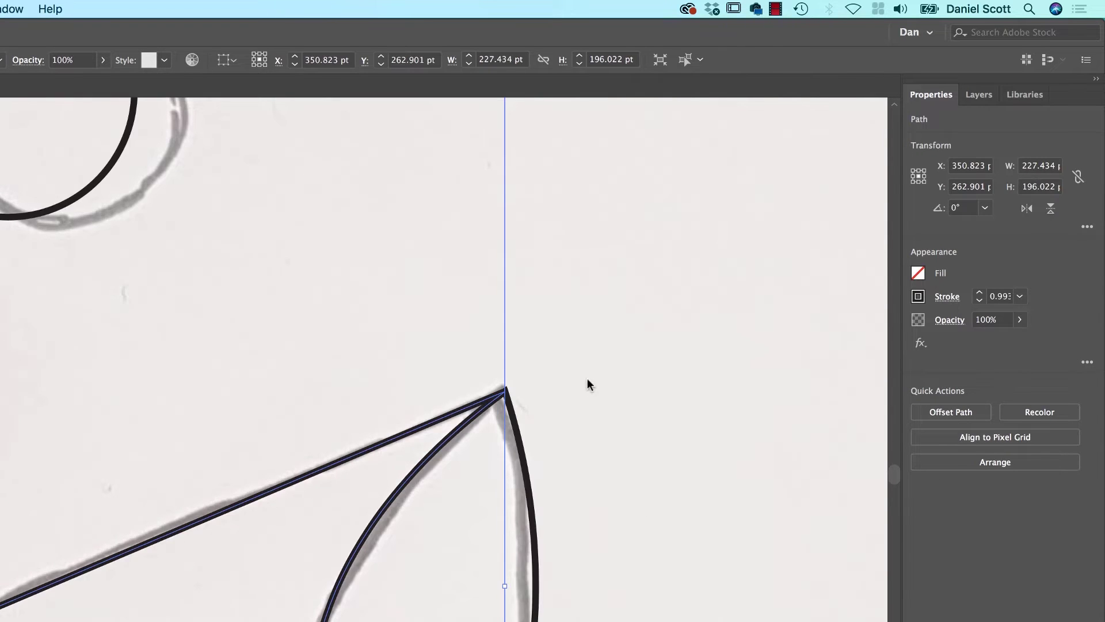
pyautogui.press('super+minus')
pyautogui.press('super+minus')
pyautogui.click(486, 358)
pyautogui.moveTo(486, 358); pyautogui.dragTo(632, 383)
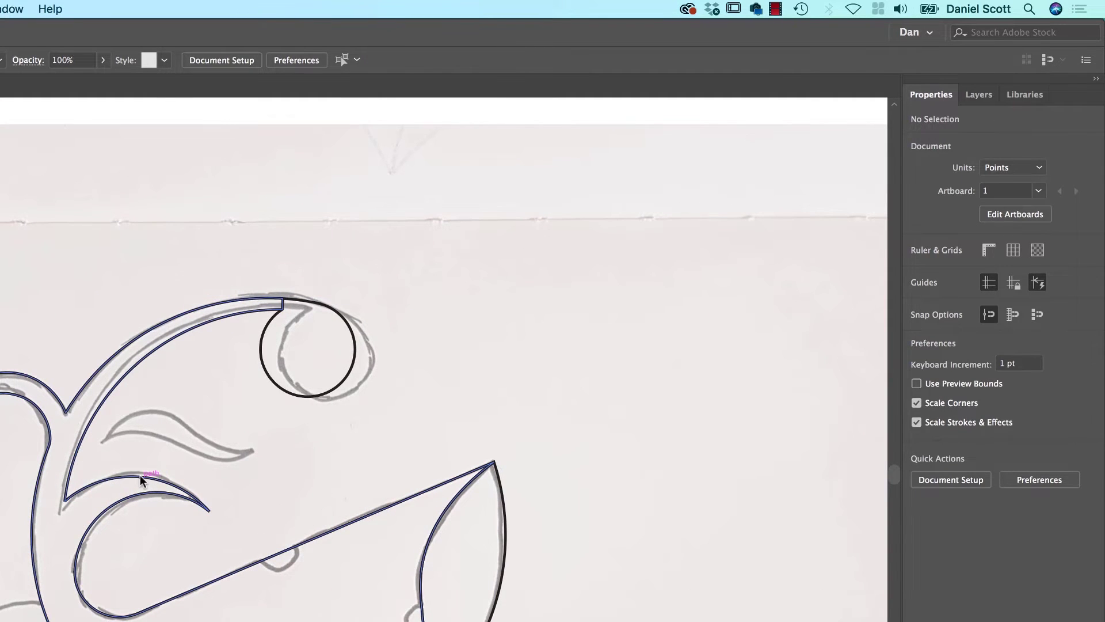
# - Trace the sketched lower fin as a closed path about 53 pt wide and 73 pt high with the Curvature tool
pyautogui.moveTo(175, 531); pyautogui.dragTo(225, 369)
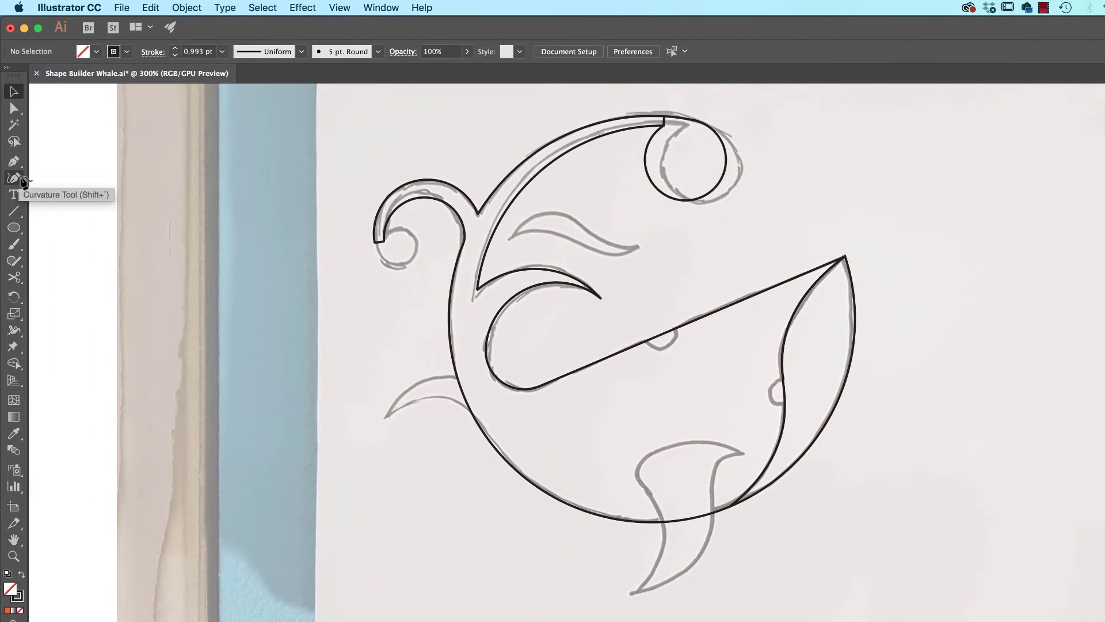
pyautogui.click(13, 178)
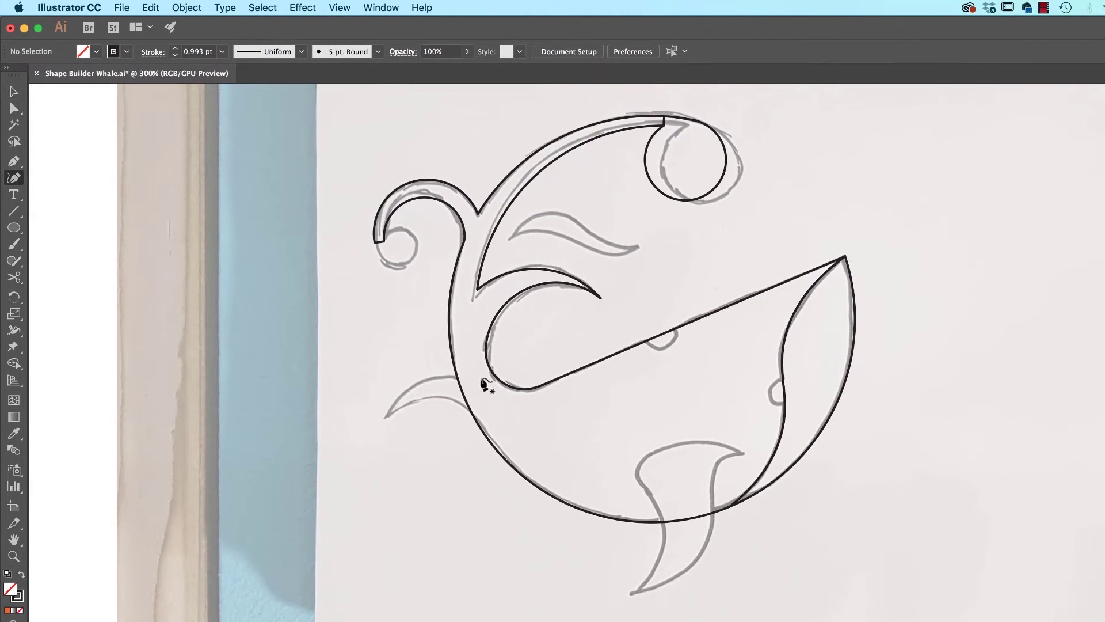
pyautogui.click(741, 453)
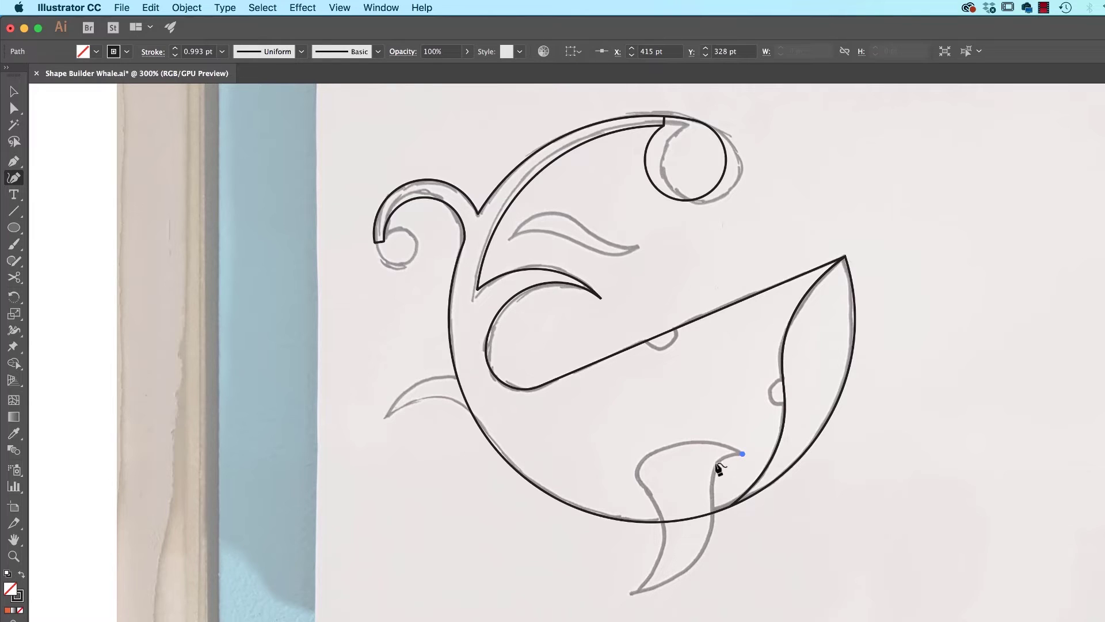
pyautogui.click(716, 461)
pyautogui.click(709, 537)
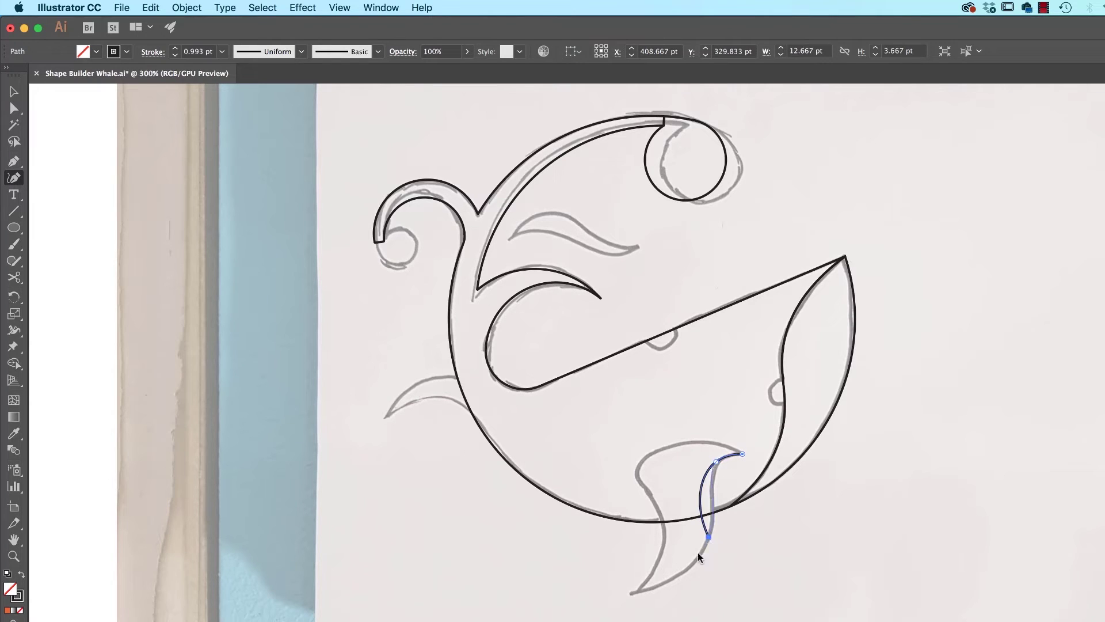
pyautogui.click(632, 592)
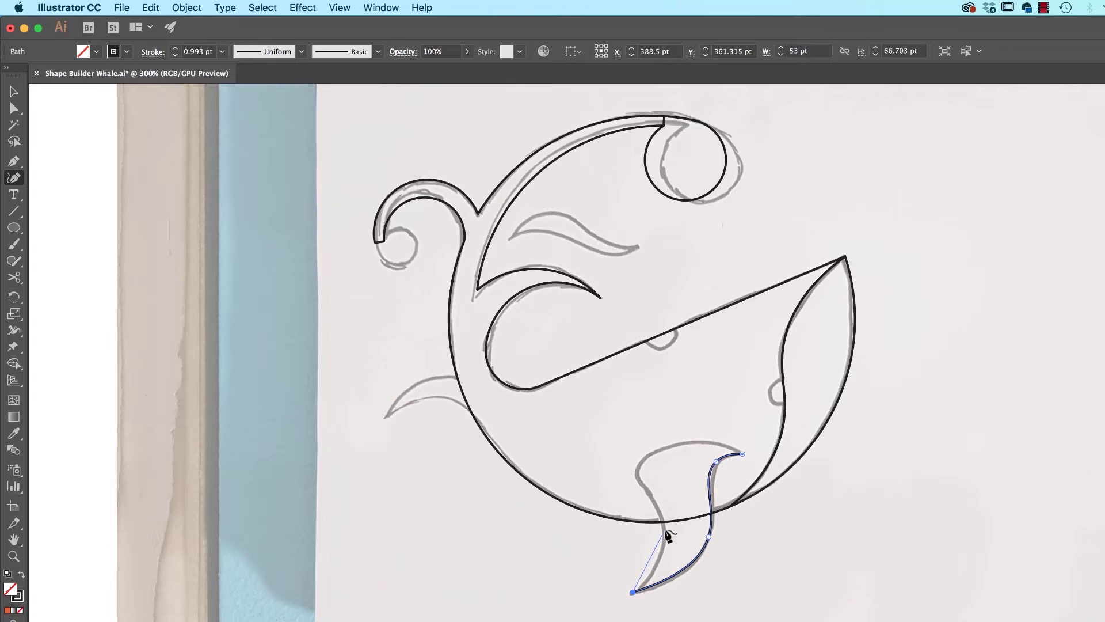
pyautogui.click(665, 528)
pyautogui.click(635, 472)
pyautogui.click(682, 442)
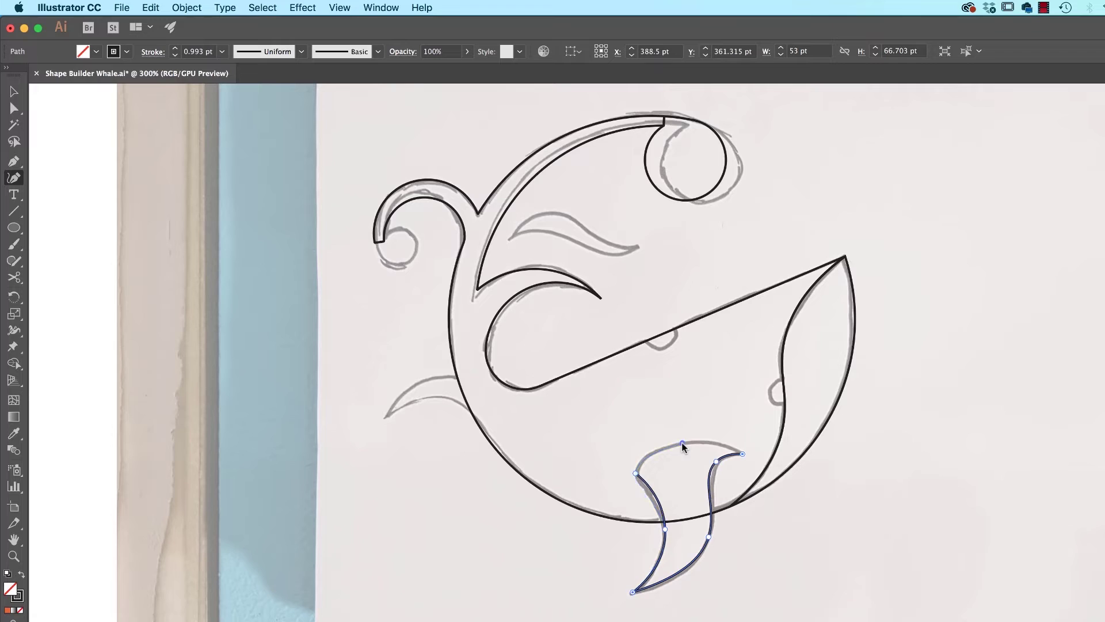
pyautogui.click(742, 454)
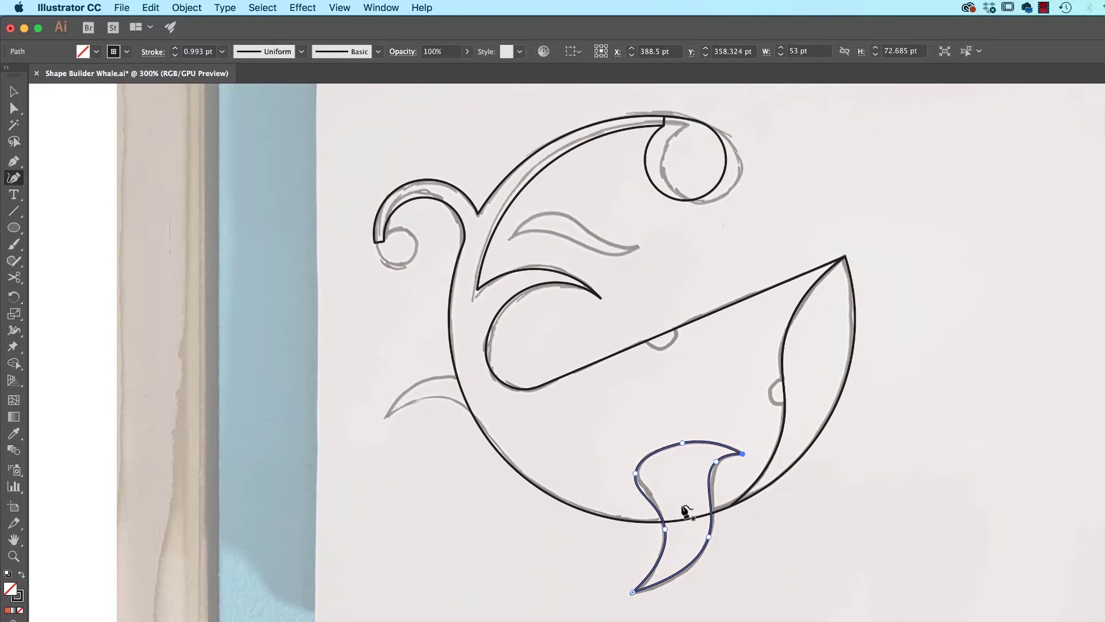
# - Deselect the fin, hide the sketch template to review the traced outlines alone, and show the template again
pyautogui.press('v')
pyautogui.click(759, 559)
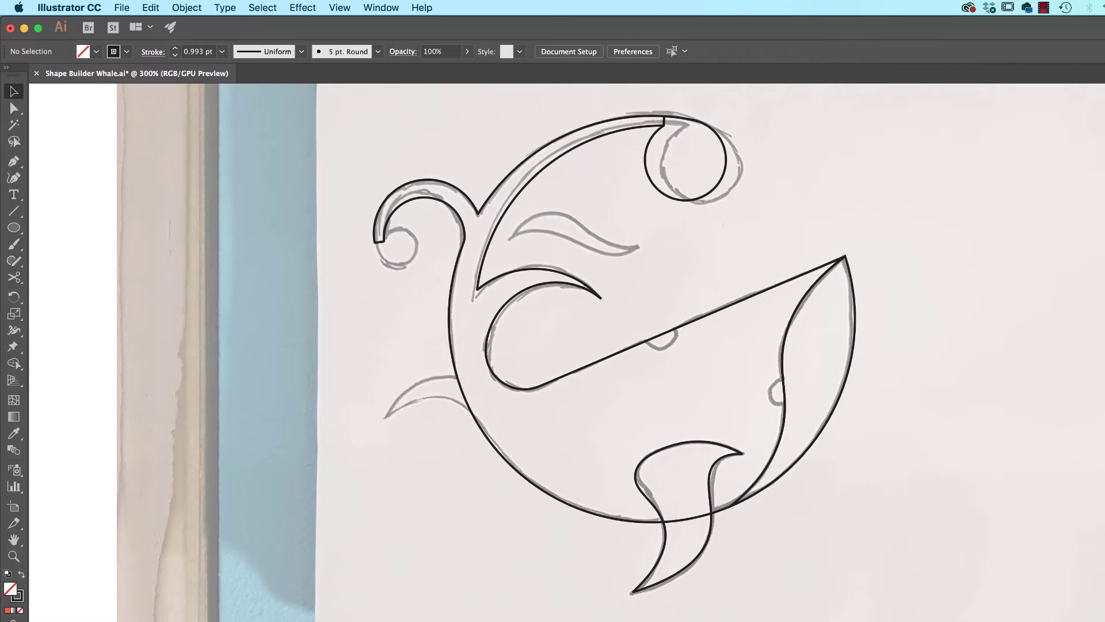
pyautogui.press('super+shift+w')
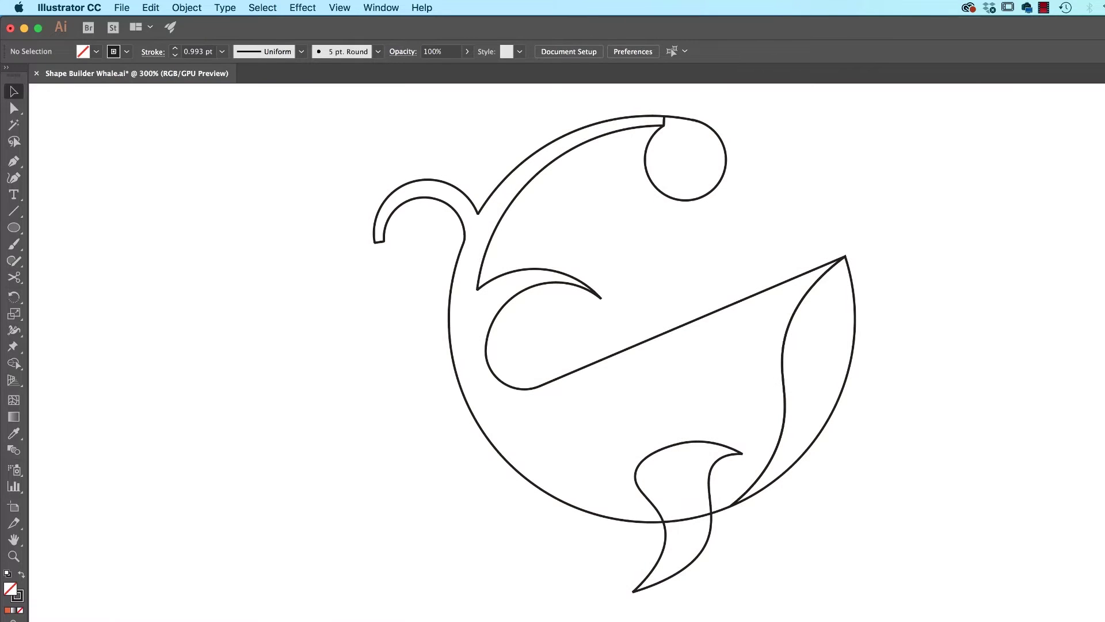
pyautogui.press('super+shift+w')
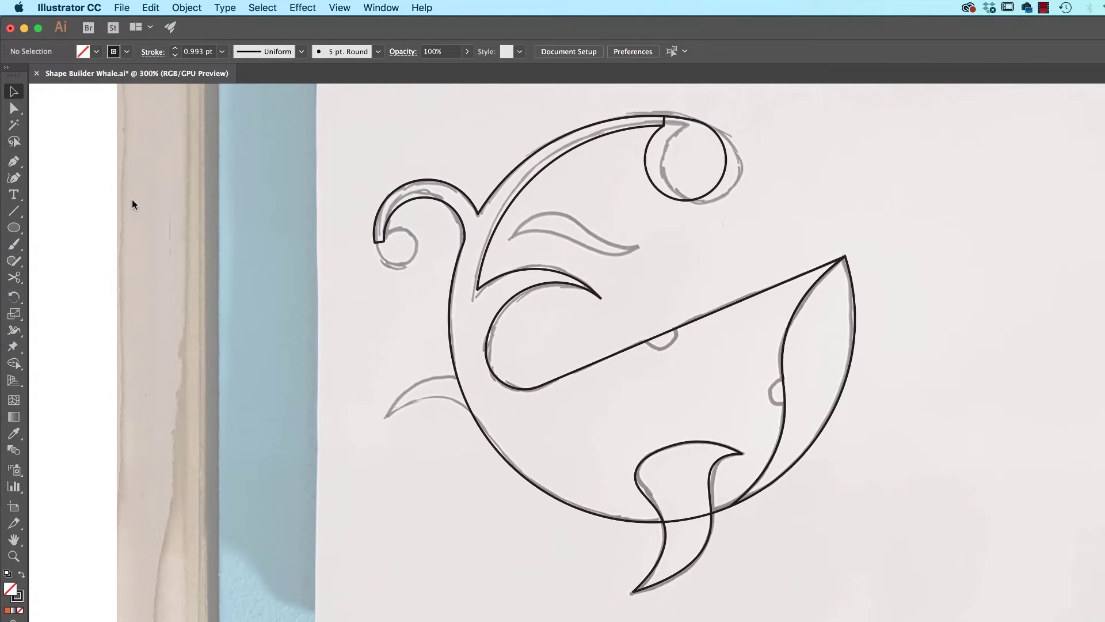
# - Place a circle about 13.7 pt wide over the sketched bump on the belly curve and copy it onto the bump along the diagonal edge
pyautogui.click(14, 227)
pyautogui.click(70, 262)
pyautogui.moveTo(768, 373); pyautogui.dragTo(792, 405)
pyautogui.press('v')
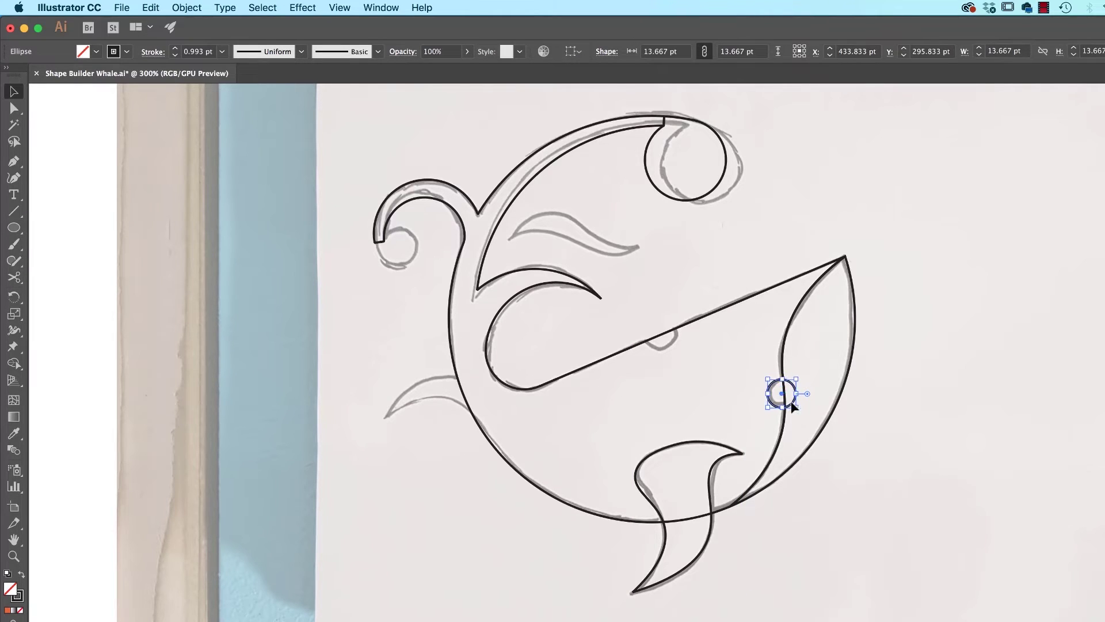
pyautogui.moveTo(792, 405); pyautogui.dragTo(667, 353)
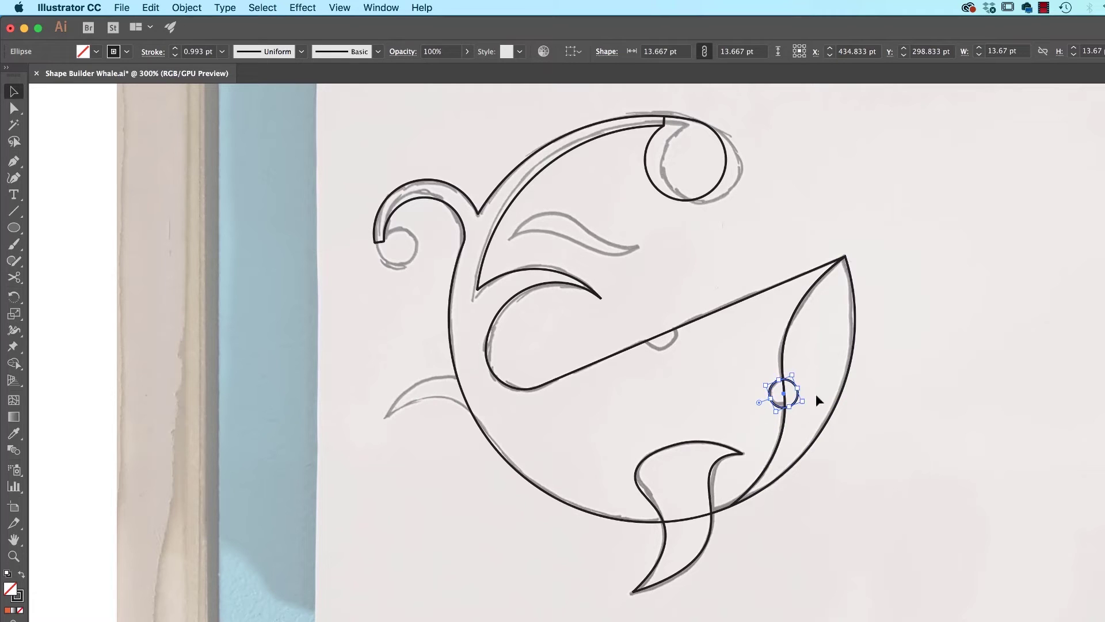
pyautogui.click(886, 387)
pyautogui.moveTo(796, 401); pyautogui.dragTo(676, 343)
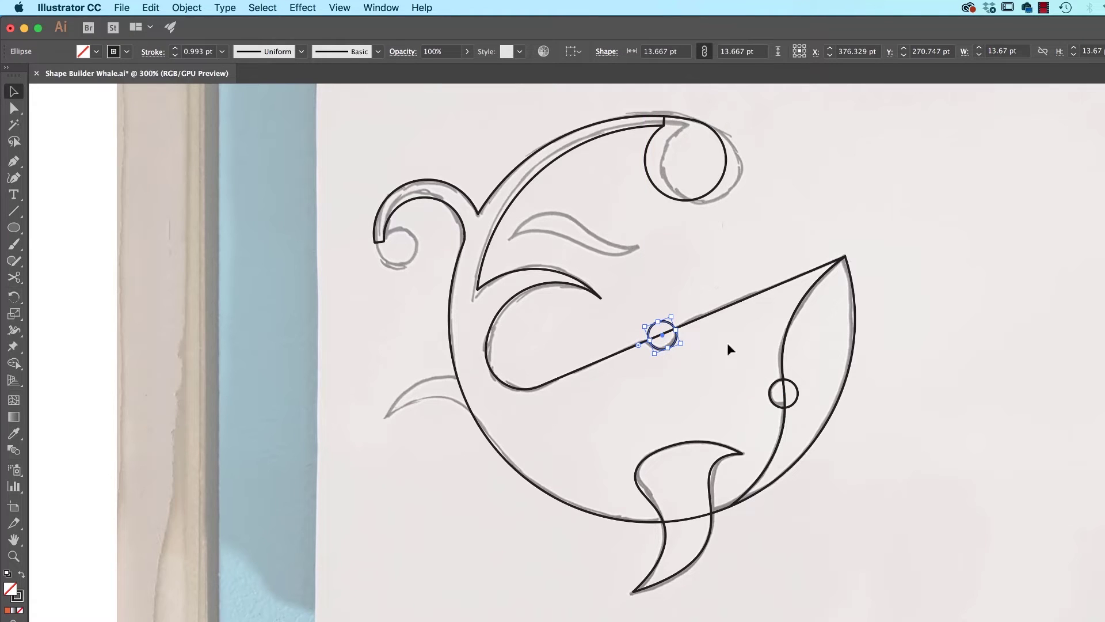
# - With Shape Builder, merge the belly-curve circle into the belly shape and cut the diagonal-edge circle out of the body
pyautogui.moveTo(844, 436); pyautogui.dragTo(844, 437)
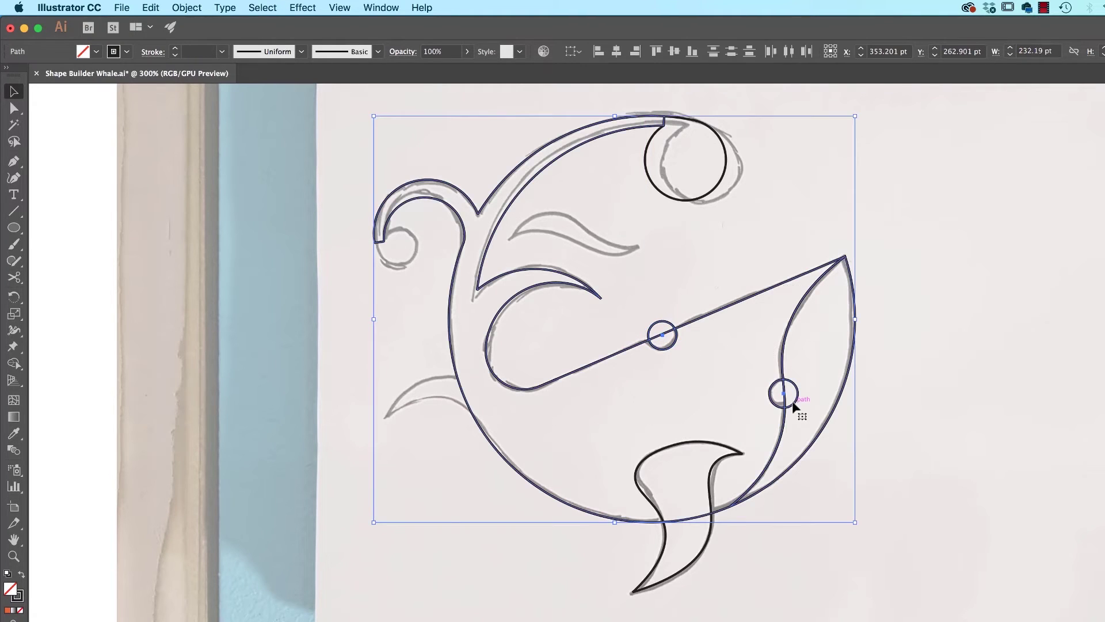
pyautogui.hotkey('shift', 'm')
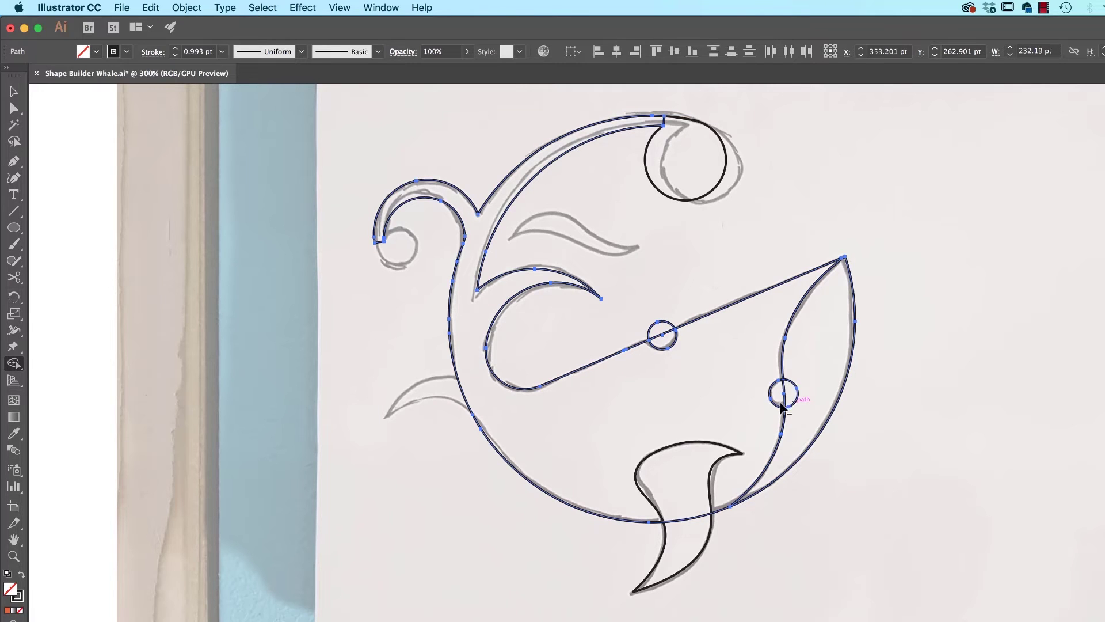
pyautogui.moveTo(803, 392); pyautogui.dragTo(775, 394)
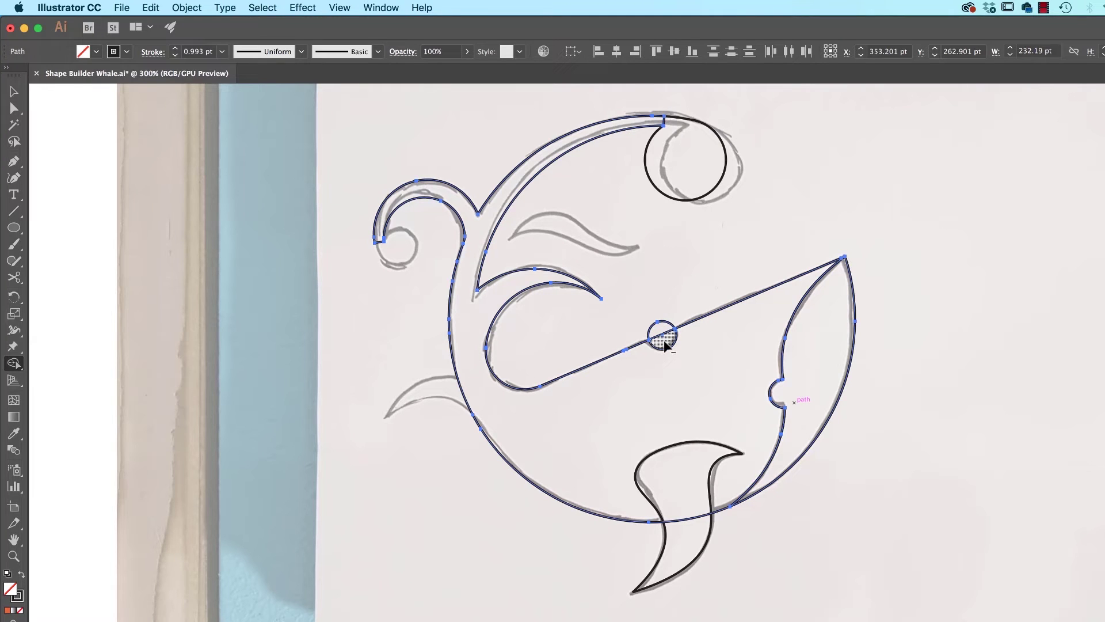
pyautogui.moveTo(665, 344); pyautogui.dragTo(665, 309)
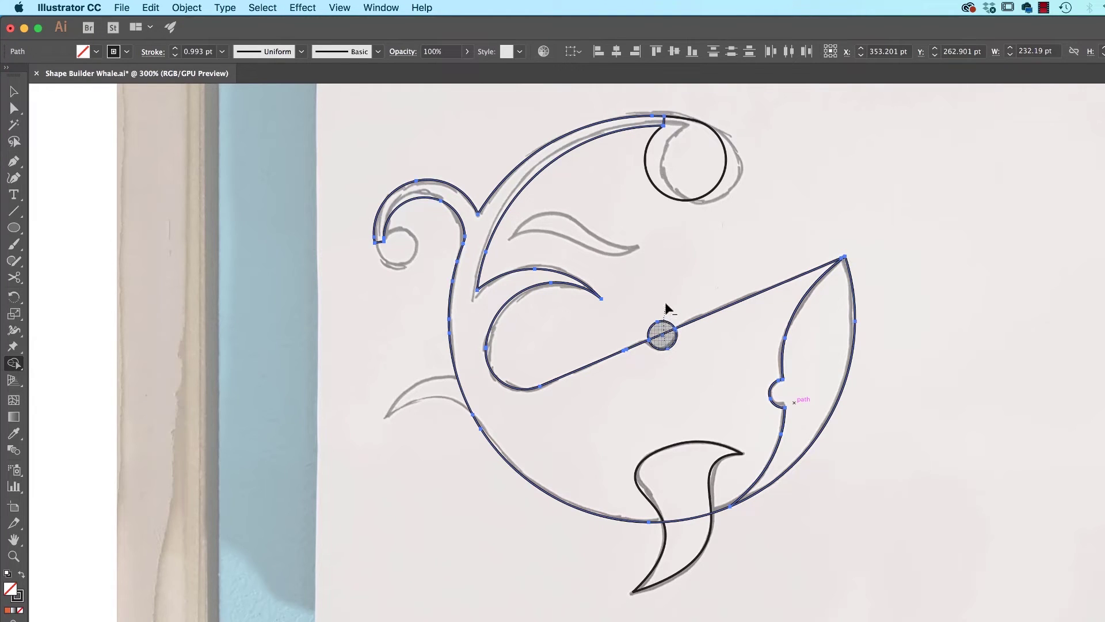
pyautogui.press('v')
pyautogui.click(871, 521)
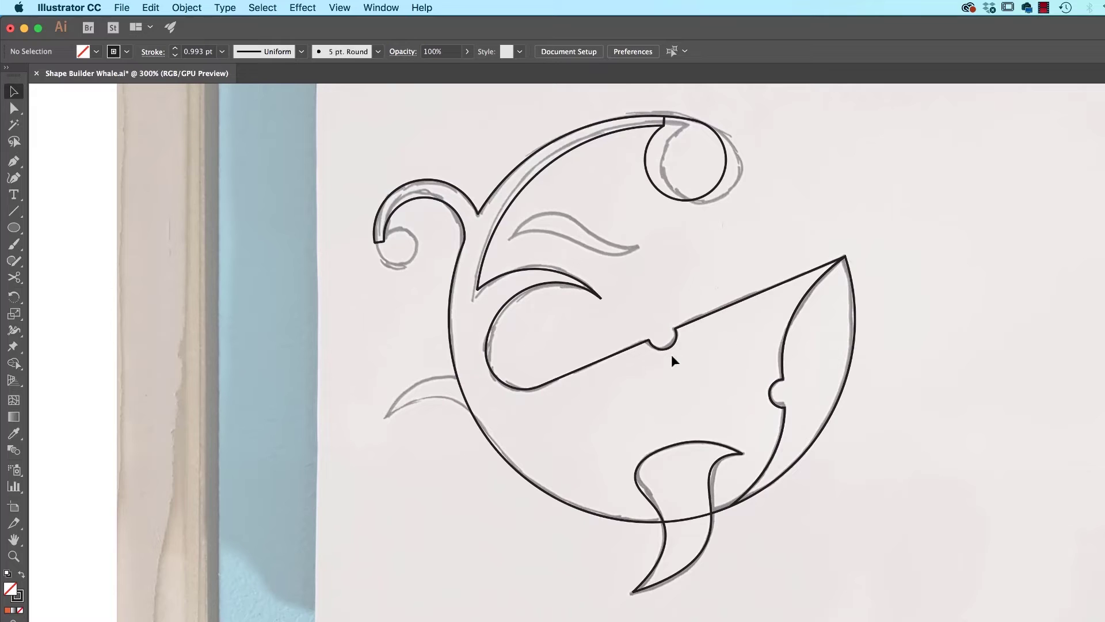
# - With Shape Builder, remove the line dividing the large curl circle from the upper tail to unite the circle with the body
pyautogui.click(671, 121)
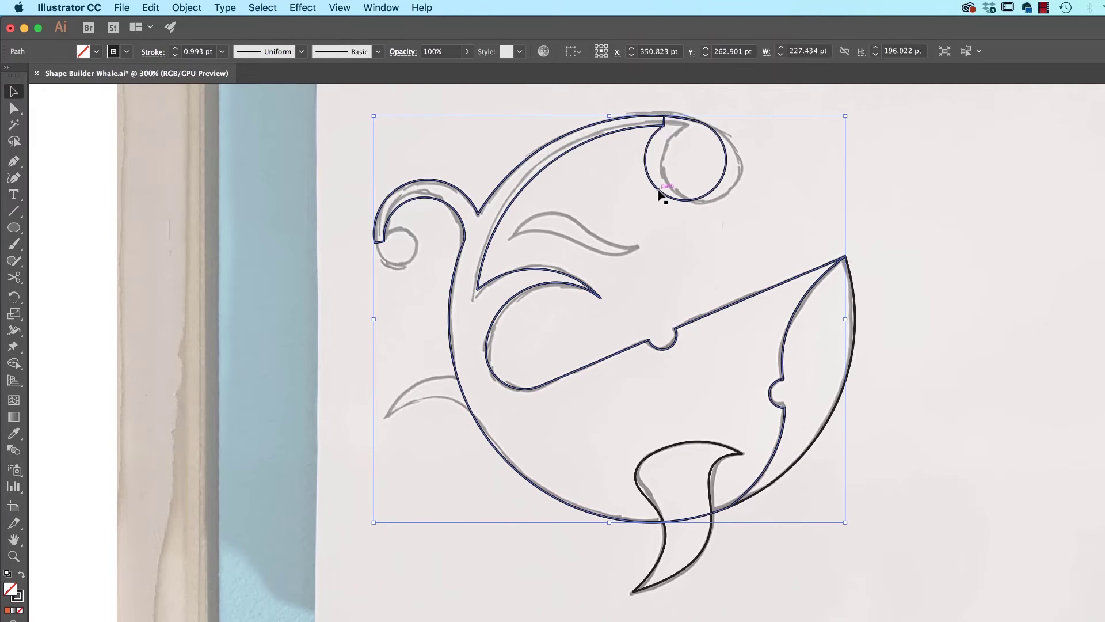
pyautogui.click(656, 190)
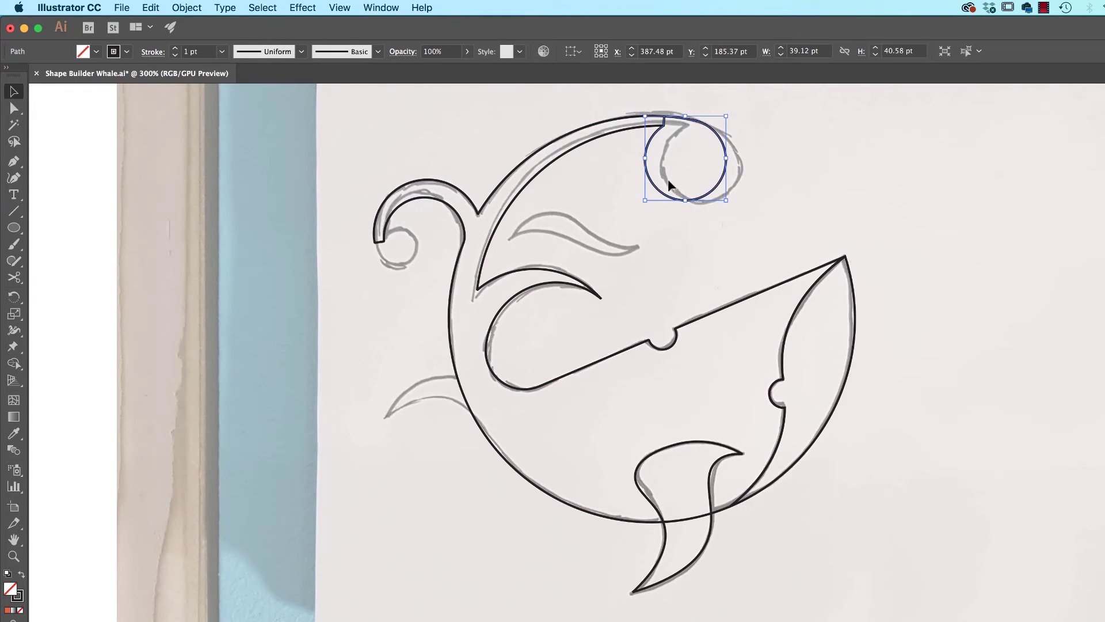
pyautogui.click(757, 164)
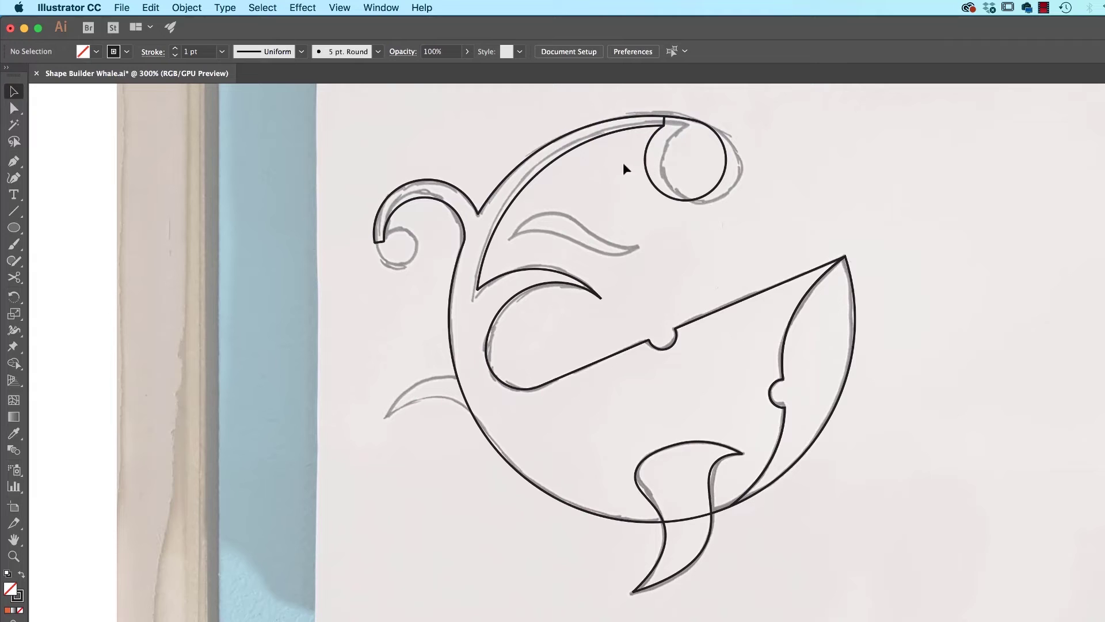
pyautogui.press('super+equal')
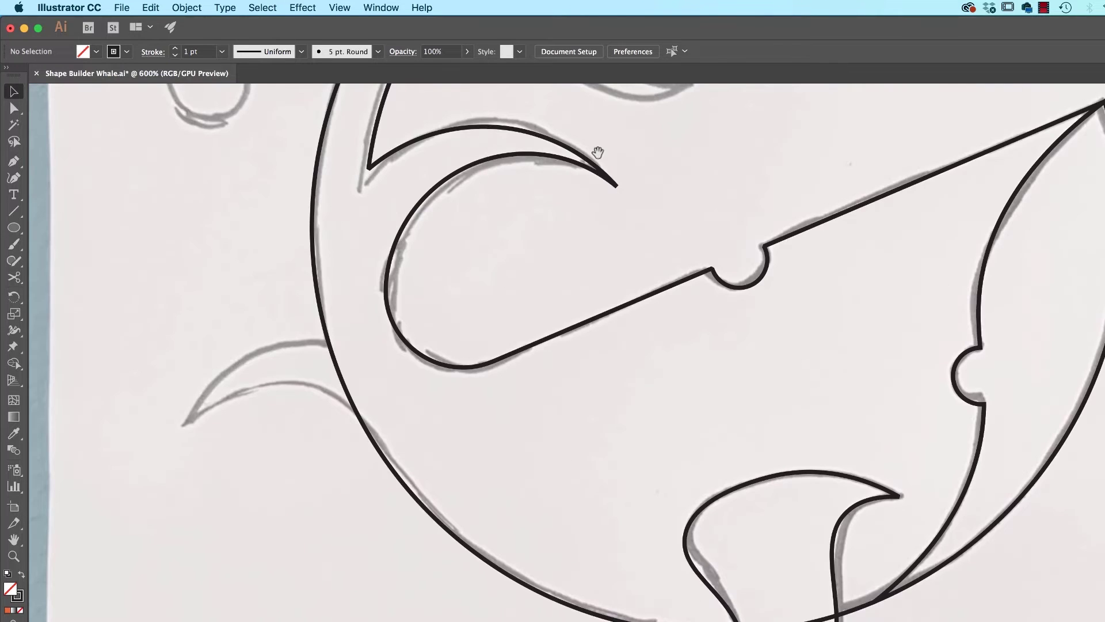
pyautogui.moveTo(600, 160); pyautogui.dragTo(641, 530)
pyautogui.scroll(5, 641, 530)
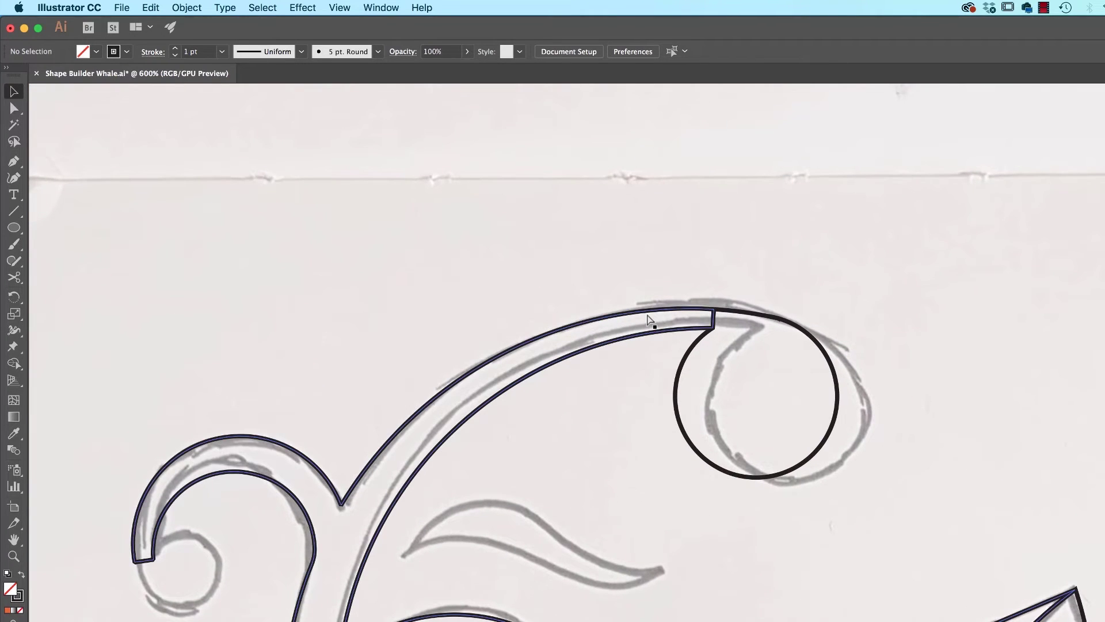
pyautogui.press('super+equal')
pyautogui.click(806, 291)
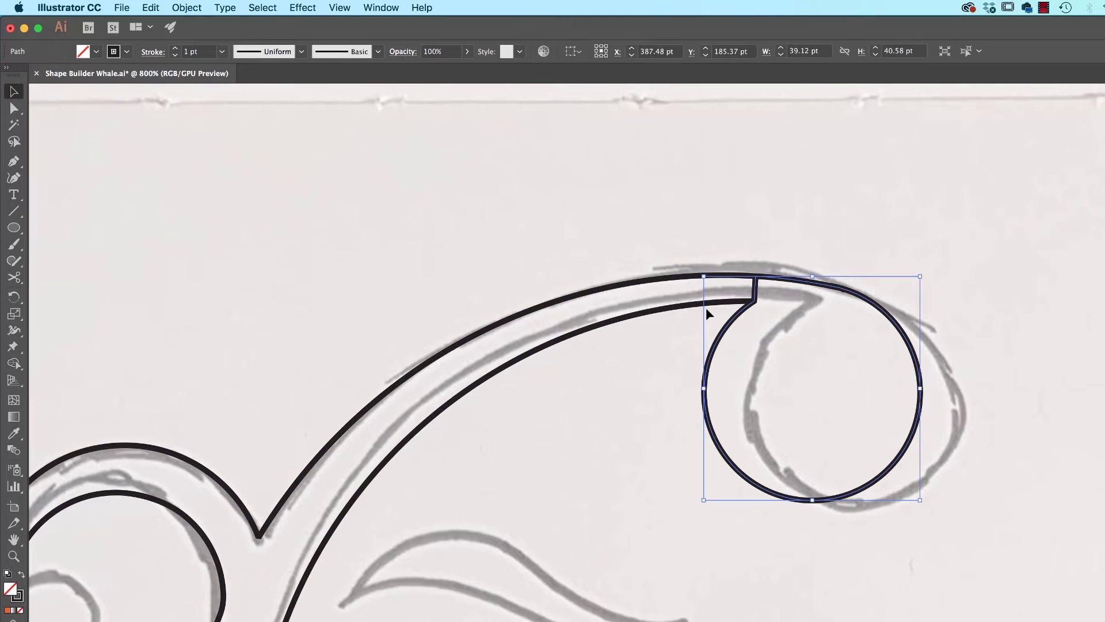
pyautogui.keyDown('shift'); pyautogui.click(685, 307); pyautogui.keyUp('shift')
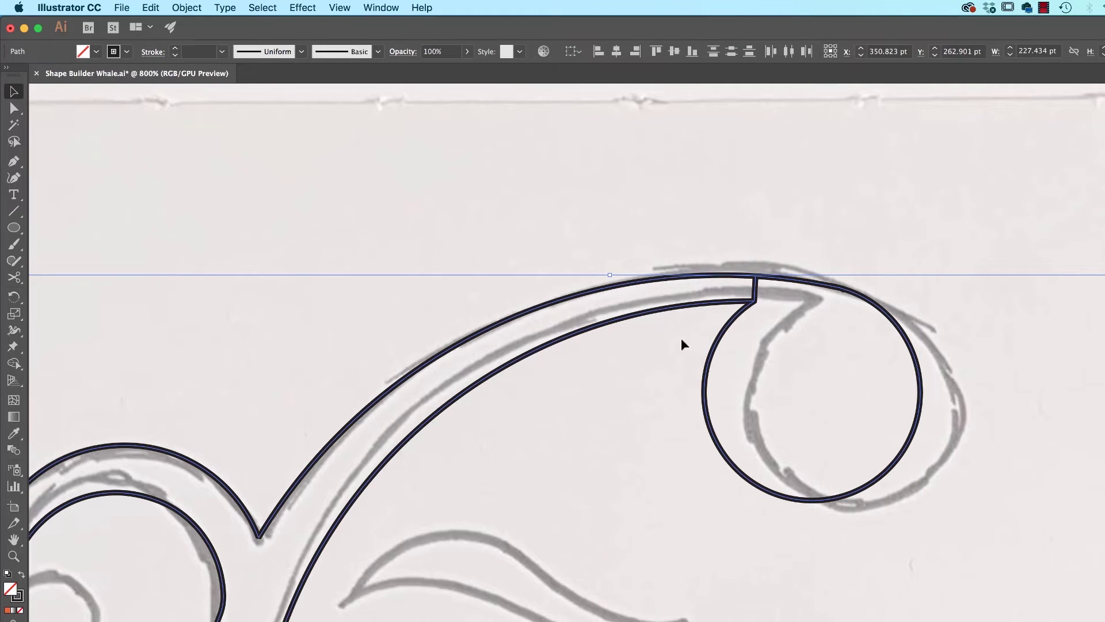
pyautogui.hotkey('shift', 'm')
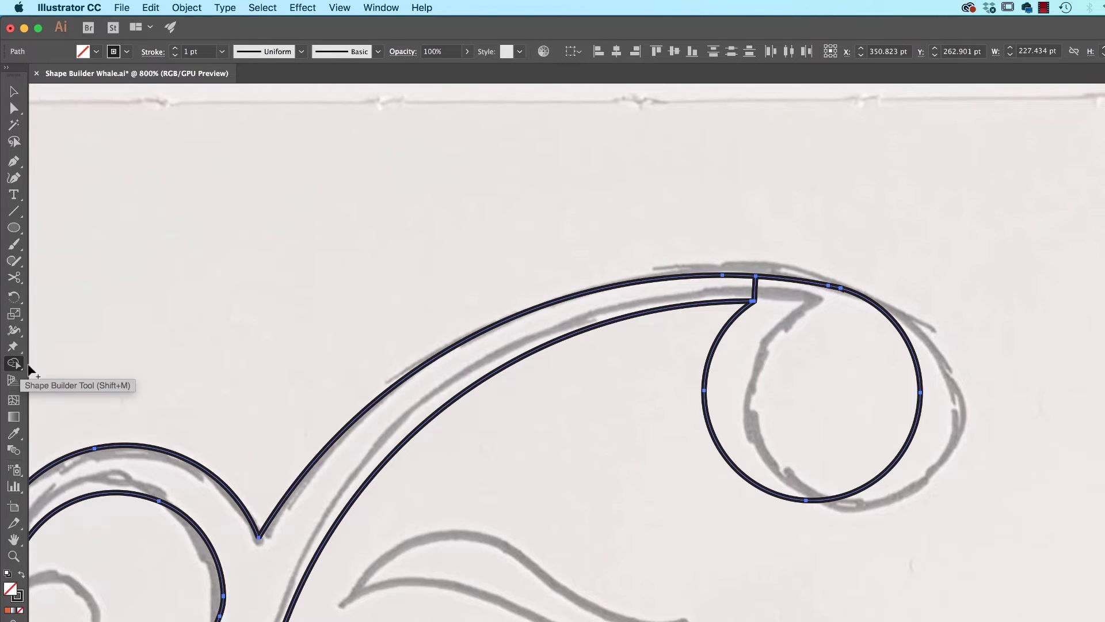
pyautogui.keyDown('alt'); pyautogui.click(754, 291); pyautogui.keyUp('alt')
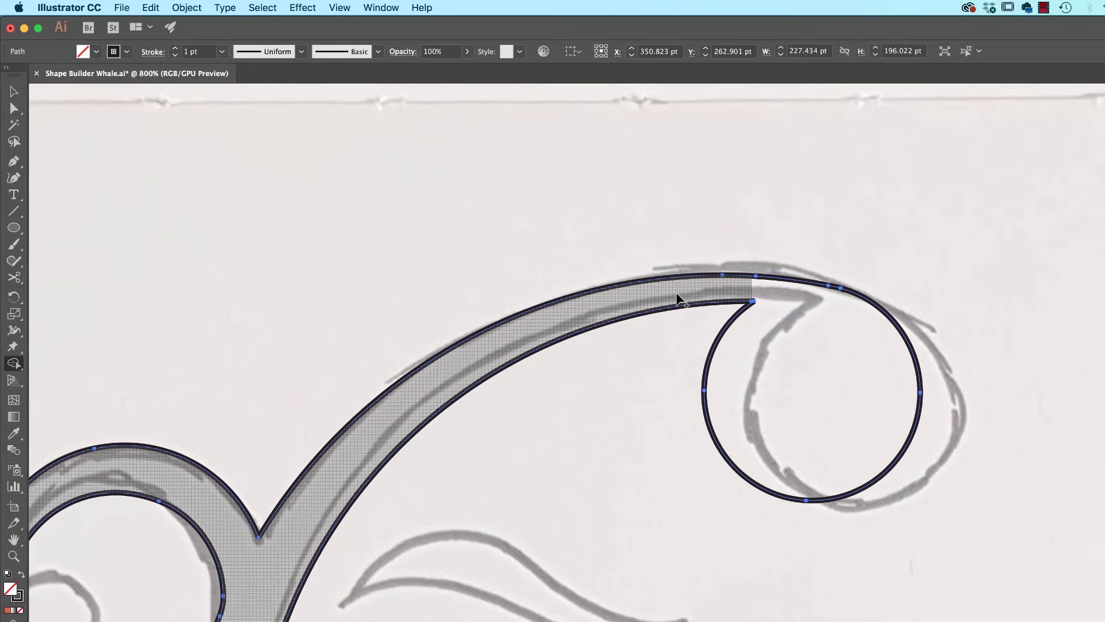
# - Examine the anchor points where the large curl meets the upper tail in Outline view, and return to the normal preview
pyautogui.press('super+y')
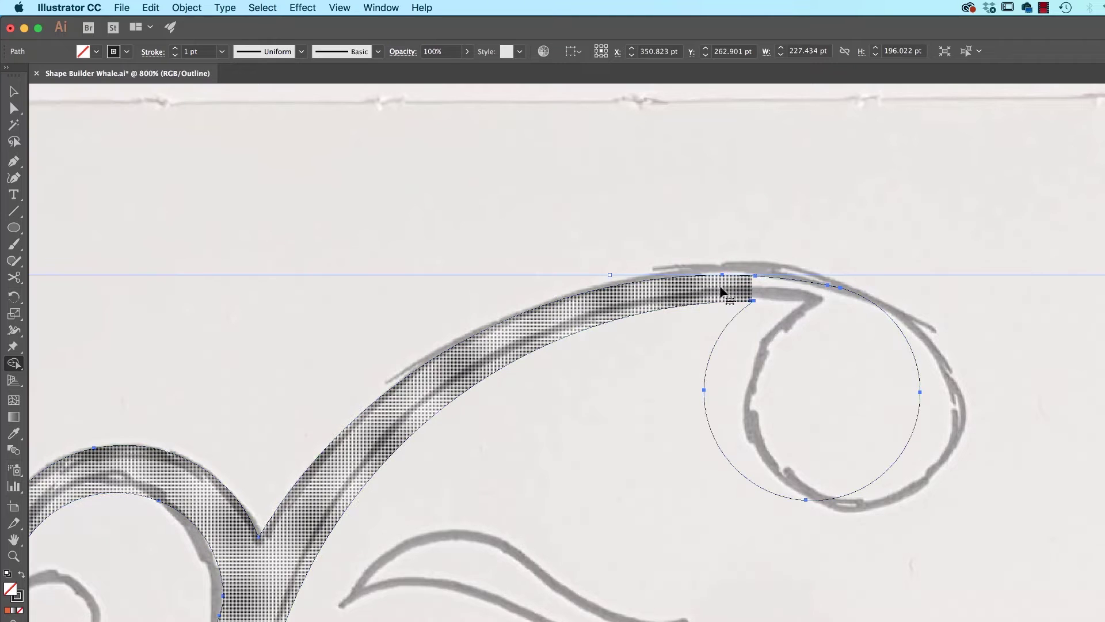
pyautogui.press('v')
pyautogui.click(684, 223)
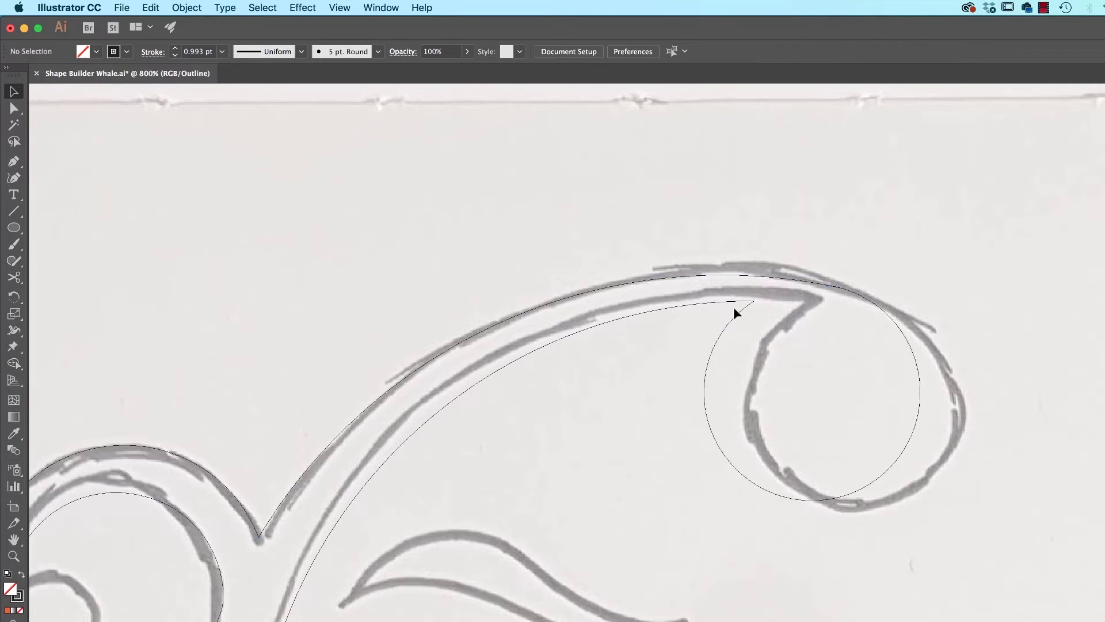
pyautogui.press('super+equal')
pyautogui.press('super+equal')
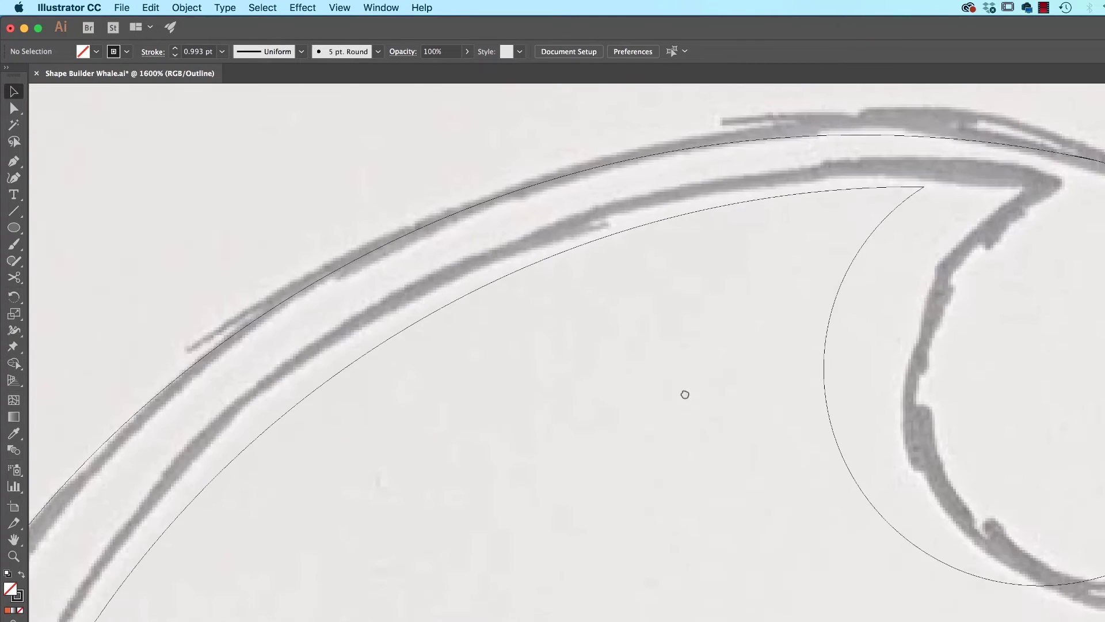
pyautogui.moveTo(685, 395); pyautogui.dragTo(487, 557)
pyautogui.click(677, 393)
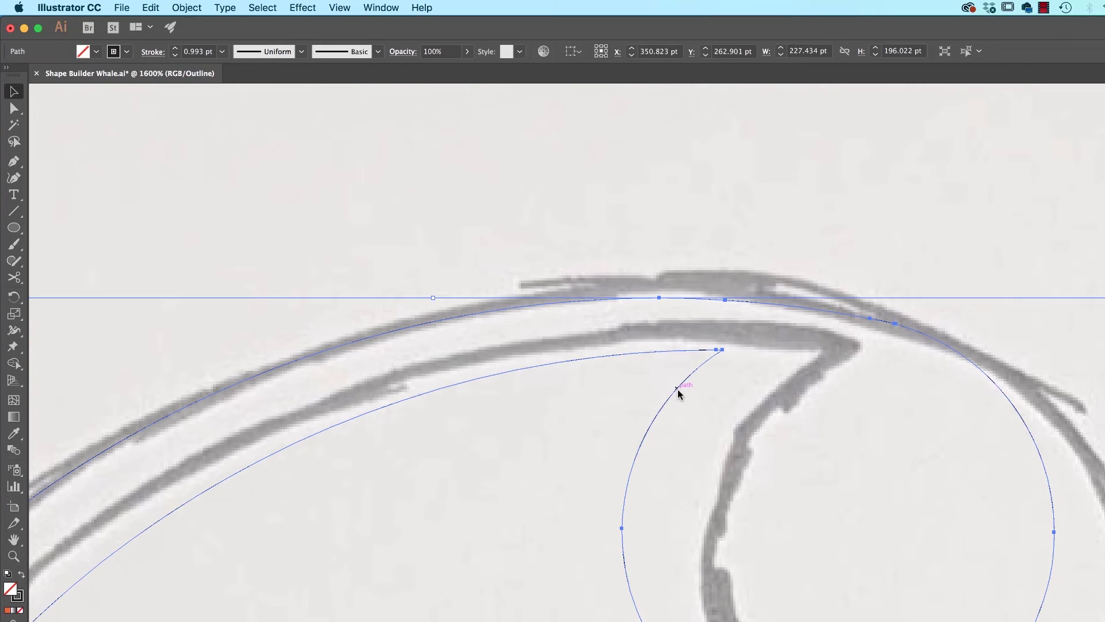
pyautogui.press('a')
pyautogui.click(722, 350)
pyautogui.click(716, 349)
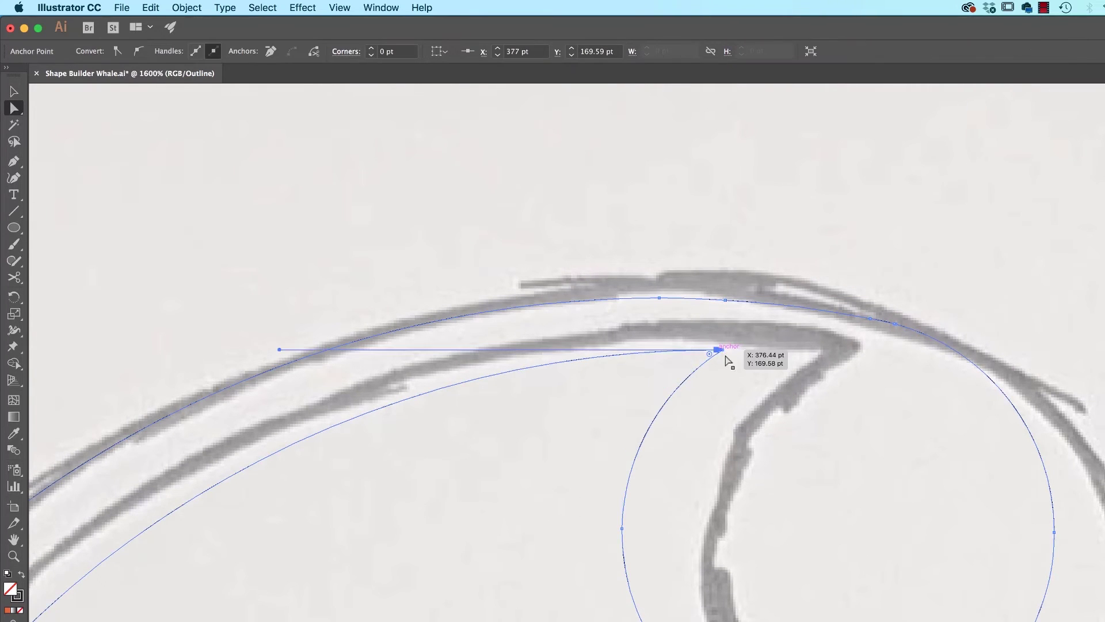
pyautogui.click(711, 243)
pyautogui.press('super+minus')
pyautogui.press('super+minus')
pyautogui.press('super+minus')
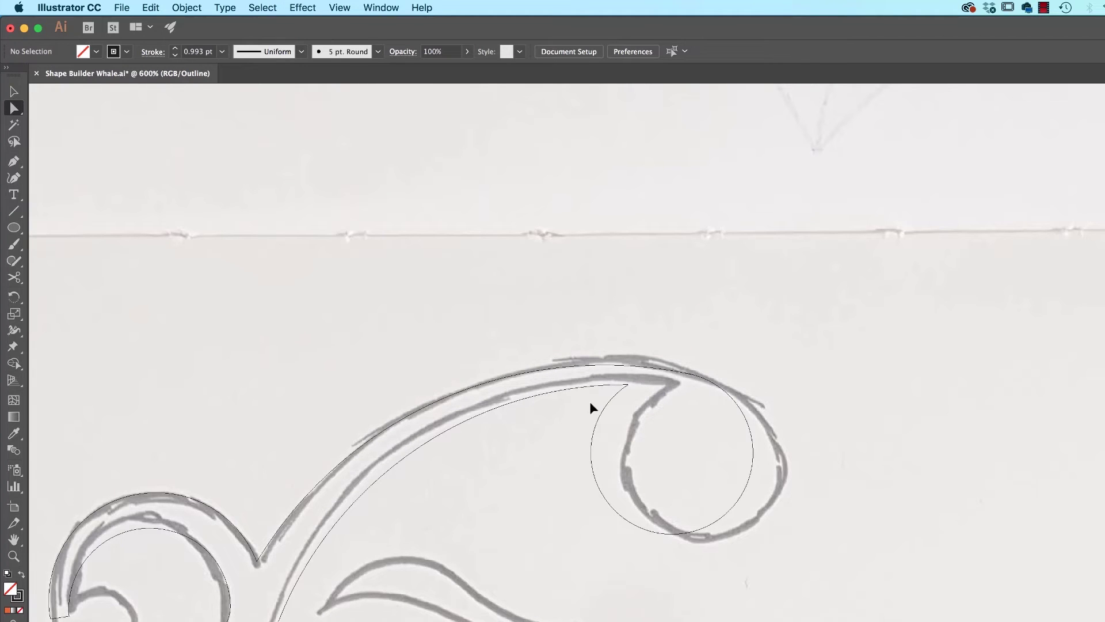
pyautogui.press('super+y')
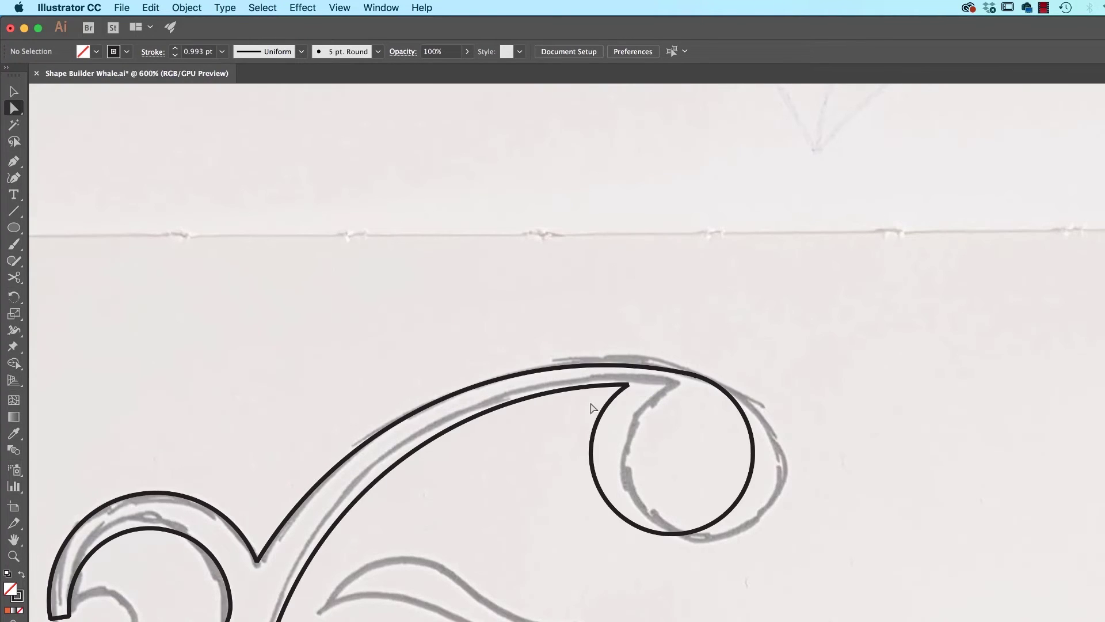
# - Place a circle about 19.3 pt wide over the small sketched curl and nudge it against the end of the smaller tail
pyautogui.moveTo(589, 402)
pyautogui.mouseDown()
pyautogui.moveTo(582, 407)
pyautogui.moveTo(718, 266)
pyautogui.mouseUp()
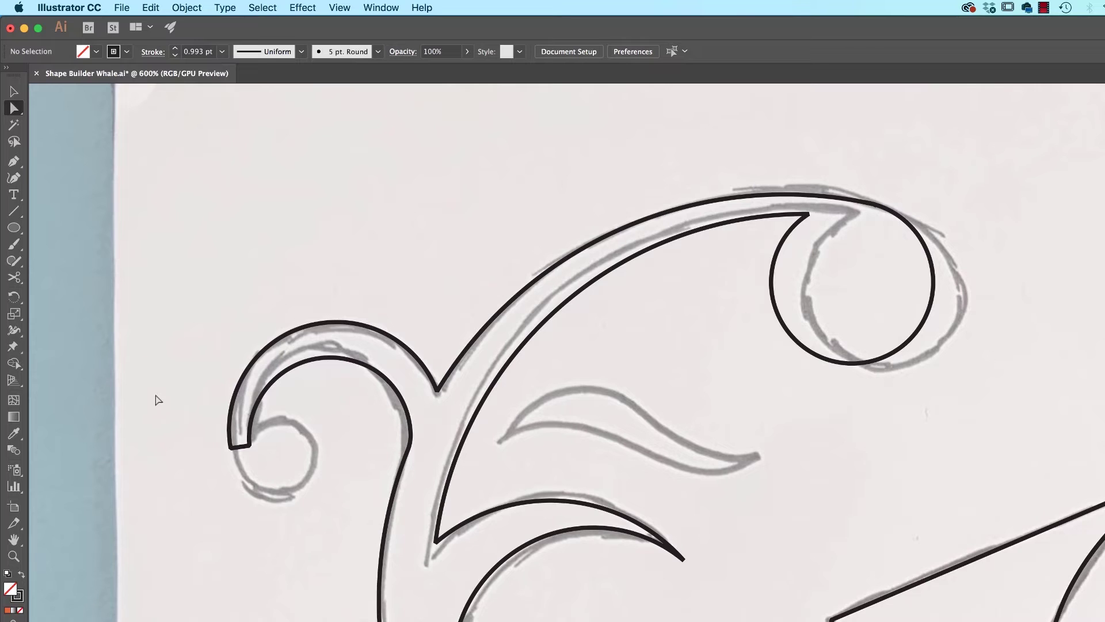
pyautogui.press('l')
pyautogui.hscroll(-5, 370, 408)
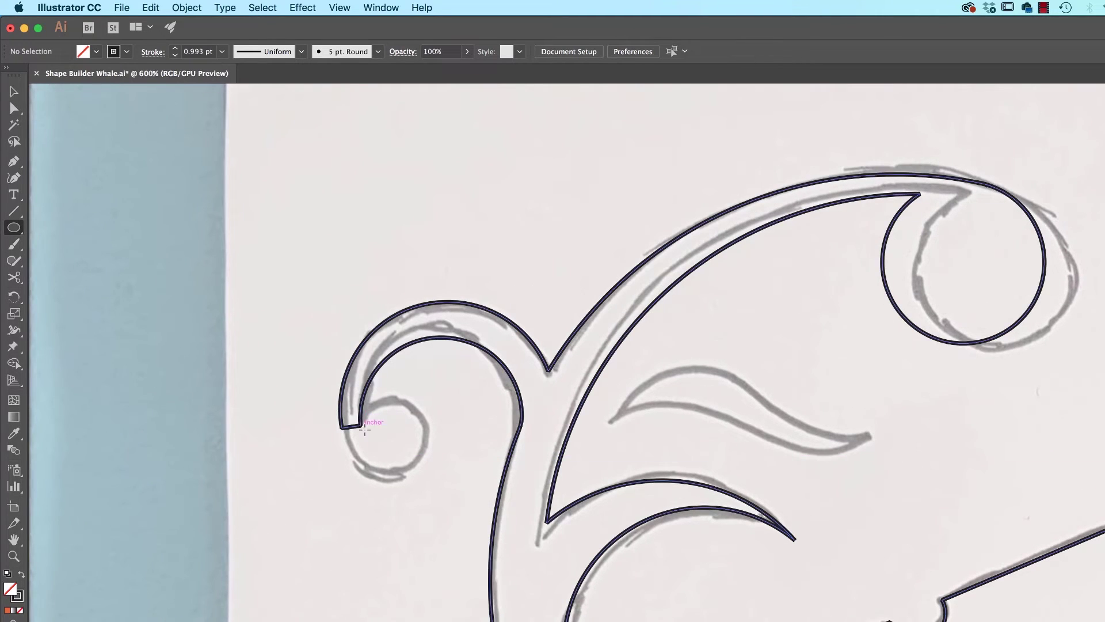
pyautogui.moveTo(390, 438); pyautogui.dragTo(422, 397)
pyautogui.press('v')
pyautogui.press('Left')
pyautogui.press('Up')
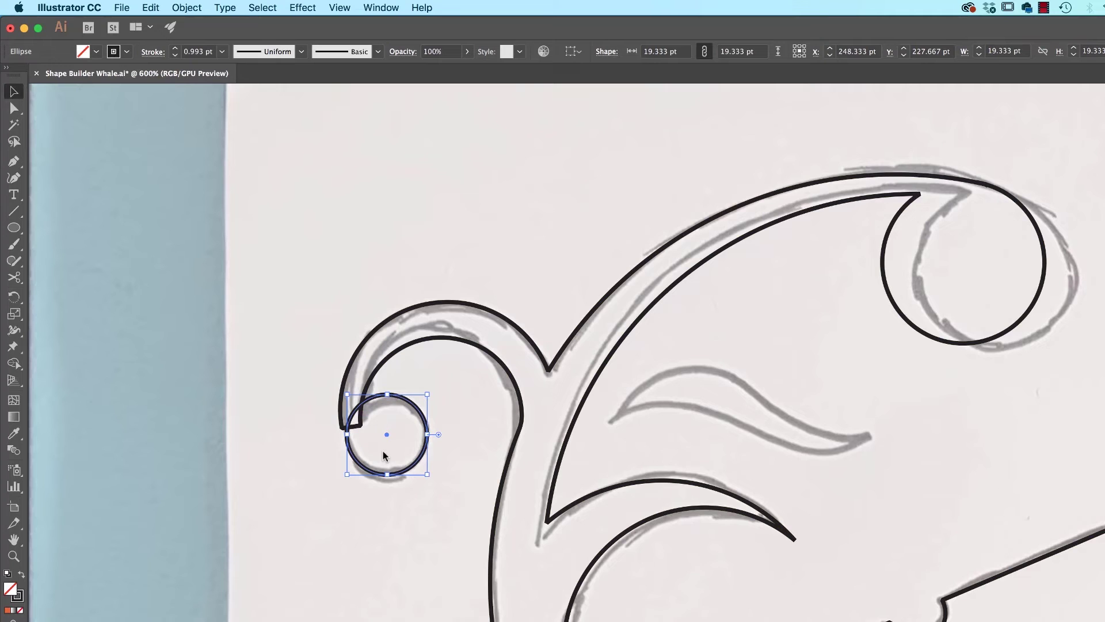
pyautogui.press('Up')
pyautogui.press('Up')
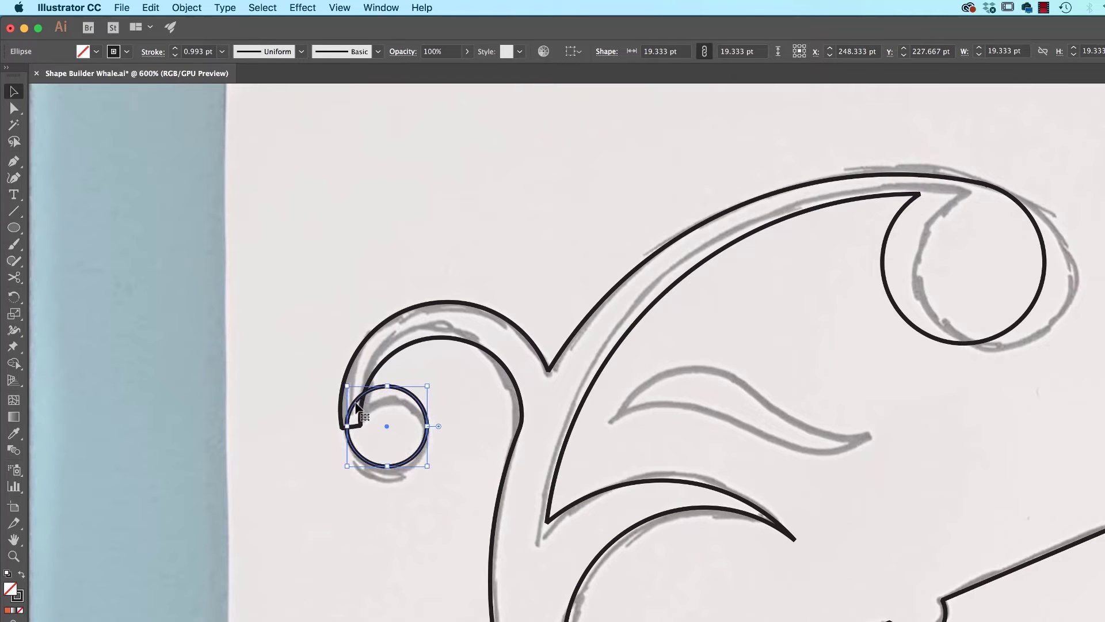
pyautogui.press('Left')
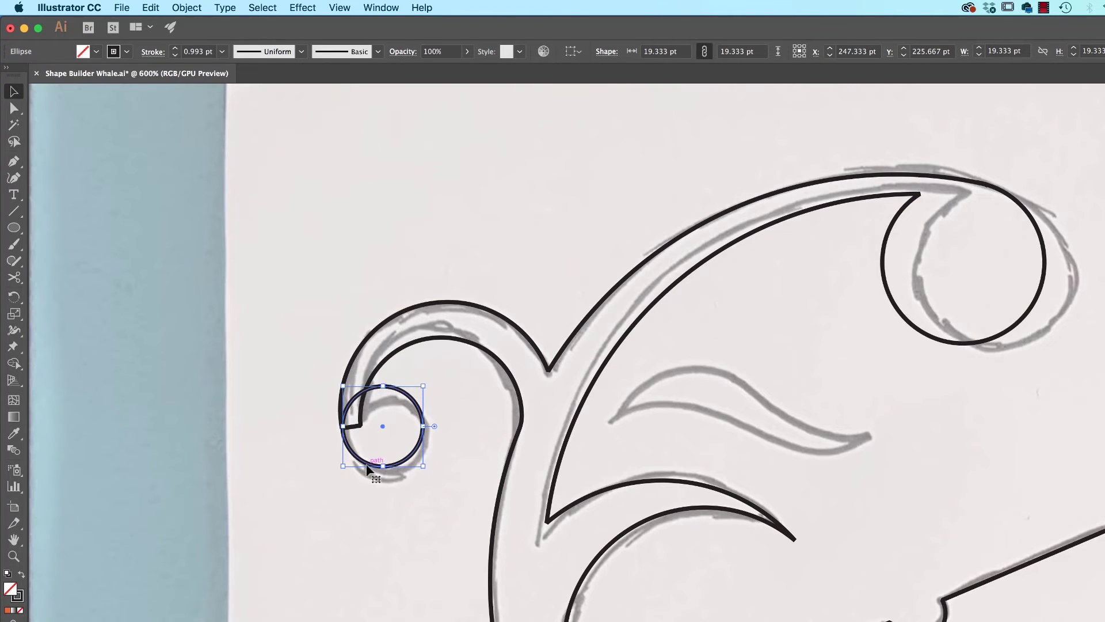
# - Examine in Outline view how the small curl circle overlaps the end of the smaller tail
pyautogui.press('super+equal')
pyautogui.press('super+equal')
pyautogui.moveTo(364, 461); pyautogui.dragTo(627, 525)
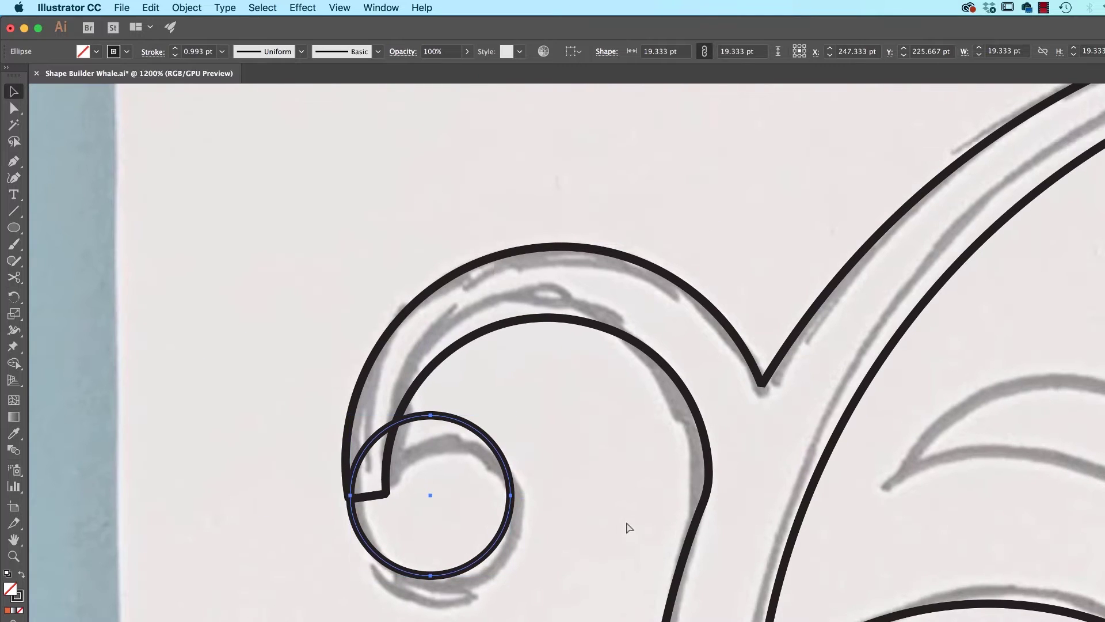
pyautogui.press('super+y')
pyautogui.click(429, 424)
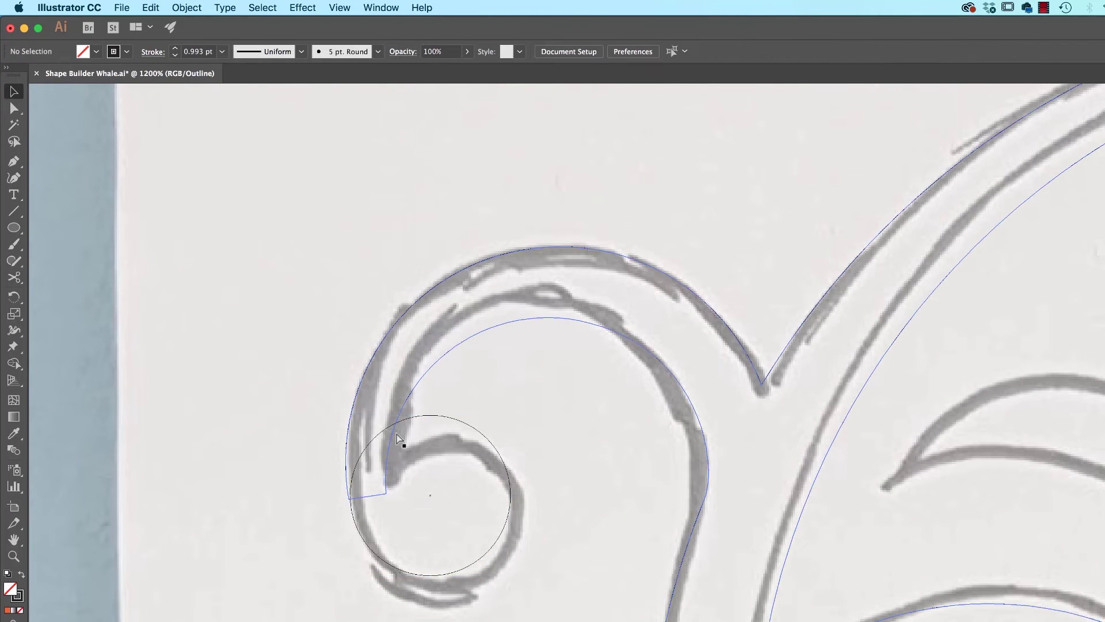
pyautogui.press('super+equal')
pyautogui.moveTo(330, 510); pyautogui.dragTo(563, 420)
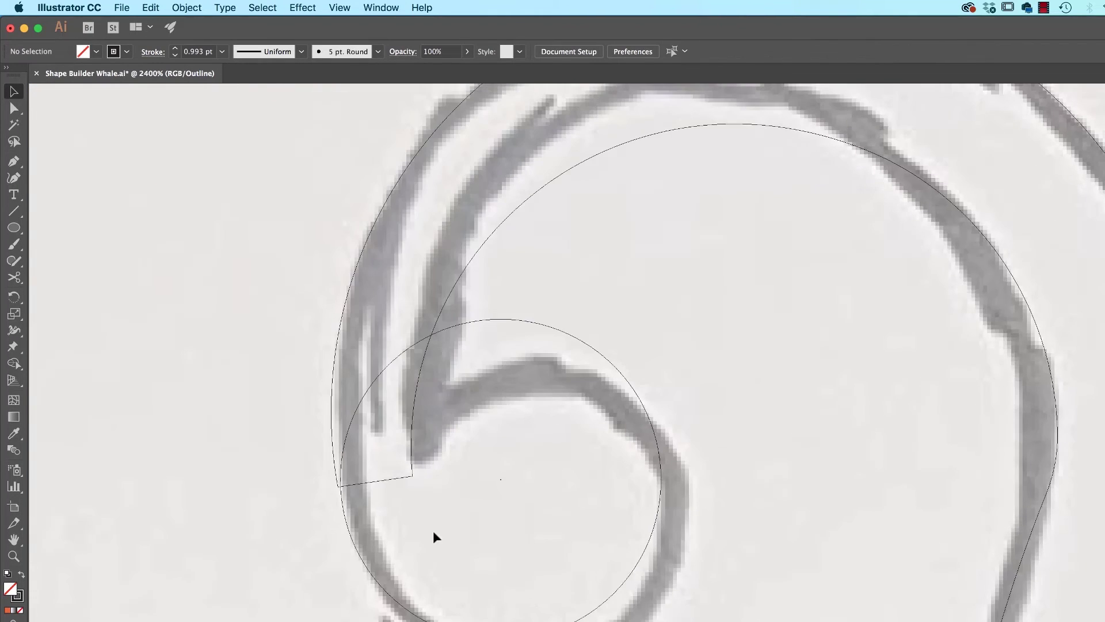
pyautogui.click(366, 564)
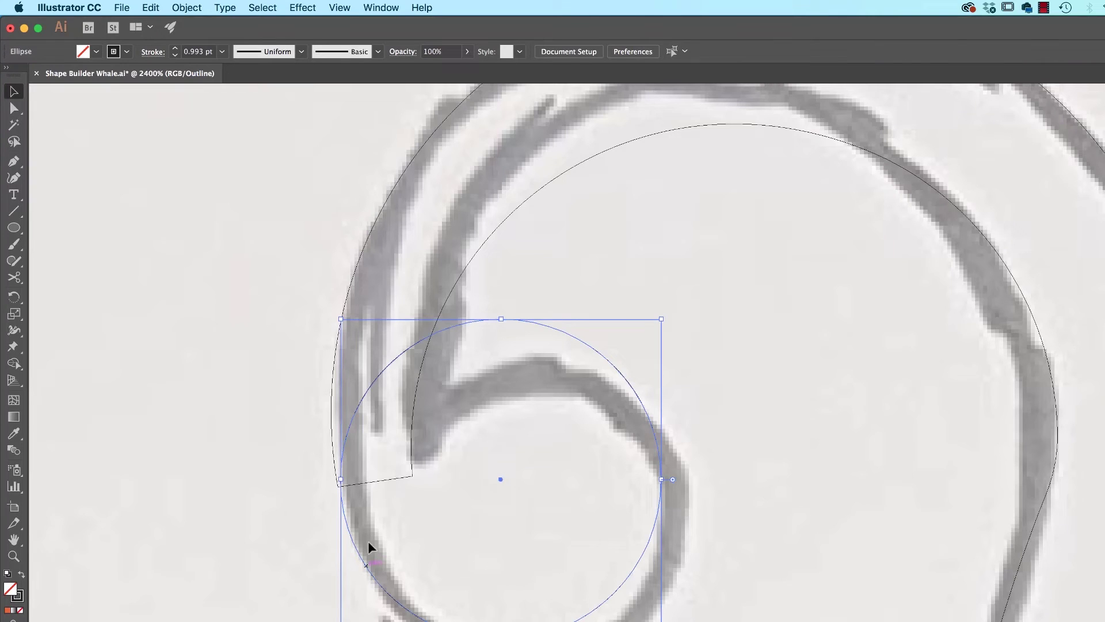
pyautogui.click(241, 509)
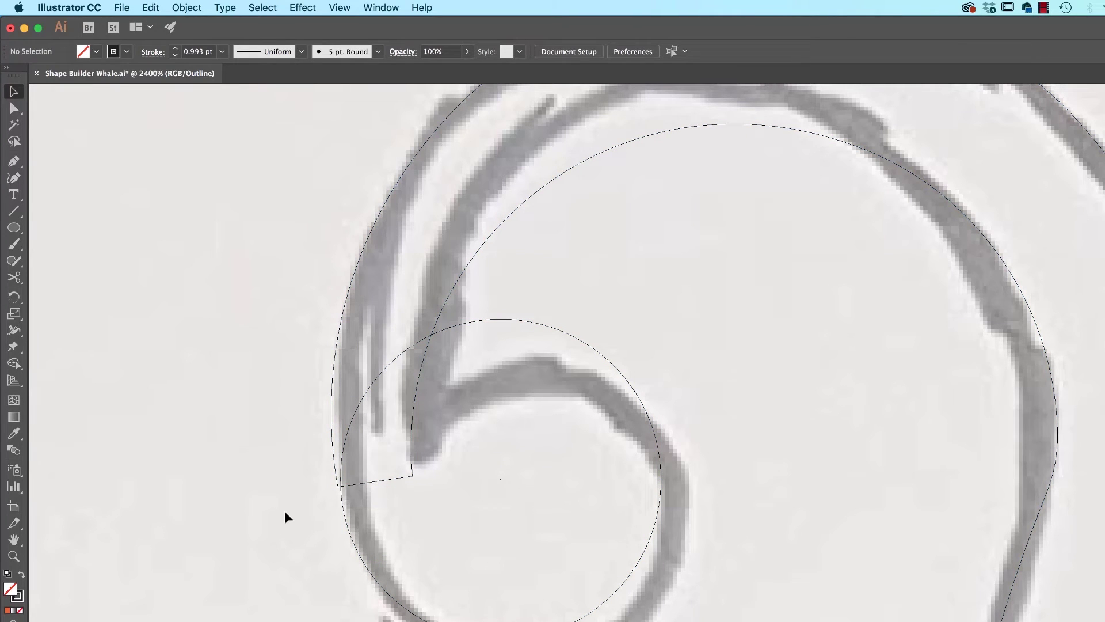
# - Select the small curl circle and the body, and merge their overlapping regions at the smaller tail's end with Shape Builder
pyautogui.moveTo(227, 353); pyautogui.dragTo(341, 502)
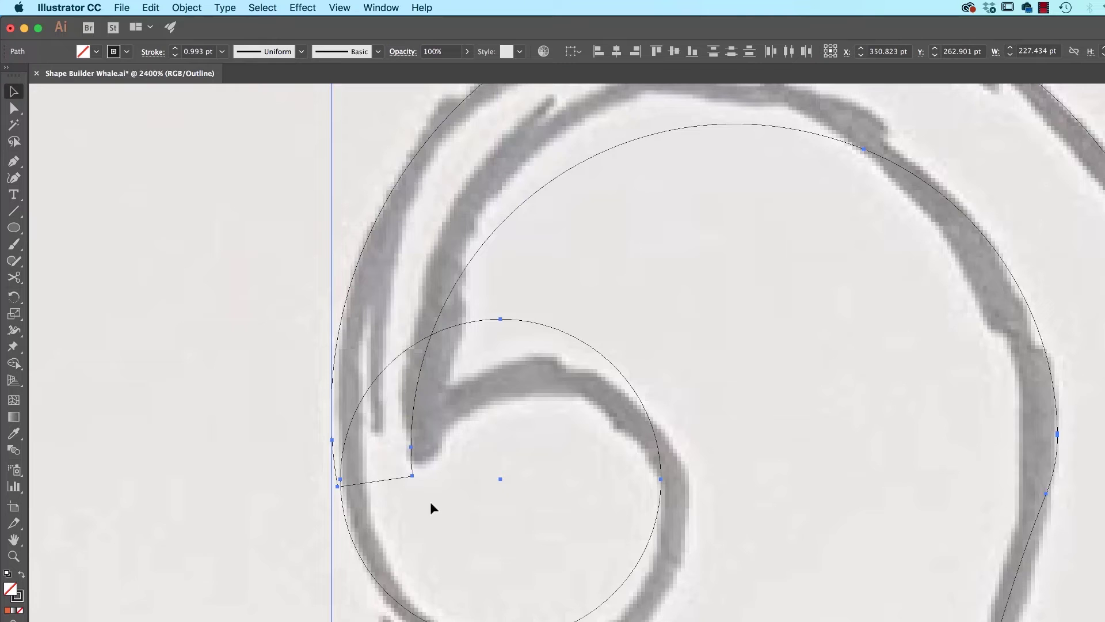
pyautogui.press('super+y')
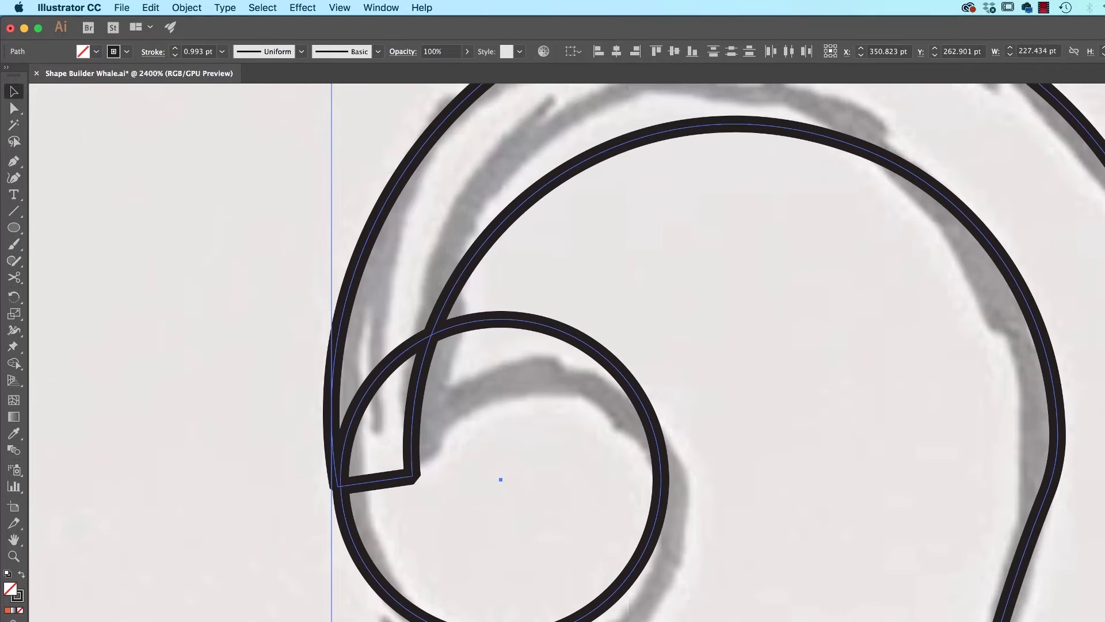
pyautogui.hotkey('shift', 'm')
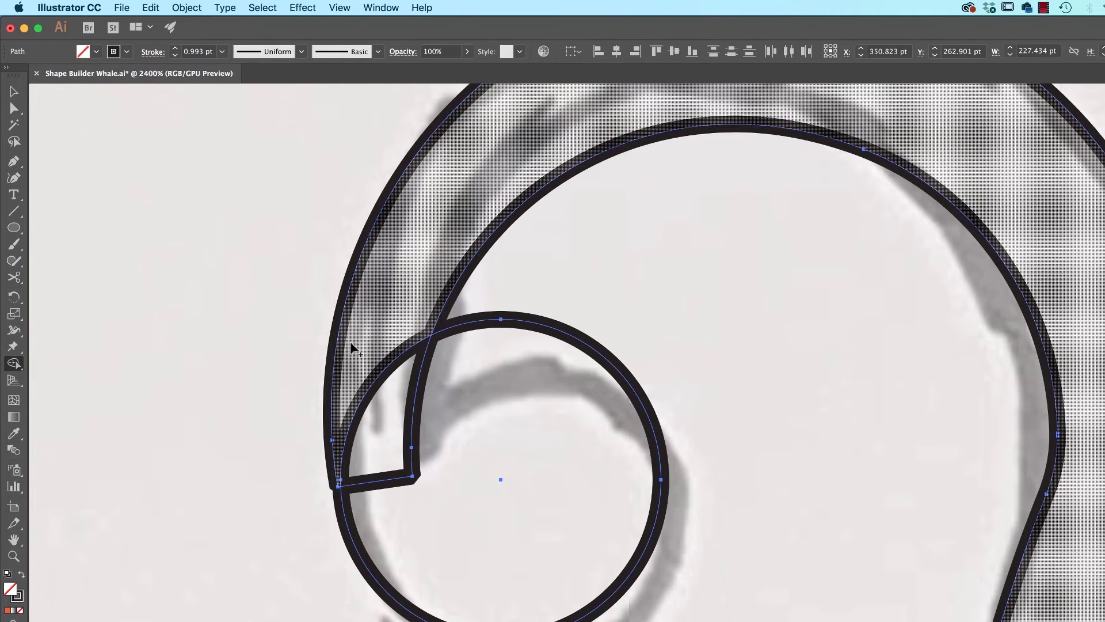
pyautogui.moveTo(403, 340)
pyautogui.mouseDown()
pyautogui.moveTo(420, 398)
pyautogui.moveTo(453, 434)
pyautogui.mouseUp()
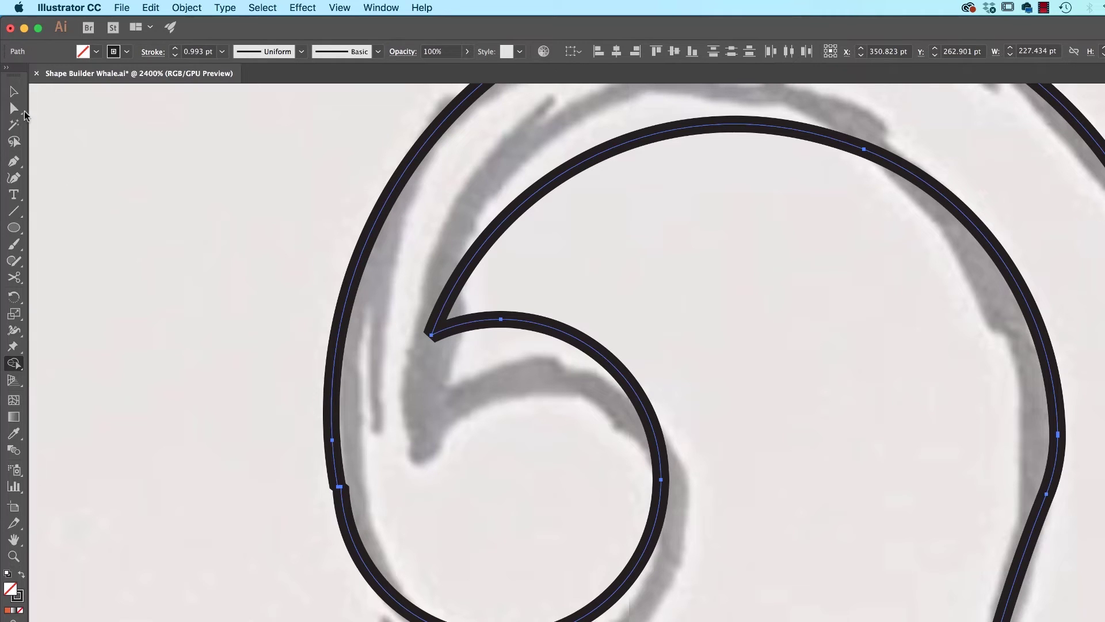
# - Try to delete the extra anchor point on the outer edge where the small curl joins the tail, and undo the deletion
pyautogui.click(14, 162)
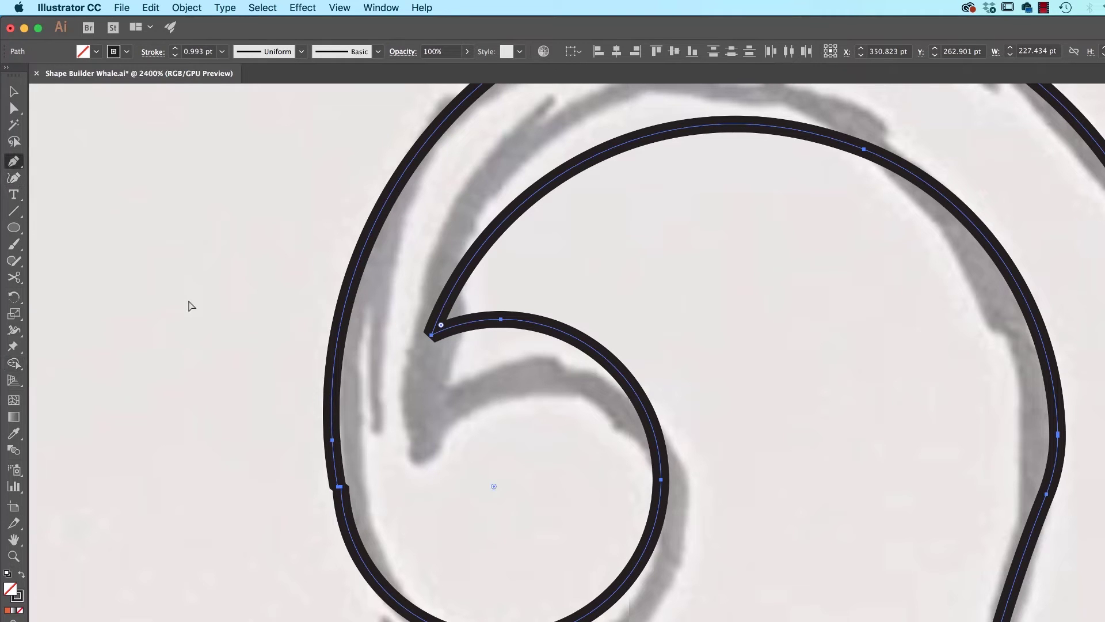
pyautogui.press('super+equal')
pyautogui.moveTo(172, 306); pyautogui.dragTo(400, 277)
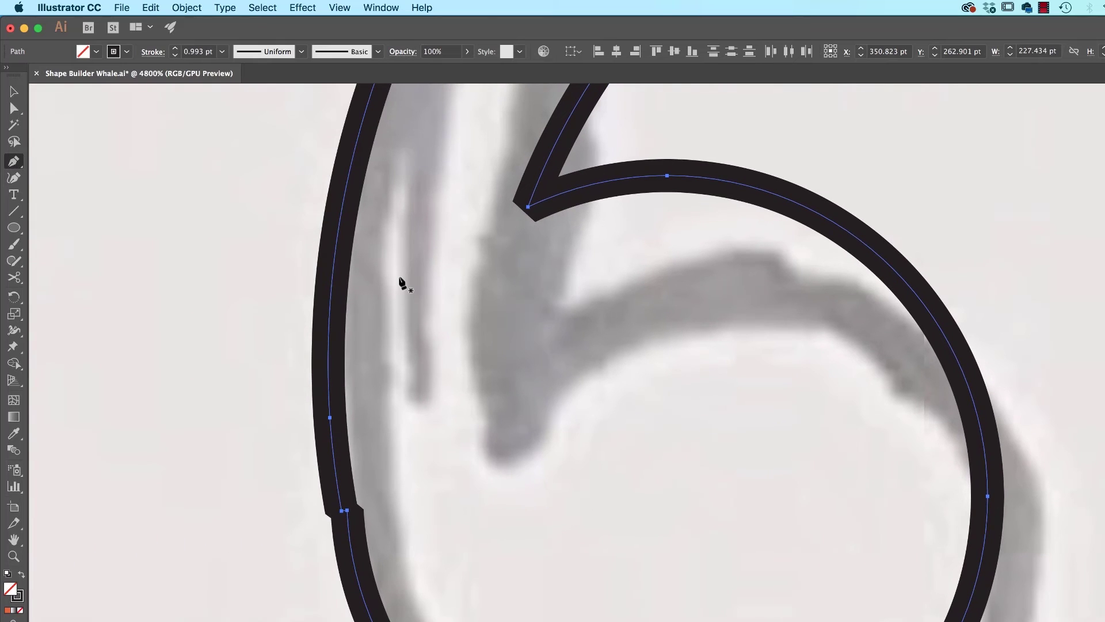
pyautogui.press('super+y')
pyautogui.scroll(-3, 468, 266)
pyautogui.hscroll(-2, 469, 266)
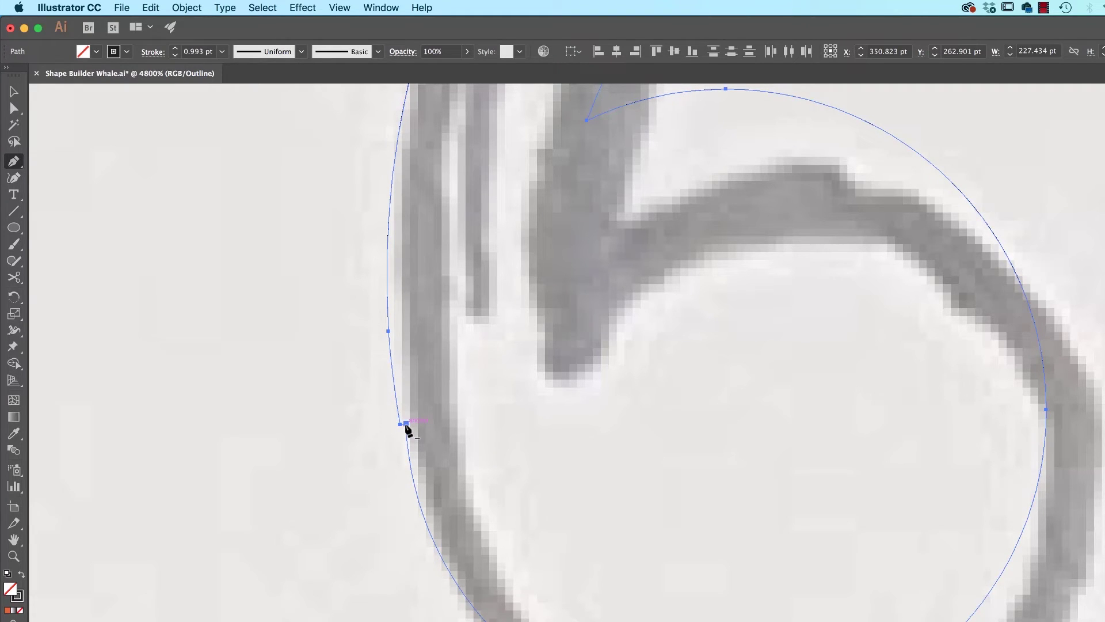
pyautogui.click(406, 424)
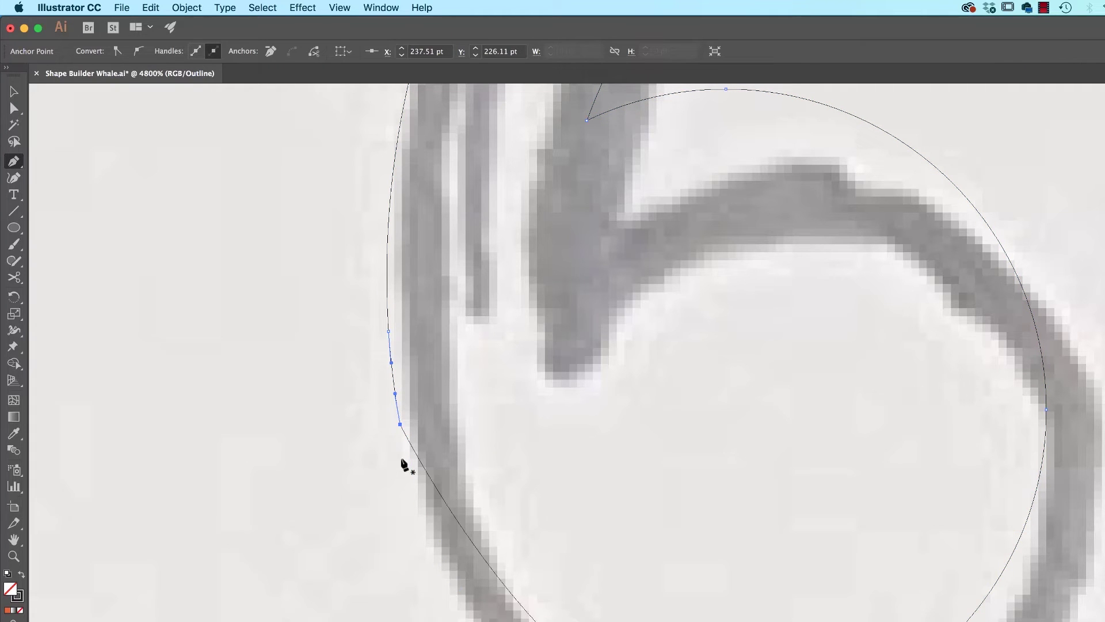
pyautogui.press('super+z')
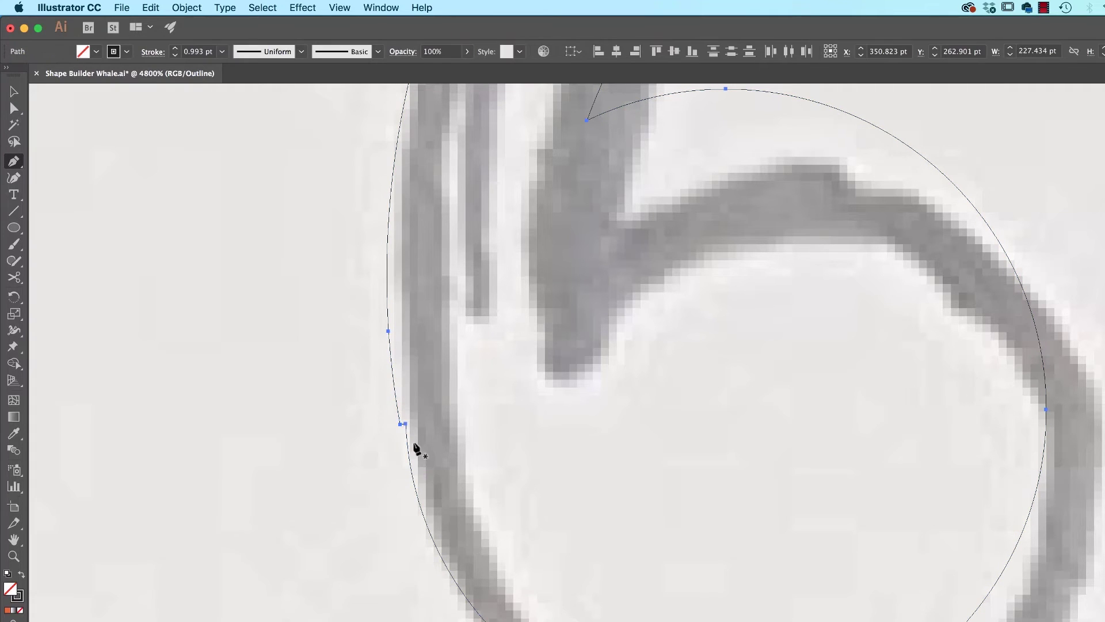
# - Delete the extra anchor point on the outer edge where the small curl joins the smaller tail
pyautogui.click(401, 425)
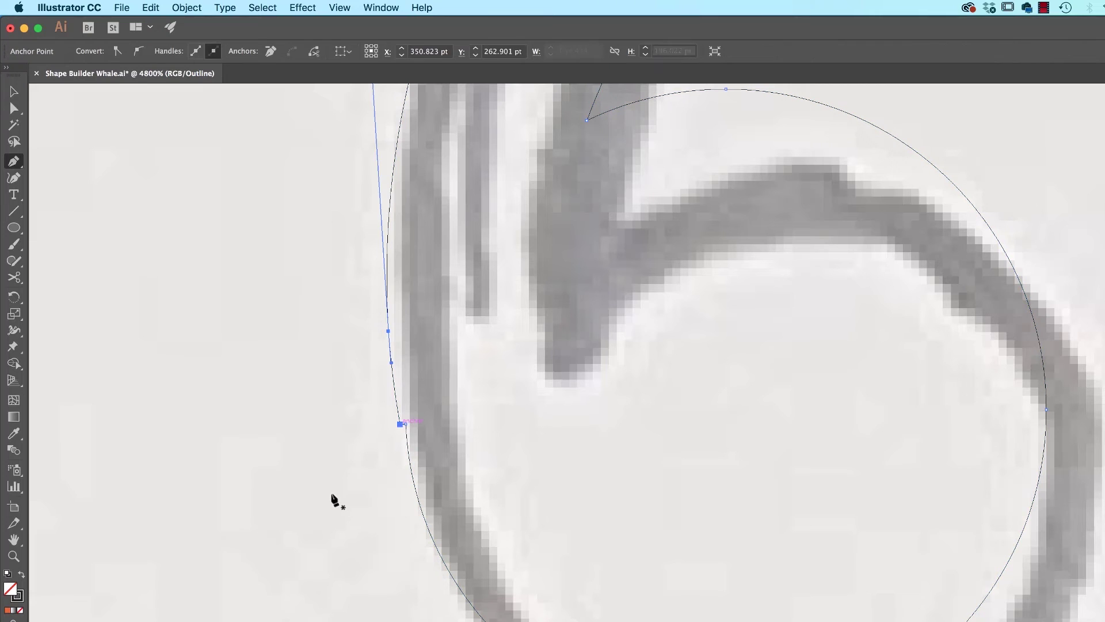
pyautogui.moveTo(405, 283); pyautogui.dragTo(418, 488)
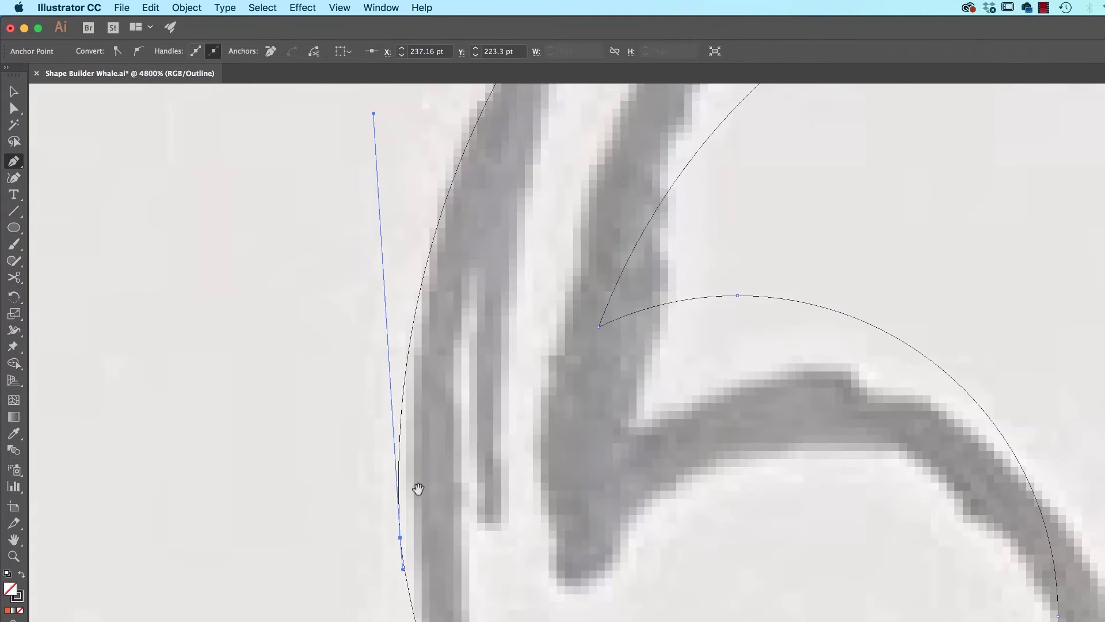
pyautogui.moveTo(335, 493); pyautogui.dragTo(317, 315)
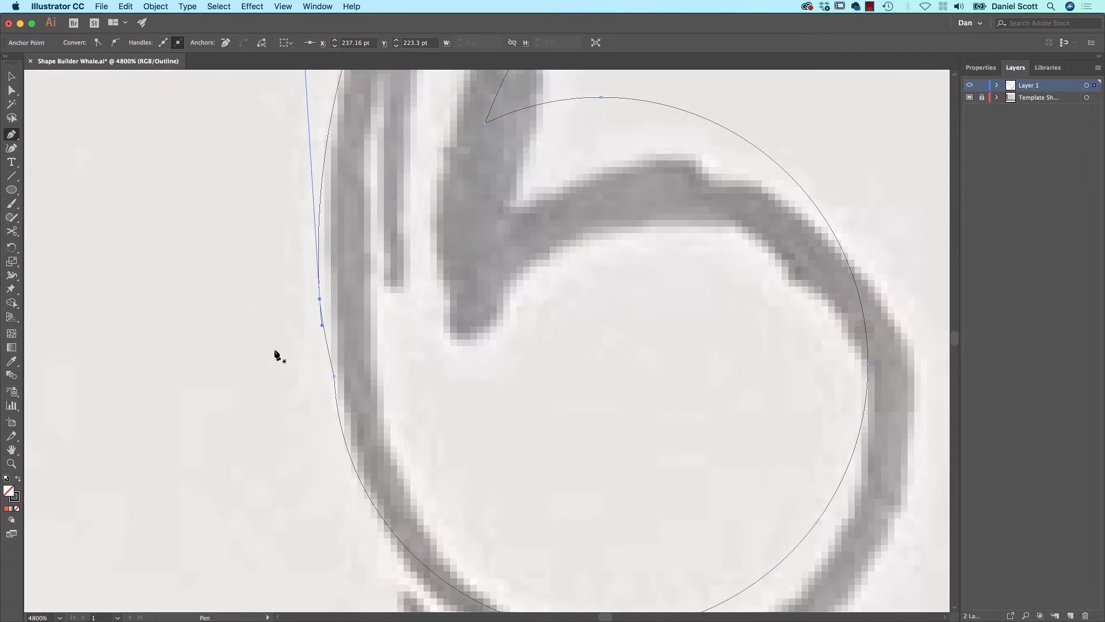
# - Convert the remaining anchor point at the small curl's outer join to a smooth point
pyautogui.click(13, 91)
pyautogui.click(334, 376)
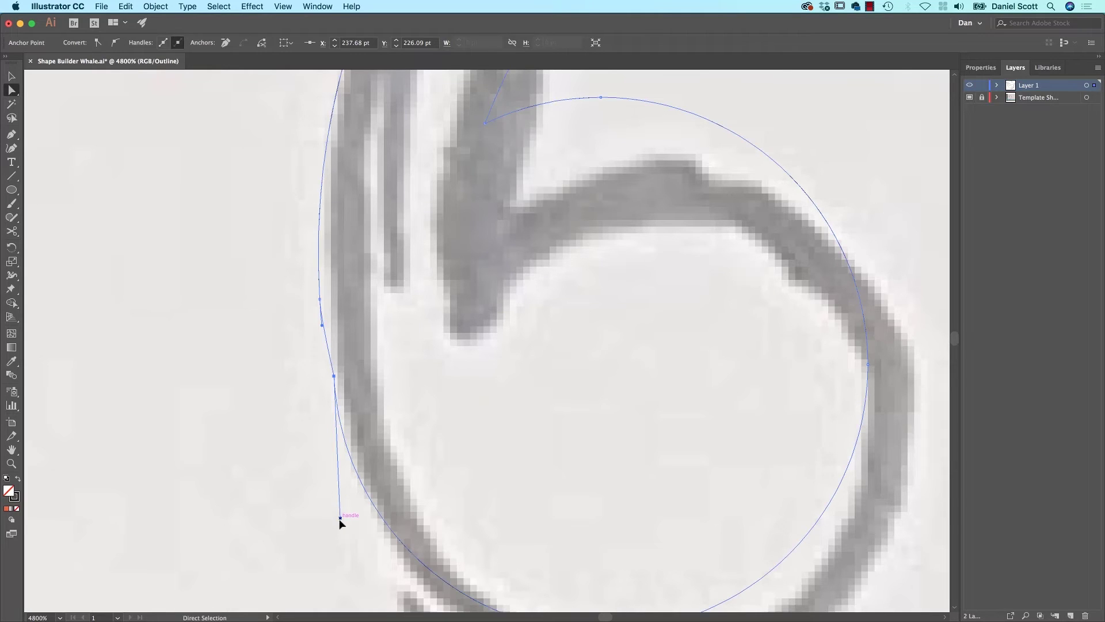
pyautogui.moveTo(340, 517); pyautogui.dragTo(360, 513)
pyautogui.press('super+z')
pyautogui.click(334, 377)
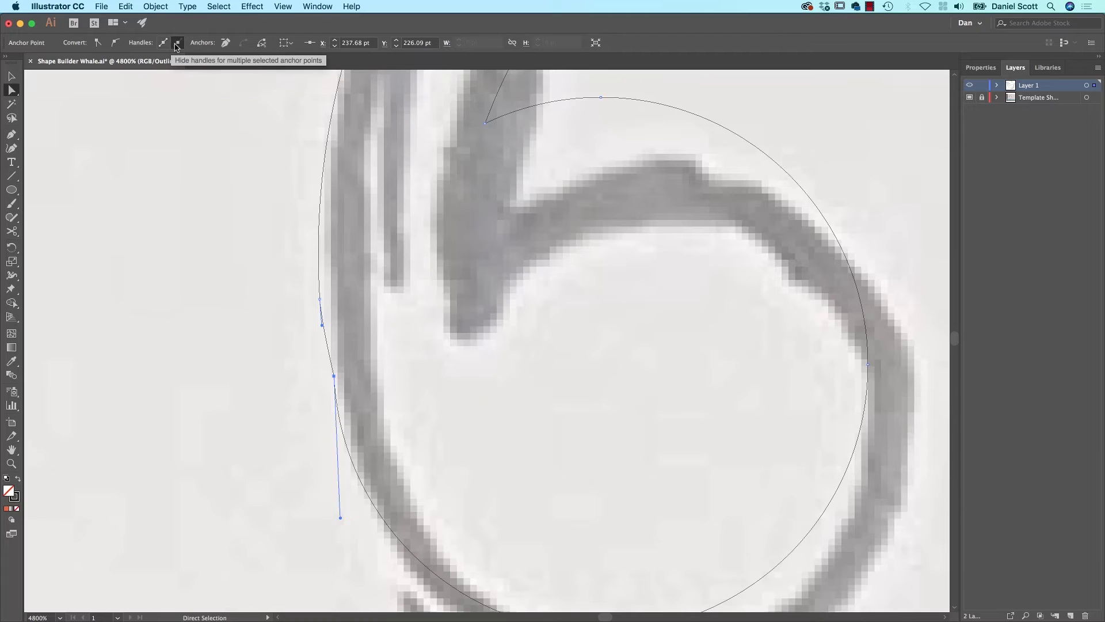
pyautogui.click(117, 43)
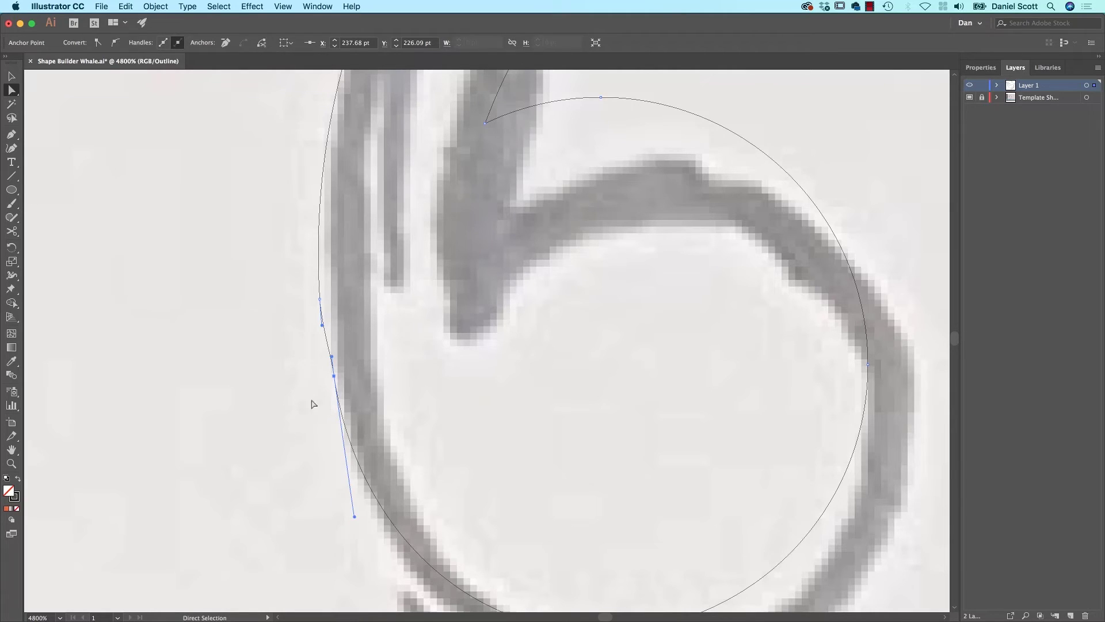
pyautogui.click(281, 399)
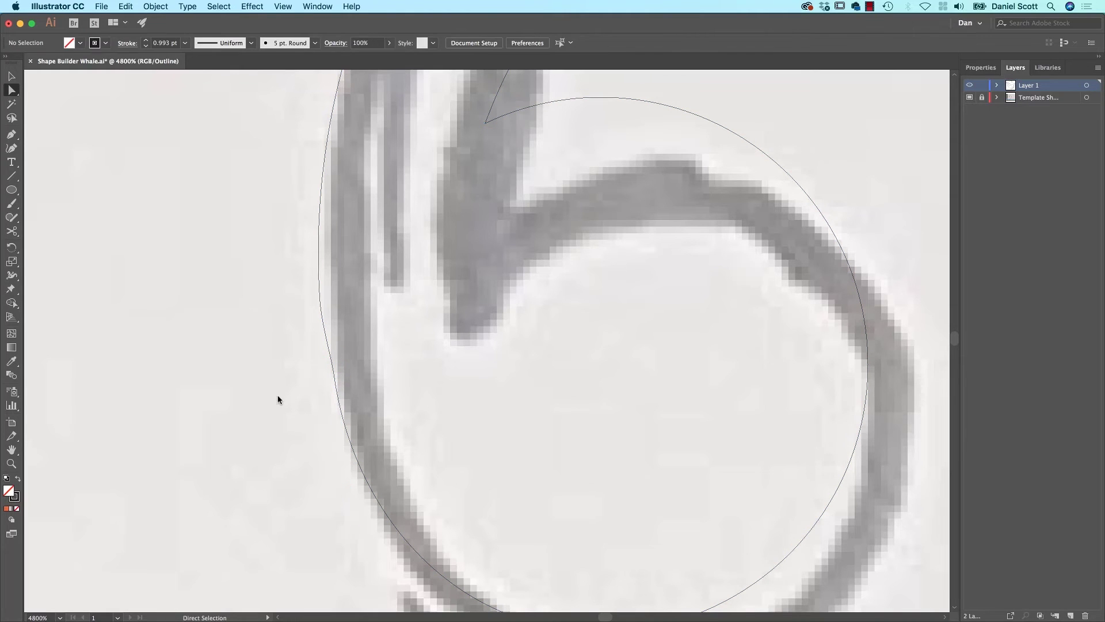
# - Move the smoothed anchor point slightly outward to even out the curve into the small curl
pyautogui.click(335, 376)
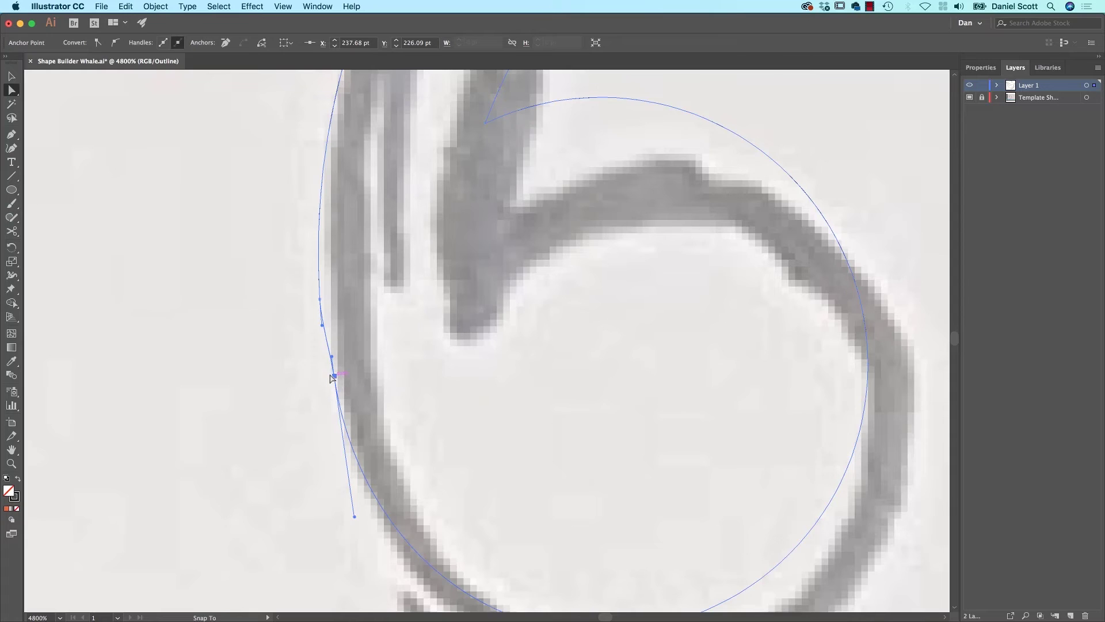
pyautogui.moveTo(333, 376); pyautogui.dragTo(329, 374)
pyautogui.click(287, 414)
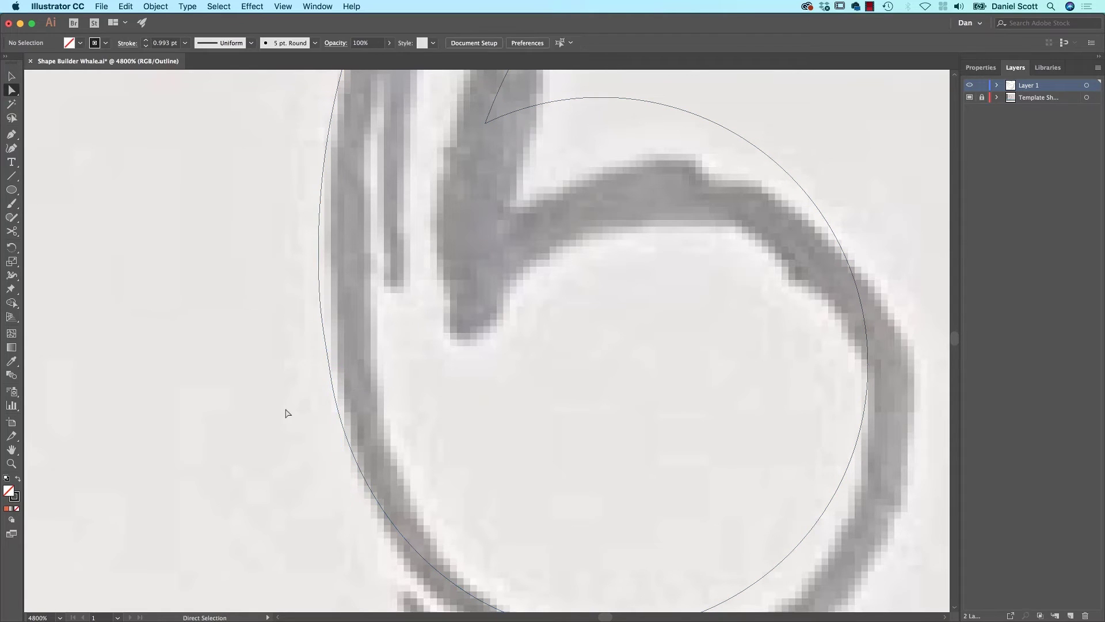
# - Return from Outline to Preview view and check the smoothed outline of the small curl
pyautogui.press('super+minus')
pyautogui.press('super+minus')
pyautogui.press('super+minus')
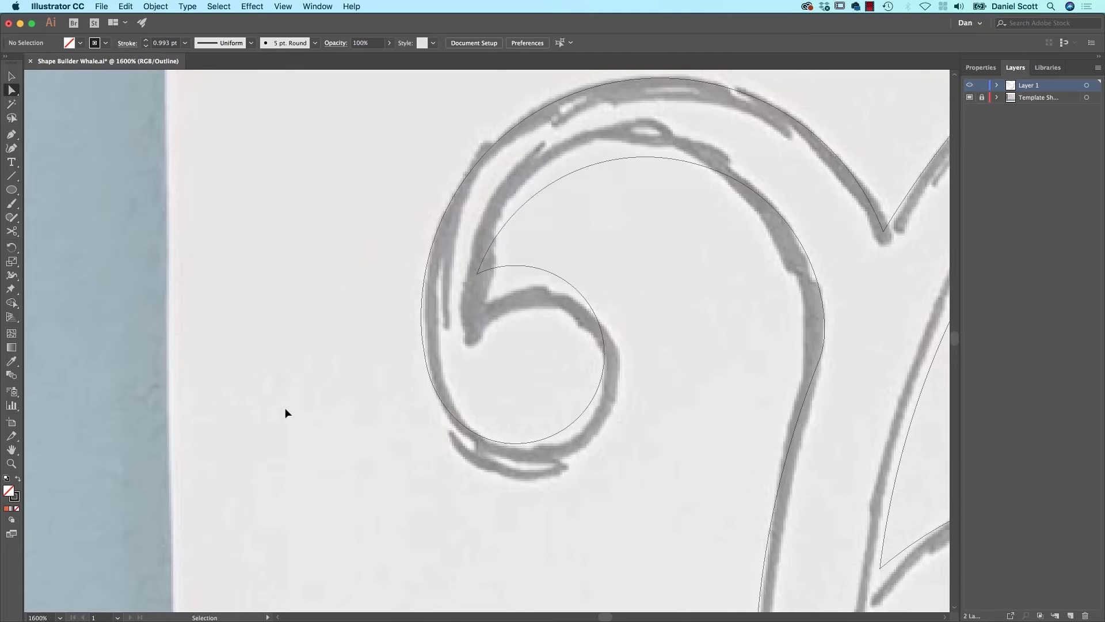
pyautogui.press('super+y')
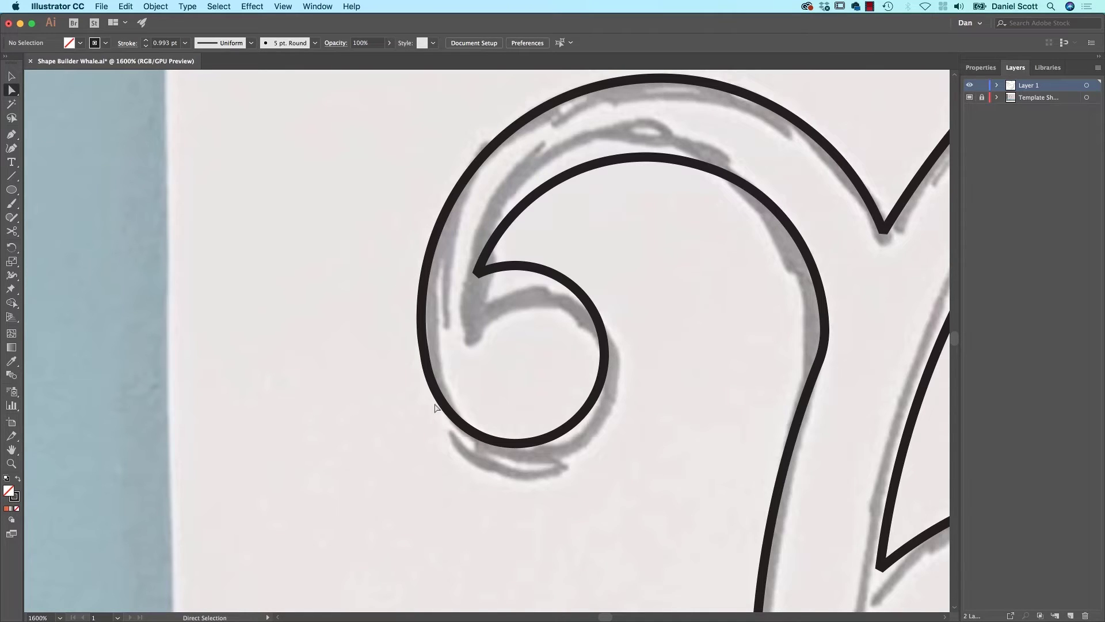
pyautogui.click(429, 363)
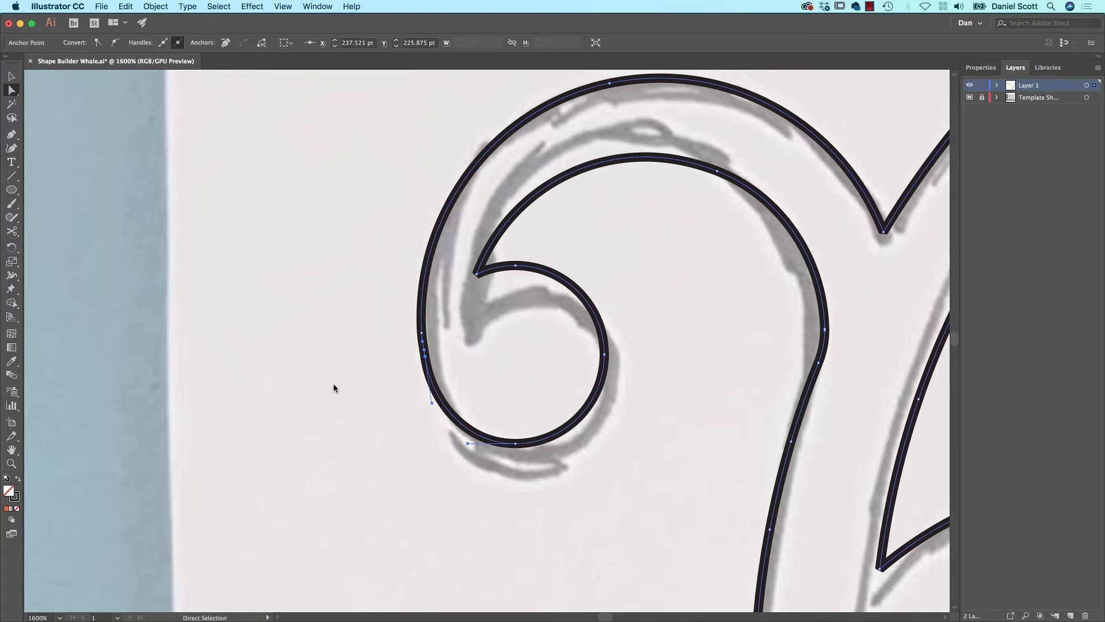
pyautogui.press('super+minus')
pyautogui.press('super+minus')
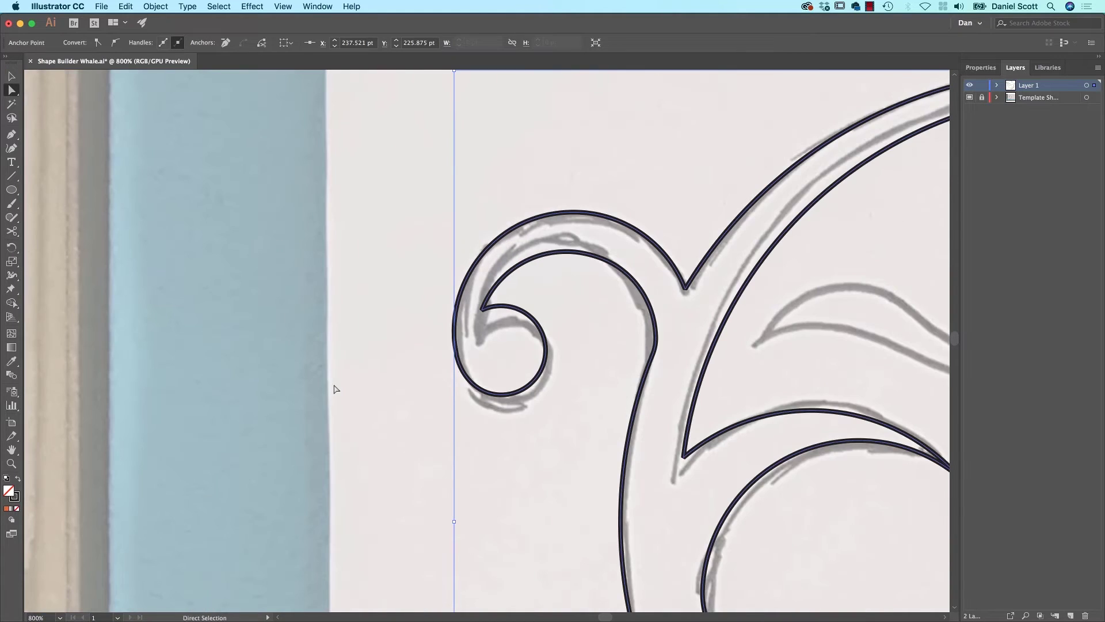
pyautogui.click(338, 384)
# - Select the whale body and the circle at the larger tail's end, and merge them with Shape Builder
pyautogui.moveTo(569, 376); pyautogui.dragTo(335, 468)
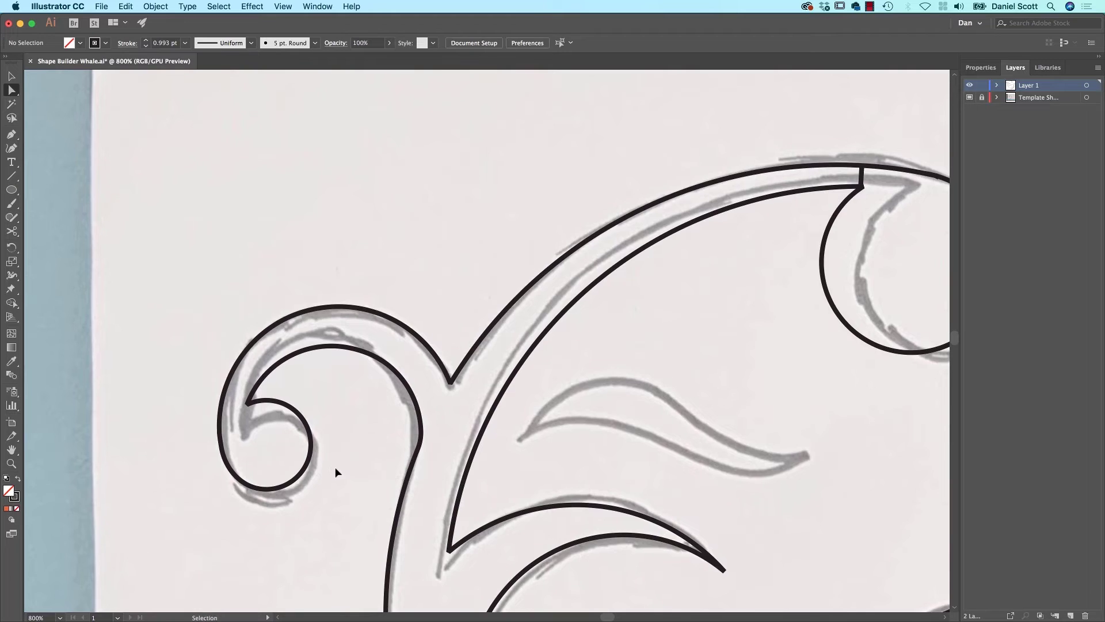
pyautogui.press('super+minus')
pyautogui.press('super+minus')
pyautogui.scroll(-3, 488, 550)
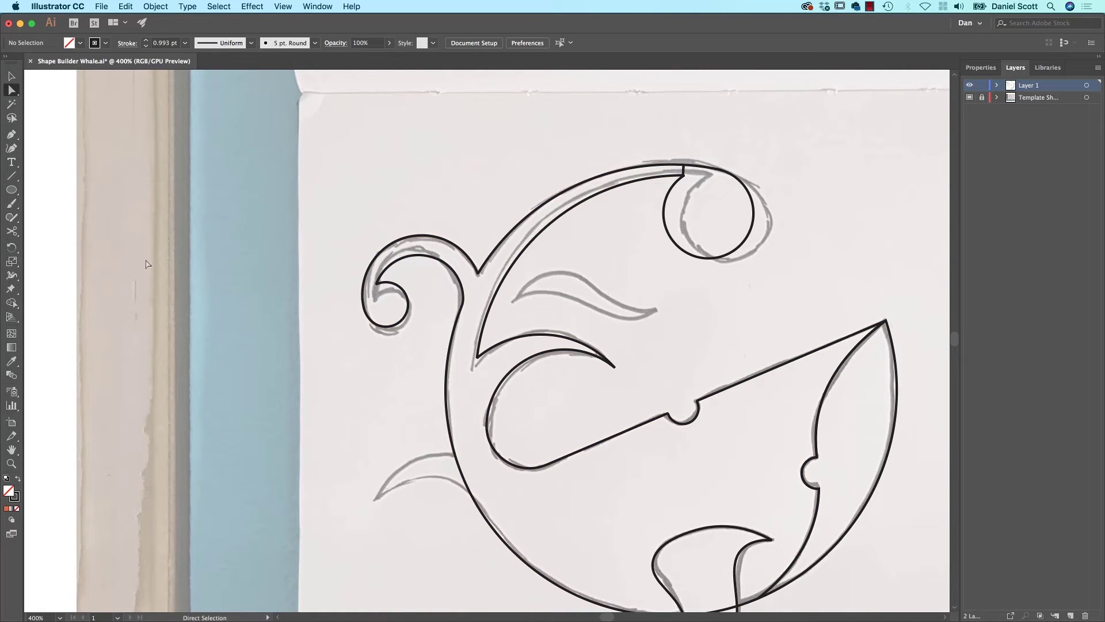
pyautogui.press('v')
pyautogui.moveTo(351, 210); pyautogui.dragTo(584, 330)
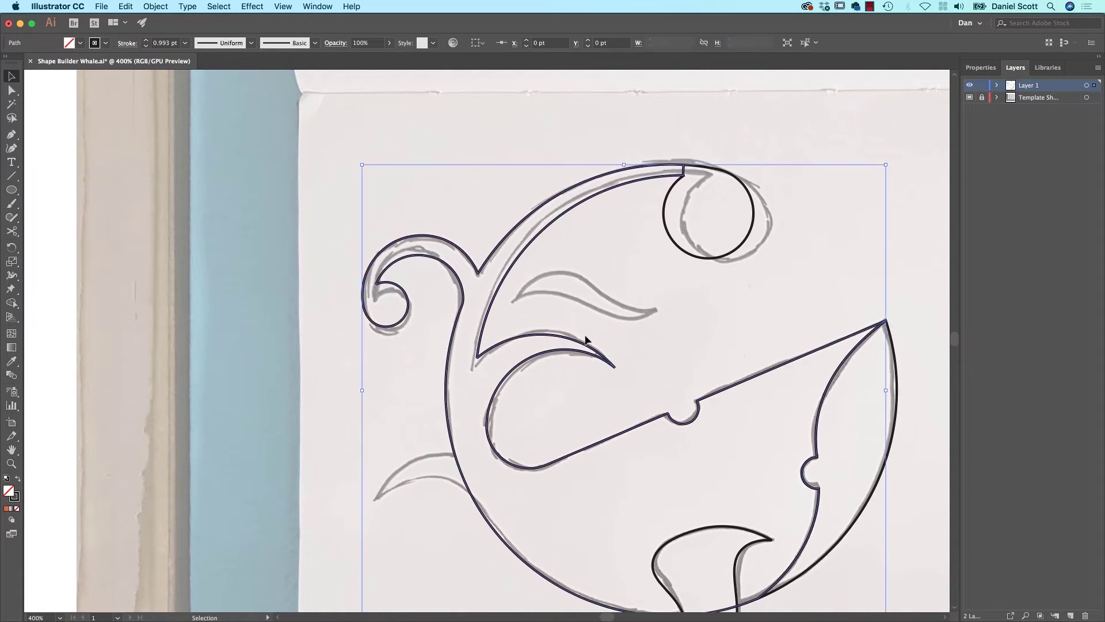
pyautogui.moveTo(616, 145); pyautogui.dragTo(713, 211)
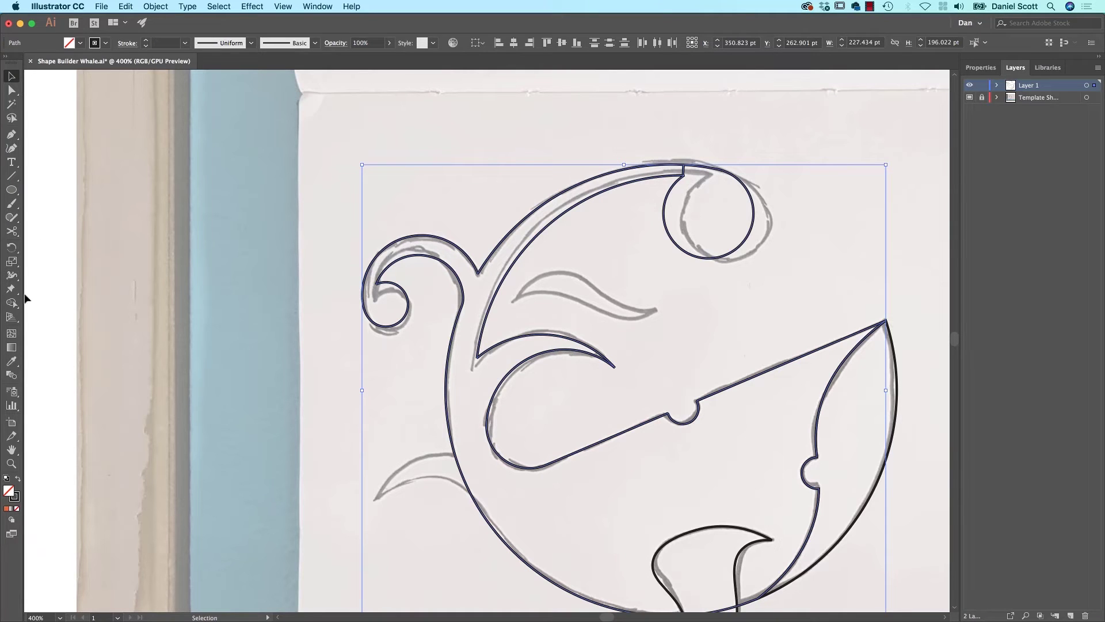
pyautogui.click(11, 276)
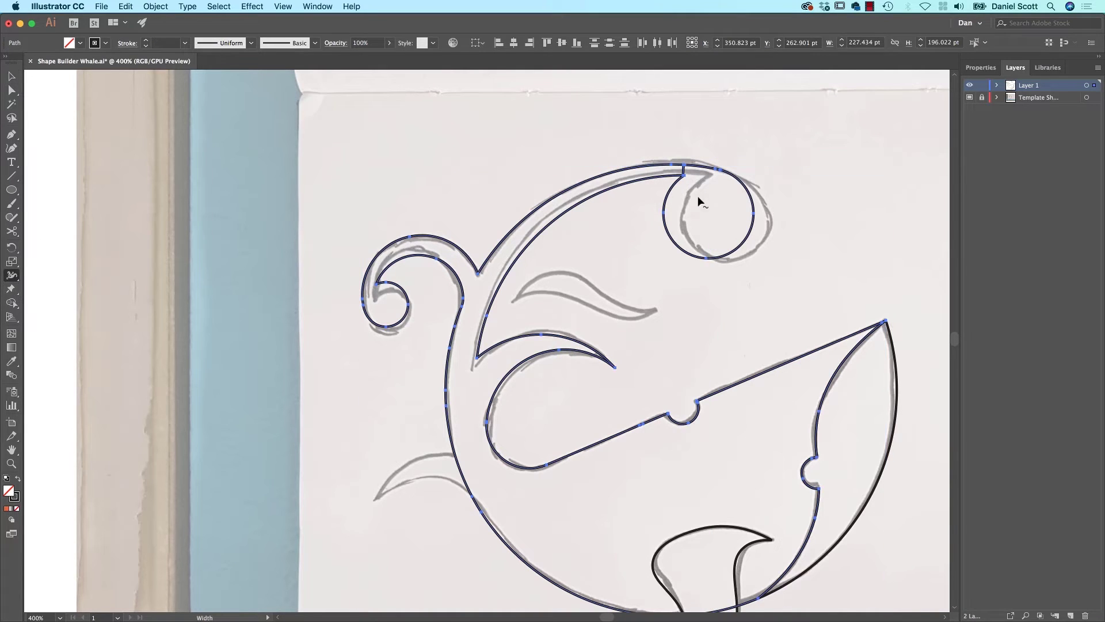
pyautogui.click(17, 304)
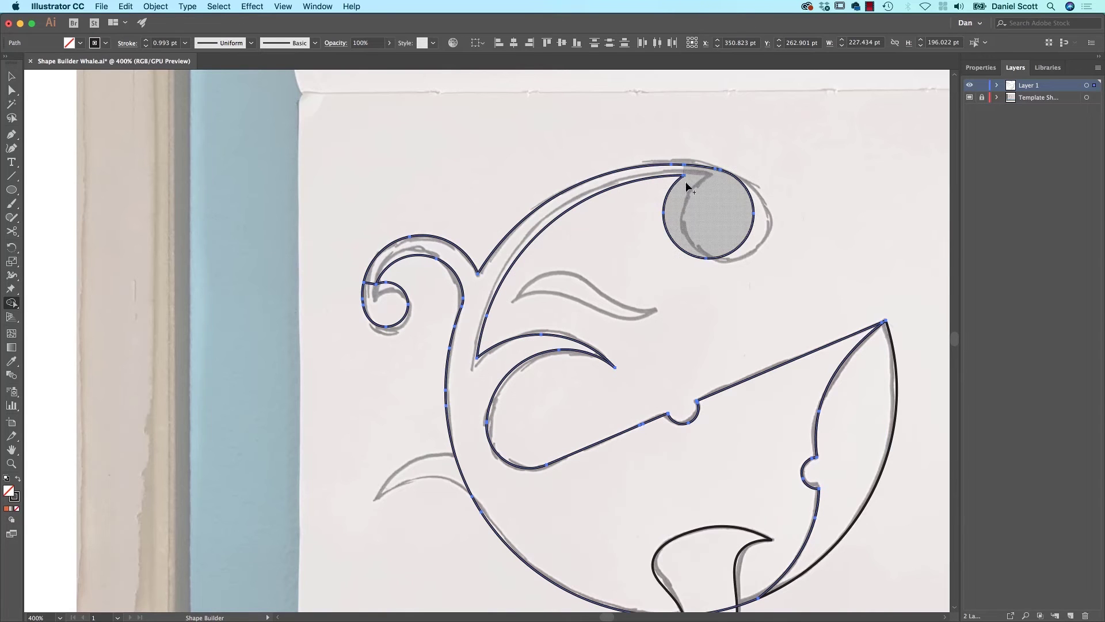
pyautogui.moveTo(691, 185); pyautogui.dragTo(673, 172)
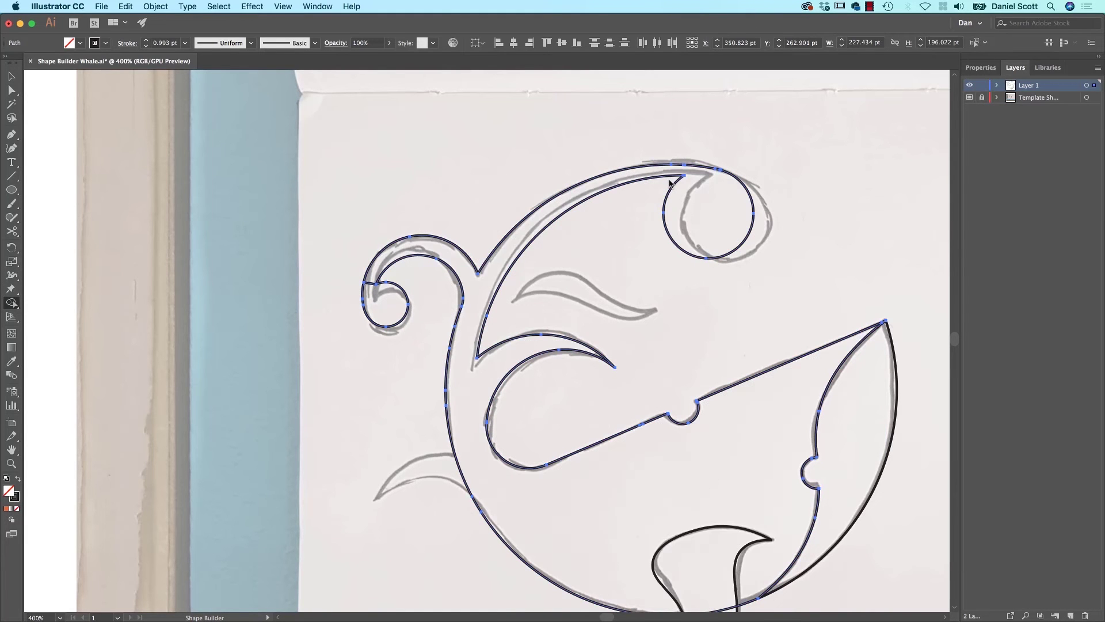
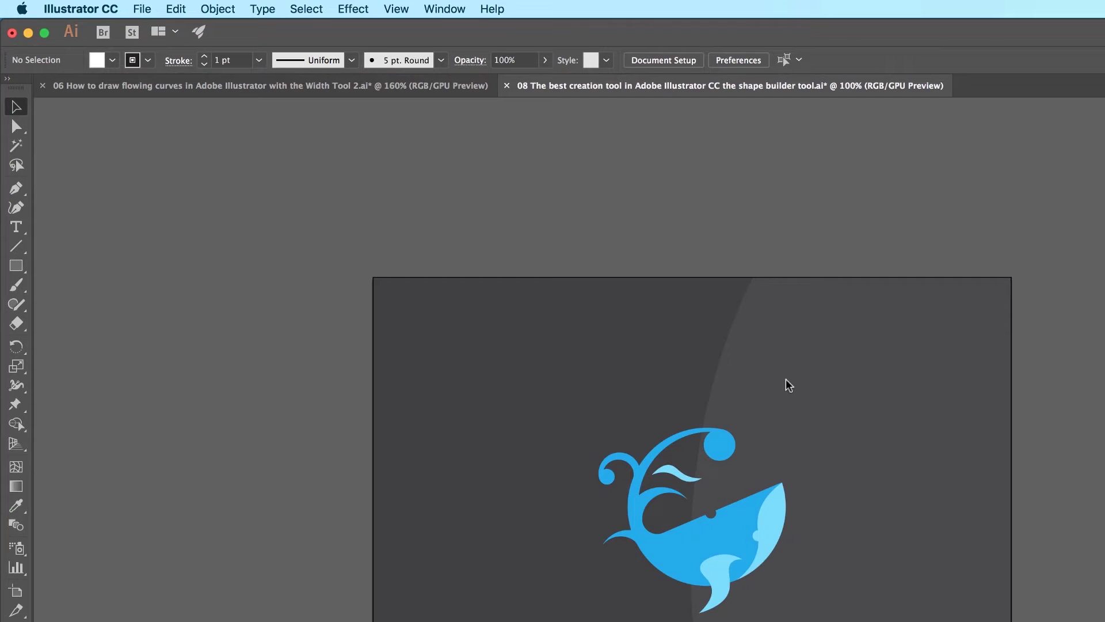
# - In the coloured whale document, try moving the large circle away from the tail's end, and undo the move
pyautogui.press('super+equal')
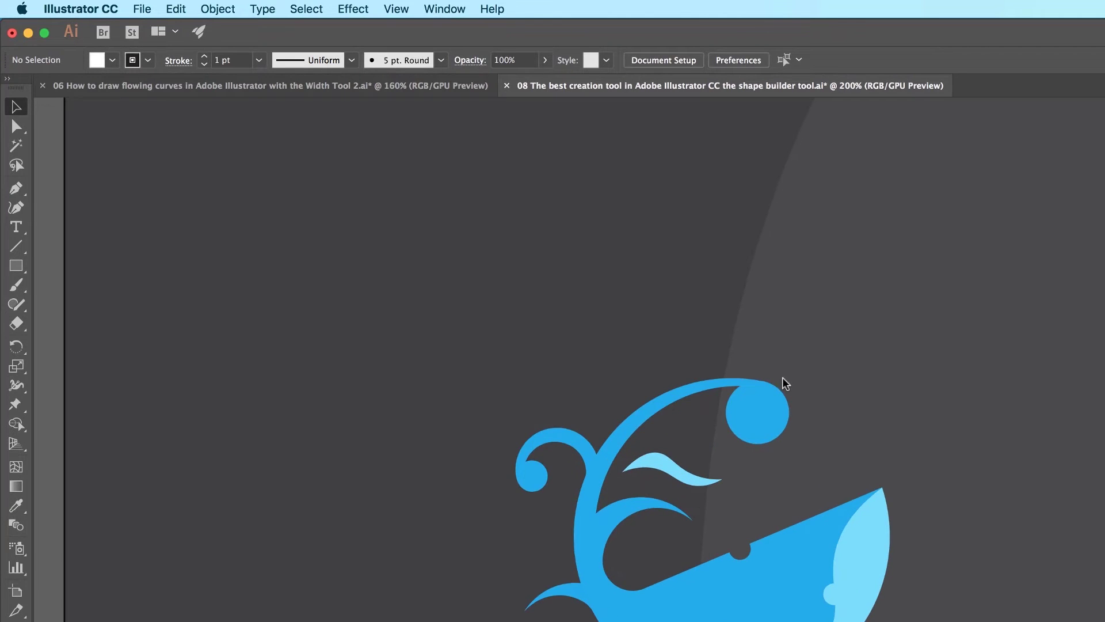
pyautogui.moveTo(712, 304); pyautogui.dragTo(812, 212)
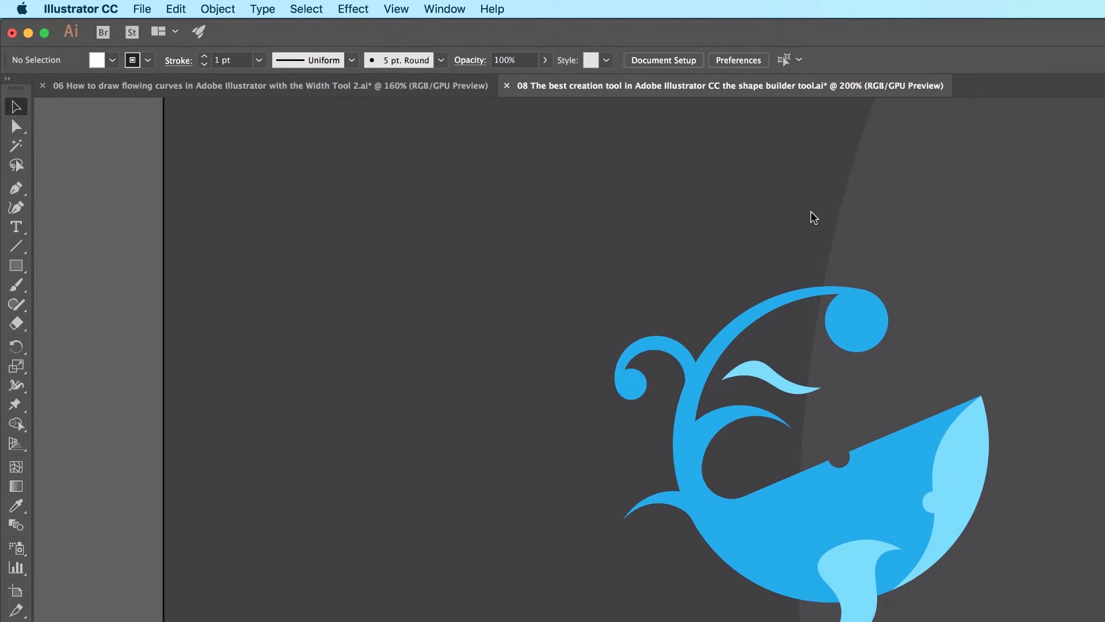
pyautogui.press('super+equal')
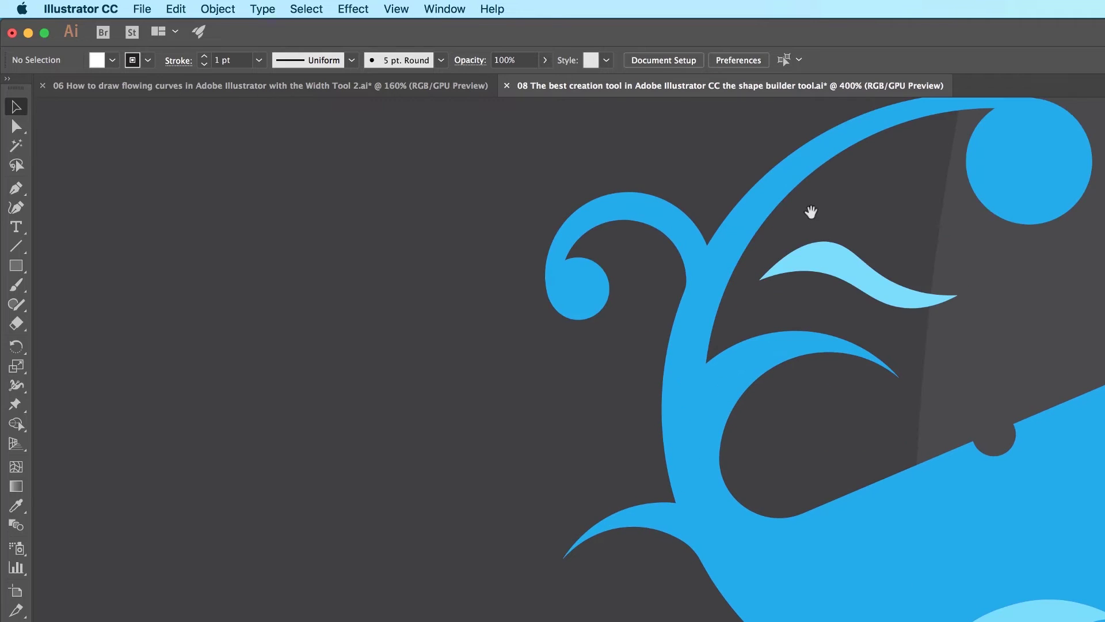
pyautogui.moveTo(812, 214); pyautogui.dragTo(530, 462)
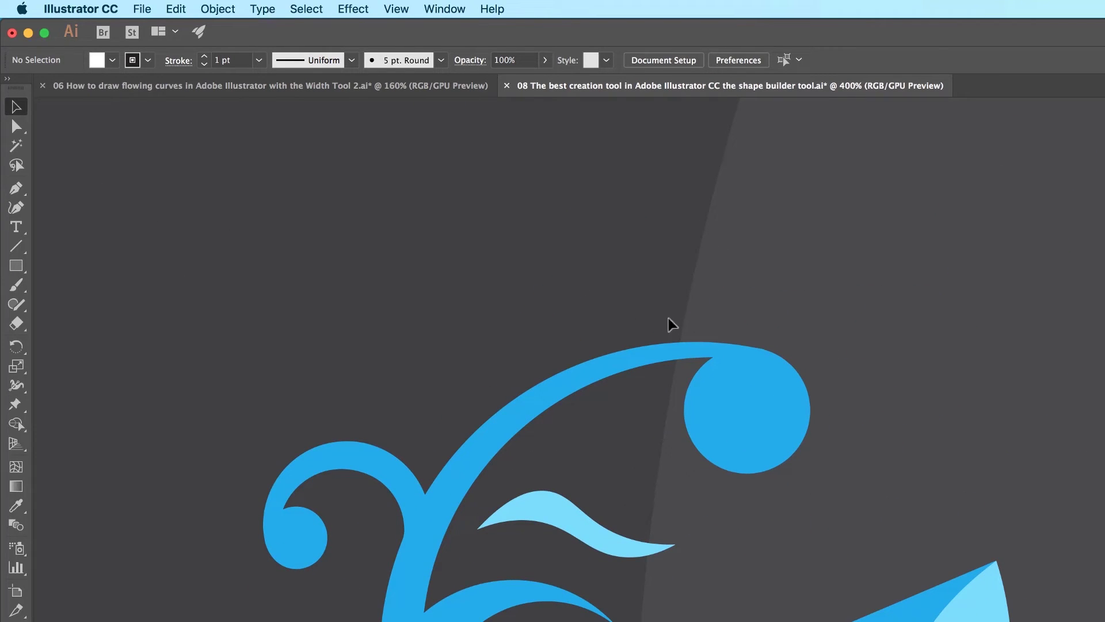
pyautogui.click(754, 383)
pyautogui.click(662, 350)
pyautogui.click(736, 366)
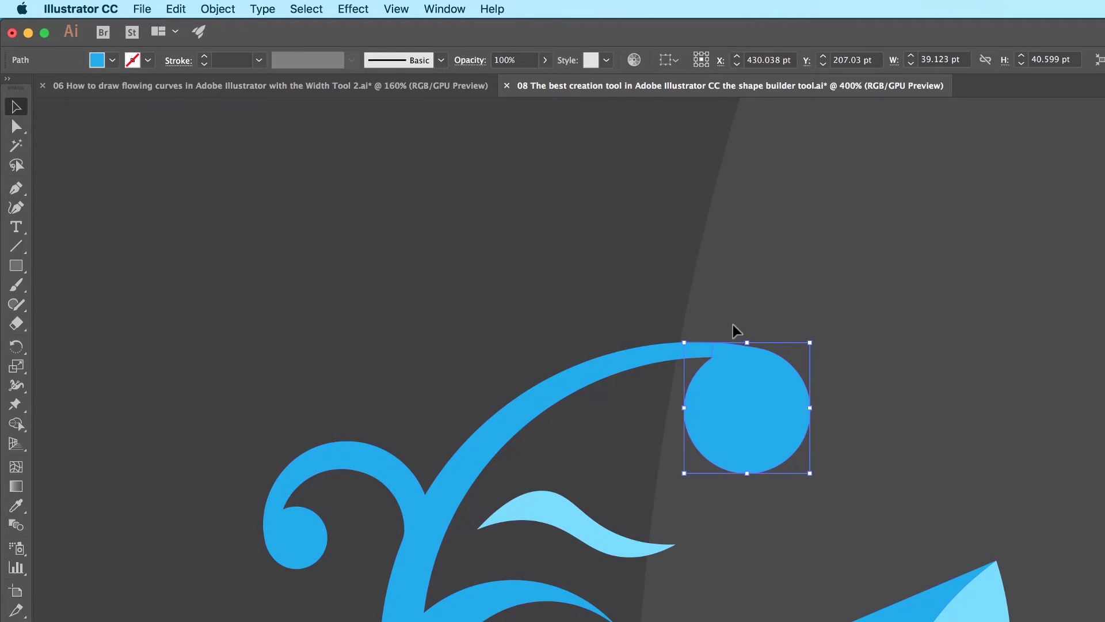
pyautogui.moveTo(737, 371); pyautogui.dragTo(793, 385)
pyautogui.press('super+z')
pyautogui.click(688, 308)
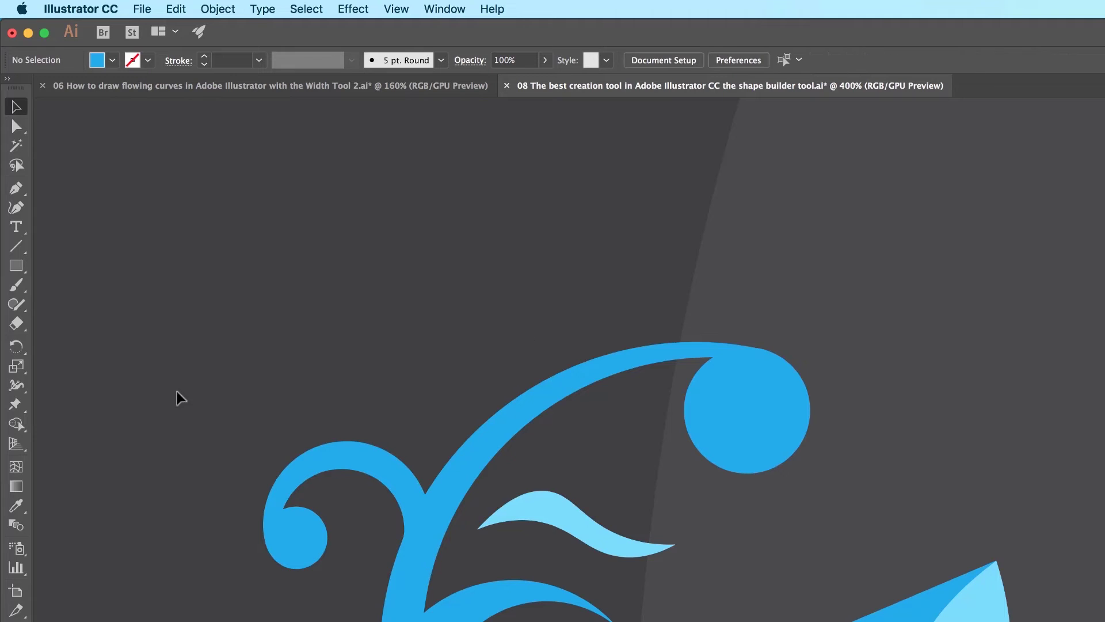
# - Turn Gap Detection on and back off in the Shape Builder Tool Options, and accept the dialog
pyautogui.doubleClick(17, 425)
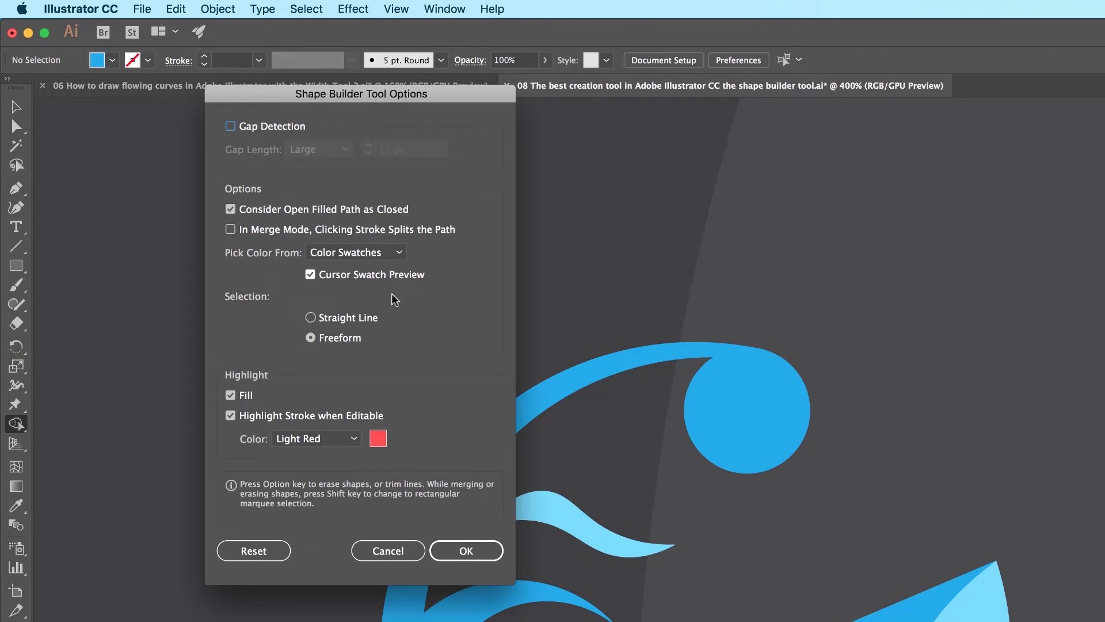
pyautogui.click(250, 129)
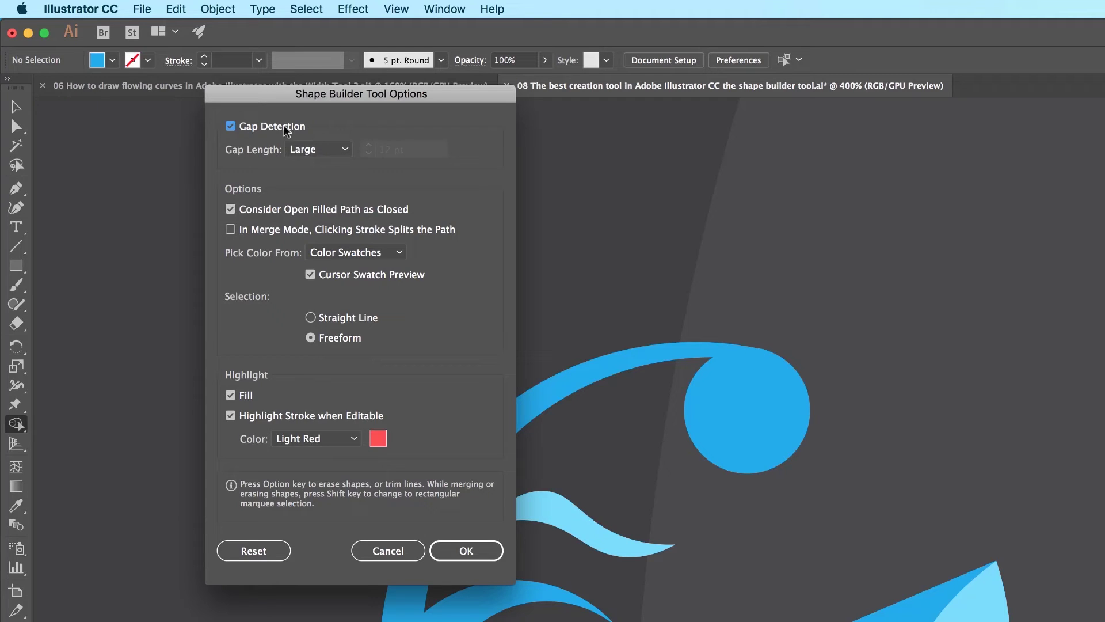
pyautogui.click(230, 126)
pyautogui.click(466, 550)
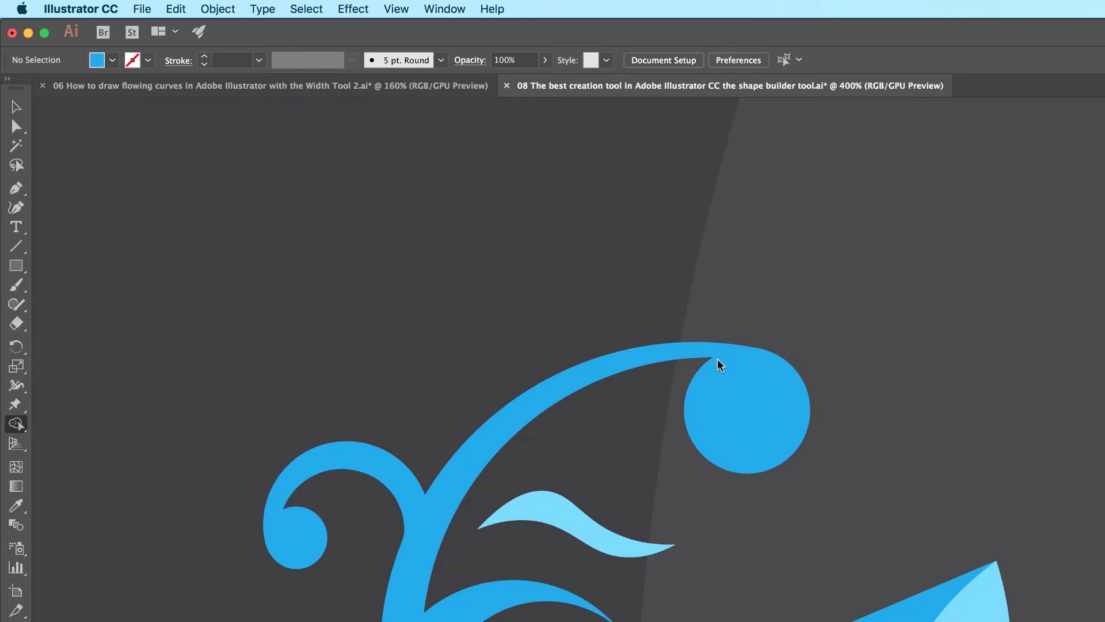
# - Select the large blue circle and the whale body, and merge them at the larger tail's end with Shape Builder
pyautogui.press('v')
pyautogui.click(771, 389)
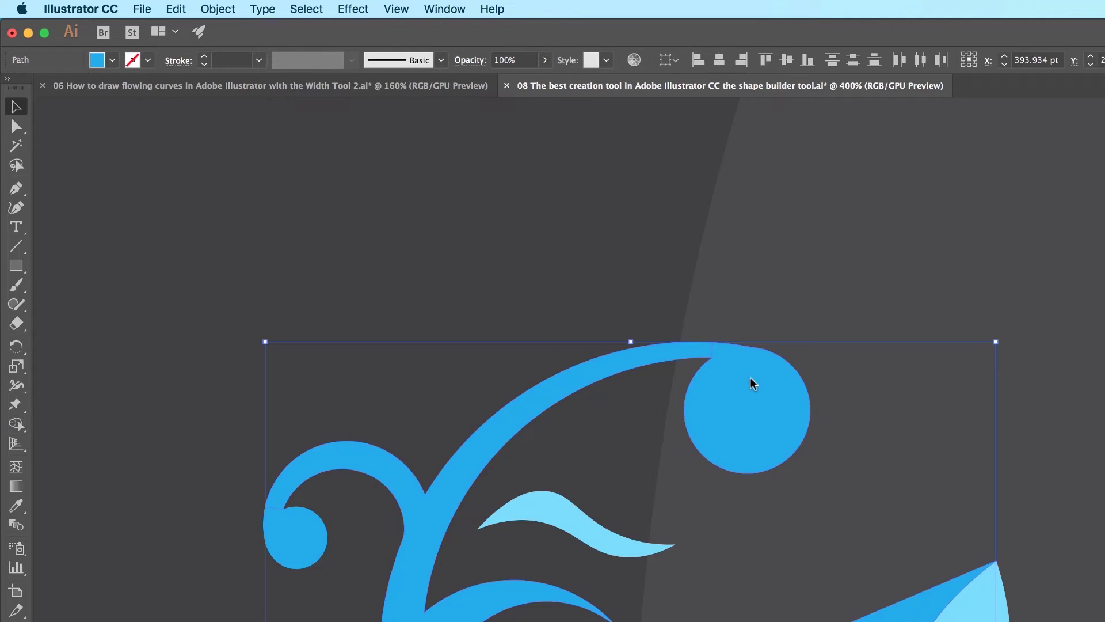
pyautogui.hotkey('shift', 'm')
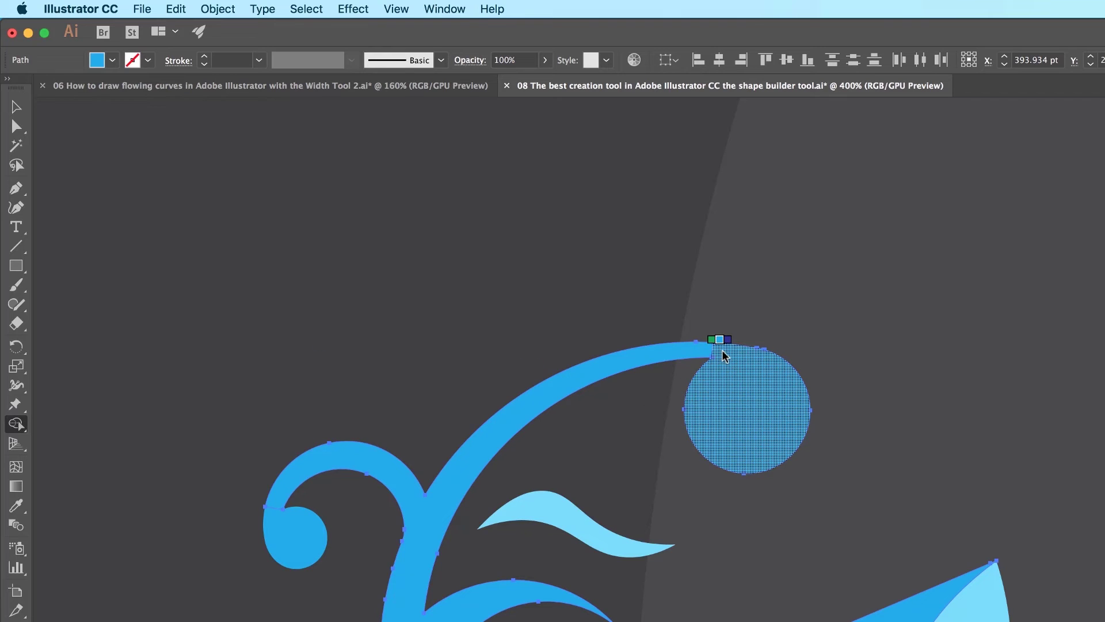
pyautogui.moveTo(719, 348); pyautogui.dragTo(693, 358)
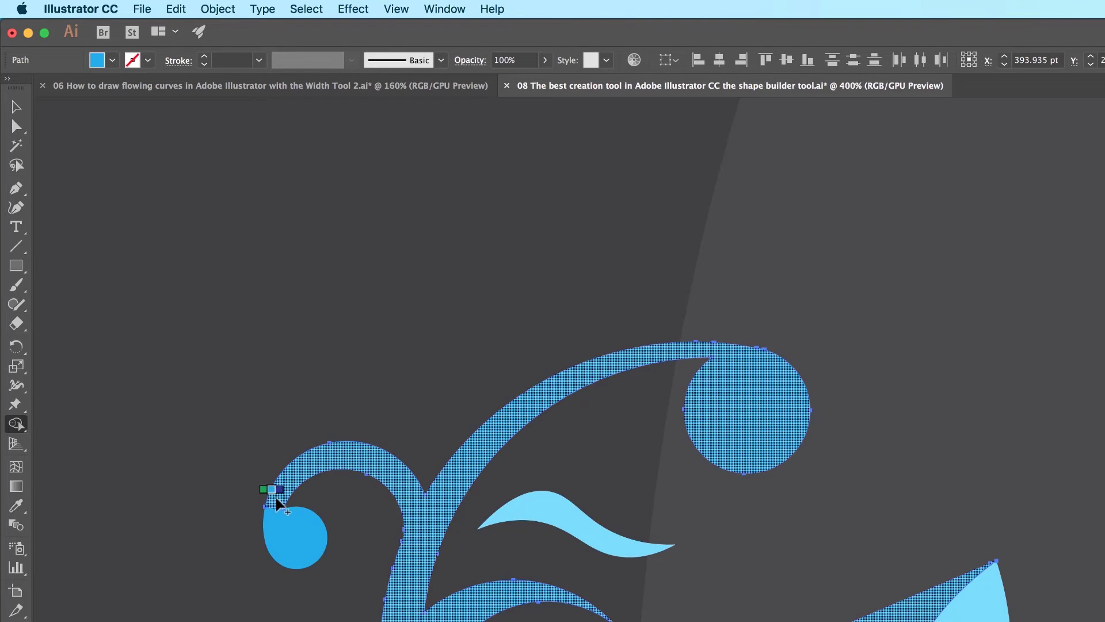
# - Select the small blue circle and the whale body, and merge them at the smaller tail curl's end with Shape Builder
pyautogui.moveTo(276, 493); pyautogui.dragTo(276, 526)
pyautogui.press('v')
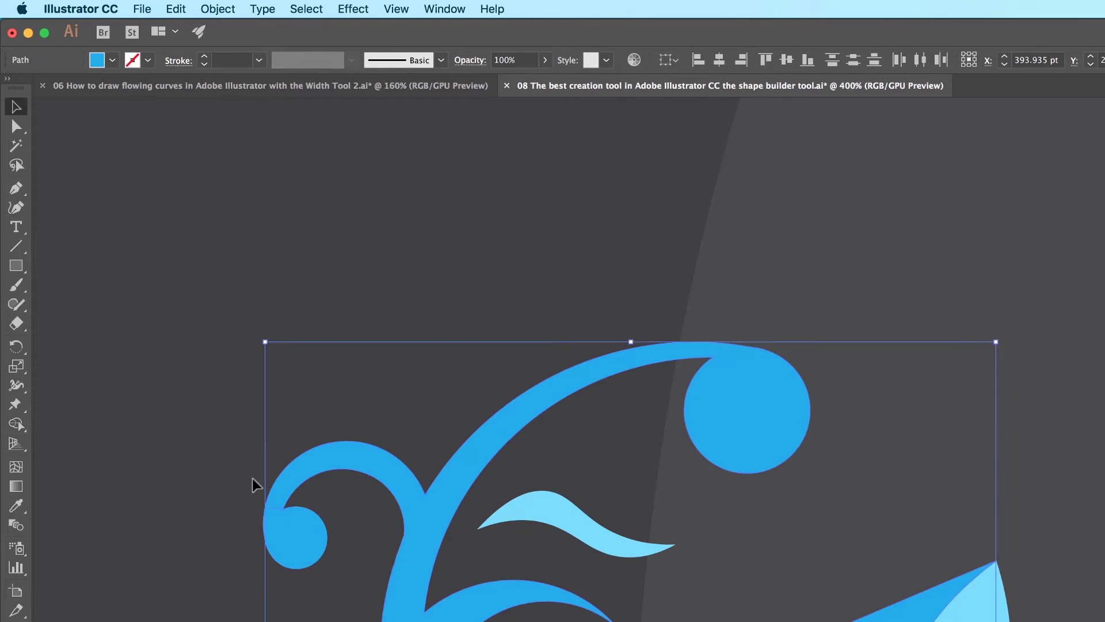
pyautogui.moveTo(218, 442); pyautogui.dragTo(317, 536)
pyautogui.hotkey('shift', 'm')
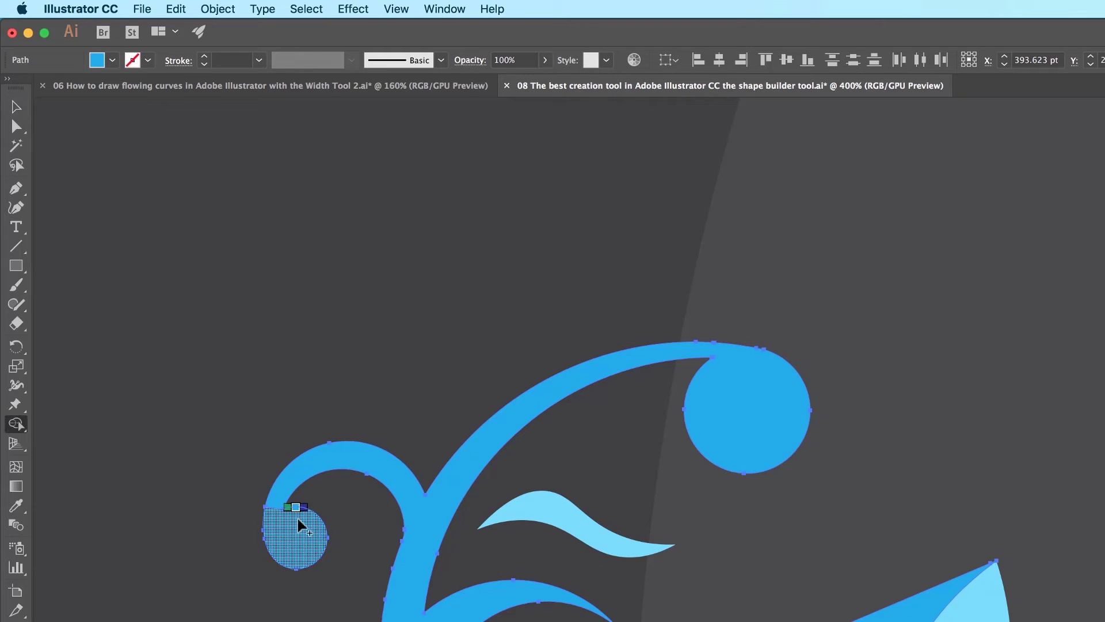
pyautogui.moveTo(275, 500); pyautogui.dragTo(280, 538)
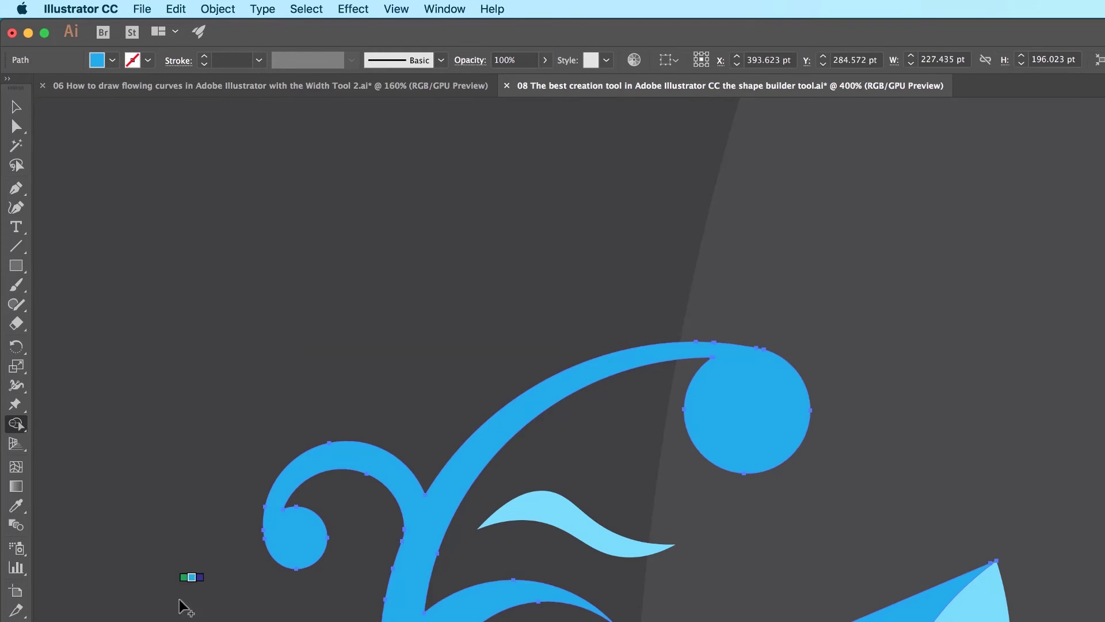
pyautogui.press('v')
pyautogui.click(136, 541)
pyautogui.click(302, 557)
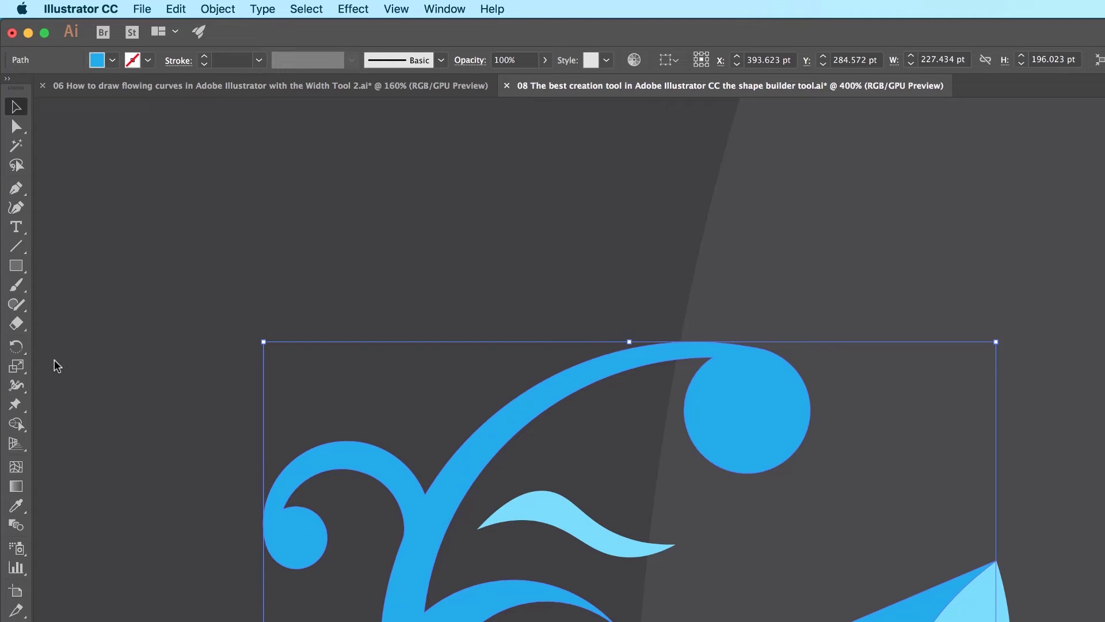
# - Turn Cursor Swatch Preview off and back on in the Shape Builder Tool Options, accepting the dialog each time
pyautogui.doubleClick(14, 425)
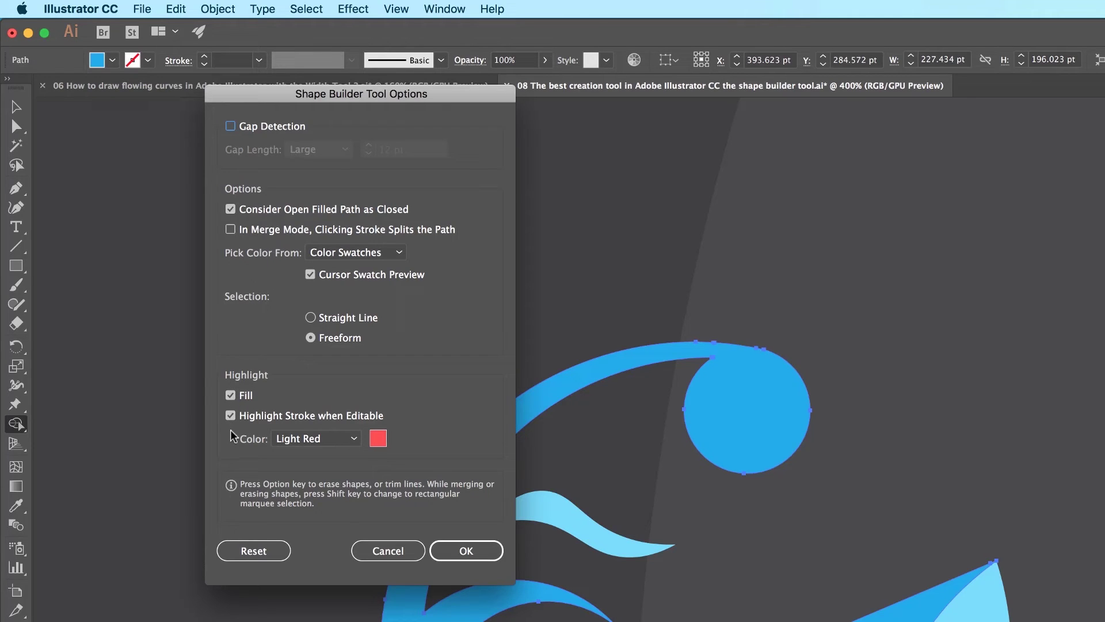
pyautogui.click(310, 274)
pyautogui.click(458, 550)
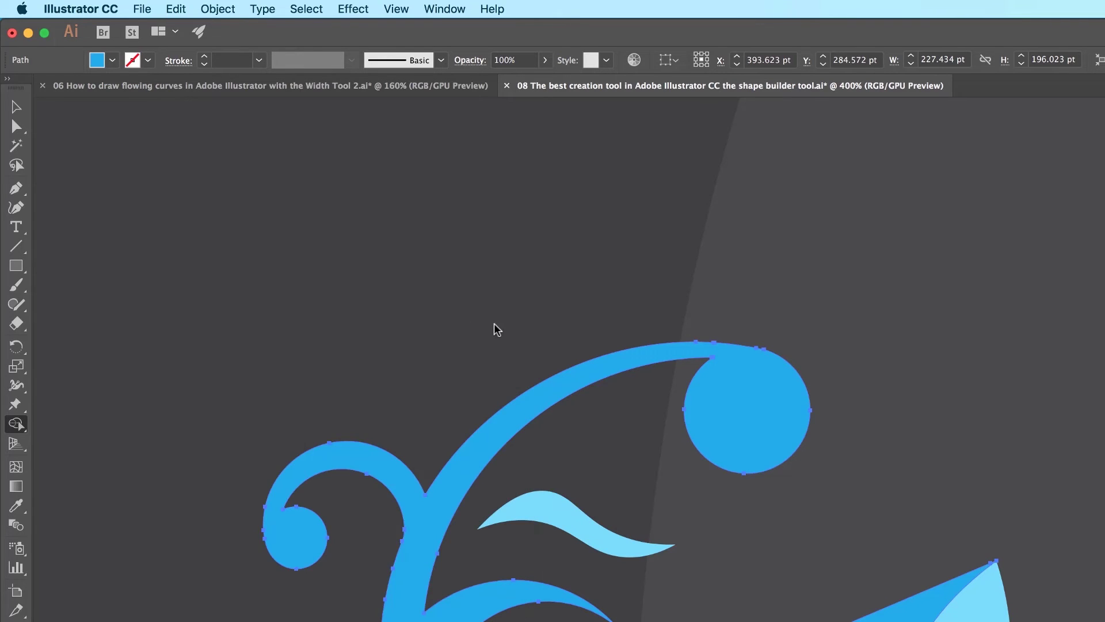
pyautogui.doubleClick(18, 424)
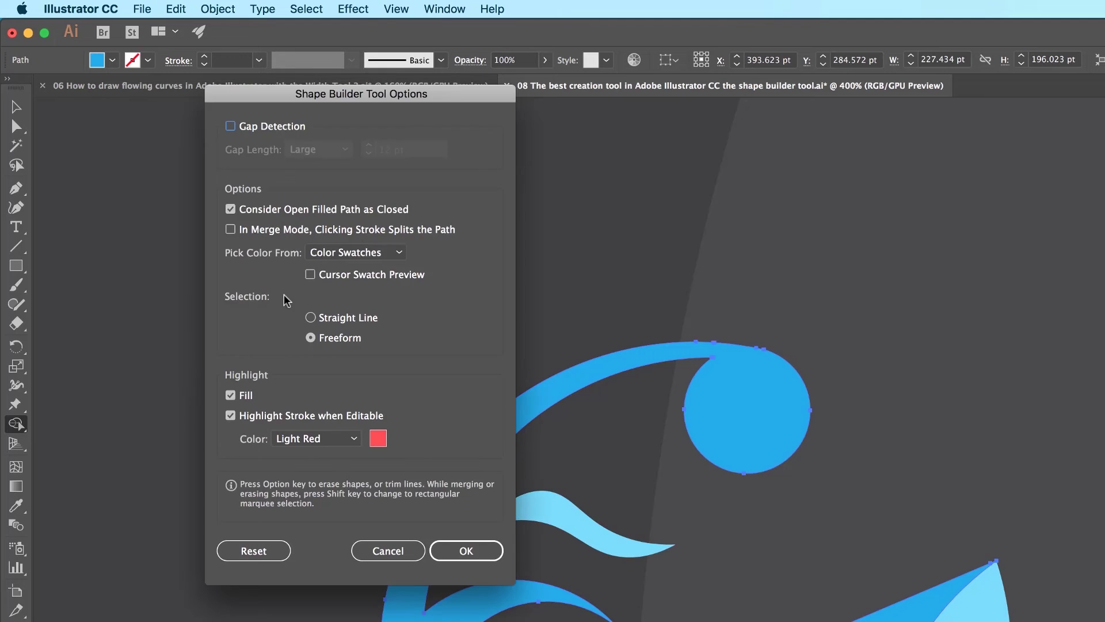
pyautogui.click(311, 275)
pyautogui.click(460, 551)
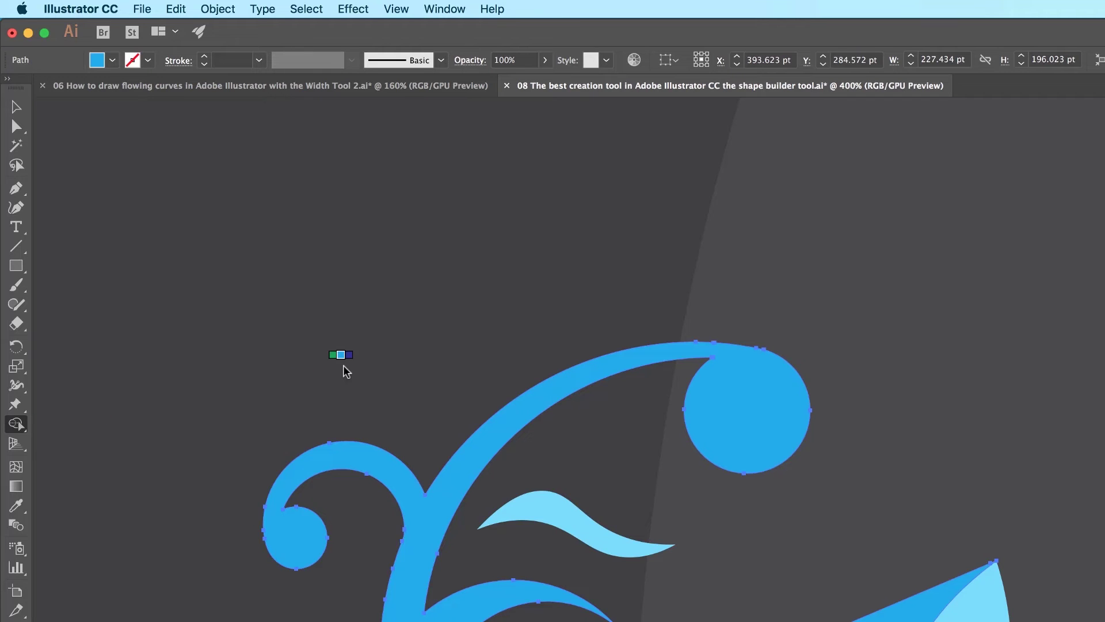
pyautogui.moveTo(535, 432); pyautogui.dragTo(500, 296)
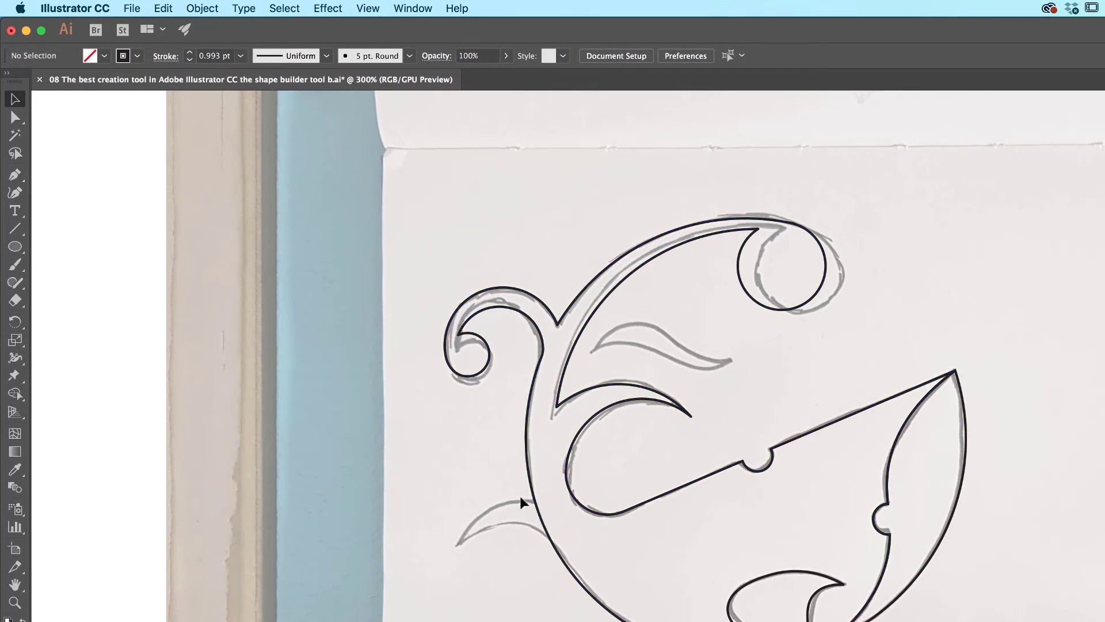
# - In the sketch document, duplicate the whale body beside the sketch and draw a line about 36 pt tall across its inner fin's base
pyautogui.click(599, 413)
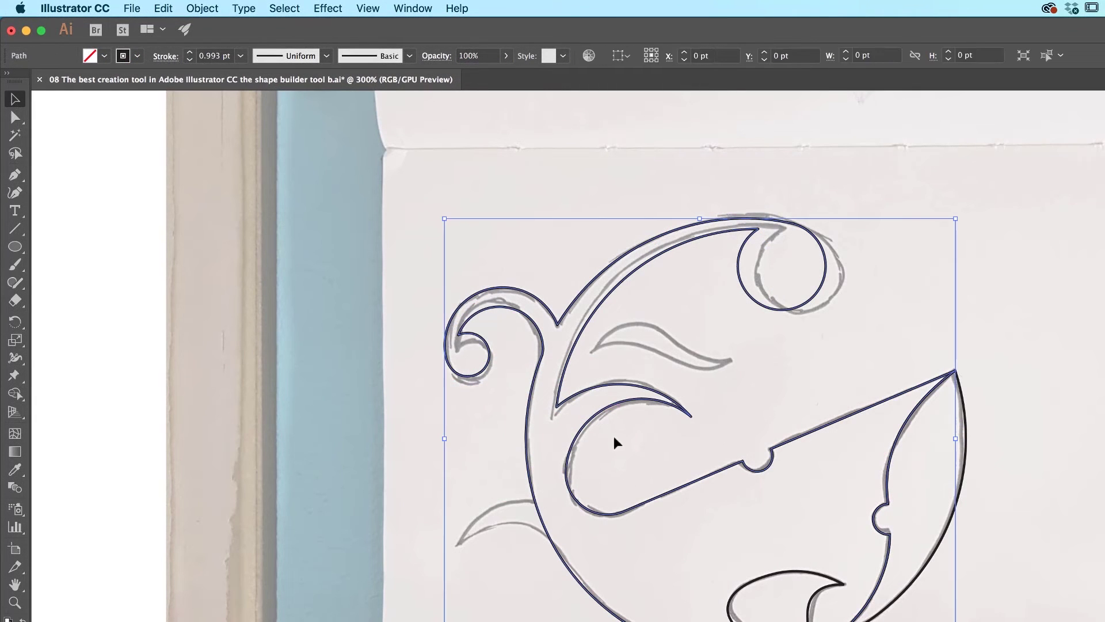
pyautogui.moveTo(601, 414); pyautogui.dragTo(81, 446)
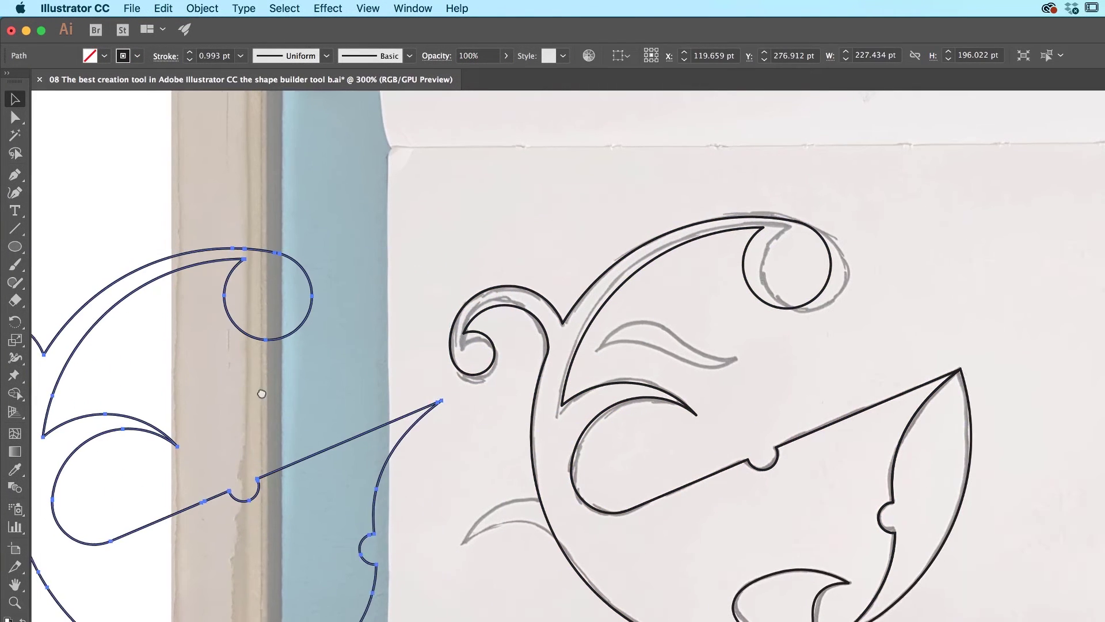
pyautogui.hscroll(-10, 368, 415)
pyautogui.click(15, 229)
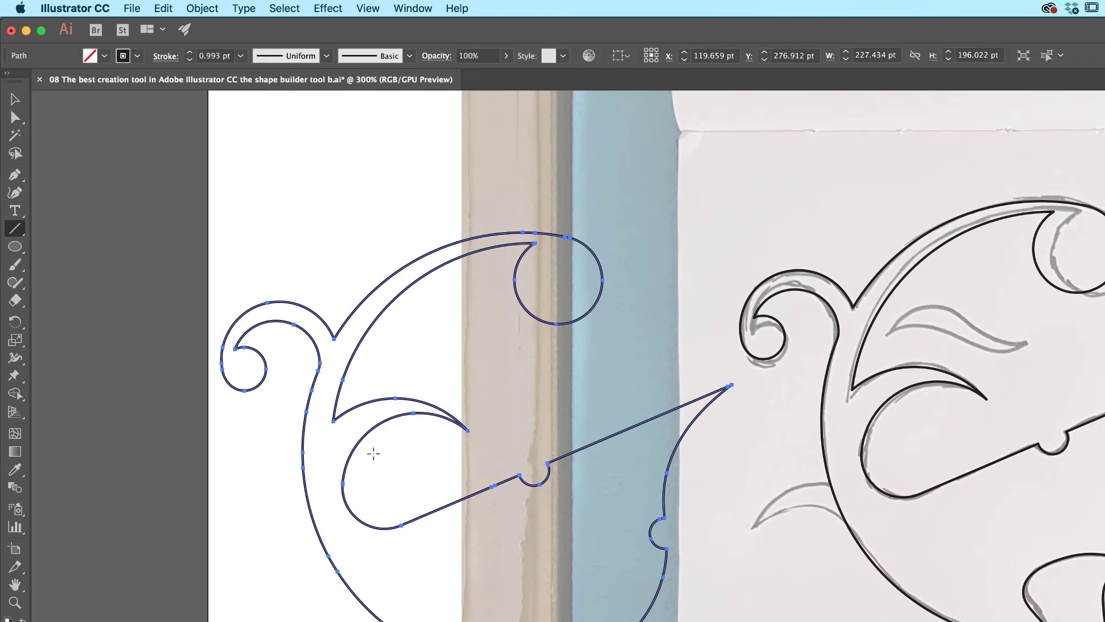
pyautogui.moveTo(342, 408); pyautogui.dragTo(348, 488)
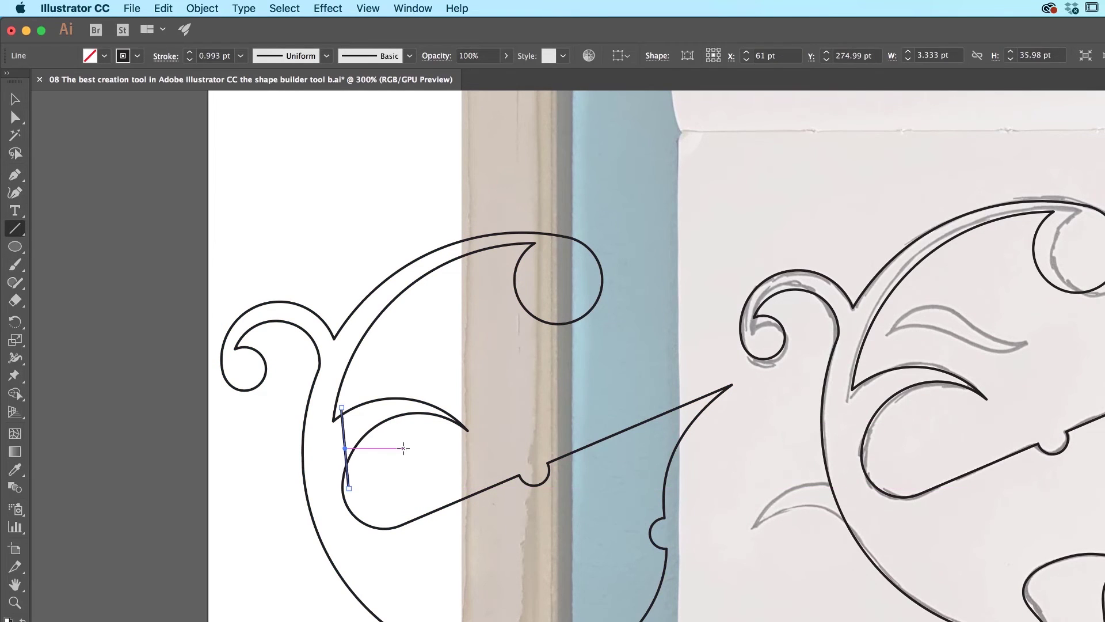
# - Select the duplicated body and the line, and erase everything except the inner fin with Shape Builder
pyautogui.press('v')
pyautogui.moveTo(216, 291); pyautogui.dragTo(452, 535)
pyautogui.hotkey('shift', 'm')
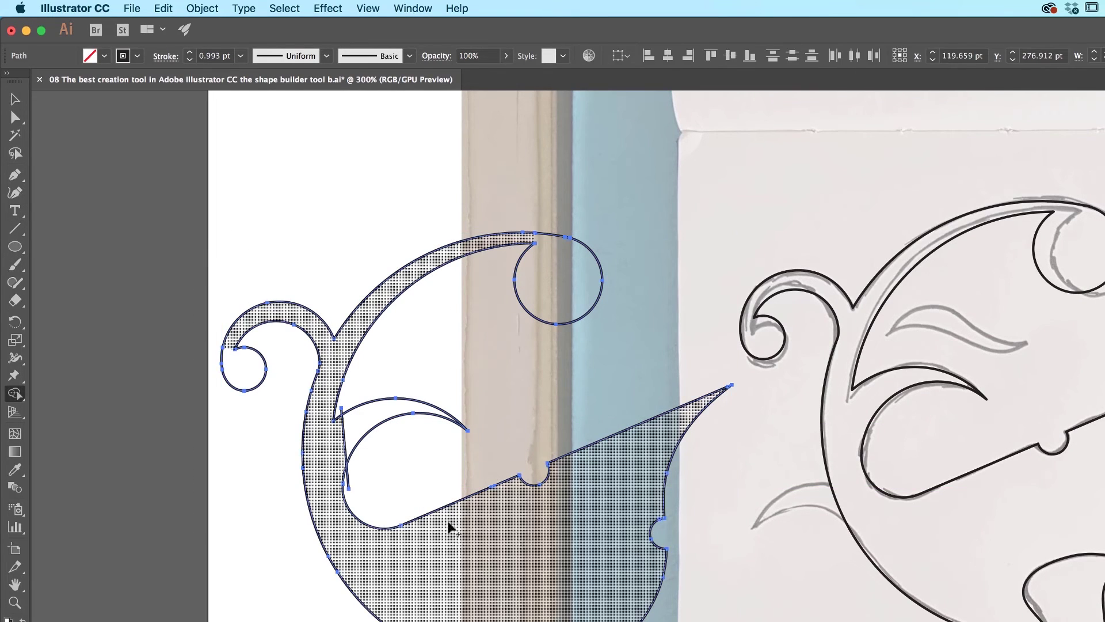
pyautogui.keyDown('alt'); pyautogui.click(322, 454); pyautogui.keyUp('alt')
pyautogui.keyDown('alt'); pyautogui.click(254, 368); pyautogui.keyUp('alt')
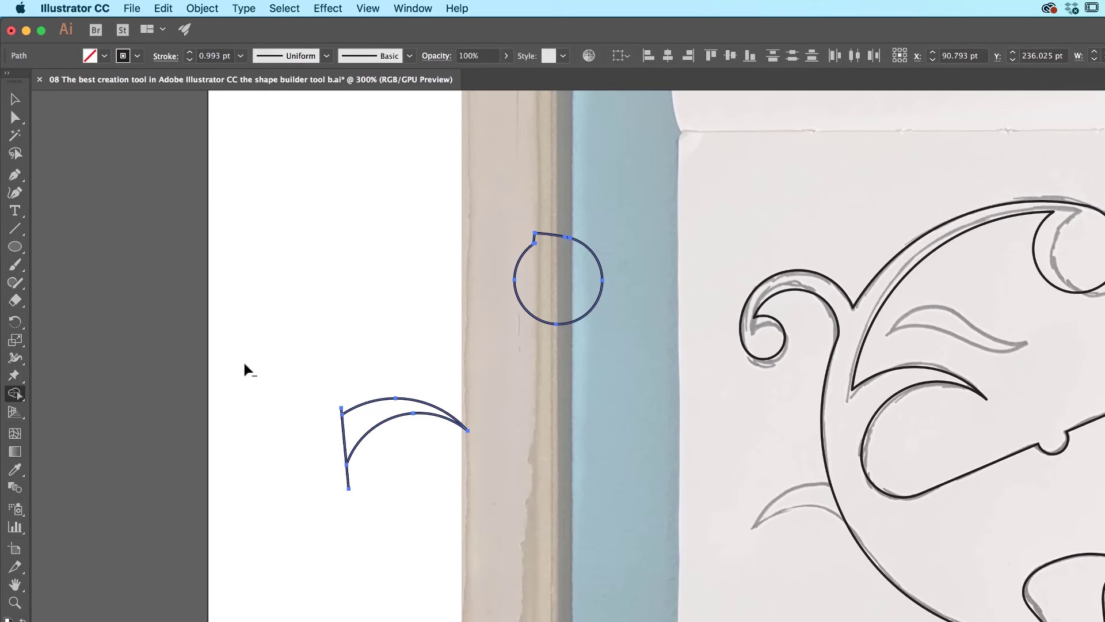
pyautogui.keyDown('alt'); pyautogui.click(550, 287); pyautogui.keyUp('alt')
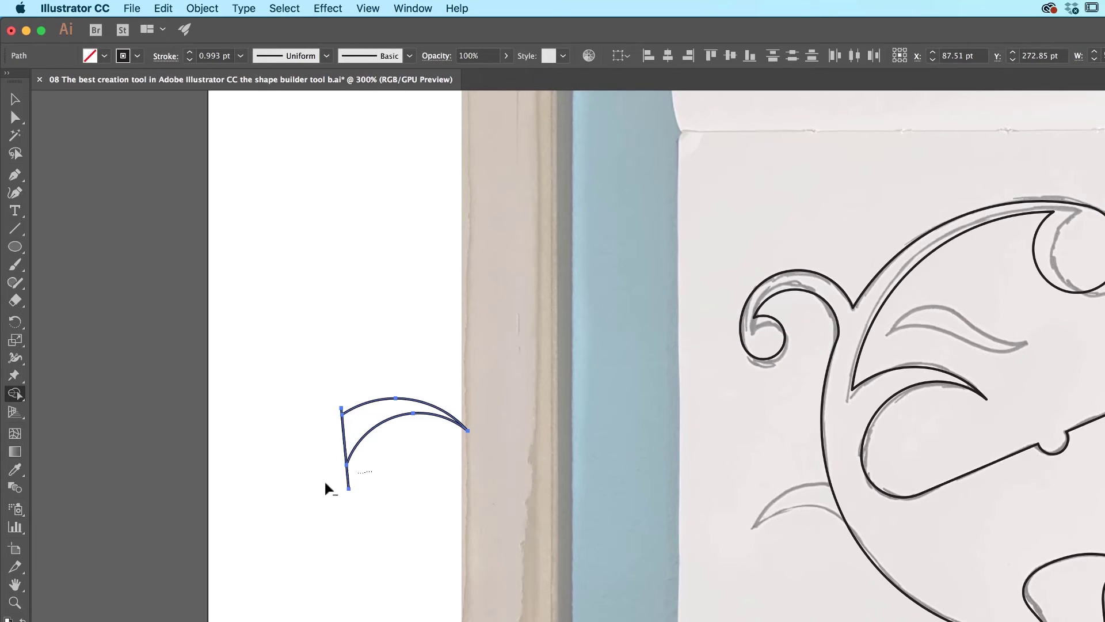
pyautogui.keyDown('alt'); pyautogui.click(348, 478); pyautogui.keyUp('alt')
# - Move the isolated fin away from the leftover cutting line, and delete that line
pyautogui.press('v')
pyautogui.click(413, 452)
pyautogui.moveTo(394, 419); pyautogui.dragTo(570, 520)
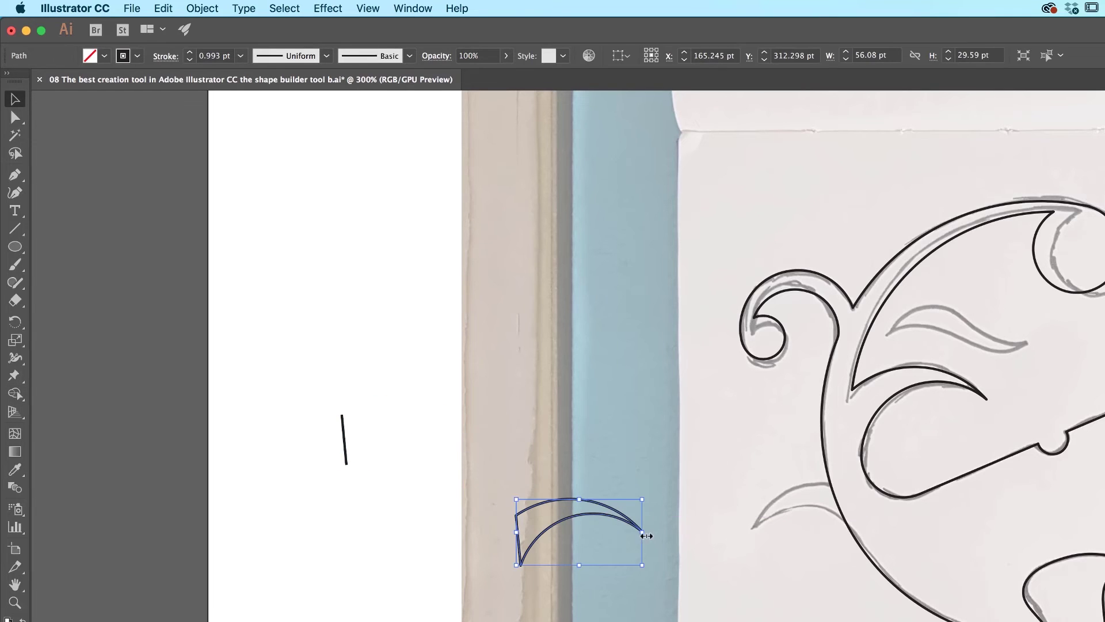
pyautogui.click(344, 440)
pyautogui.press('Delete')
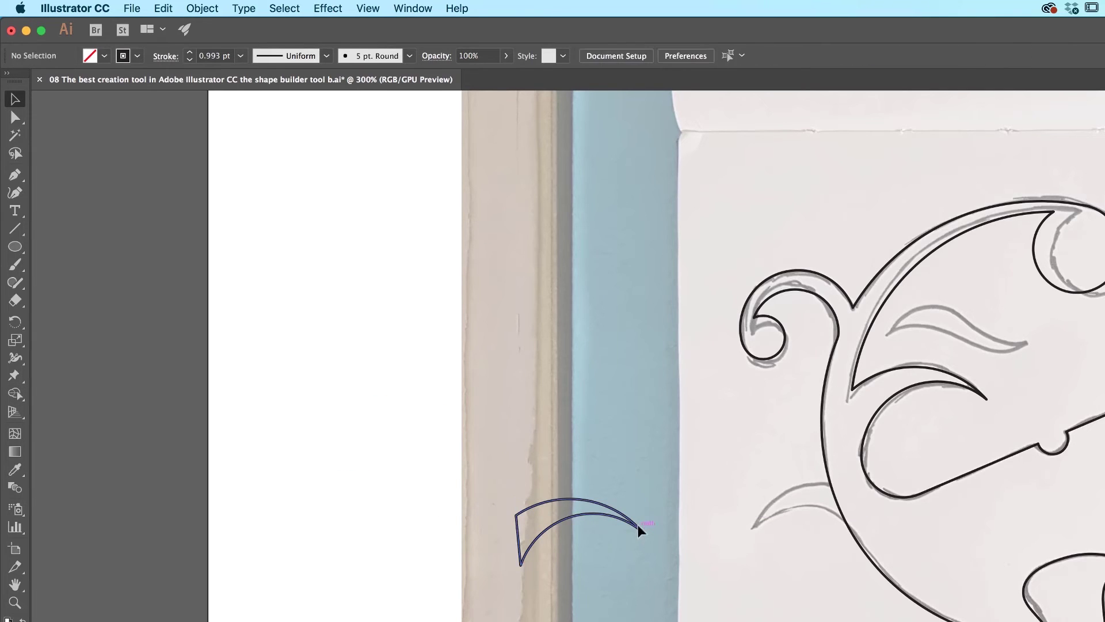
# - Mirror the isolated fin horizontally and place it over the sketched fin on the body's outer edge
pyautogui.click(638, 527)
pyautogui.moveTo(644, 537); pyautogui.dragTo(382, 537)
pyautogui.moveTo(497, 544); pyautogui.dragTo(865, 526)
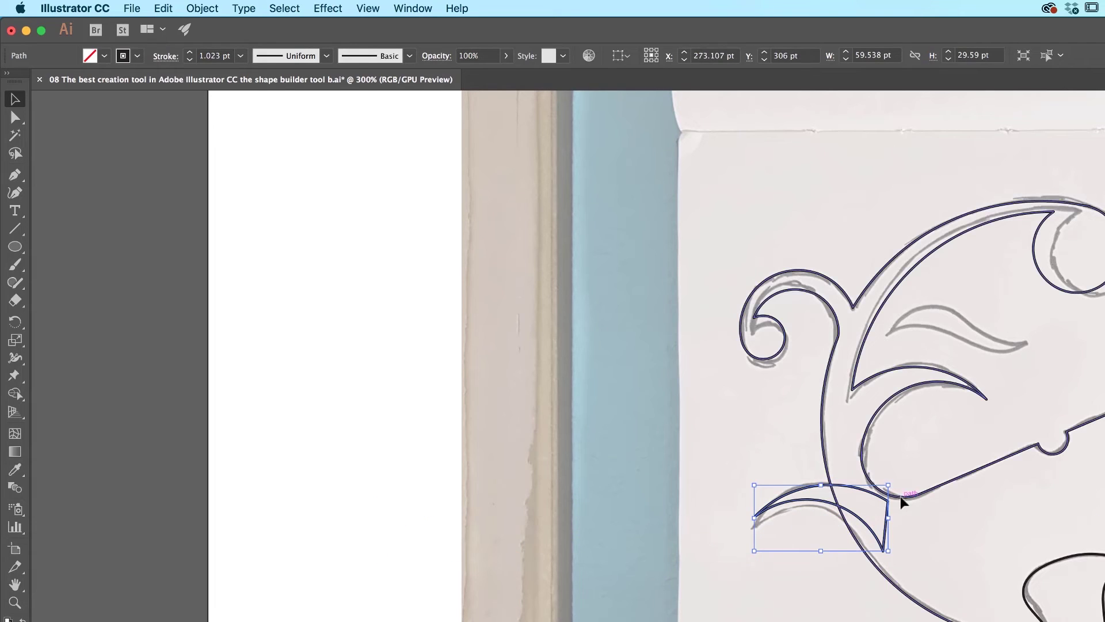
# - Rotate the fin slightly, resize it to about 51 by 28 pt, and align its tip with the sketched fin
pyautogui.moveTo(892, 483); pyautogui.dragTo(896, 477)
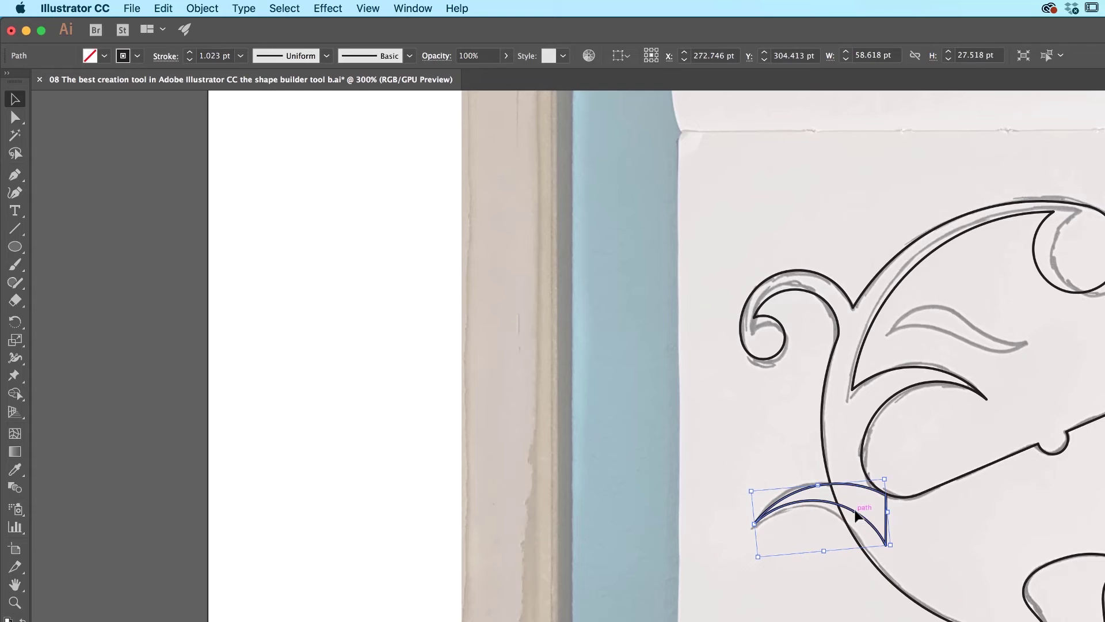
pyautogui.moveTo(855, 514); pyautogui.dragTo(819, 554)
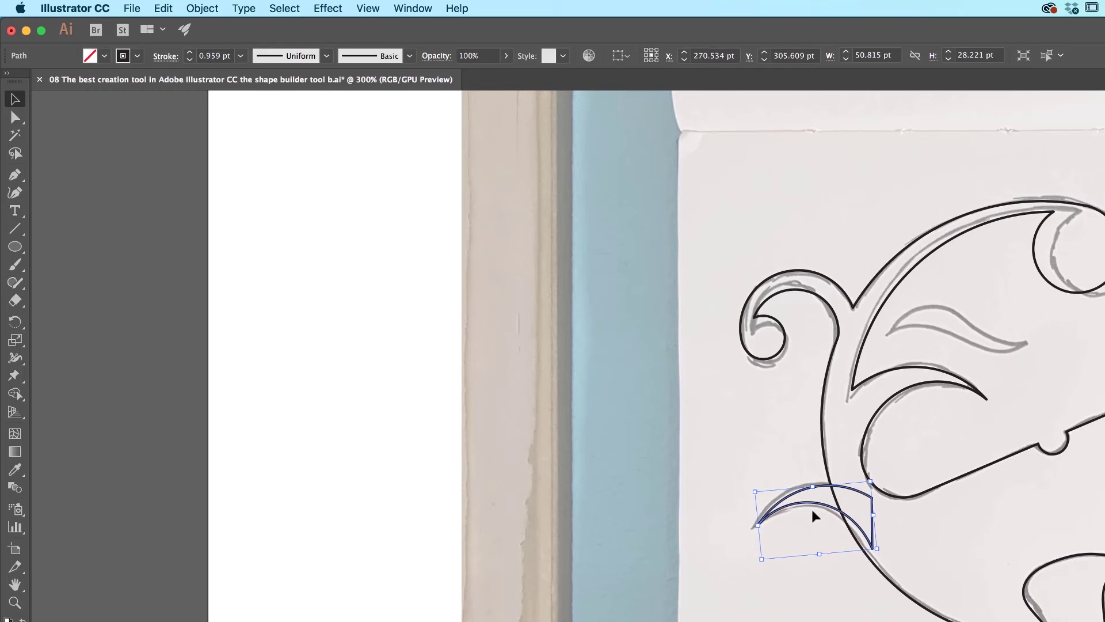
pyautogui.moveTo(823, 507); pyautogui.dragTo(817, 508)
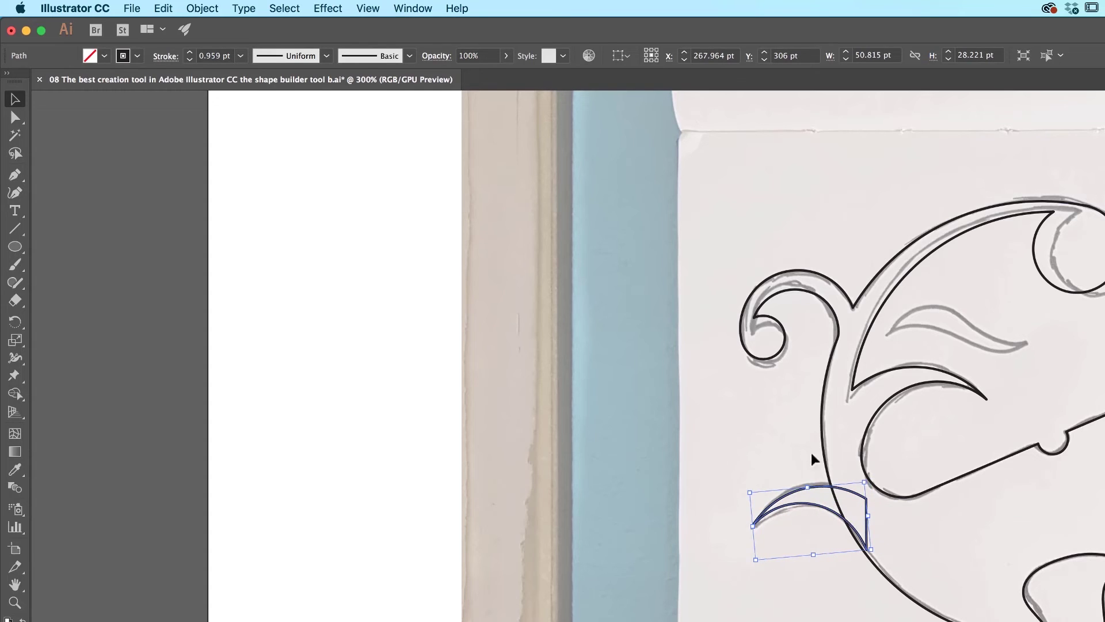
# - Select the whale body together with the fin, and merge them with Shape Builder
pyautogui.keyDown('shift'); pyautogui.click(837, 503); pyautogui.keyUp('shift')
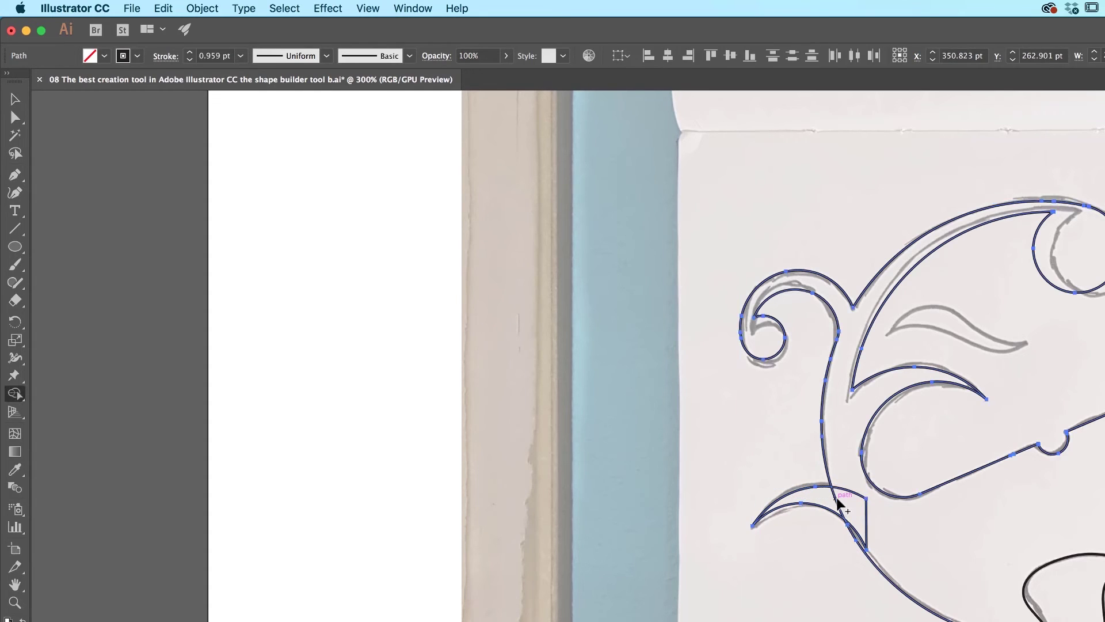
pyautogui.hotkey('shift', 'm')
pyautogui.moveTo(857, 521); pyautogui.dragTo(834, 505)
# - Try rounding the corner where the fin's lower edge meets the body to 12.44 pt, and undo the rounding
pyautogui.press('a')
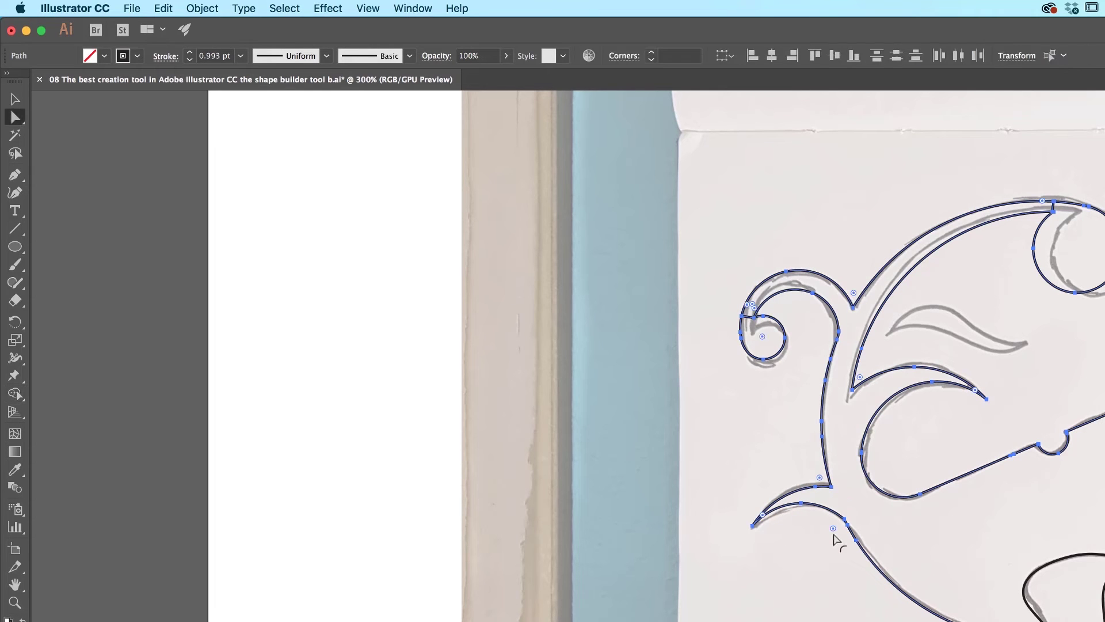
pyautogui.press('super+equal')
pyautogui.press('super+equal')
pyautogui.press('super+equal')
pyautogui.moveTo(833, 530); pyautogui.dragTo(423, 427)
pyautogui.click(783, 540)
pyautogui.moveTo(785, 545); pyautogui.dragTo(722, 595)
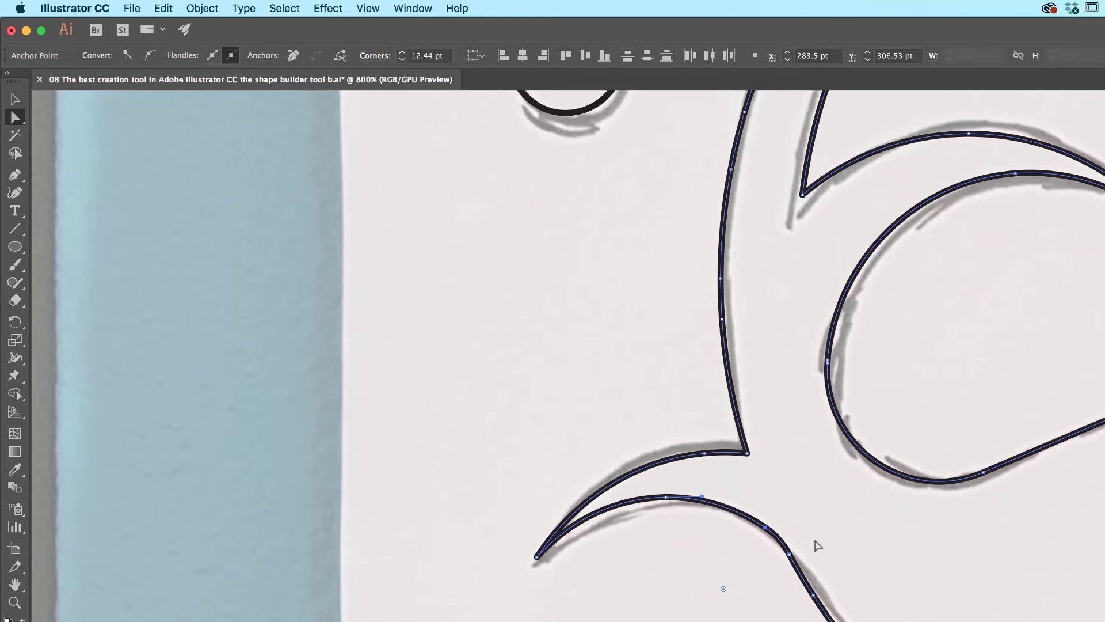
pyautogui.press('super+z')
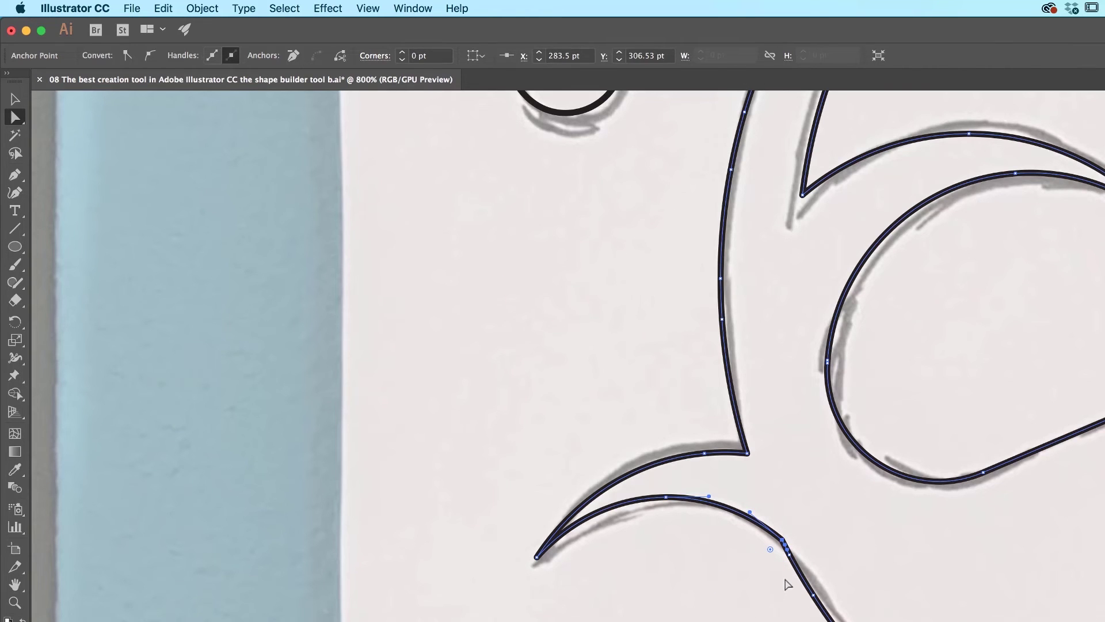
# - Delete the extra anchor point on the body outline just below the fin's lower corner with the Pen tool
pyautogui.press('super+equal')
pyautogui.press('super+equal')
pyautogui.moveTo(784, 577); pyautogui.dragTo(523, 335)
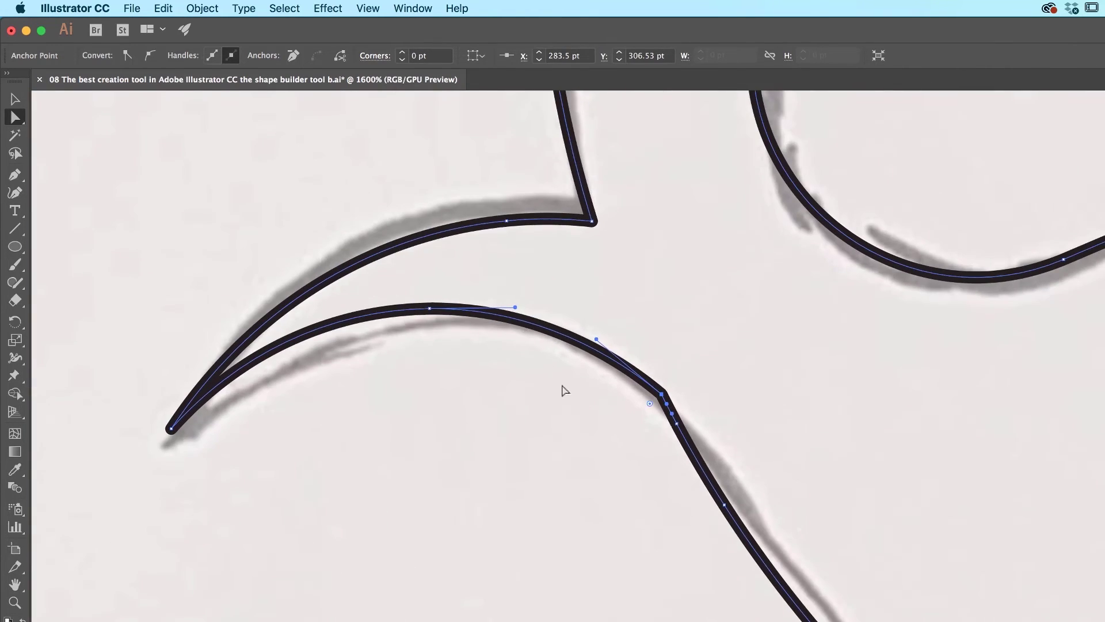
pyautogui.click(676, 424)
pyautogui.click(662, 394)
pyautogui.click(676, 423)
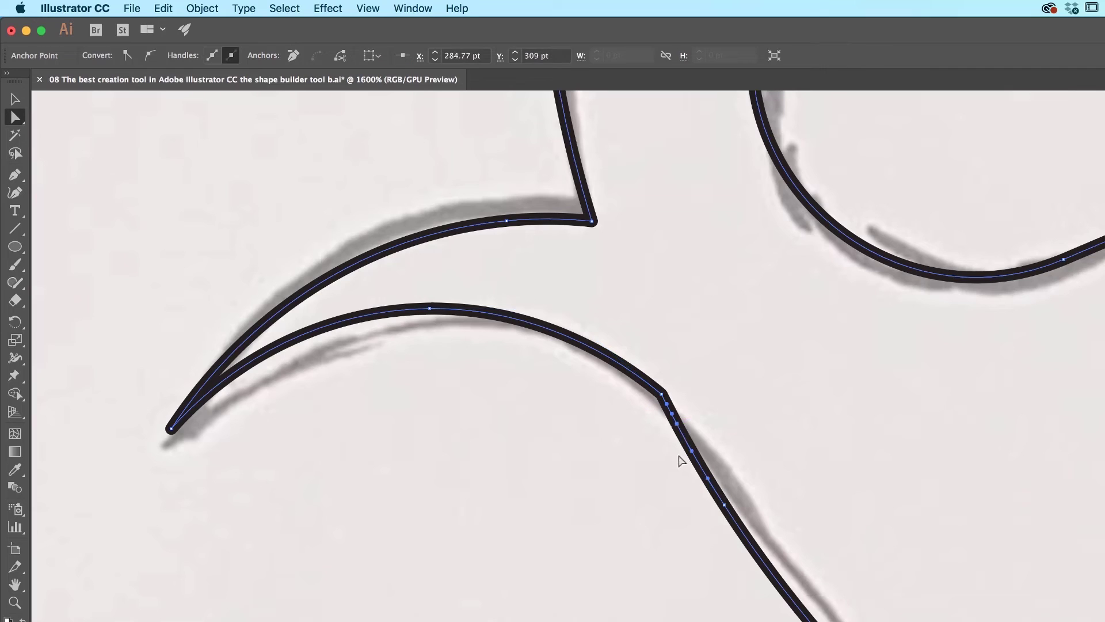
pyautogui.press('p')
pyautogui.click(677, 425)
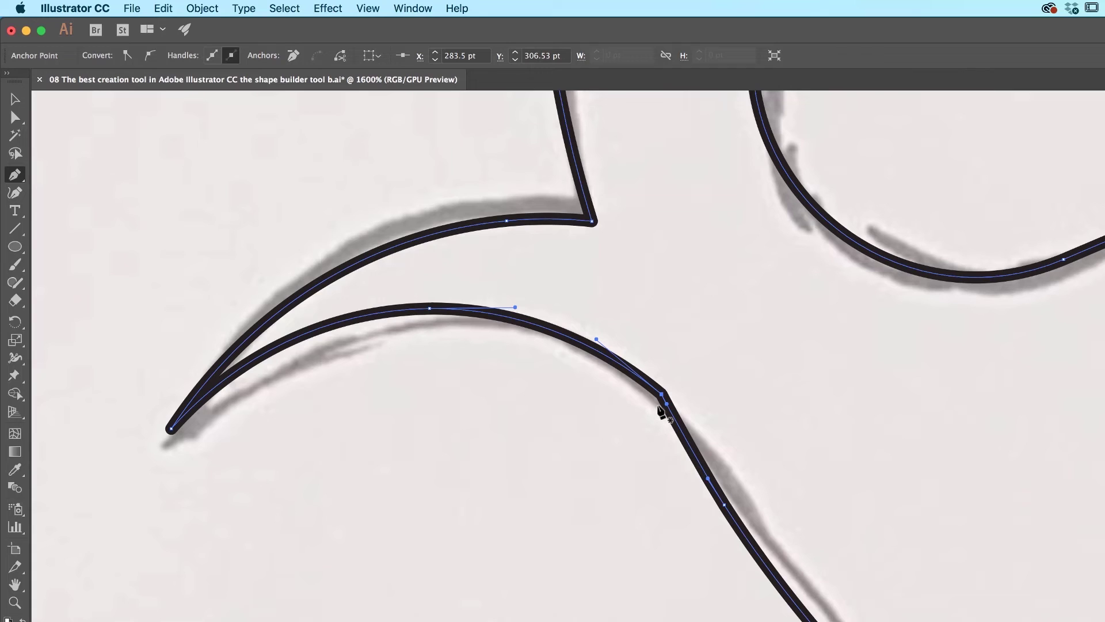
# - Round the corner where the fin's lower edge meets the body into a smooth curve, and deselect the outline
pyautogui.press('a')
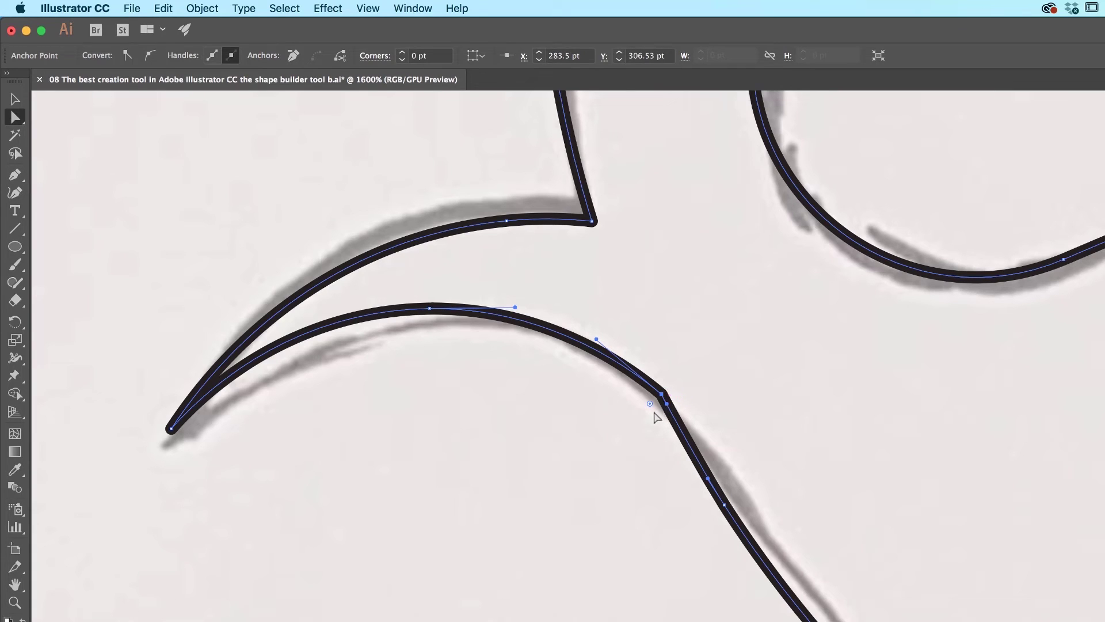
pyautogui.moveTo(650, 407); pyautogui.dragTo(534, 520)
pyautogui.click(560, 500)
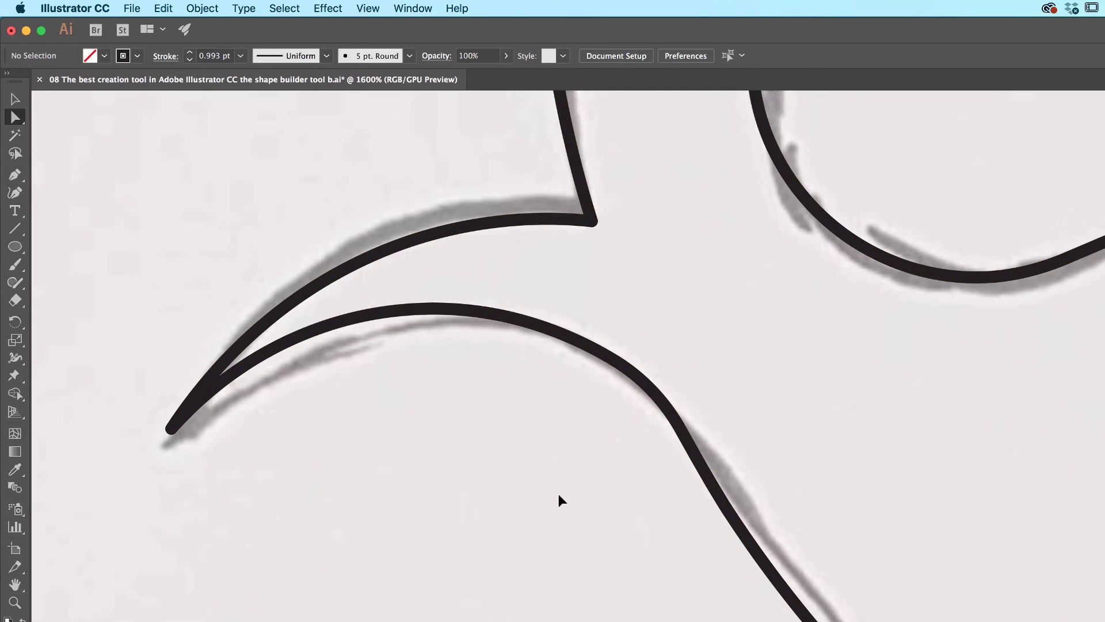
# - Trace the wavy leaf between the curls as a closed shape, about 62 by 21 pt, with the Curvature tool, and deselect it
pyautogui.press('super+minus')
pyautogui.press('super+minus')
pyautogui.press('super+minus')
pyautogui.moveTo(768, 276); pyautogui.dragTo(415, 528)
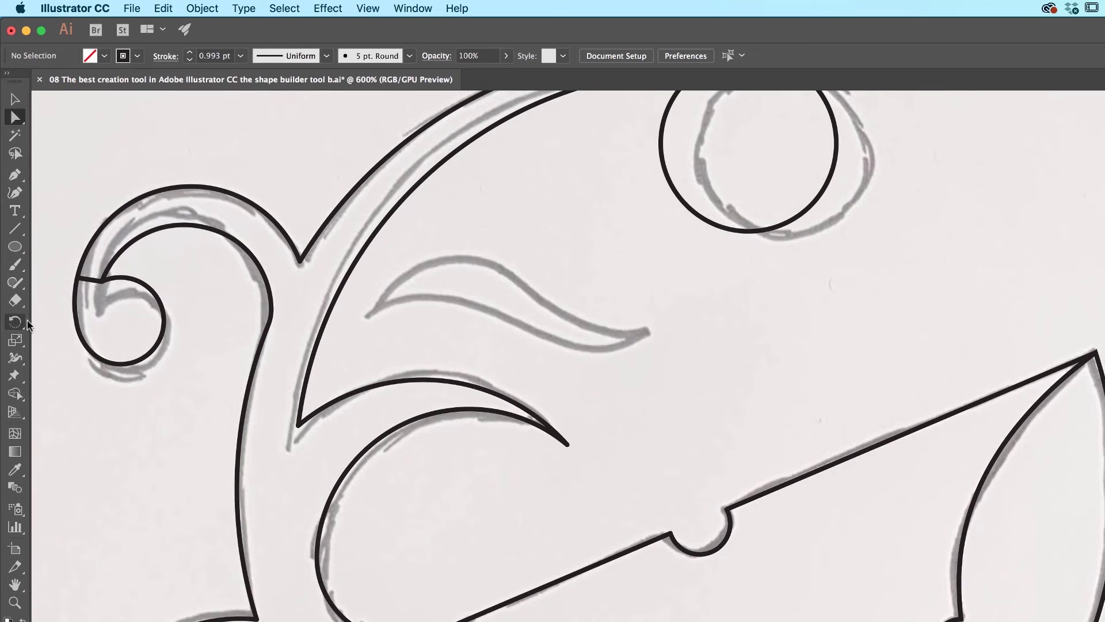
pyautogui.click(14, 193)
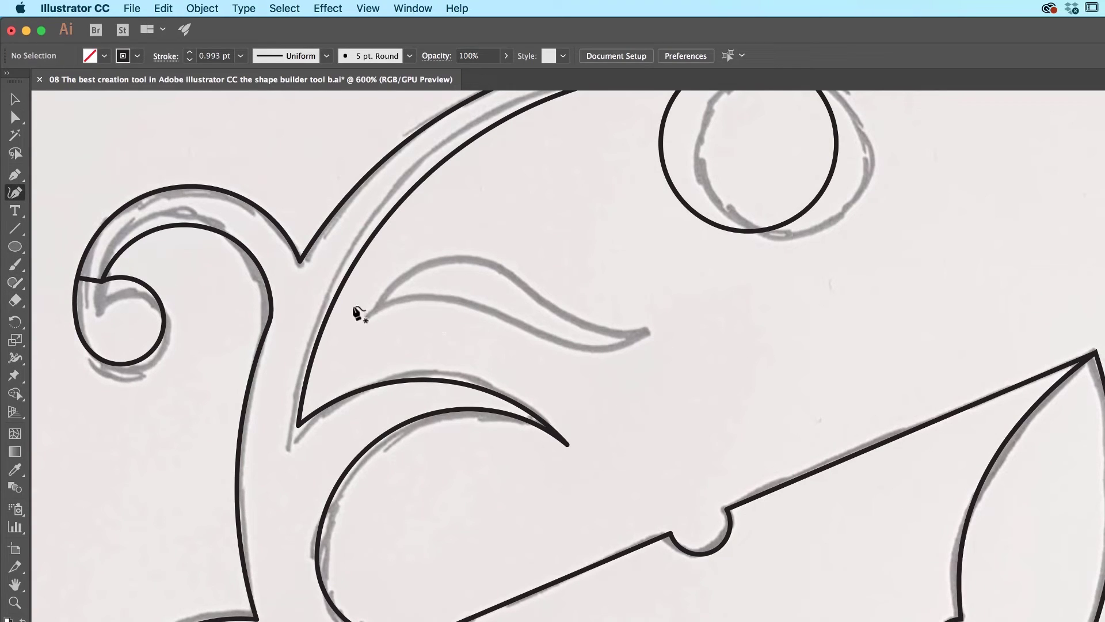
pyautogui.click(373, 309)
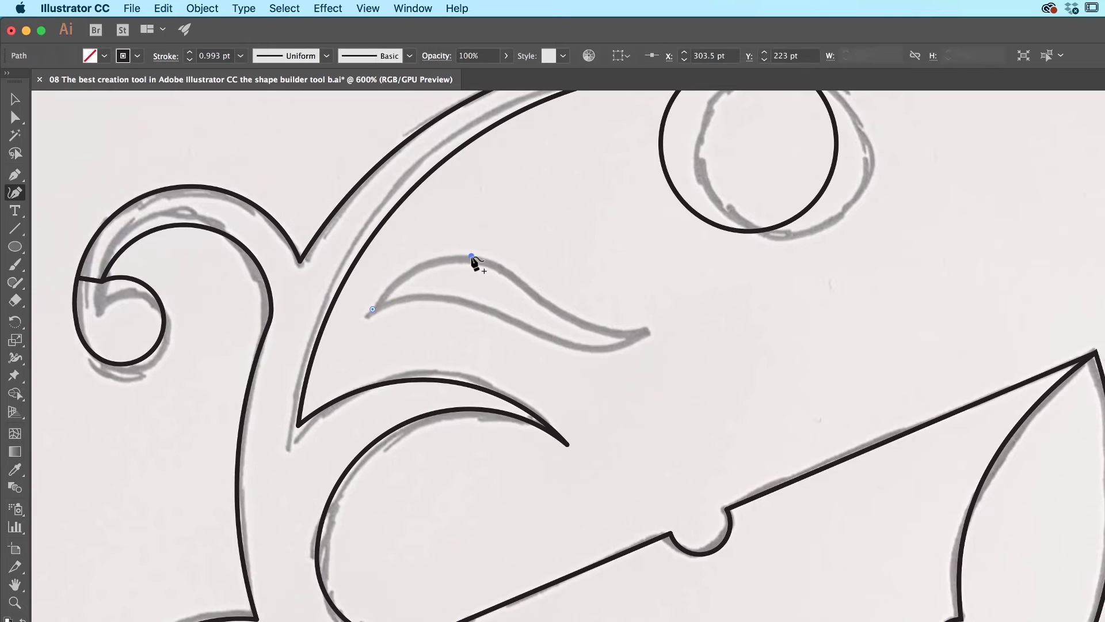
pyautogui.click(470, 256)
pyautogui.click(573, 318)
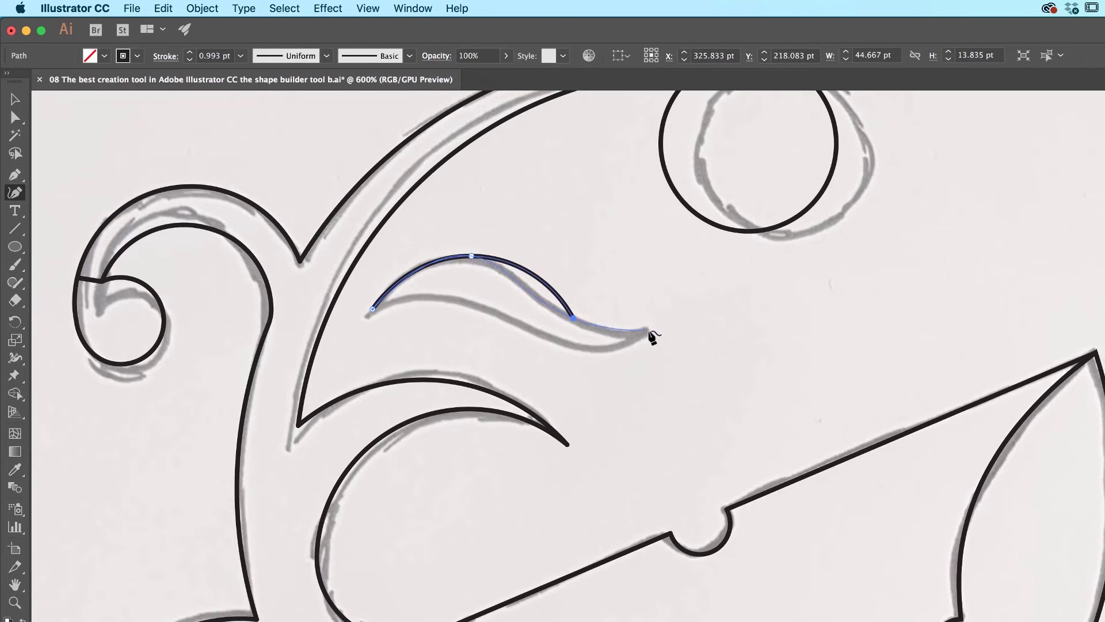
pyautogui.click(648, 330)
pyautogui.click(573, 347)
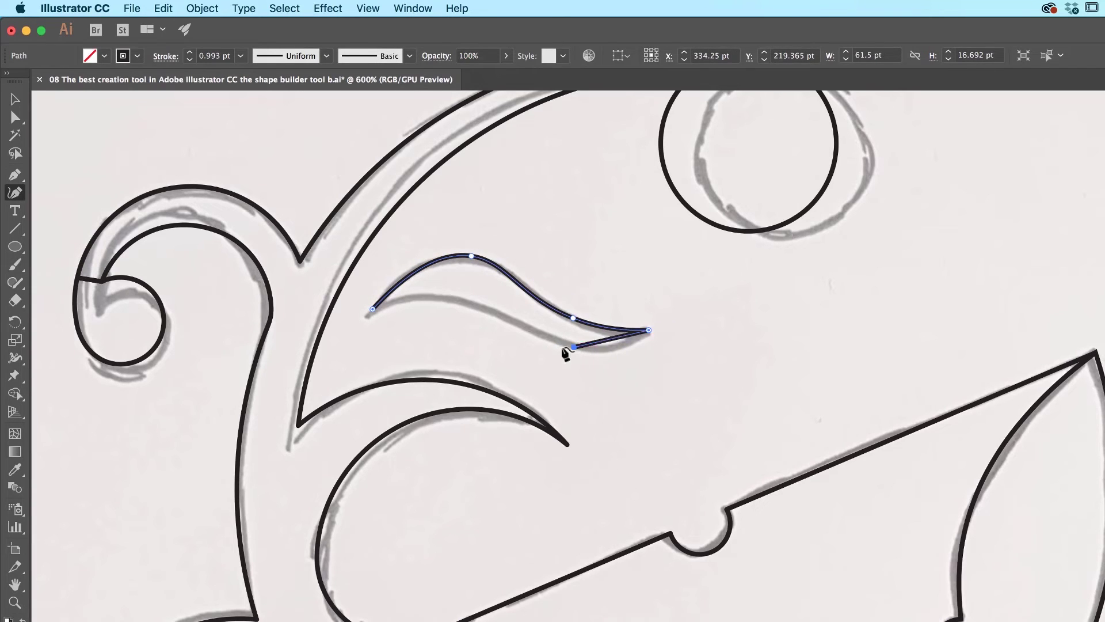
pyautogui.click(457, 298)
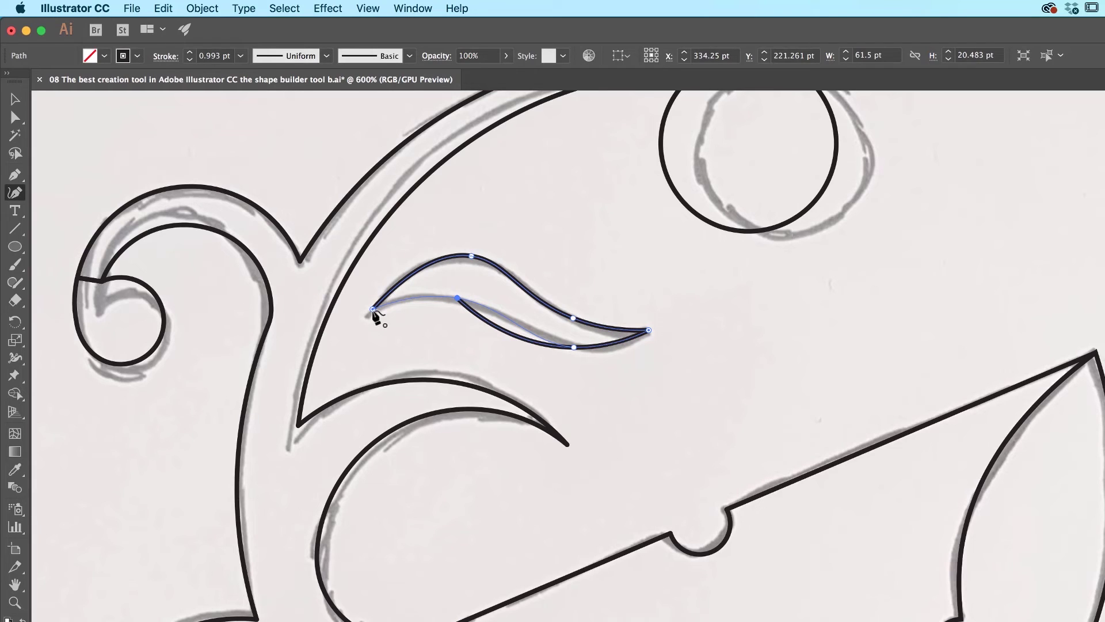
pyautogui.click(373, 309)
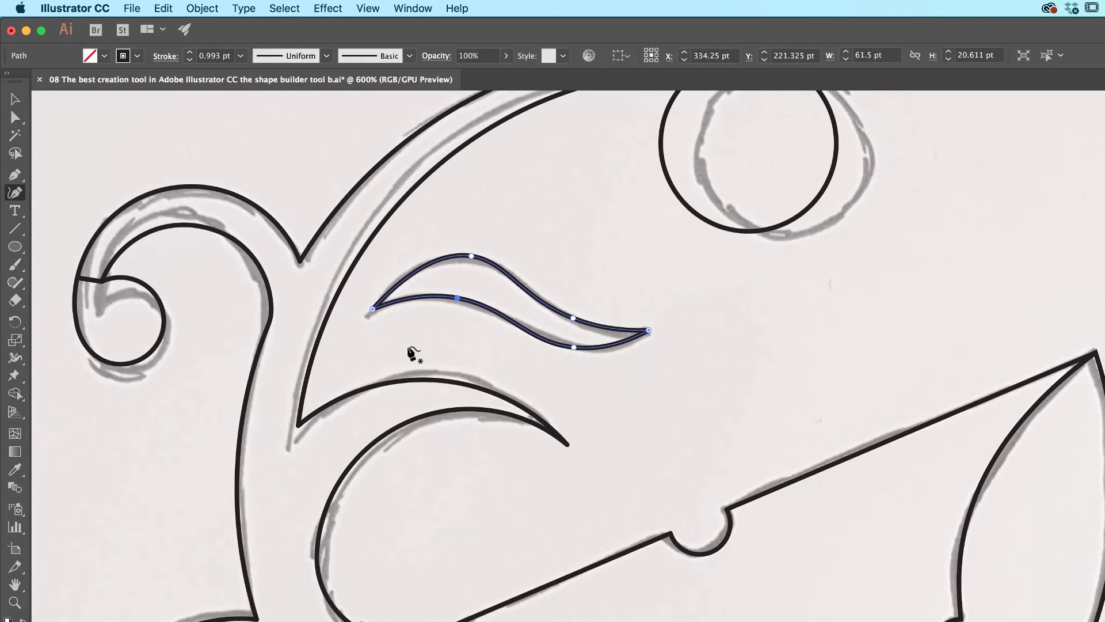
pyautogui.press('v')
pyautogui.click(464, 347)
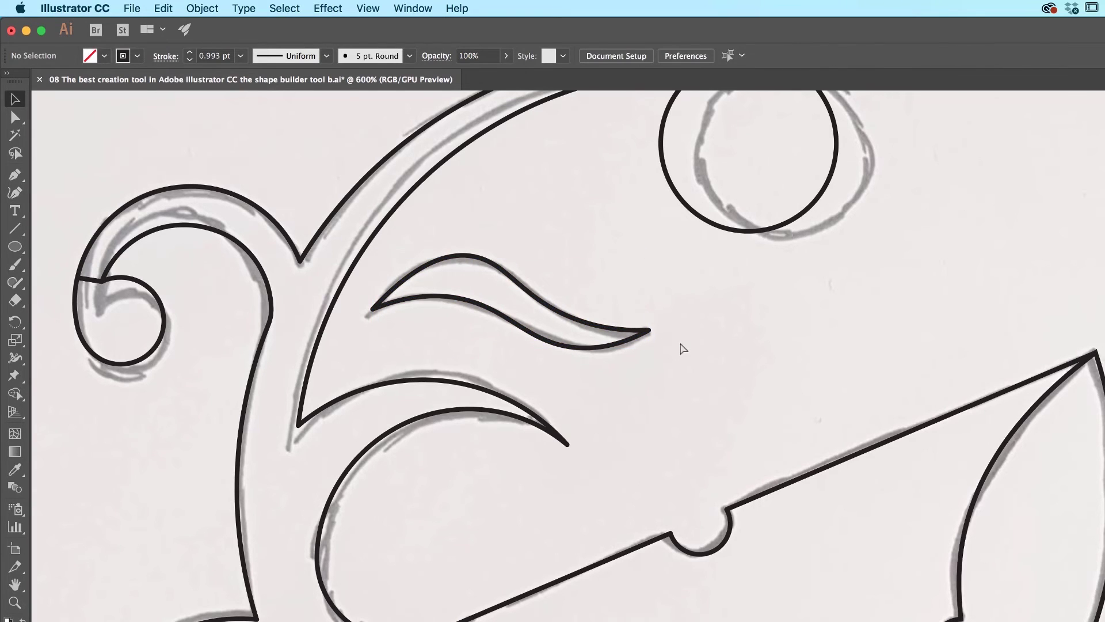
# - Select the whale body and bottom fin, merge the fin's inner and outer parts with Shape Builder, and deselect them
pyautogui.press('super+minus')
pyautogui.press('super+minus')
pyautogui.press('super+minus')
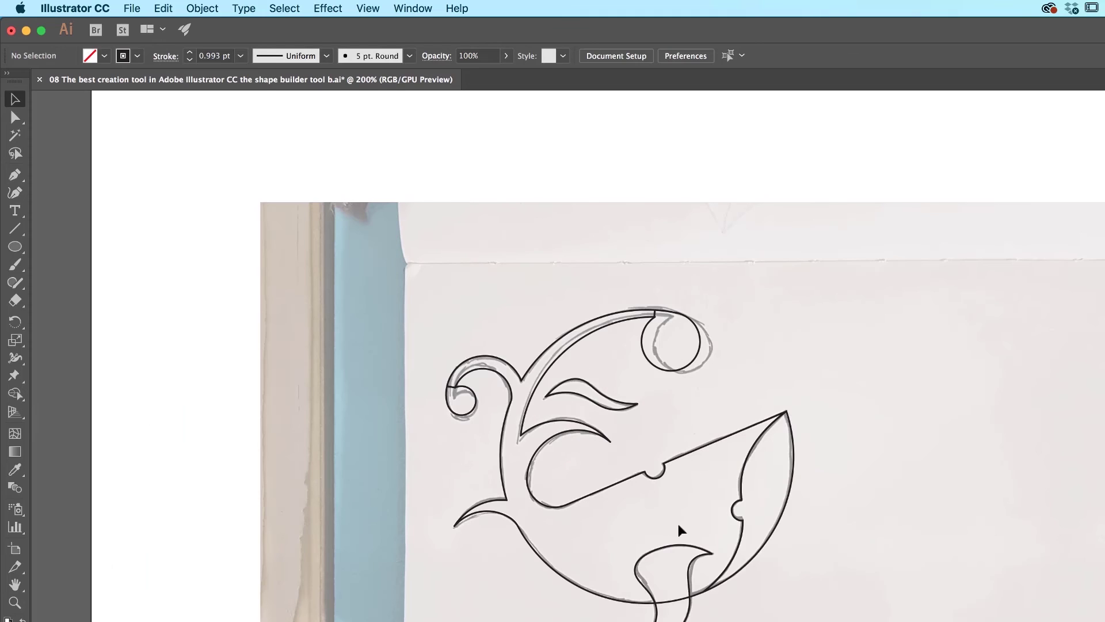
pyautogui.click(637, 562)
pyautogui.hotkey('shift', 'm')
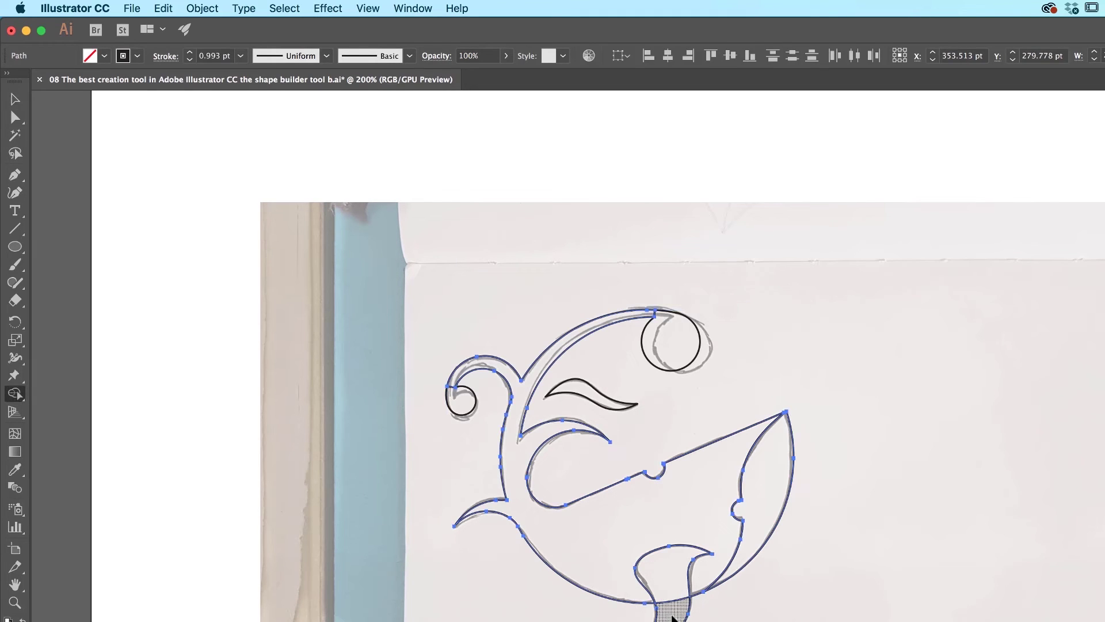
pyautogui.press('v')
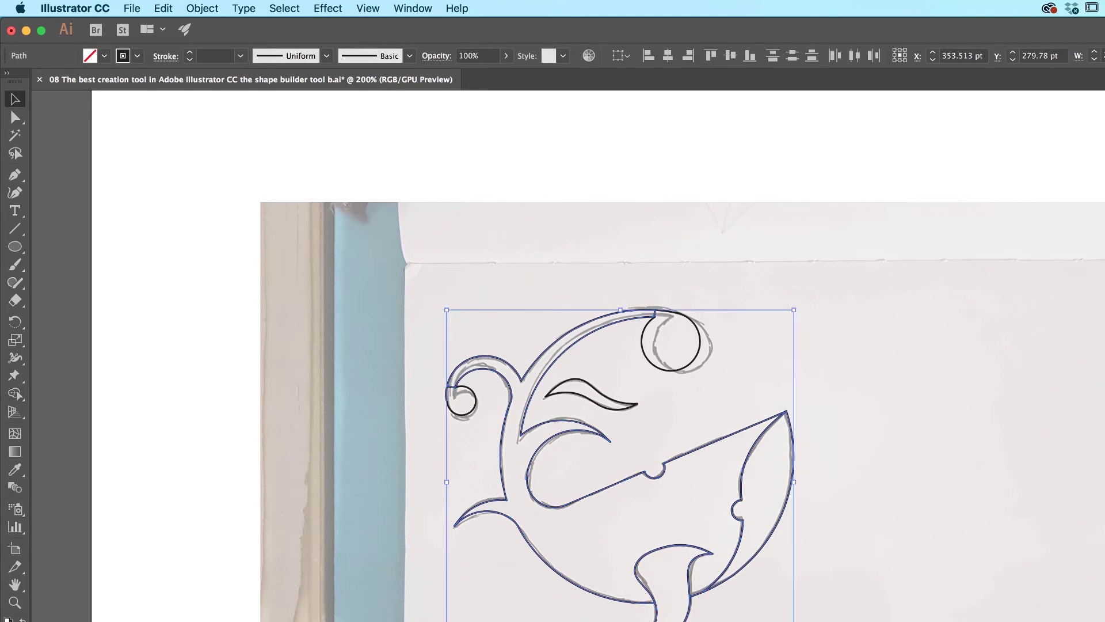
pyautogui.click(809, 514)
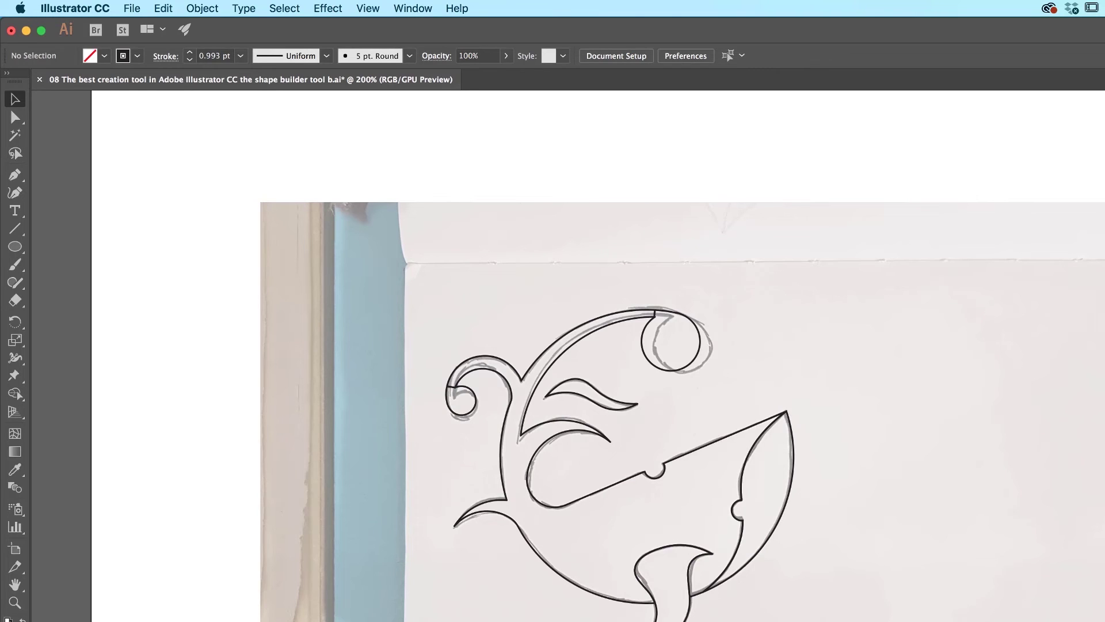
# - Compare the outlines with and without the template sketch at 200% and 100% zoom, and leave the template hidden
pyautogui.press('super+shift+w')
pyautogui.press('super+shift+w')
pyautogui.press('super+shift+w')
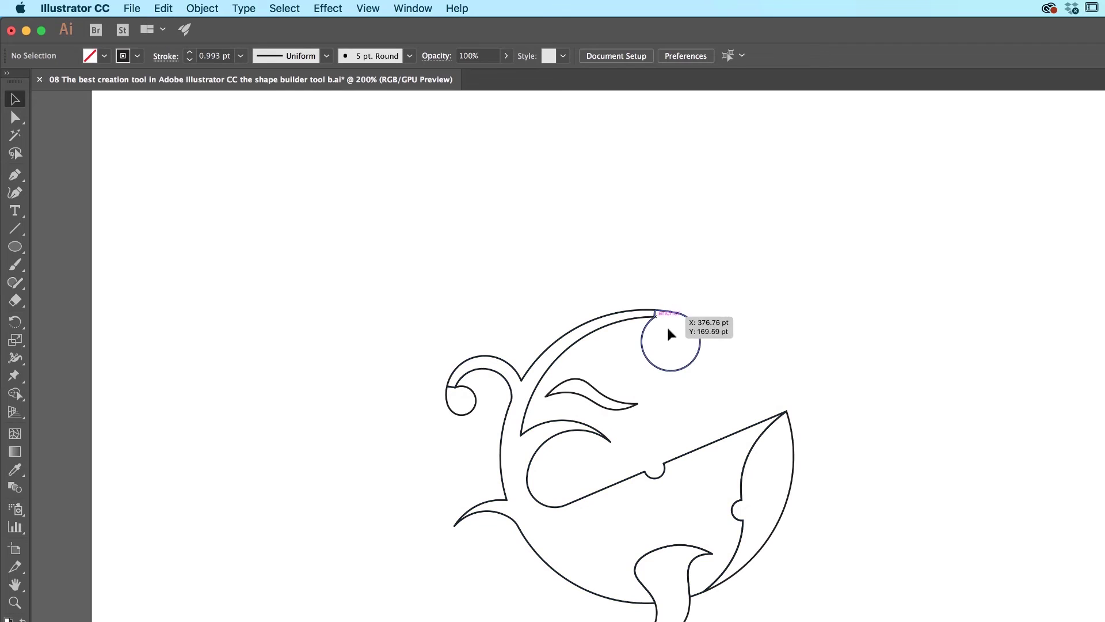
pyautogui.press('super+shift+w')
pyautogui.press('super+shift+w')
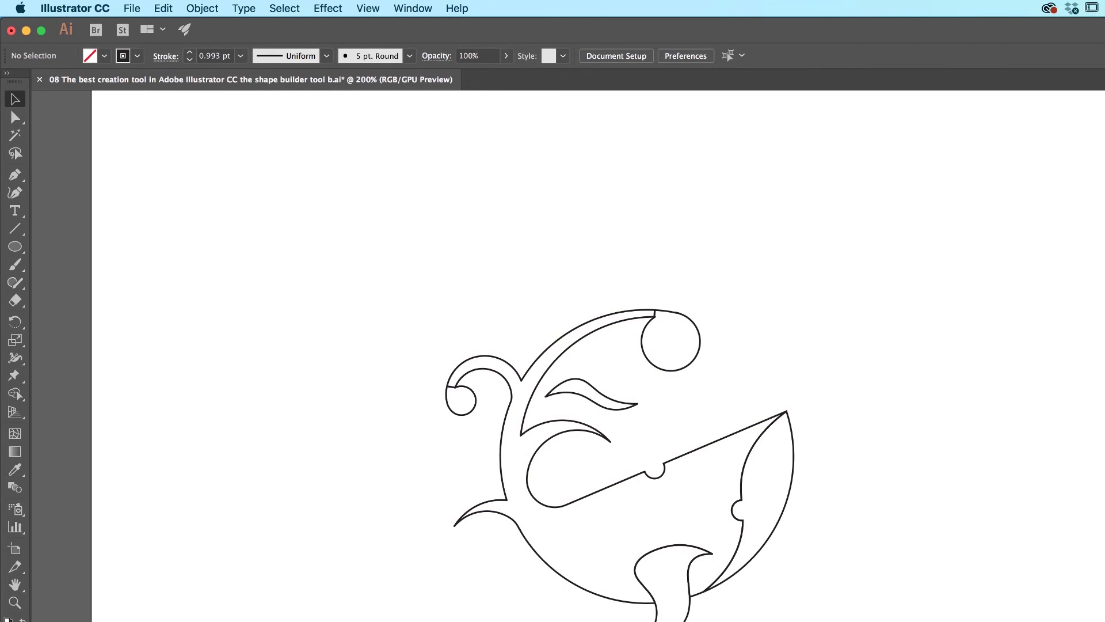
pyautogui.press('super+shift+w')
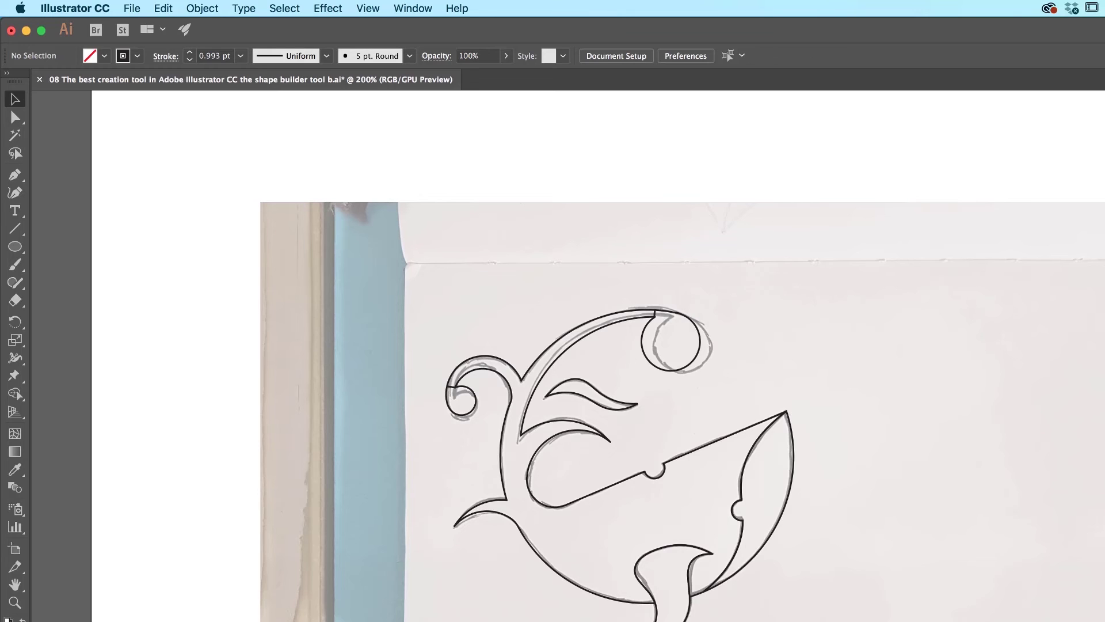
pyautogui.press('super+1')
pyautogui.moveTo(830, 441); pyautogui.dragTo(898, 403)
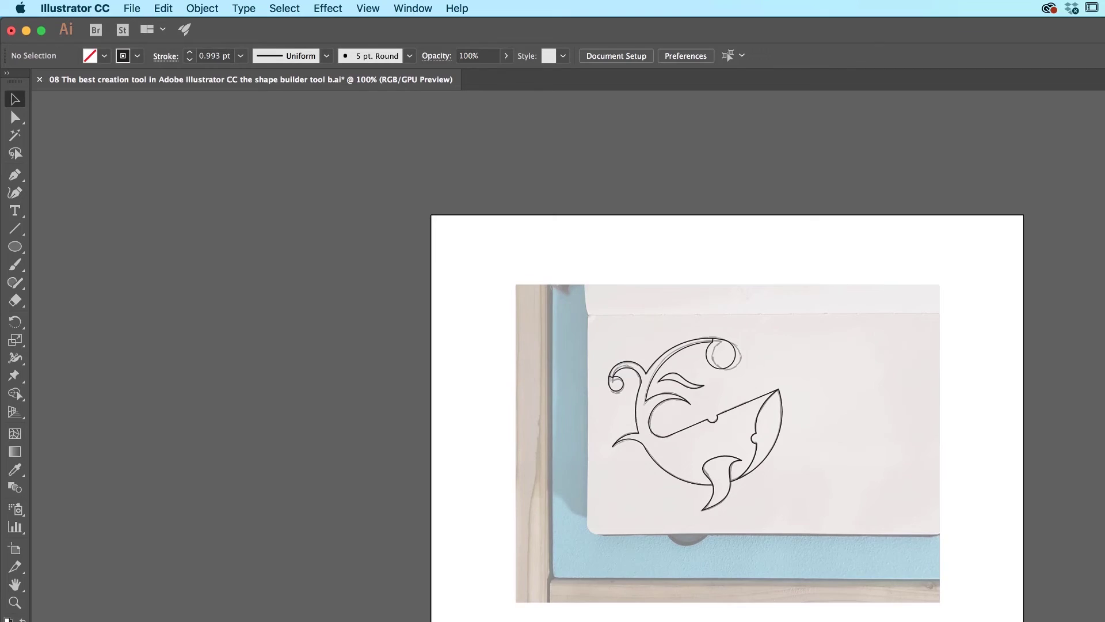
pyautogui.press('shift+super+w')
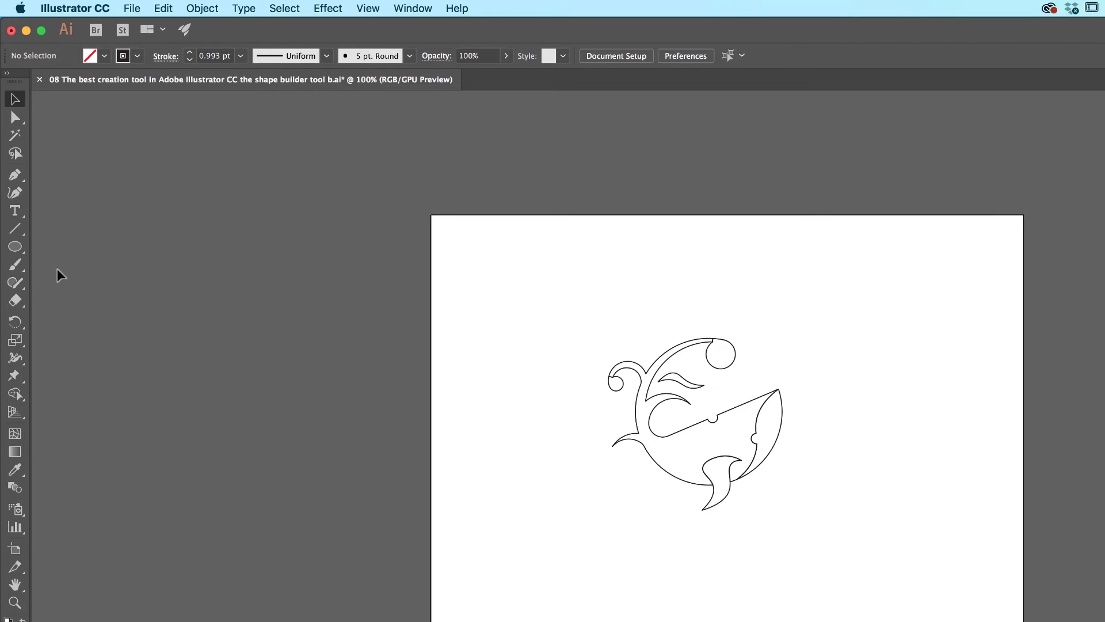
# - Draw a 792 x 612 pt rectangle covering the whole artboard, and fill it with a dark grey swatch
pyautogui.moveTo(15, 246); pyautogui.dragTo(184, 251)
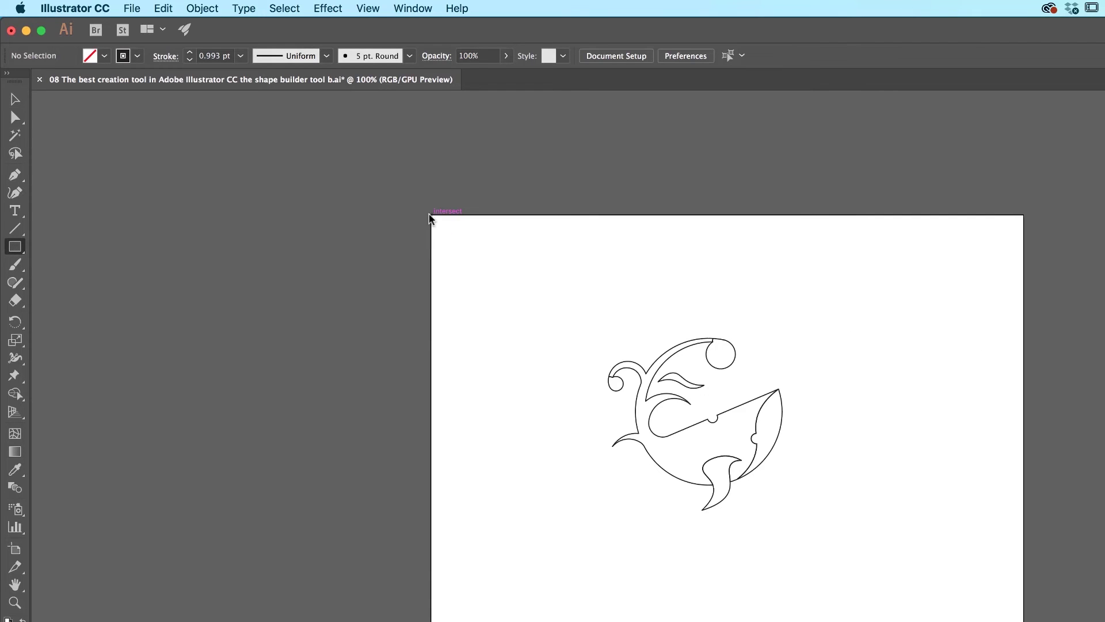
pyautogui.moveTo(431, 215); pyautogui.dragTo(1024, 621)
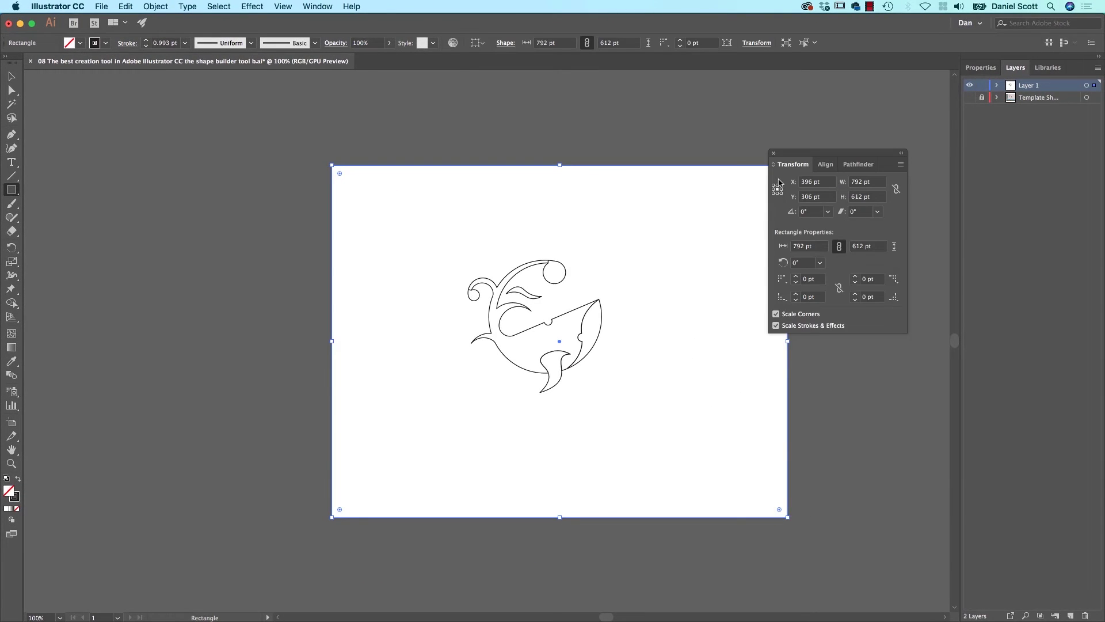
pyautogui.click(774, 155)
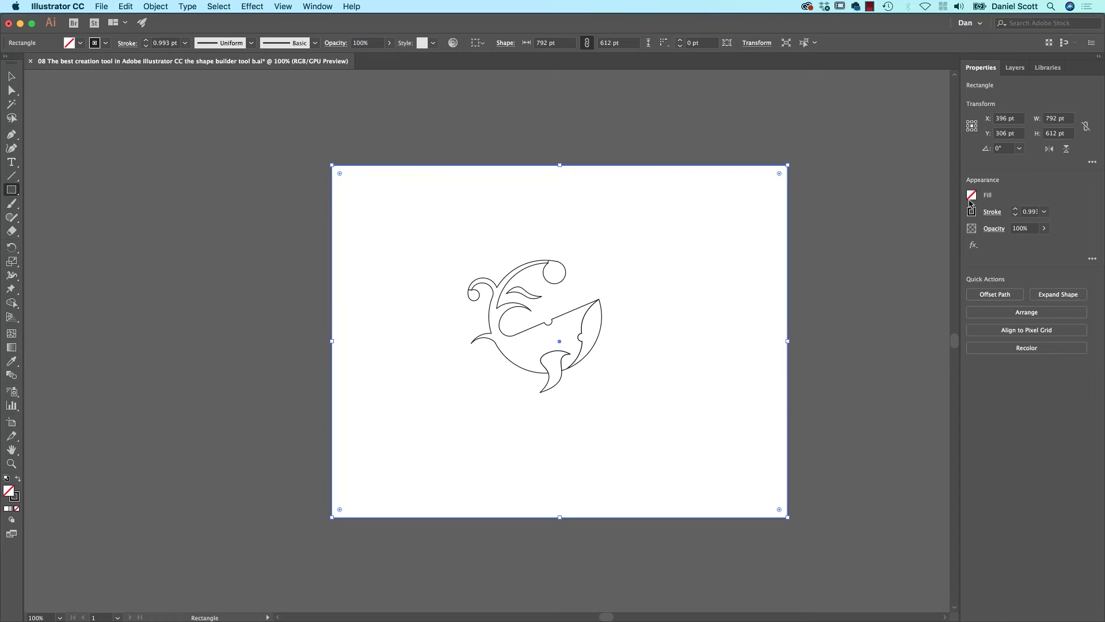
pyautogui.click(971, 197)
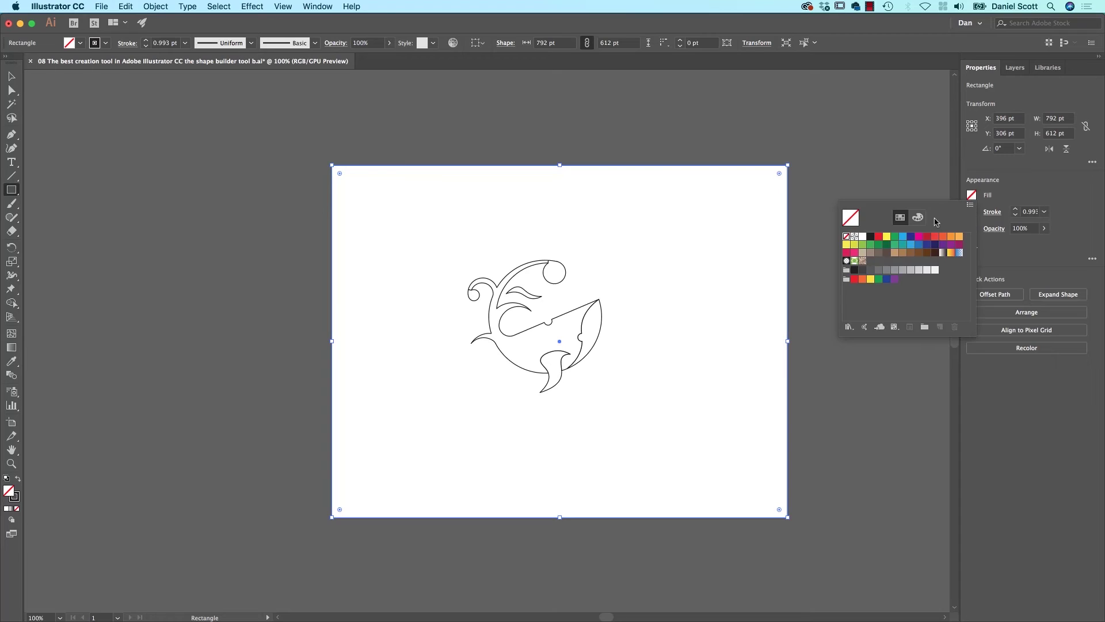
pyautogui.click(861, 271)
pyautogui.click(747, 236)
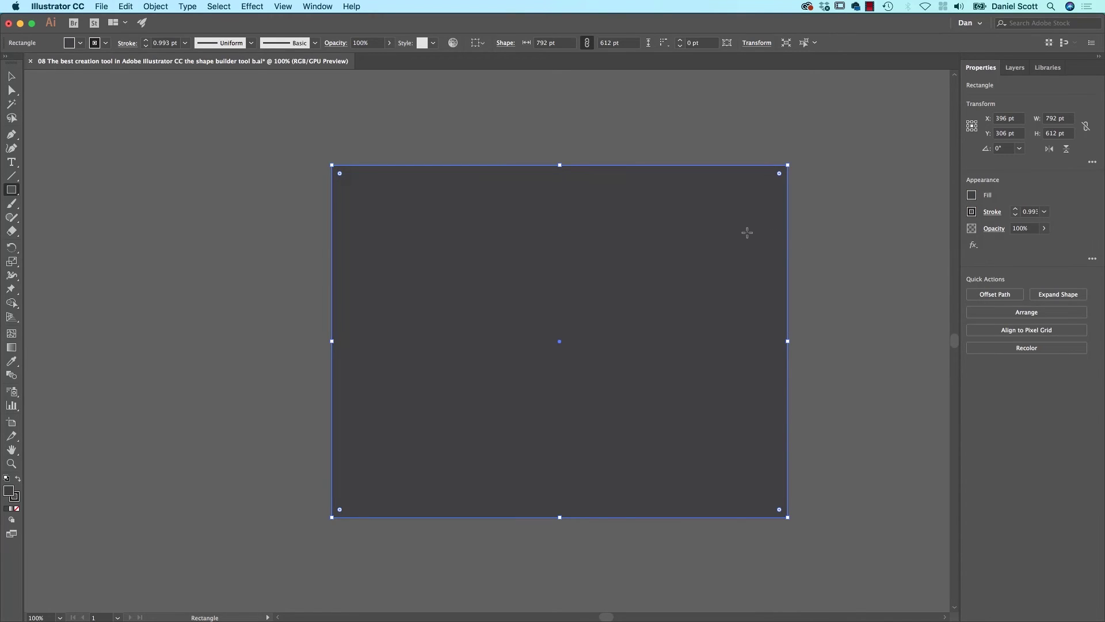
# - Send the dark grey rectangle behind the whale artwork, and lock it in place
pyautogui.press('super+shift+[')
pyautogui.press('super+z')
pyautogui.press('v')
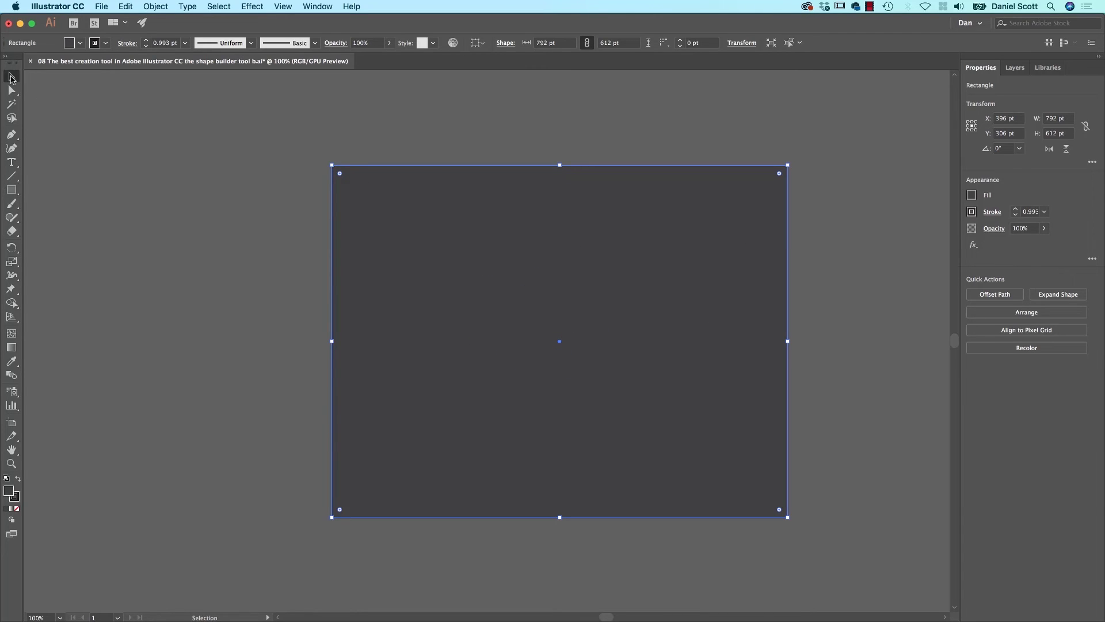
pyautogui.press('a')
pyautogui.press('super')
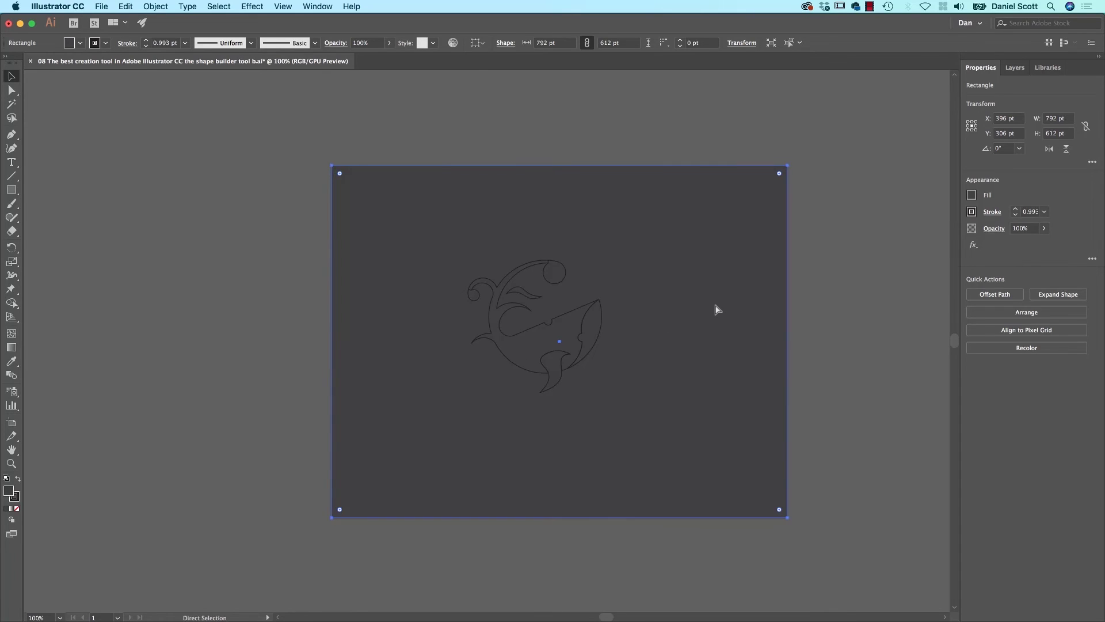
pyautogui.press('super+2')
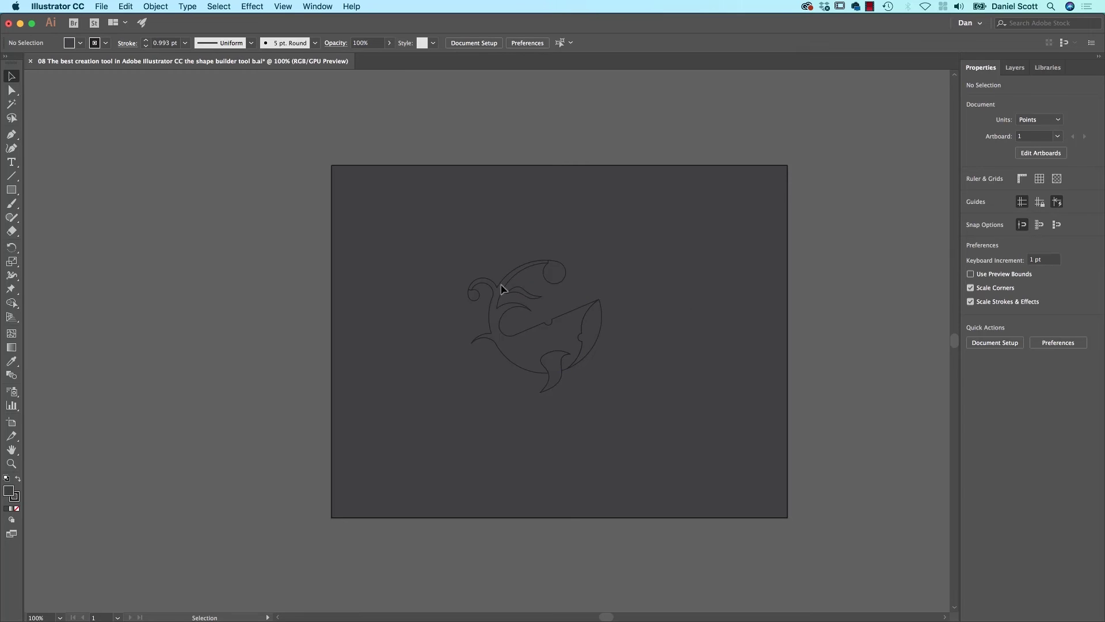
# - Move the complete whale artwork to the middle of the artboard at X 396 pt, and select all its shapes
pyautogui.moveTo(450, 256); pyautogui.dragTo(611, 361)
pyautogui.click(707, 361)
pyautogui.moveTo(465, 411); pyautogui.dragTo(567, 383)
pyautogui.click(685, 374)
pyautogui.moveTo(678, 229); pyautogui.dragTo(458, 458)
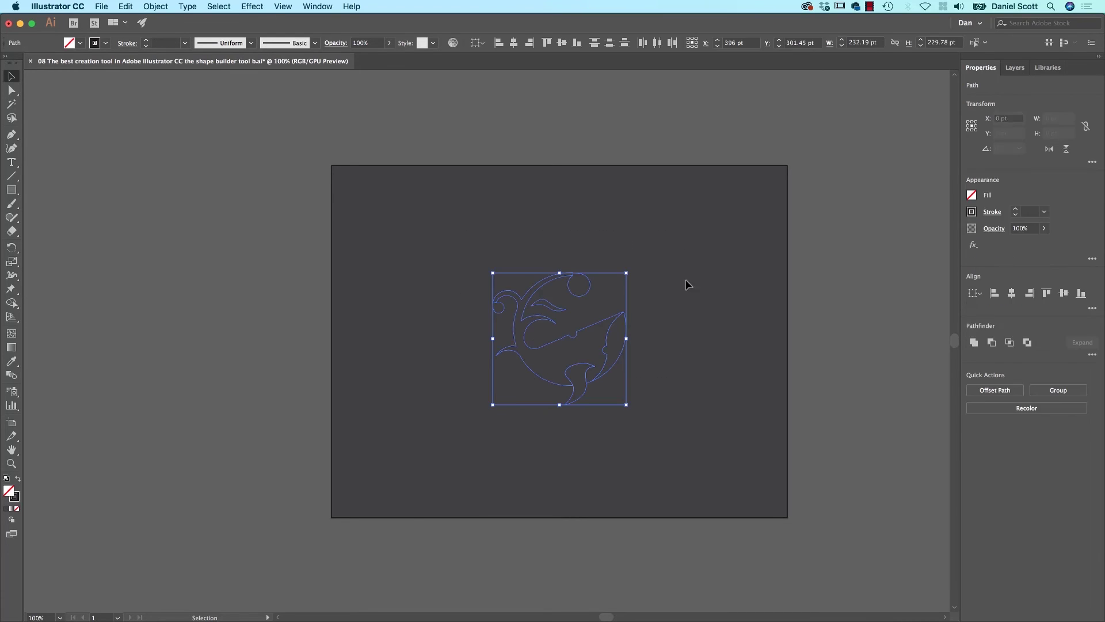
# - Fill all the whale shapes with the bright blue swatch (#00aeef), remove their stroke, and deselect them
pyautogui.click(972, 194)
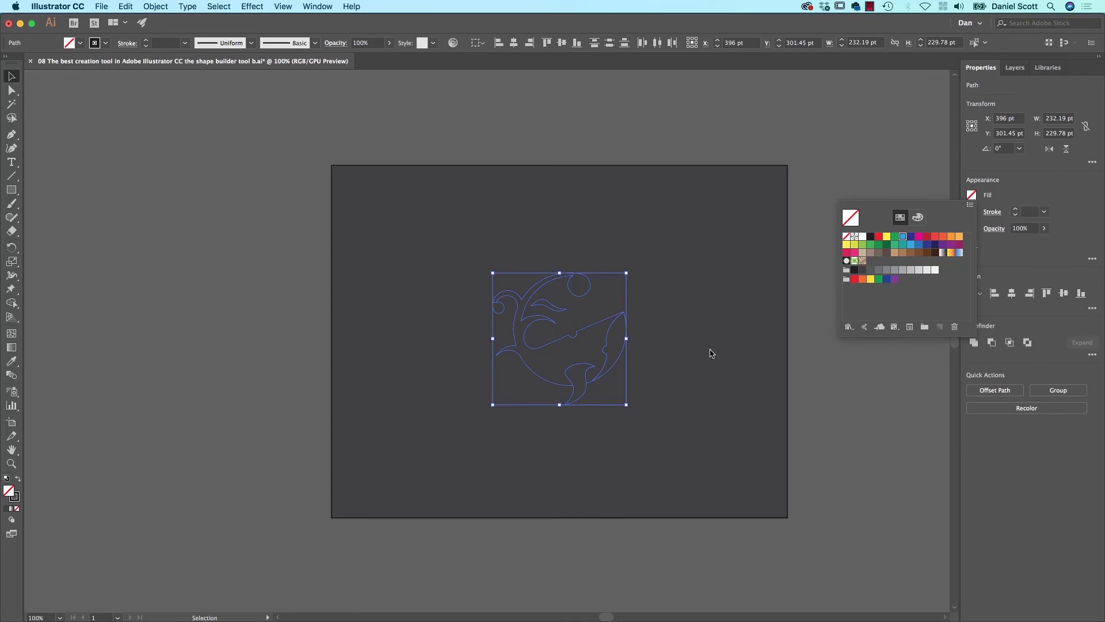
pyautogui.click(903, 237)
pyautogui.click(686, 356)
pyautogui.moveTo(696, 235)
pyautogui.mouseDown()
pyautogui.moveTo(612, 292)
pyautogui.moveTo(449, 455)
pyautogui.mouseUp()
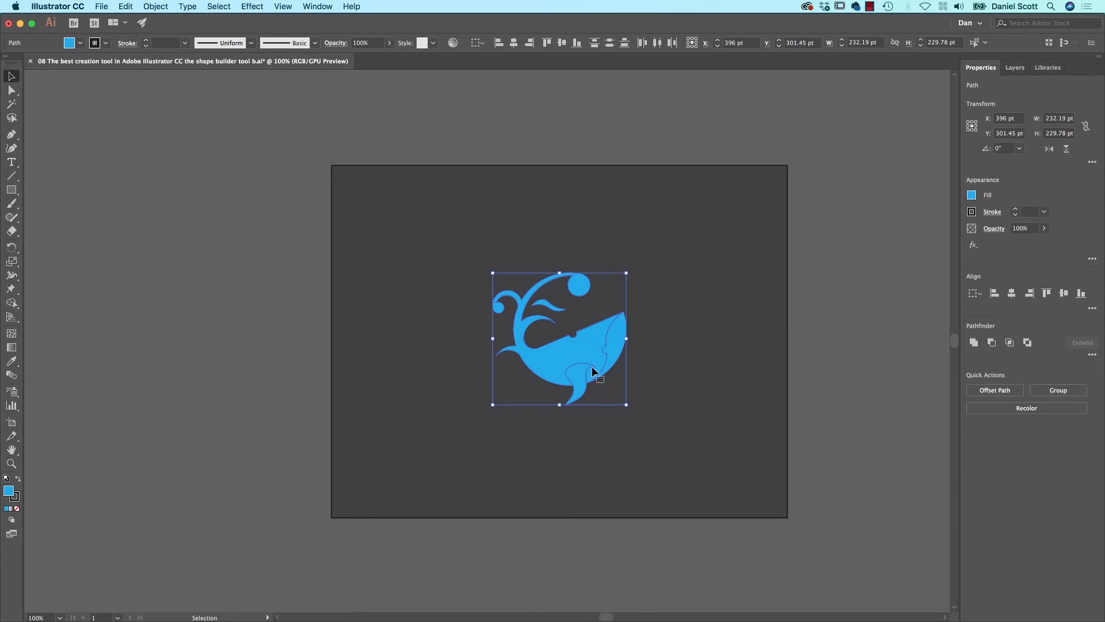
pyautogui.click(971, 212)
pyautogui.click(846, 253)
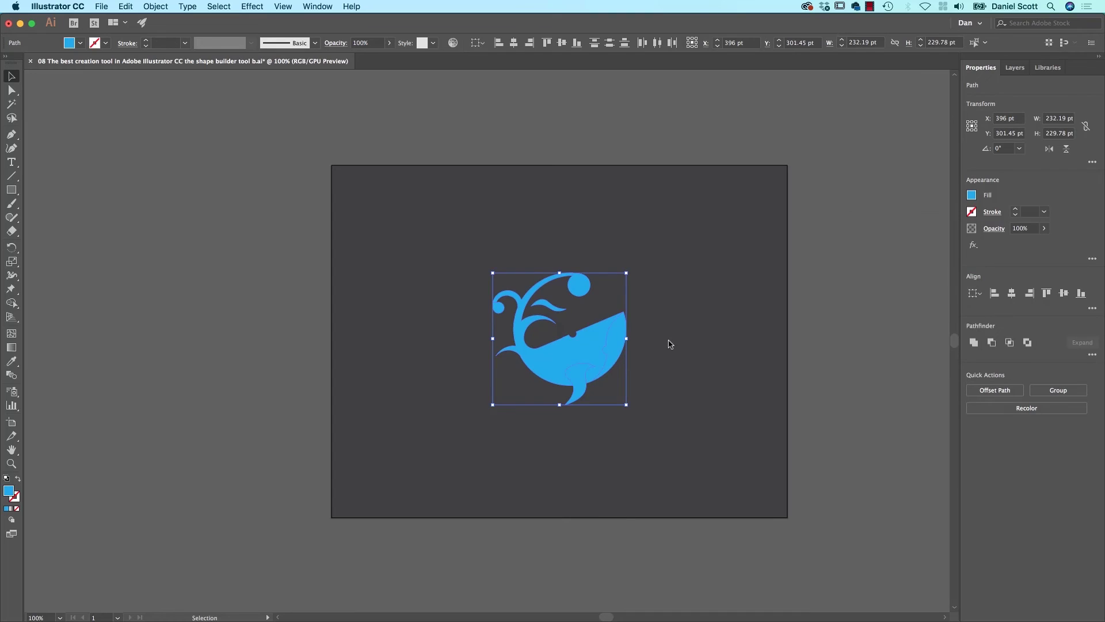
pyautogui.click(628, 252)
# - Recolour the whale's crescent-shaped belly with the lighter blue #74ddff
pyautogui.press('super+equal')
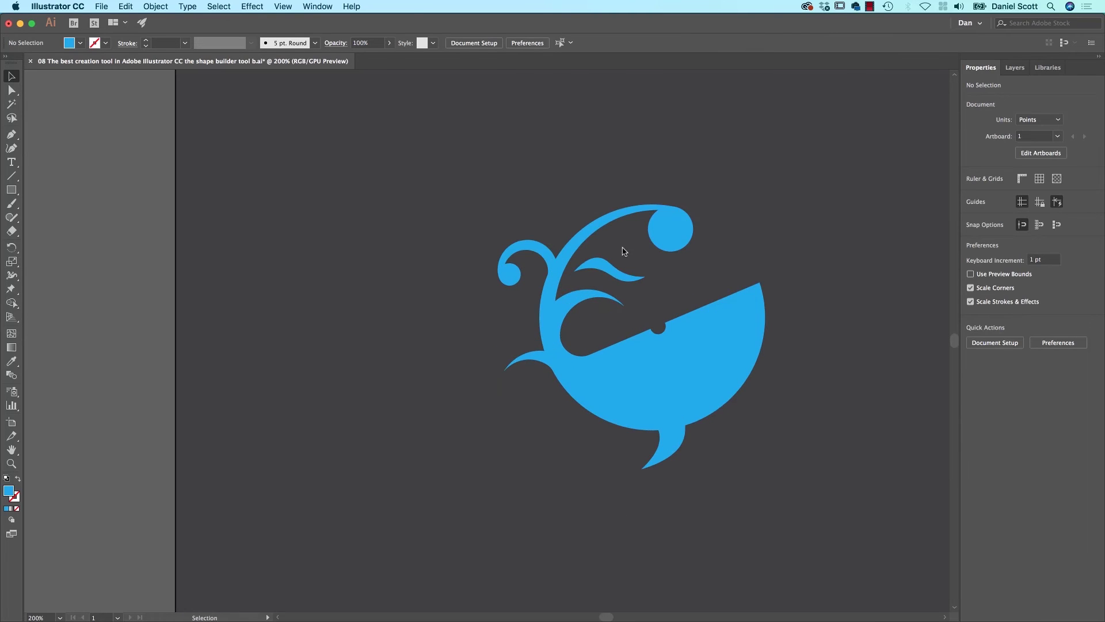
pyautogui.moveTo(633, 243); pyautogui.dragTo(469, 214)
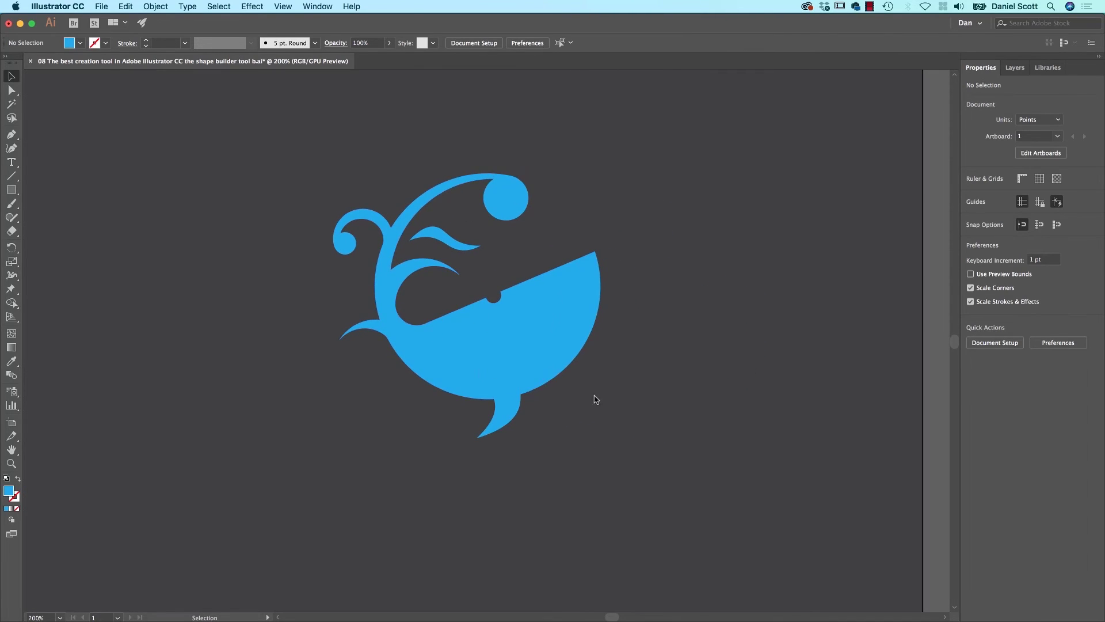
pyautogui.click(516, 396)
pyautogui.click(581, 327)
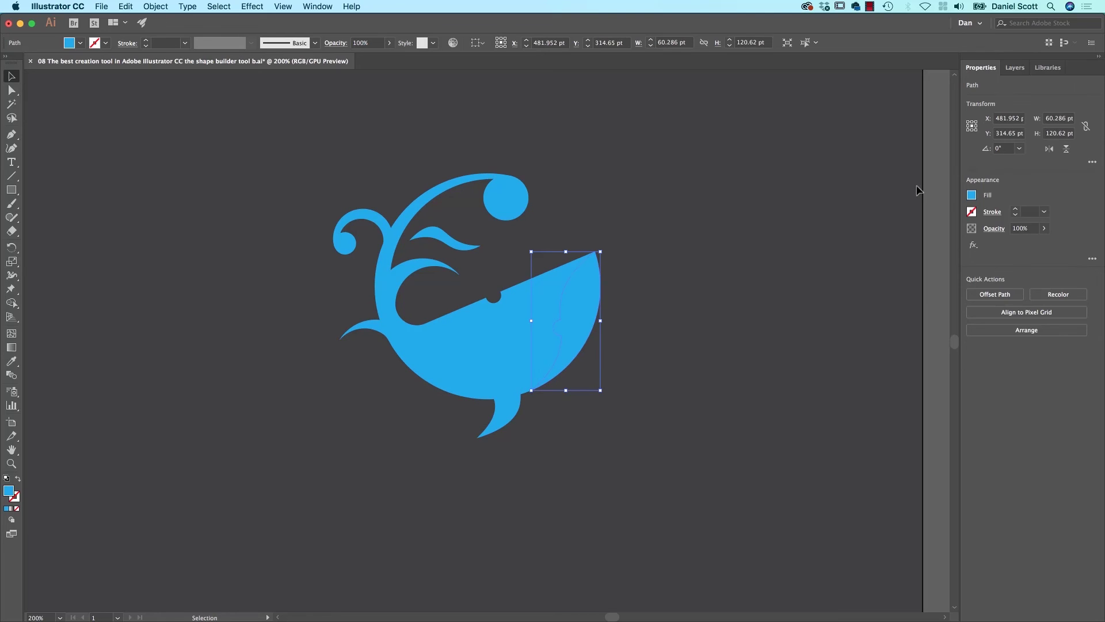
pyautogui.click(973, 196)
pyautogui.click(918, 217)
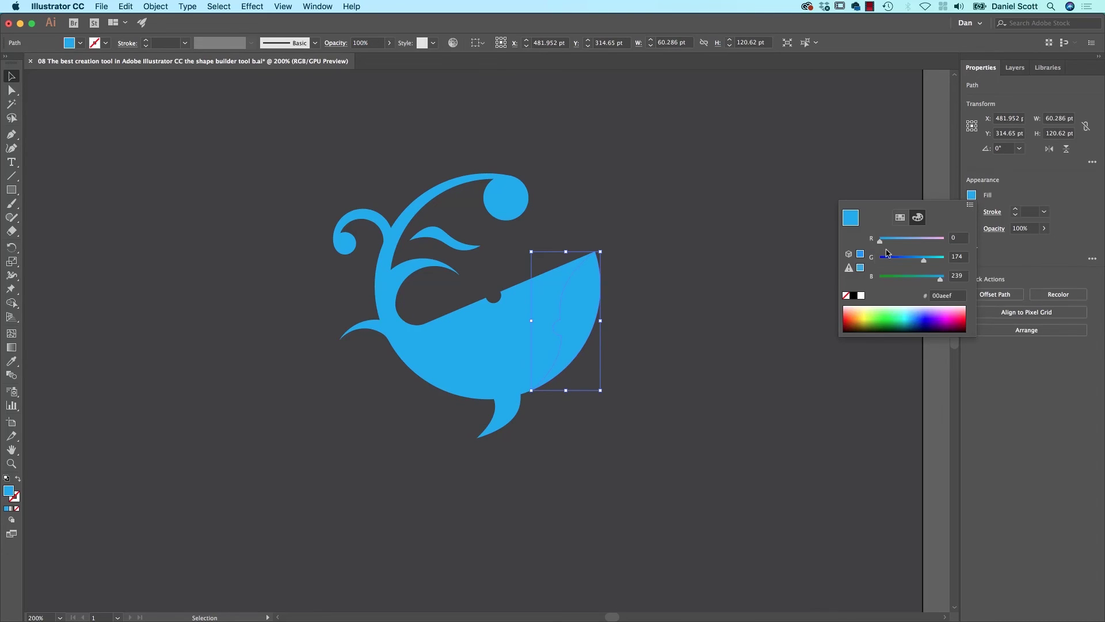
pyautogui.click(910, 308)
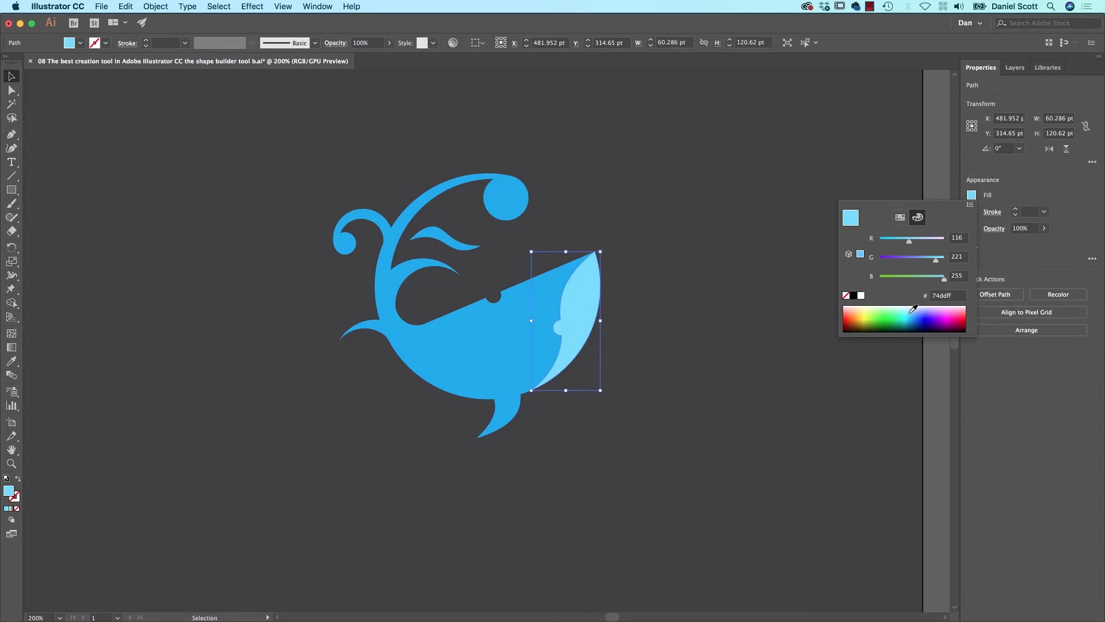
pyautogui.click(461, 351)
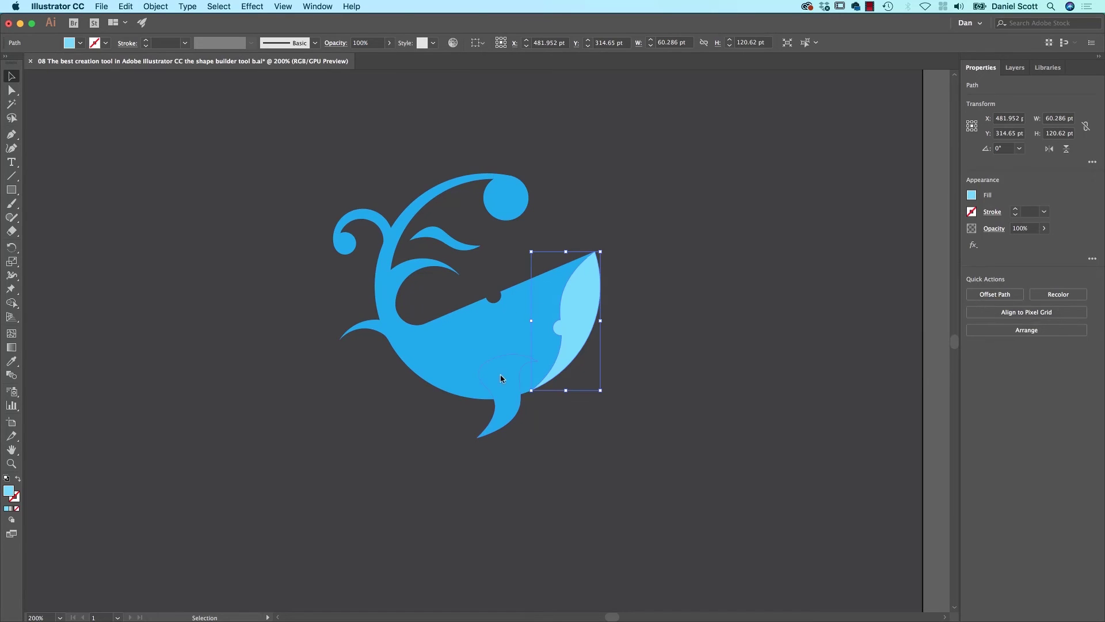
# - Recolour the whale's lower fin with the belly's light blue using the Eyedropper, and deselect it
pyautogui.click(501, 402)
pyautogui.press('i')
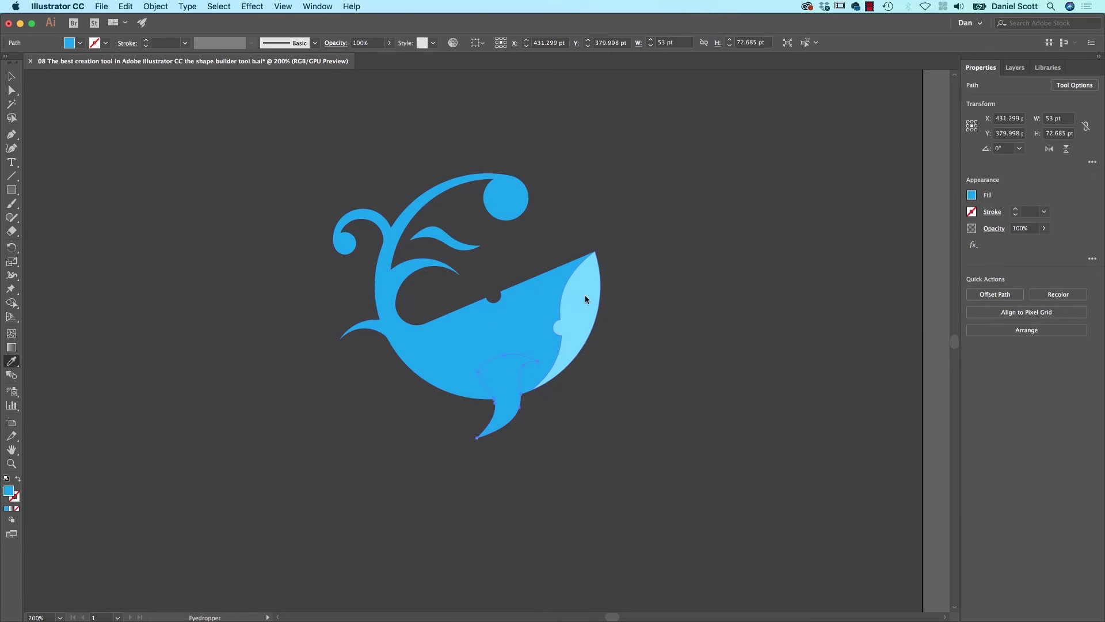
pyautogui.click(579, 301)
pyautogui.press('v')
pyautogui.click(673, 310)
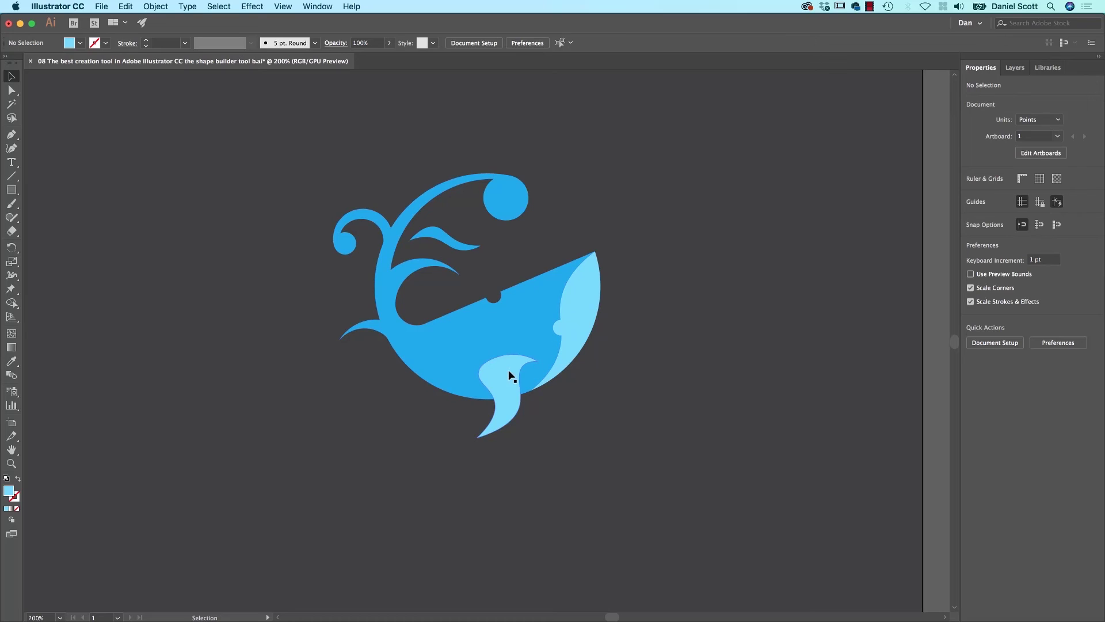
# - Apply the belly's light blue to the small wavy shape inside the tail curve, and deselect it
pyautogui.click(452, 244)
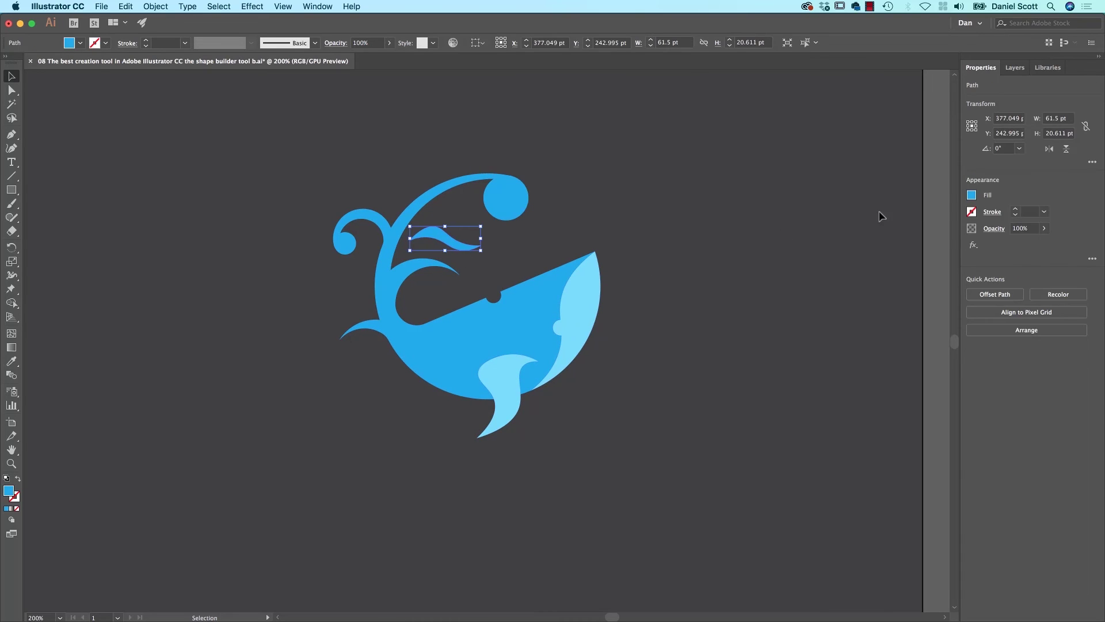
pyautogui.press('i')
pyautogui.click(553, 312)
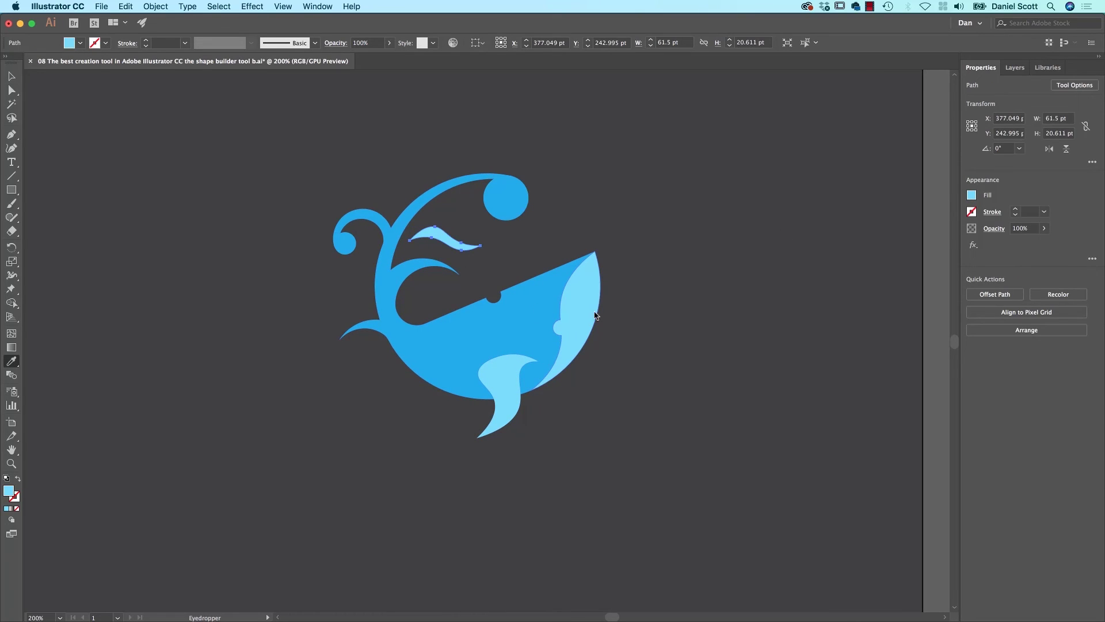
pyautogui.press('v')
pyautogui.click(724, 316)
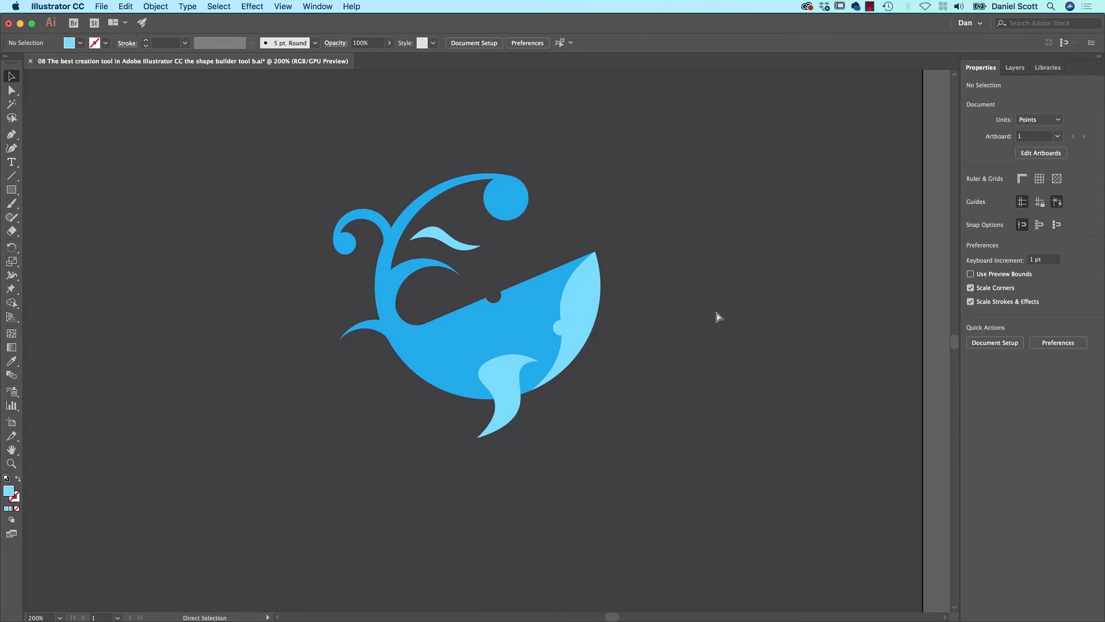
# - Draw a tall ellipse about 797 by 1173 pt, centred on the artboard's right edge and covering its right half
pyautogui.press('super+minus')
pyautogui.press('super+minus')
pyautogui.press('super+minus')
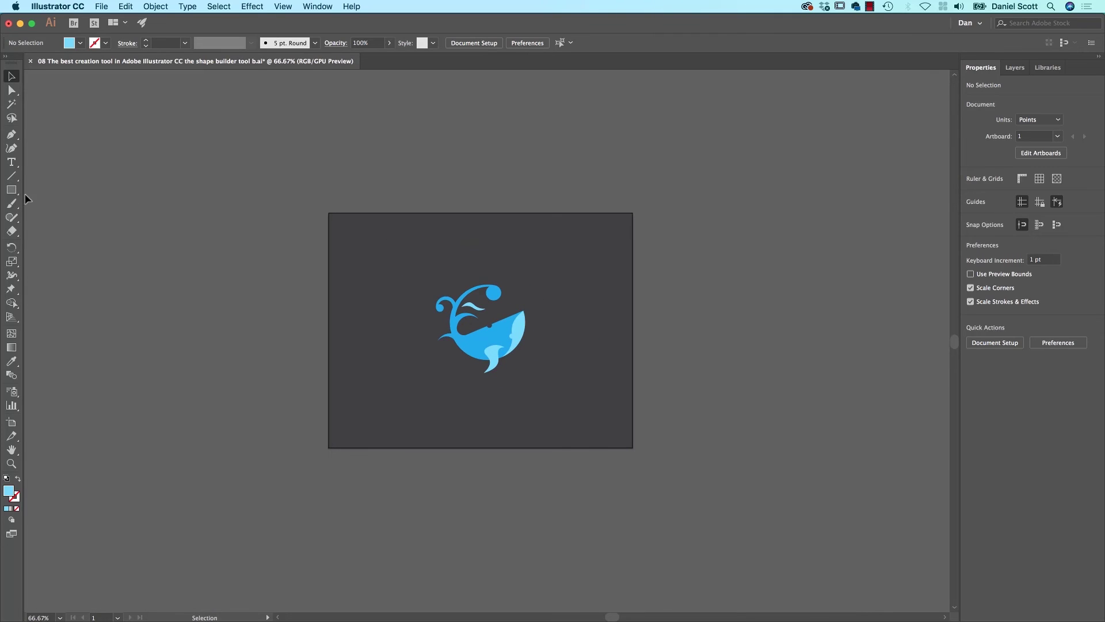
pyautogui.moveTo(11, 190); pyautogui.dragTo(58, 214)
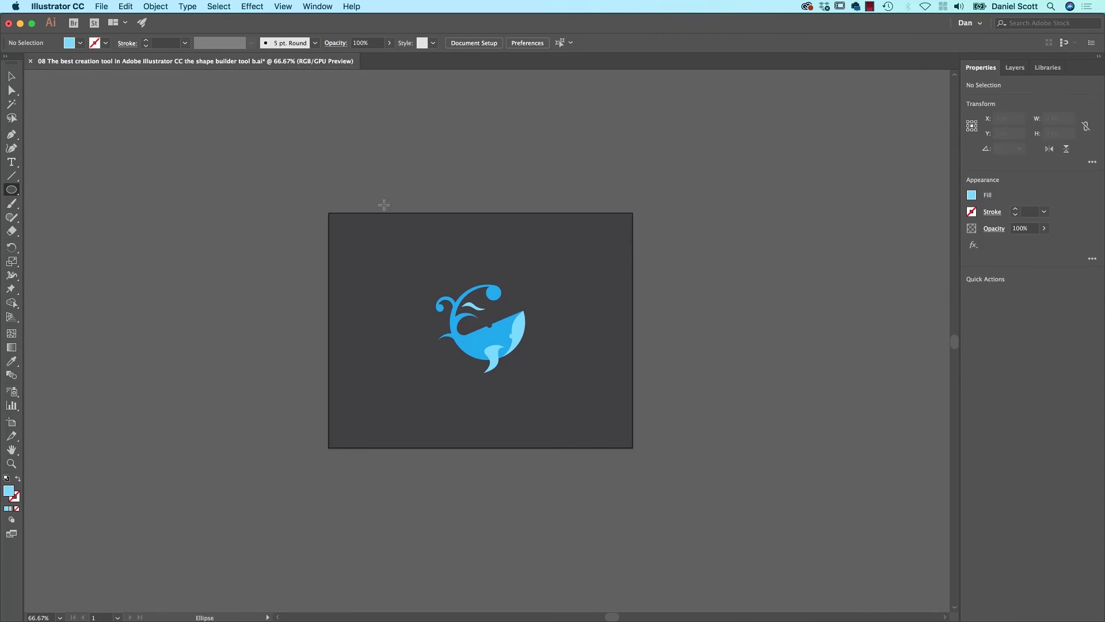
pyautogui.moveTo(785, 121); pyautogui.dragTo(480, 573)
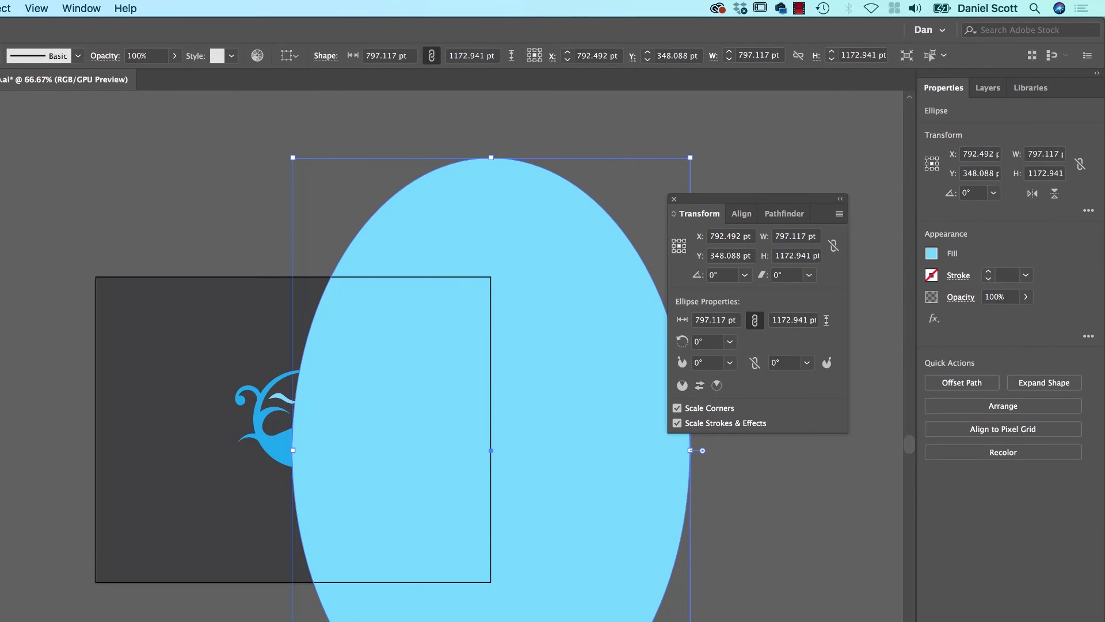
# - Fill the ellipse with a dark grey swatch slightly lighter than the background rectangle
pyautogui.click(932, 255)
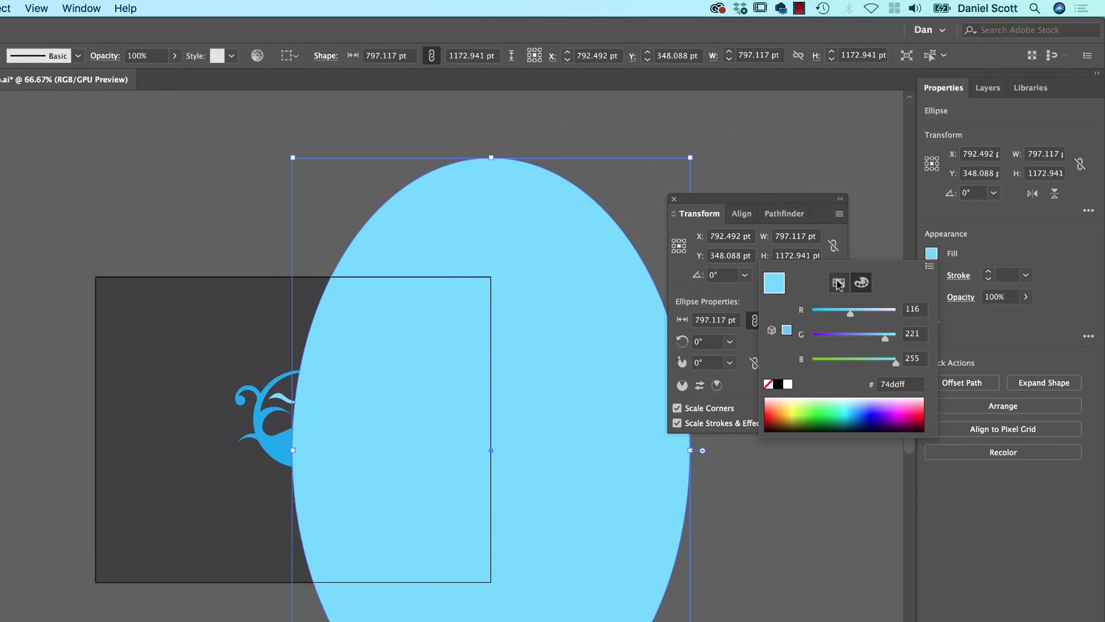
pyautogui.click(777, 384)
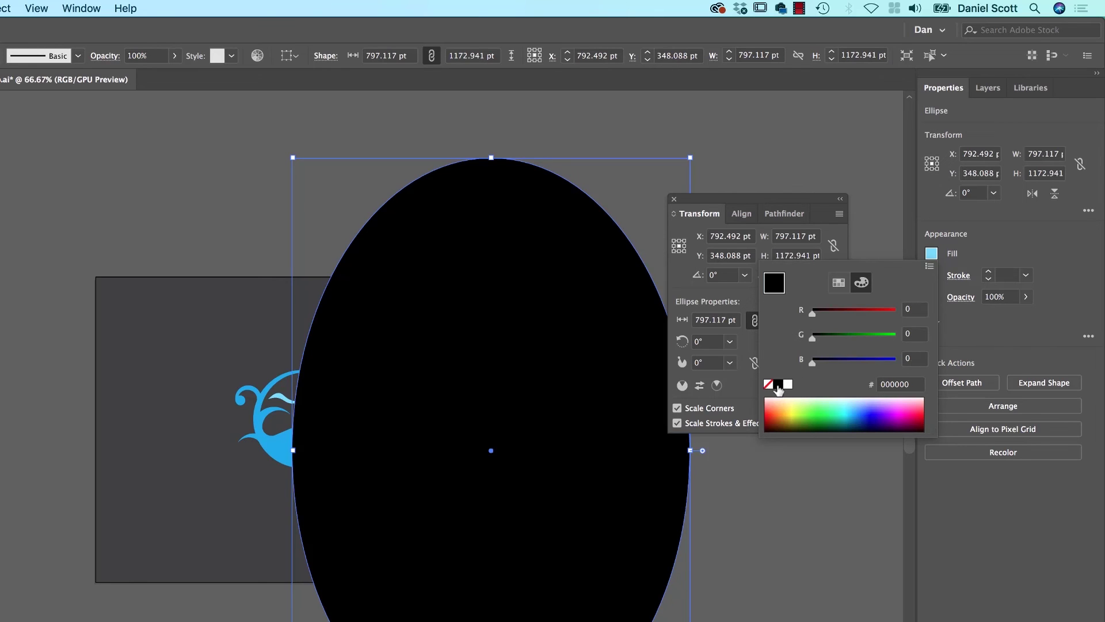
pyautogui.click(838, 282)
pyautogui.click(791, 351)
pyautogui.click(800, 351)
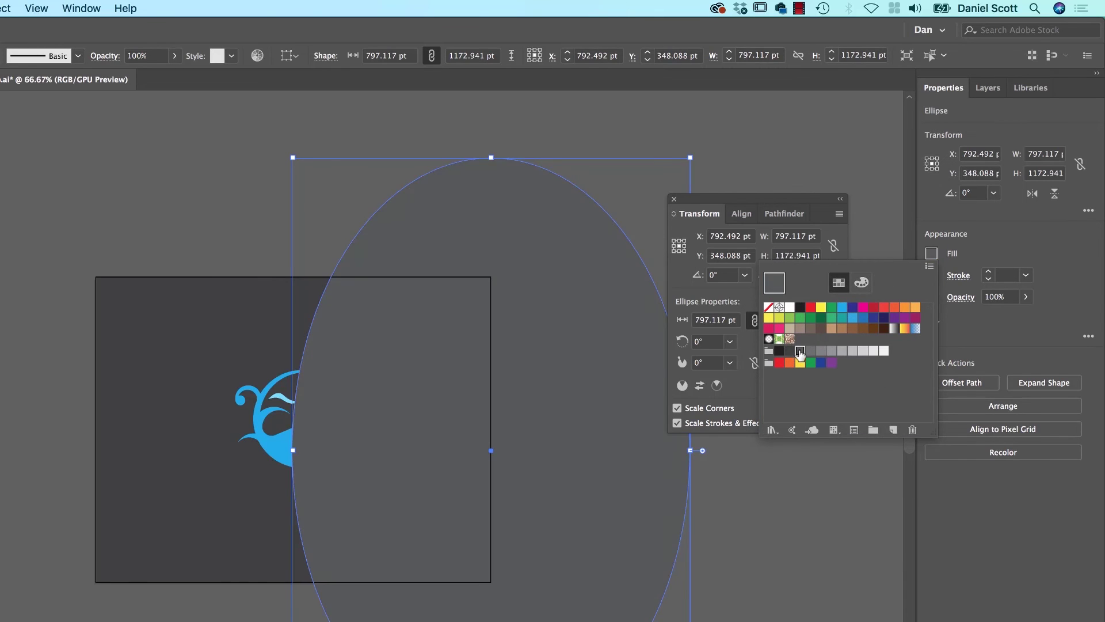
# - Lower the ellipse's opacity to 42%
pyautogui.click(1022, 237)
pyautogui.click(1024, 297)
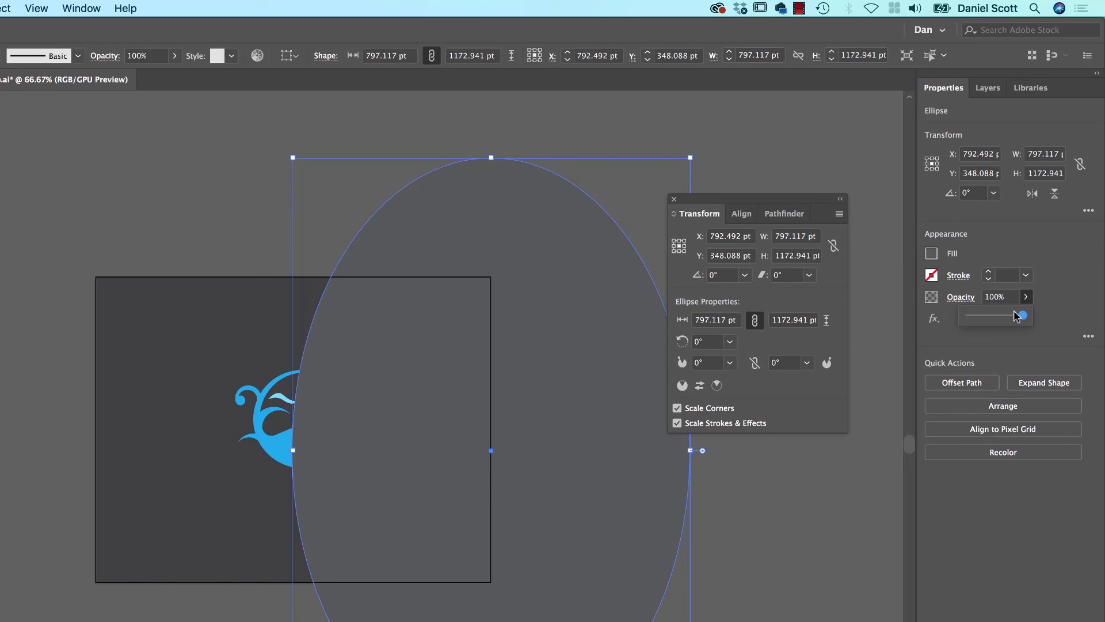
pyautogui.click(999, 320)
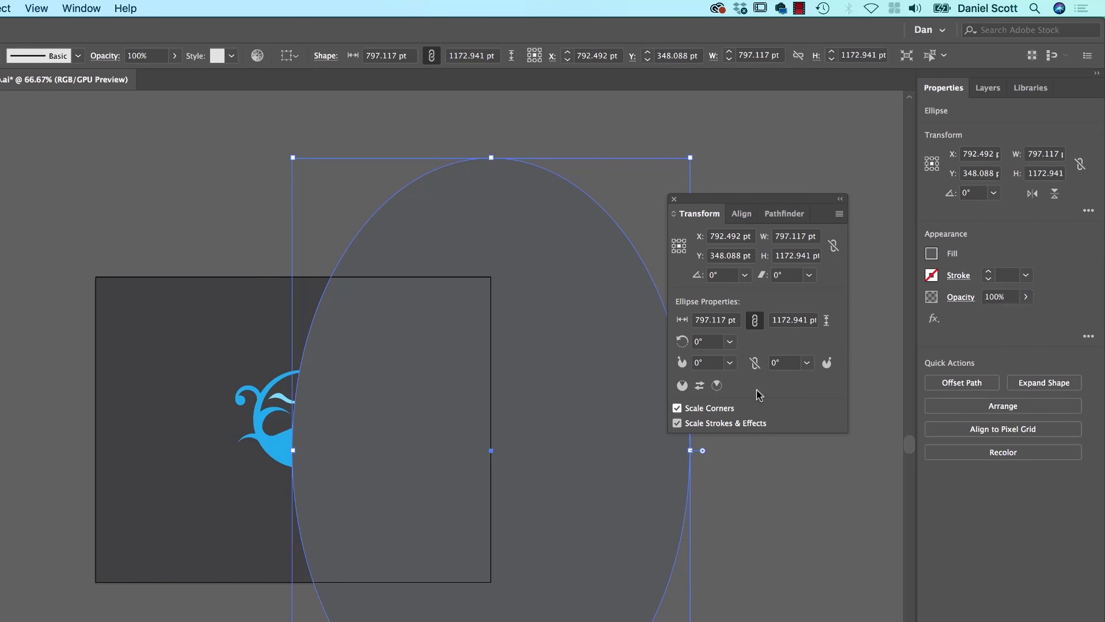
pyautogui.click(1025, 297)
pyautogui.moveTo(1016, 322); pyautogui.dragTo(992, 320)
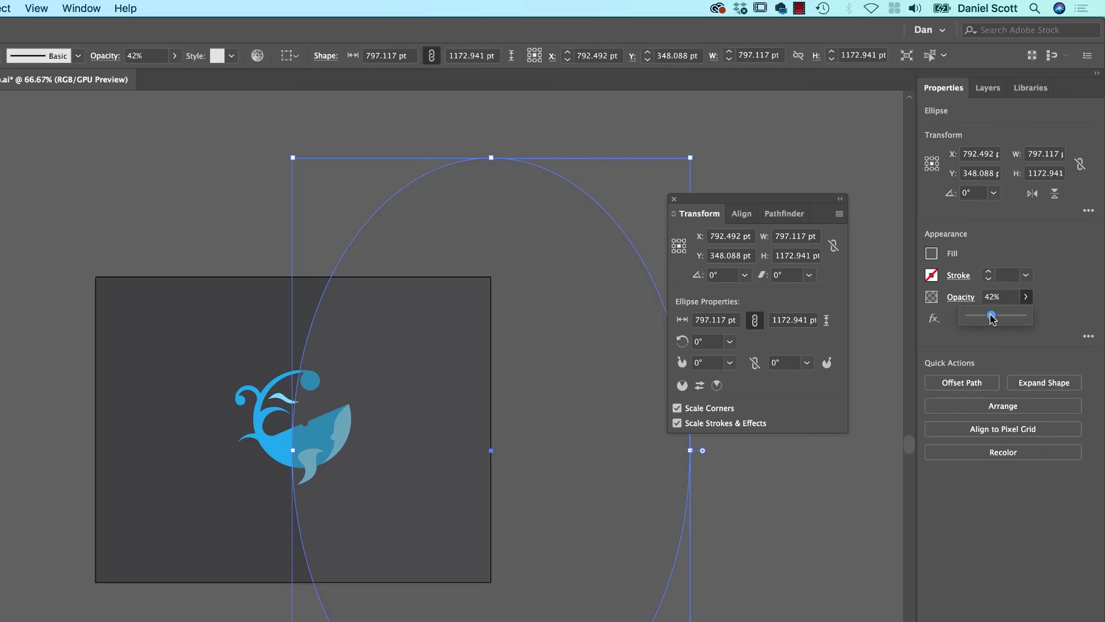
# - Arrange the translucent ellipse behind the whale but above the dark background rectangle, and deselect it
pyautogui.click(783, 583)
pyautogui.click(570, 561)
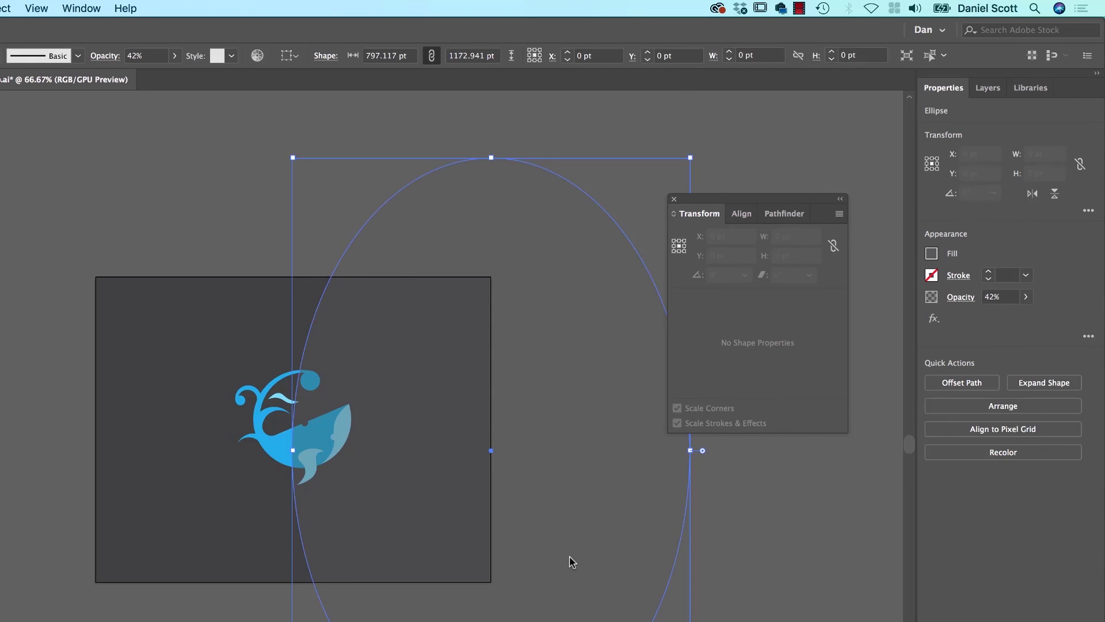
pyautogui.press('super+shift+bracketleft')
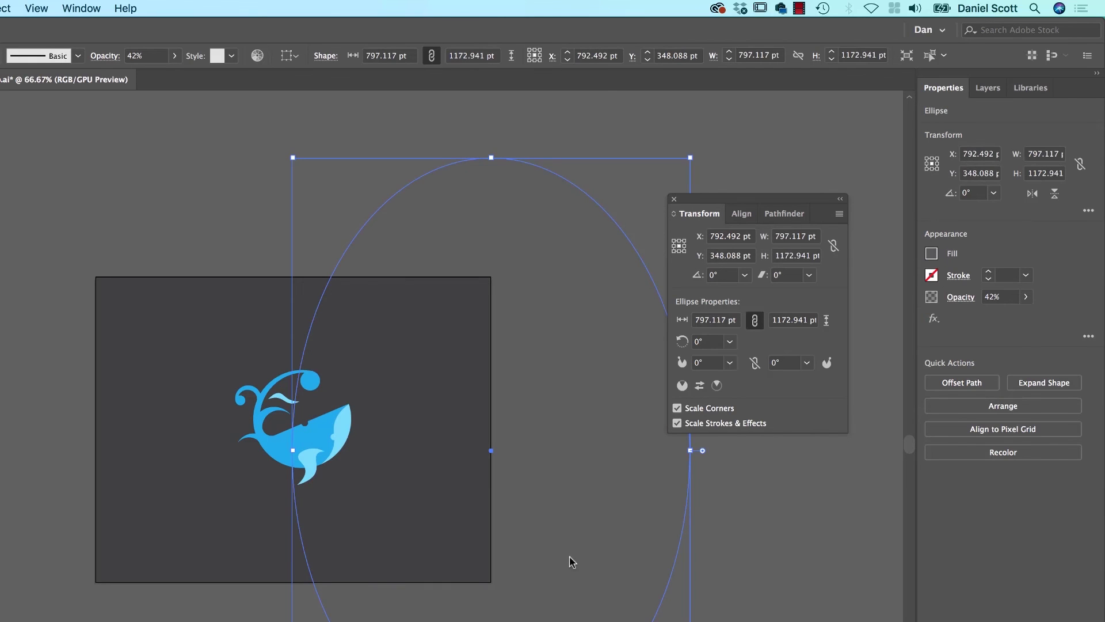
pyautogui.click(206, 503)
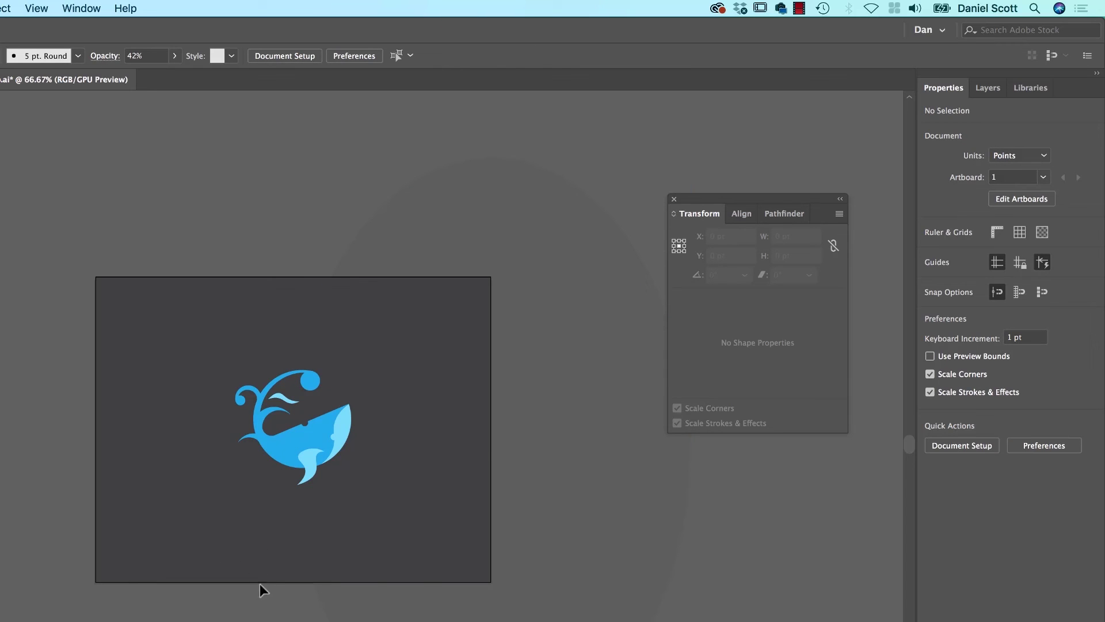
pyautogui.click(468, 596)
pyautogui.press('super+bracketright')
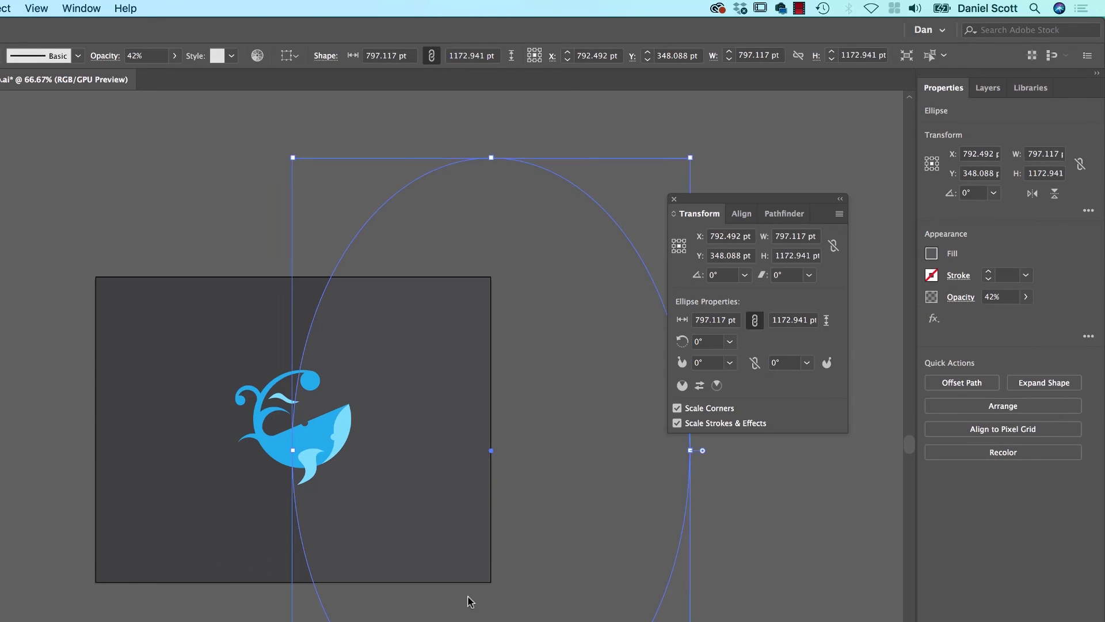
pyautogui.click(799, 617)
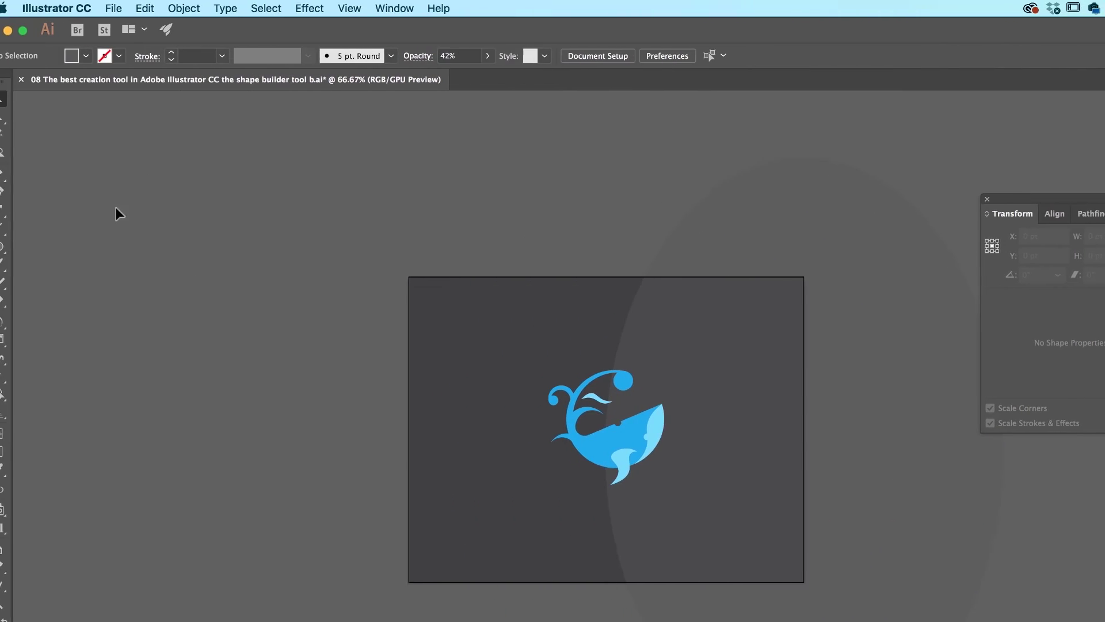
# - Draw a rectangle covering the whole artboard, widen it to the artboard's right edge, and select it together with the ellipse
pyautogui.moveTo(14, 246); pyautogui.dragTo(109, 246)
pyautogui.moveTo(427, 277); pyautogui.dragTo(821, 581)
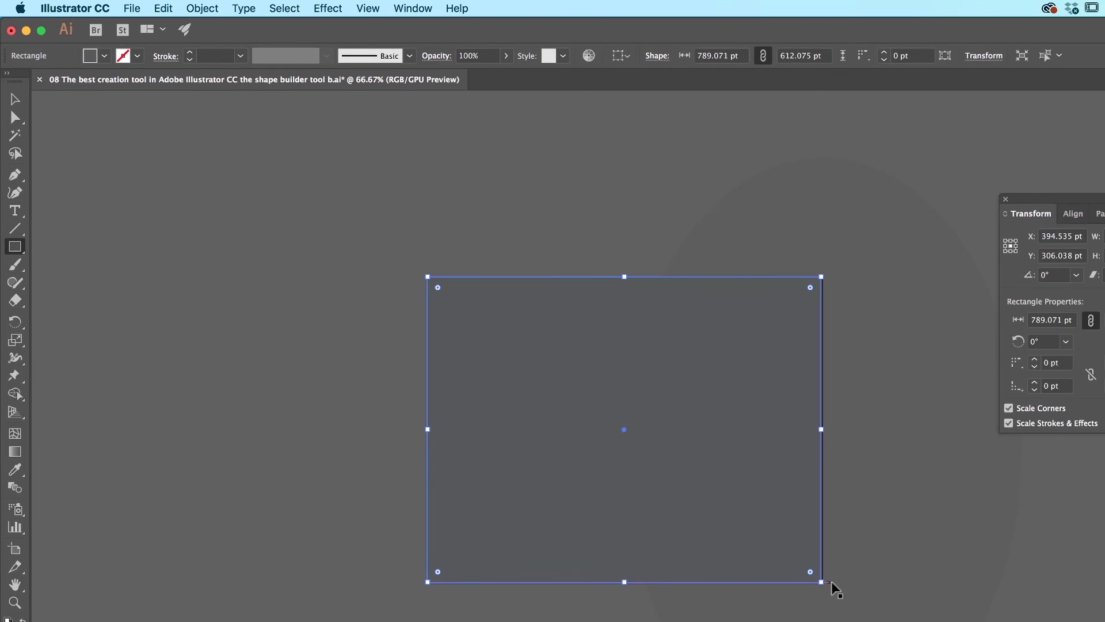
pyautogui.press('v')
pyautogui.moveTo(821, 429); pyautogui.dragTo(823, 429)
pyautogui.press('super+a')
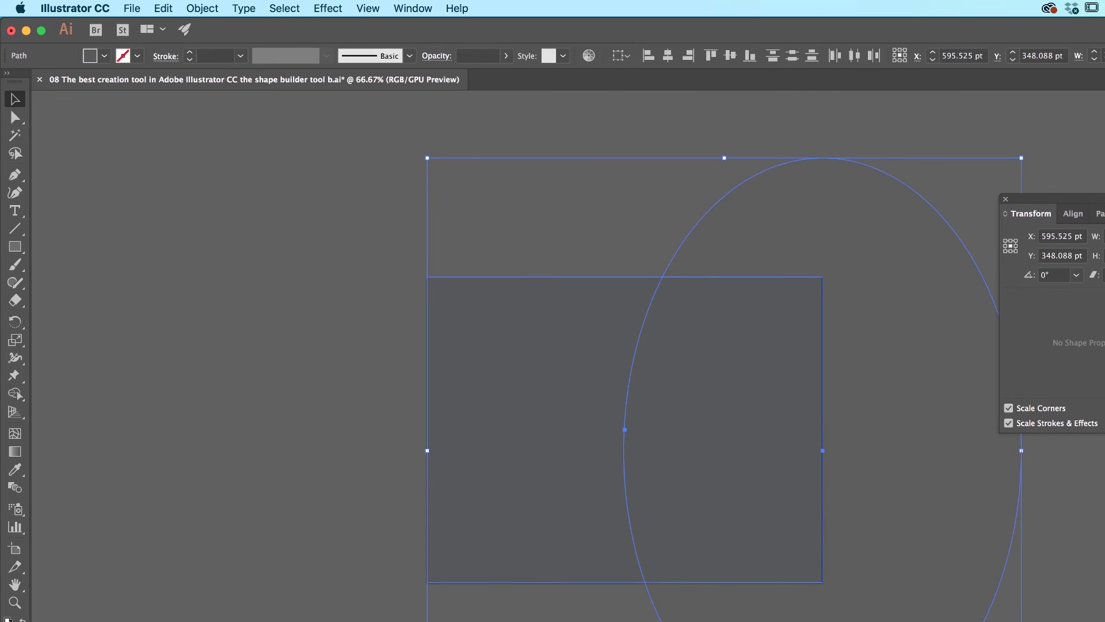
# - Try clipping the ellipse to the artboard-sized rectangle with a clipping mask, and undo the mask
pyautogui.press('super+7')
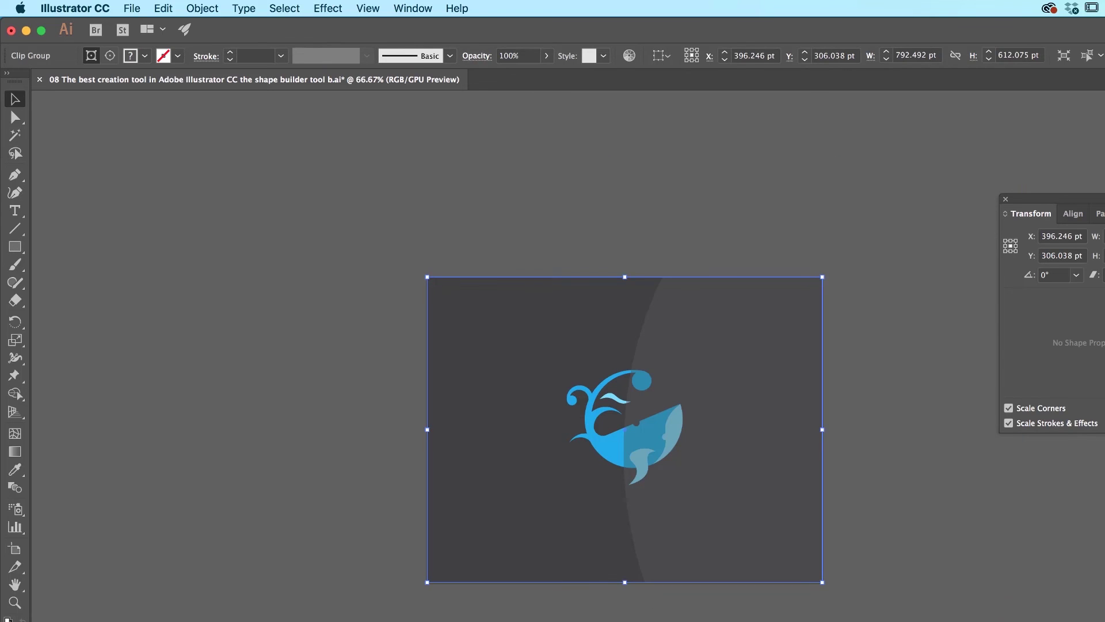
pyautogui.click(774, 612)
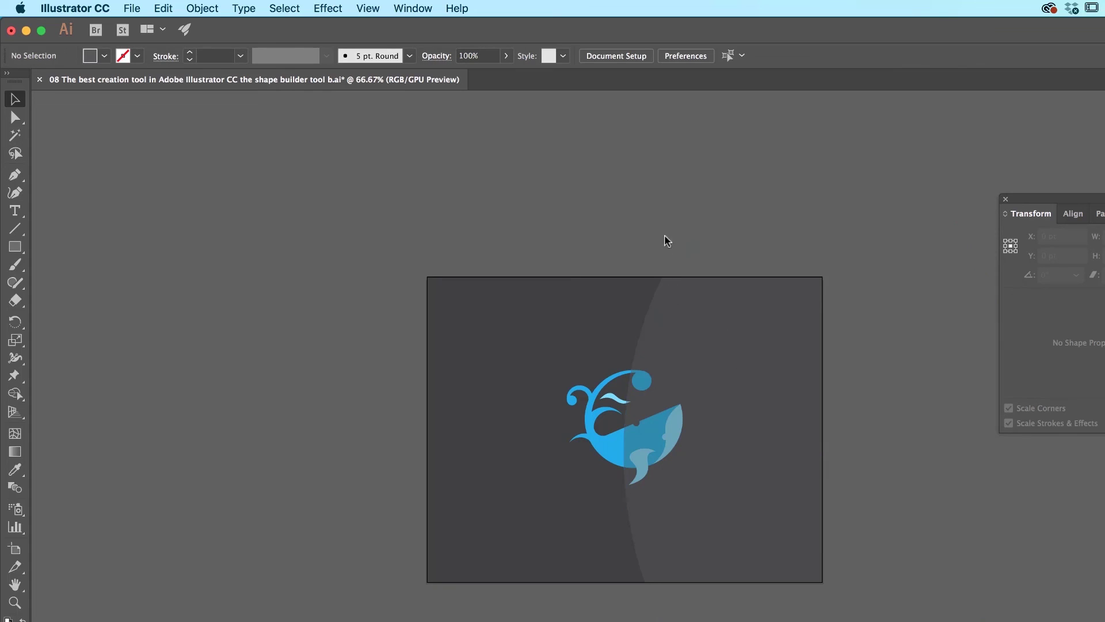
pyautogui.press('super+z')
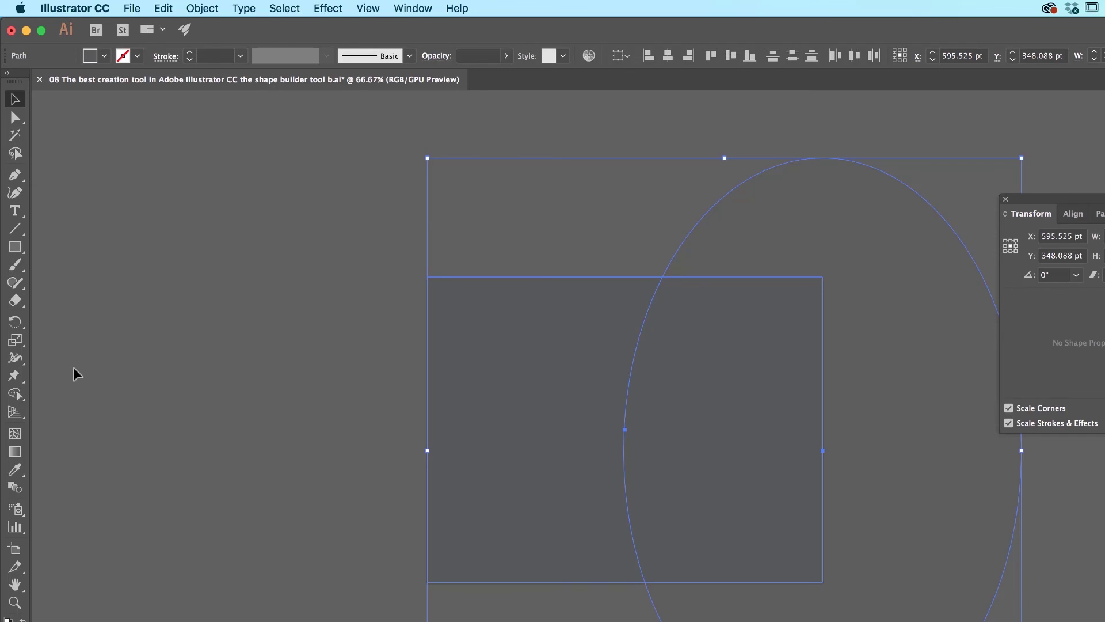
# - Remove the ellipse area outside the artboard and the rectangle area outside the ellipse with the Shape Builder, keeping only their overlap
pyautogui.hotkey('shift', 'm')
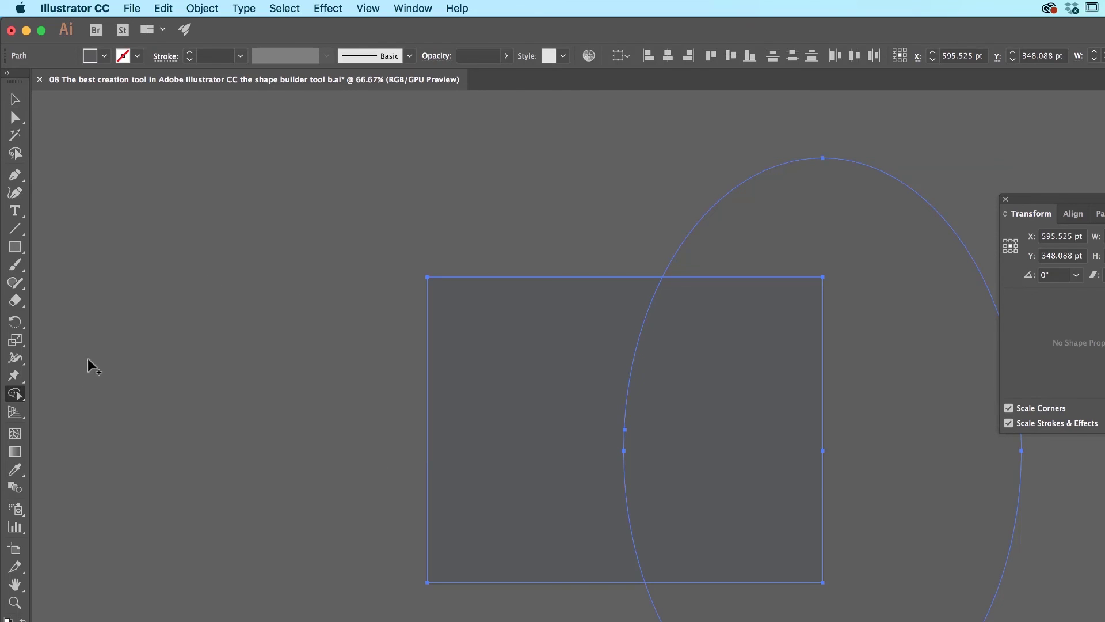
pyautogui.keyDown('alt'); pyautogui.click(898, 302); pyautogui.keyUp('alt')
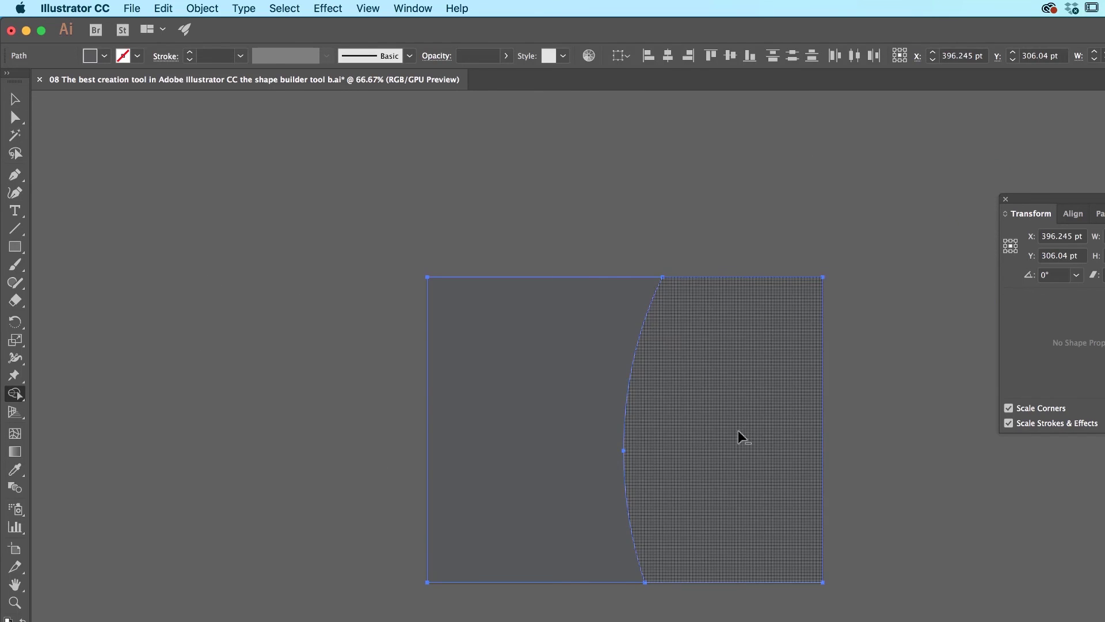
pyautogui.keyDown('alt'); pyautogui.click(506, 475); pyautogui.keyUp('alt')
# - Select the remaining curved grey piece on the artboard's right half, and send it to the back behind the whale
pyautogui.press('v')
pyautogui.click(671, 434)
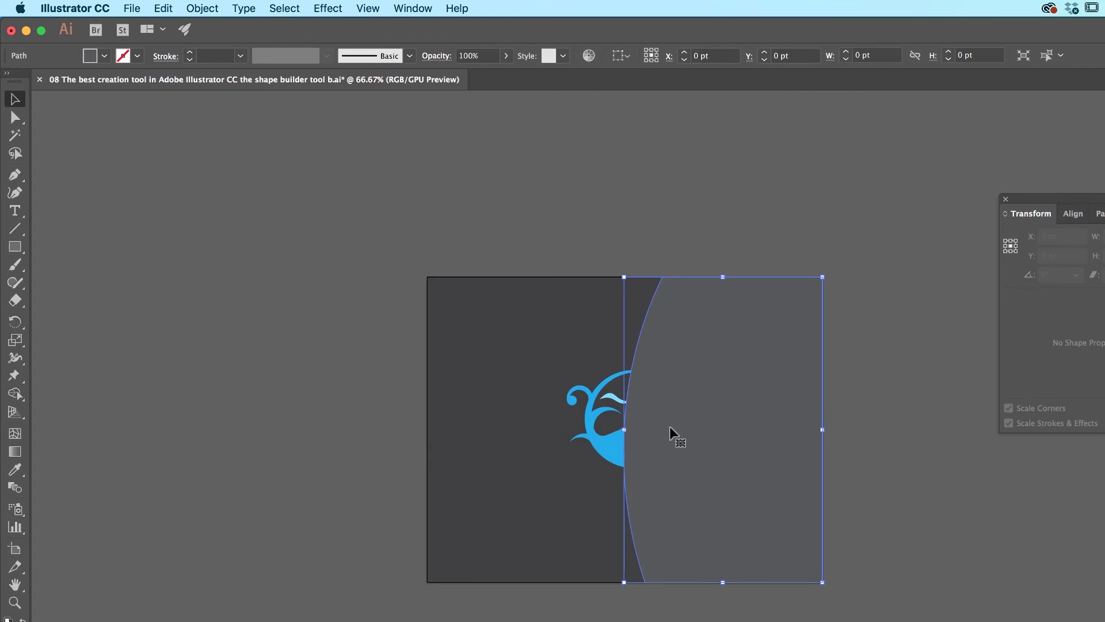
pyautogui.press('super+shift+[')
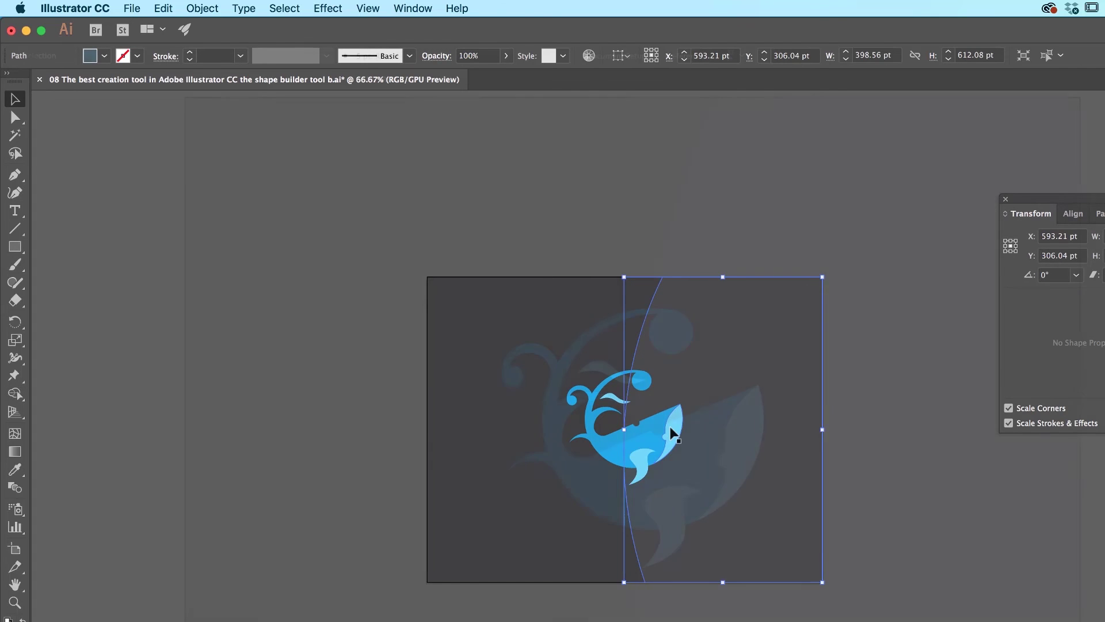